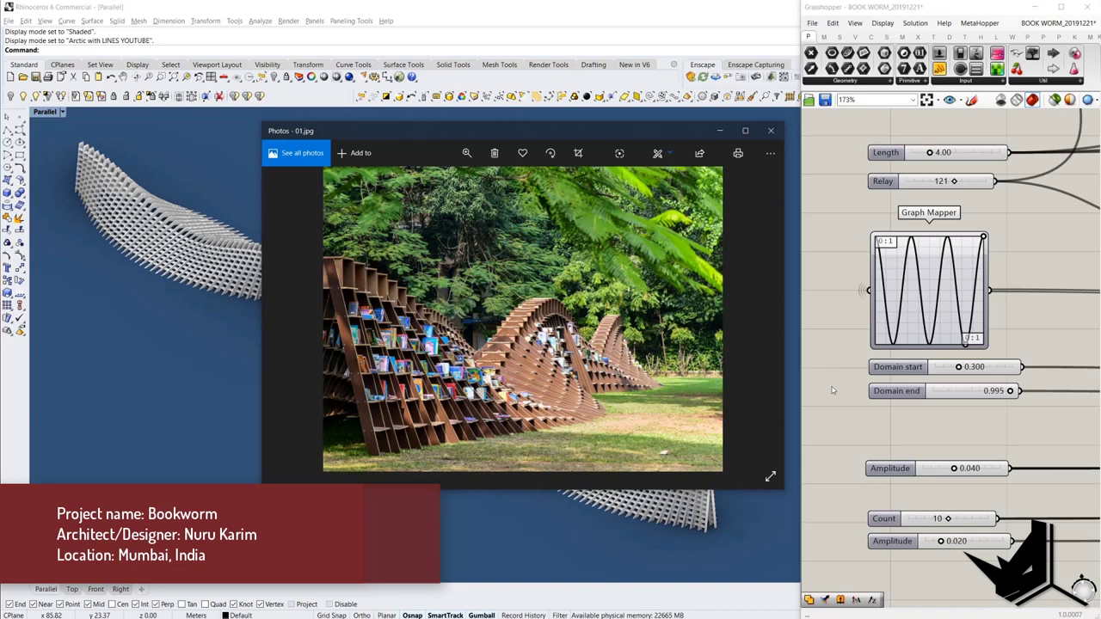
- Browse the reference photos of the Bookworm pavilion from 01.jpg onward, then return to the parametric model
key("Right")
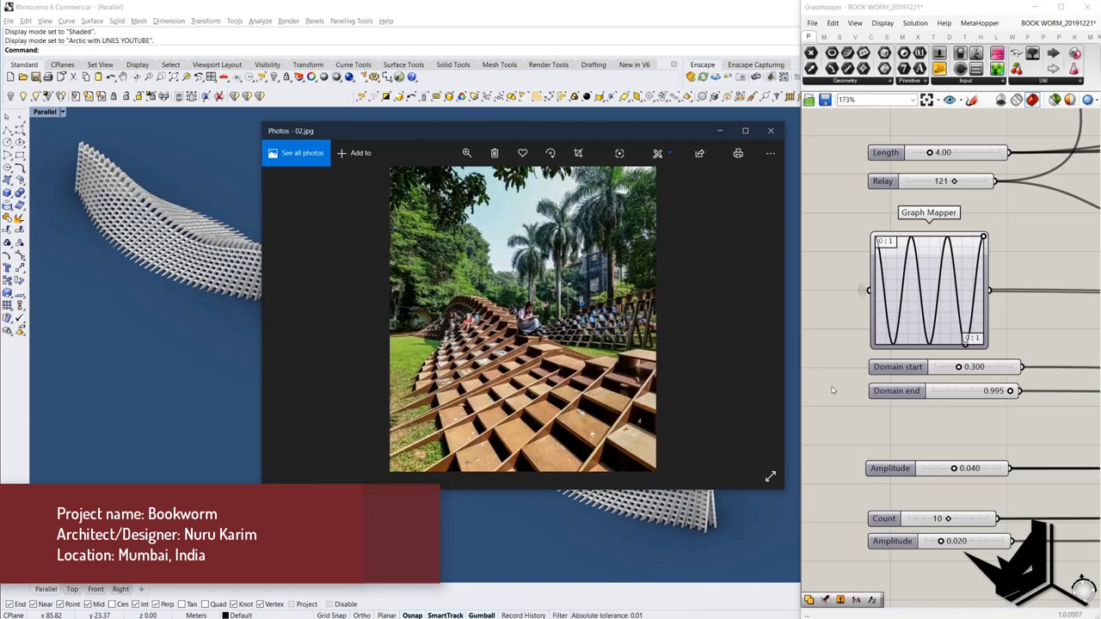
key("Right")
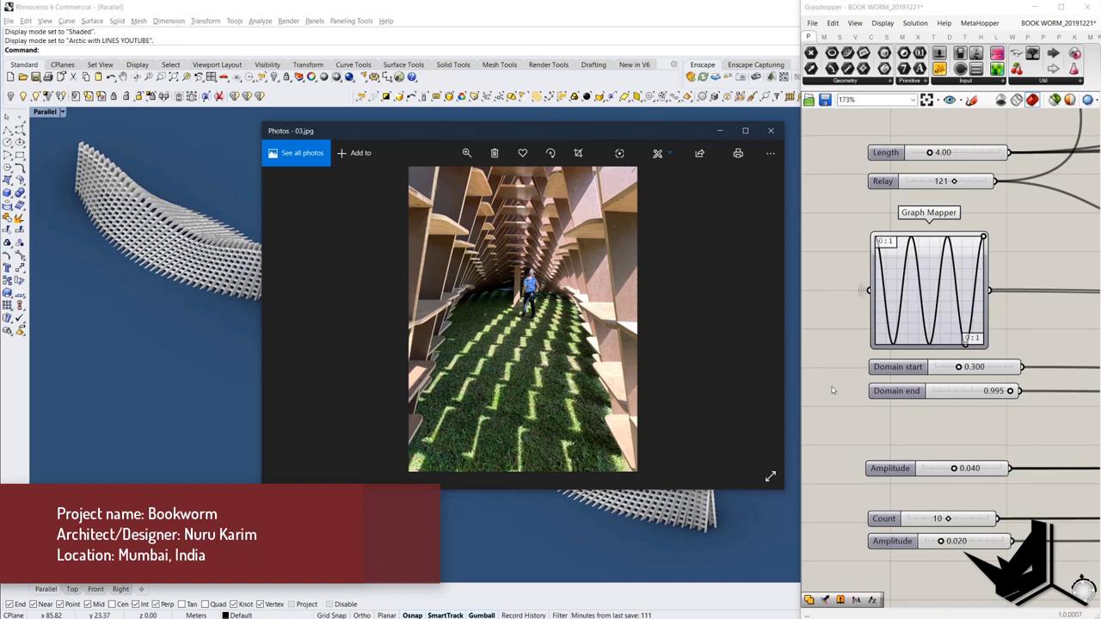
key("Right")
key("Right")
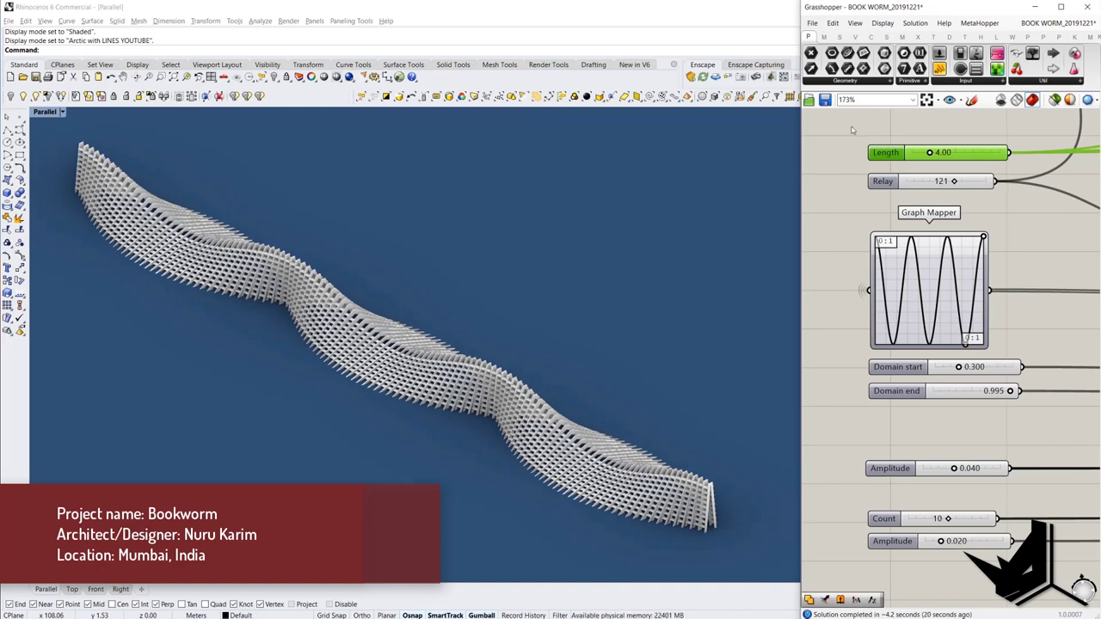
left_click(1006, 484)
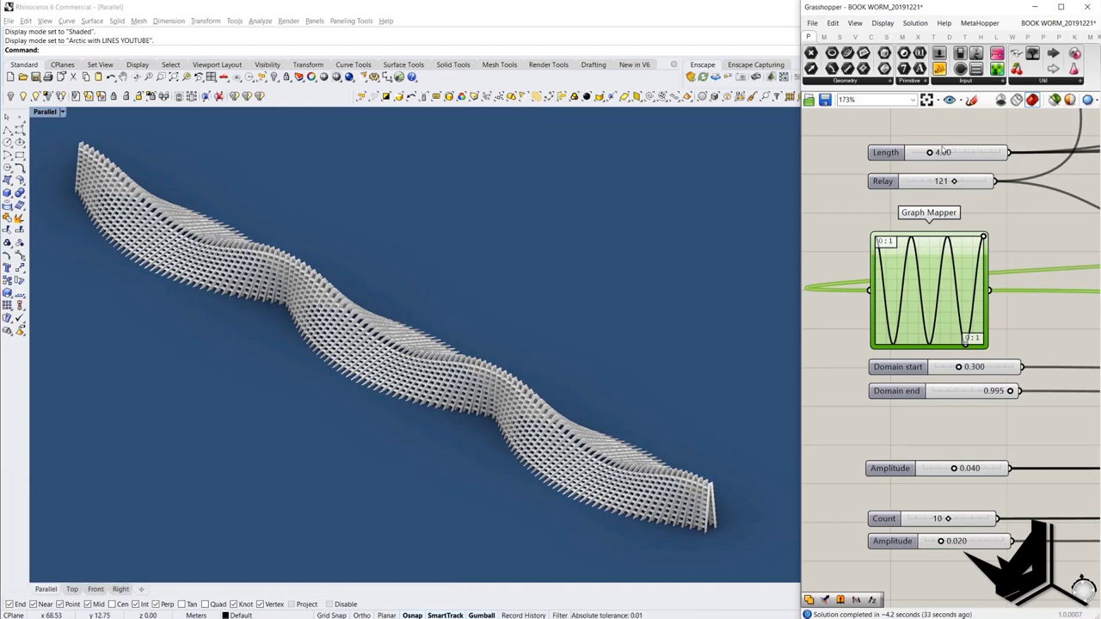
- Set the Length slider to 7 and the Relay slider to 50
double_click(944, 152)
type("7")
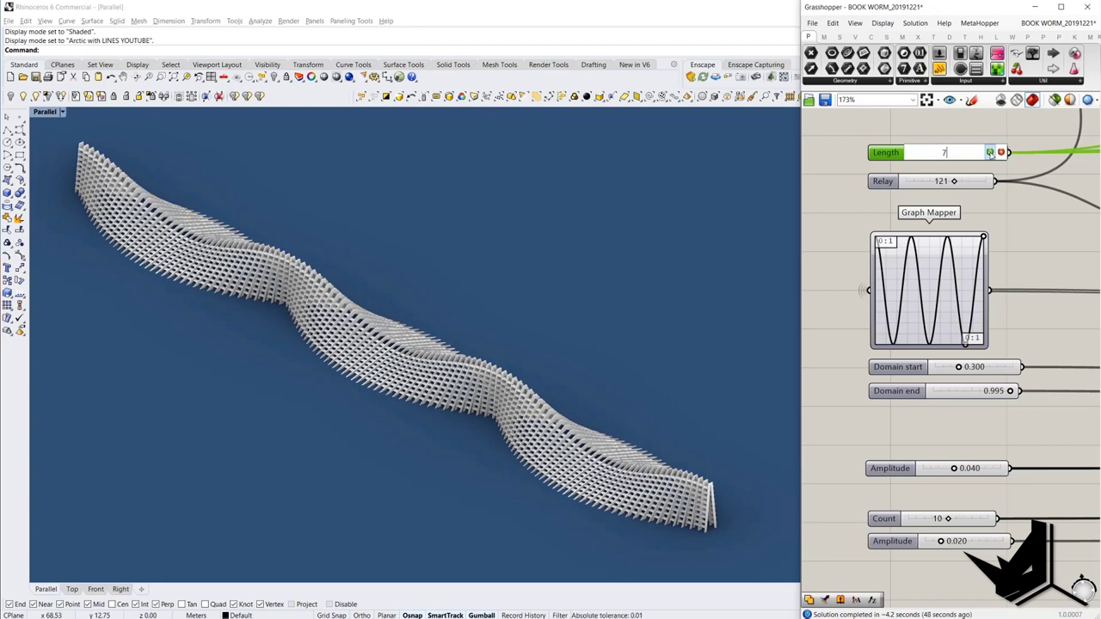
left_click(989, 153)
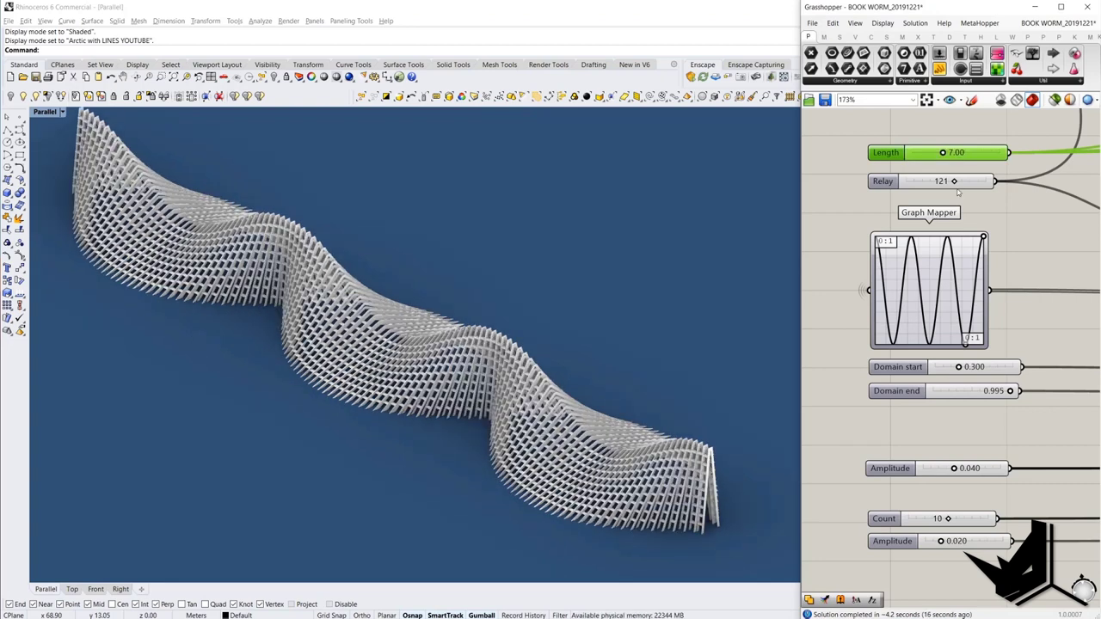
mouse_move(961, 186)
left_click_drag(953, 181, 925, 181)
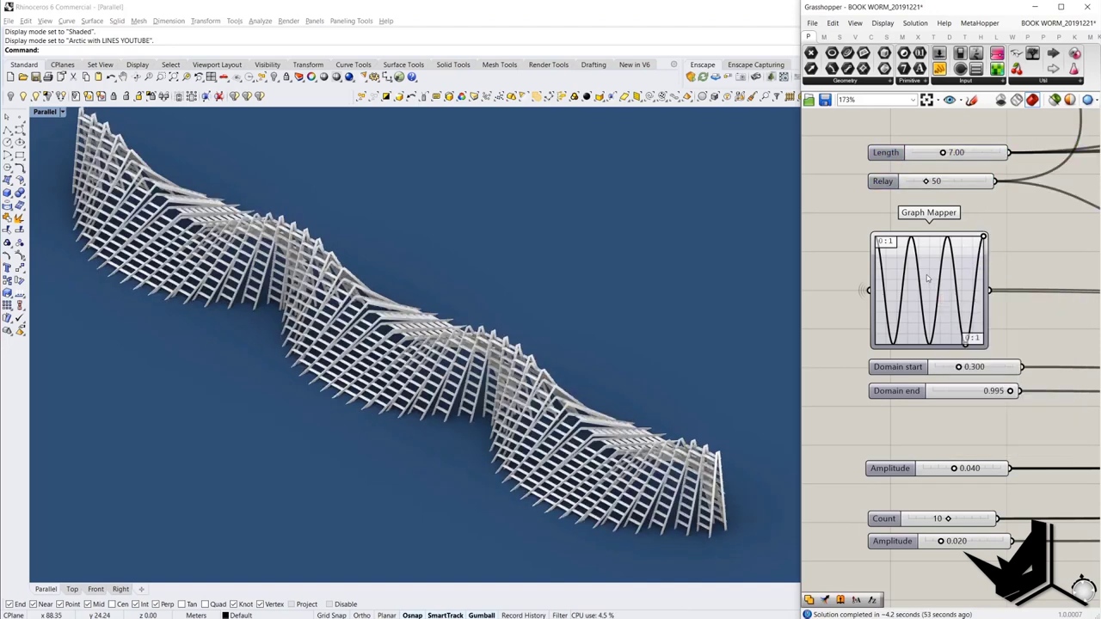
- Stretch the Graph Mapper's sine curve to about one and a half waves and set Domain start to 0.1
left_click_drag(965, 298, 987, 337)
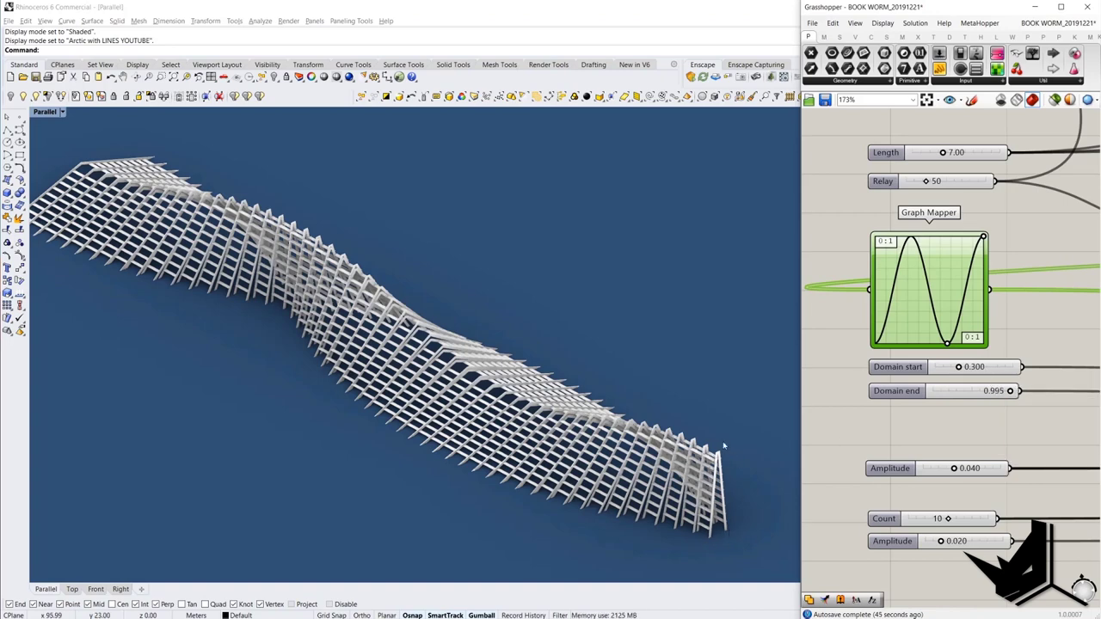
left_click_drag(853, 353, 1044, 410)
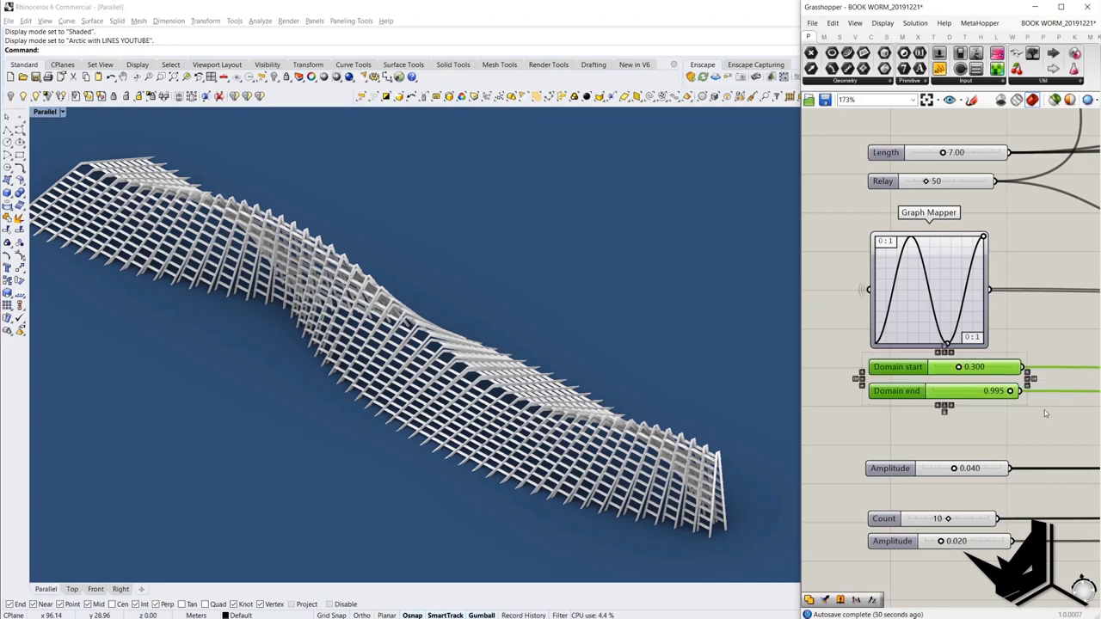
left_click(1061, 329)
left_click_drag(958, 367, 942, 367)
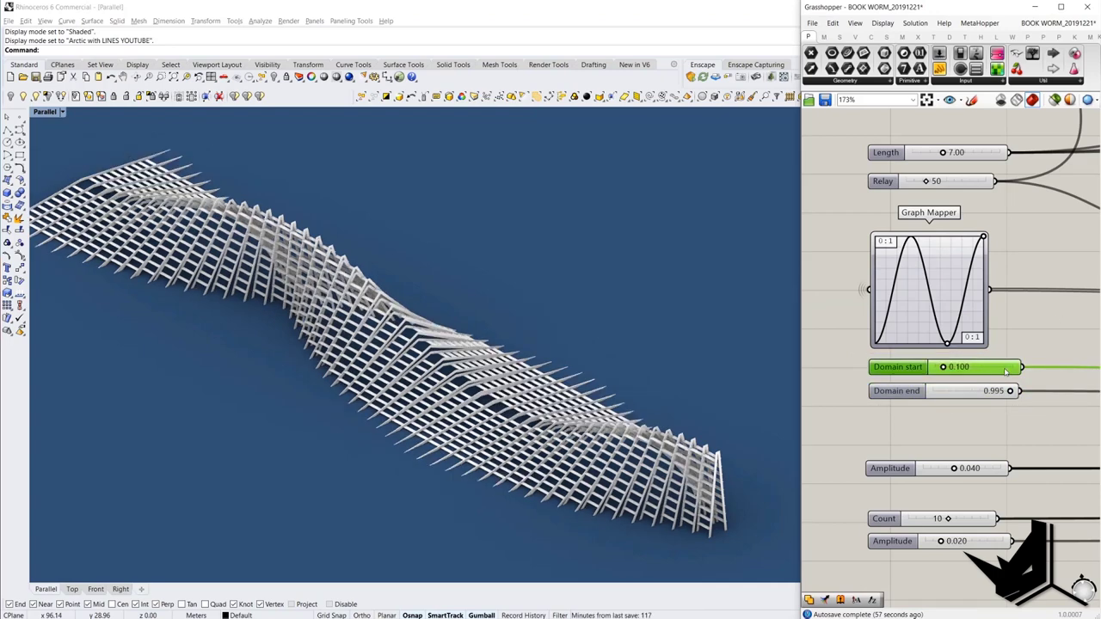
- Set the Amplitude slider below the domain sliders to 0.1
left_click_drag(851, 441, 1023, 496)
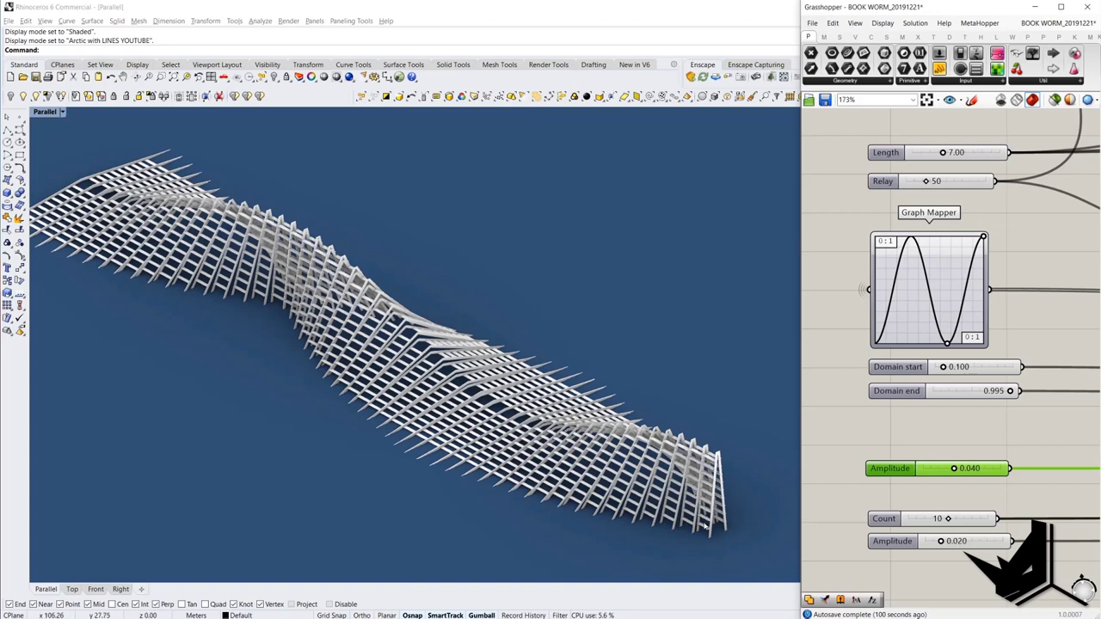
type("0.1")
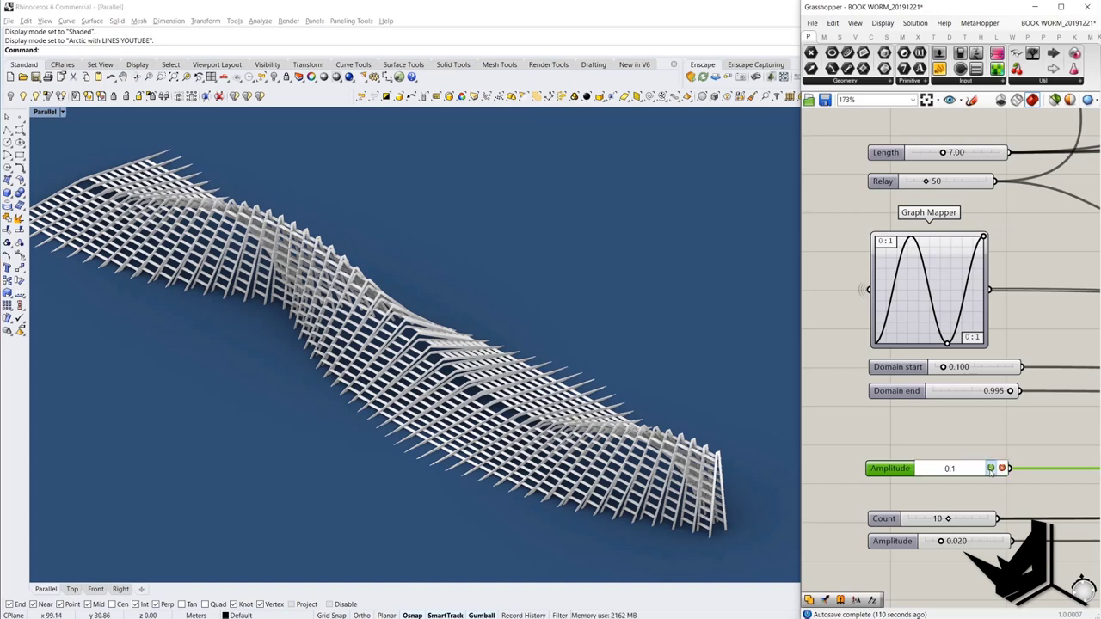
left_click(991, 467)
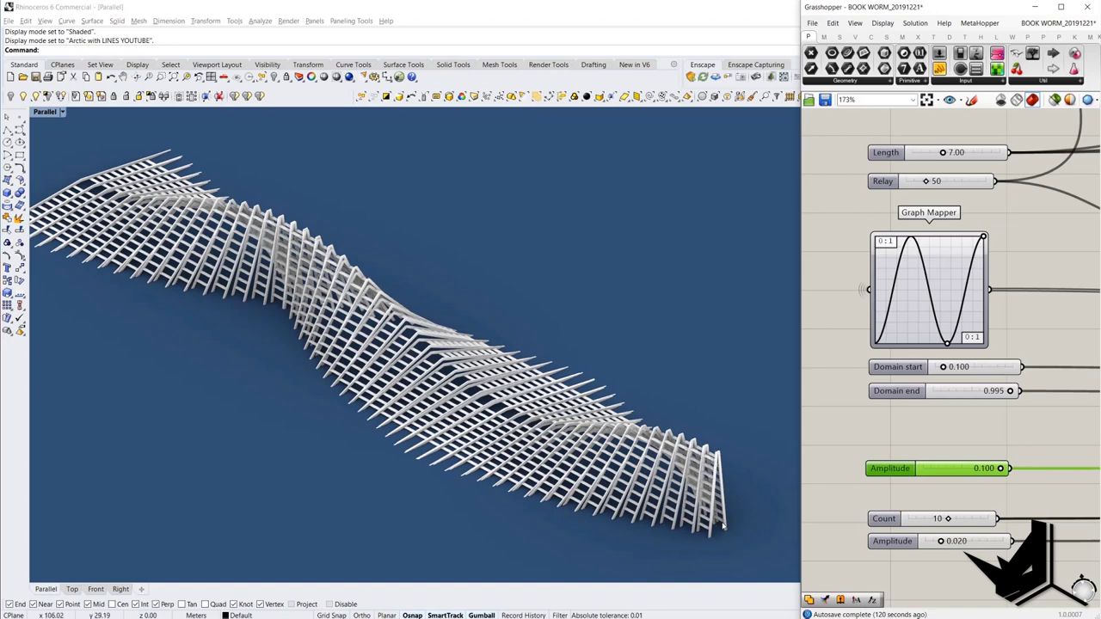
- Set the Count slider to 20
left_click_drag(842, 499, 1041, 563)
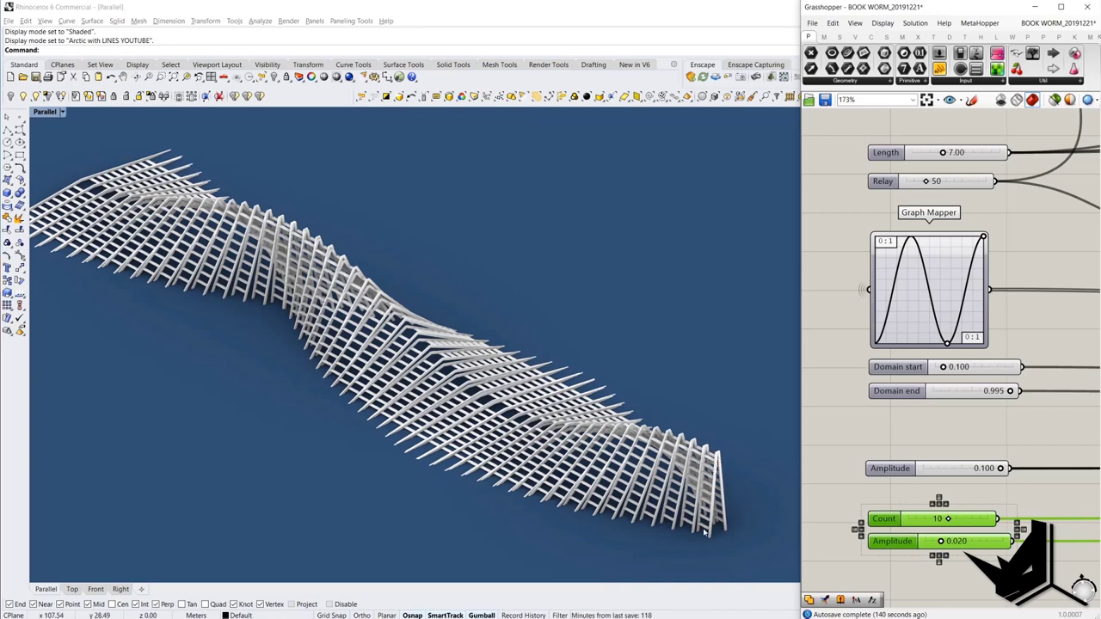
double_click(961, 517)
type("20")
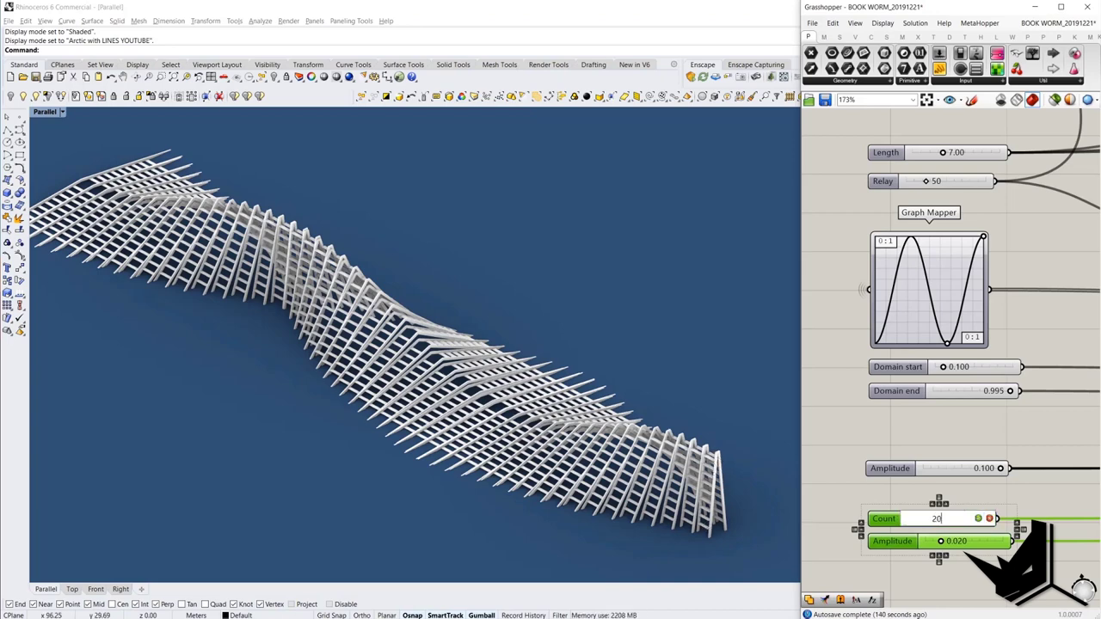
left_click(978, 518)
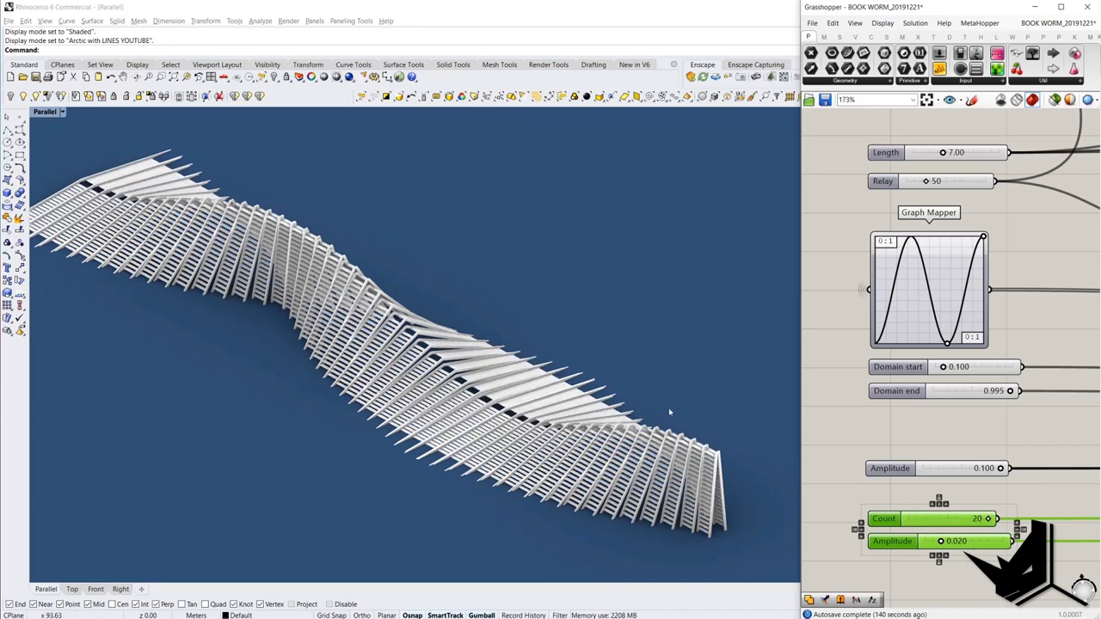
left_click(1055, 563)
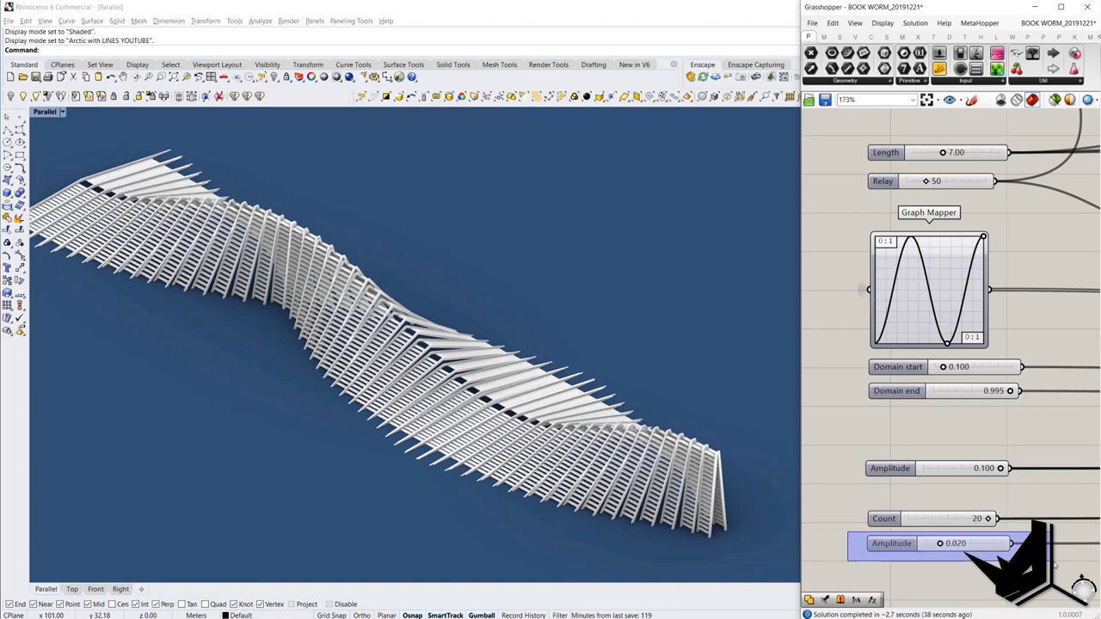
left_click_drag(1055, 564, 1054, 564)
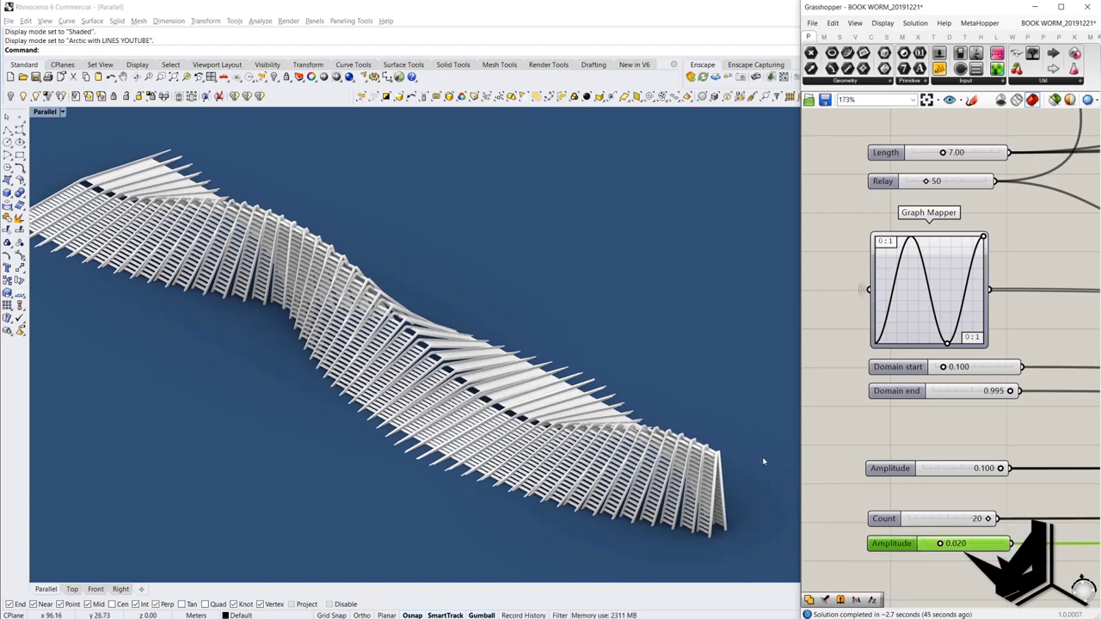
left_click(864, 439)
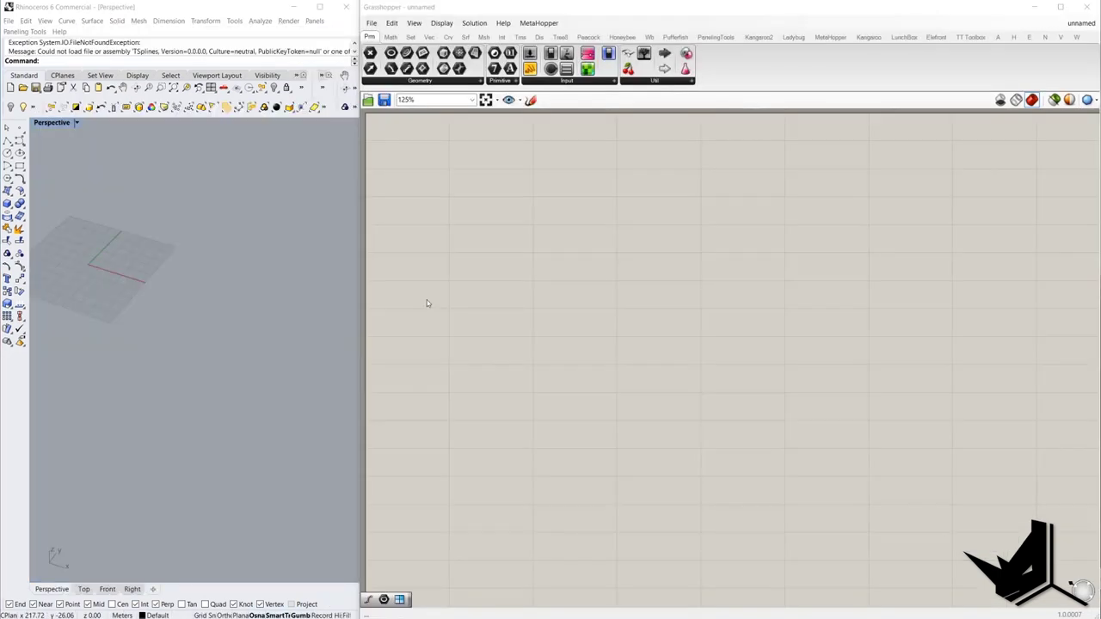
- Add a Line parameter to the empty Grasshopper canvas and position it near the upper part
double_click(463, 200)
type("line")
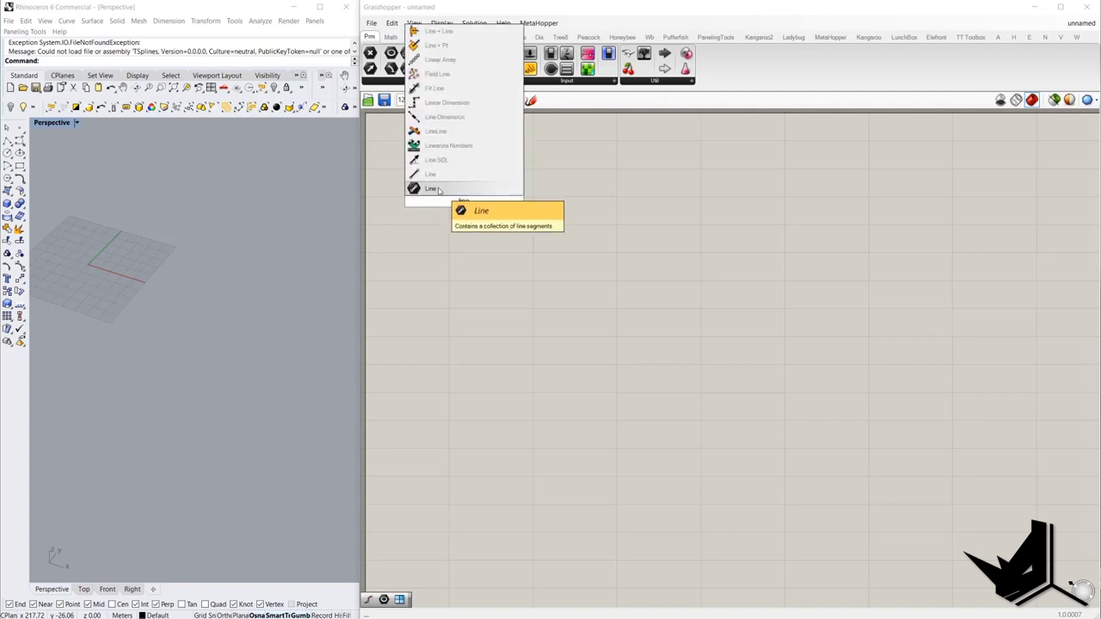
left_click(438, 190)
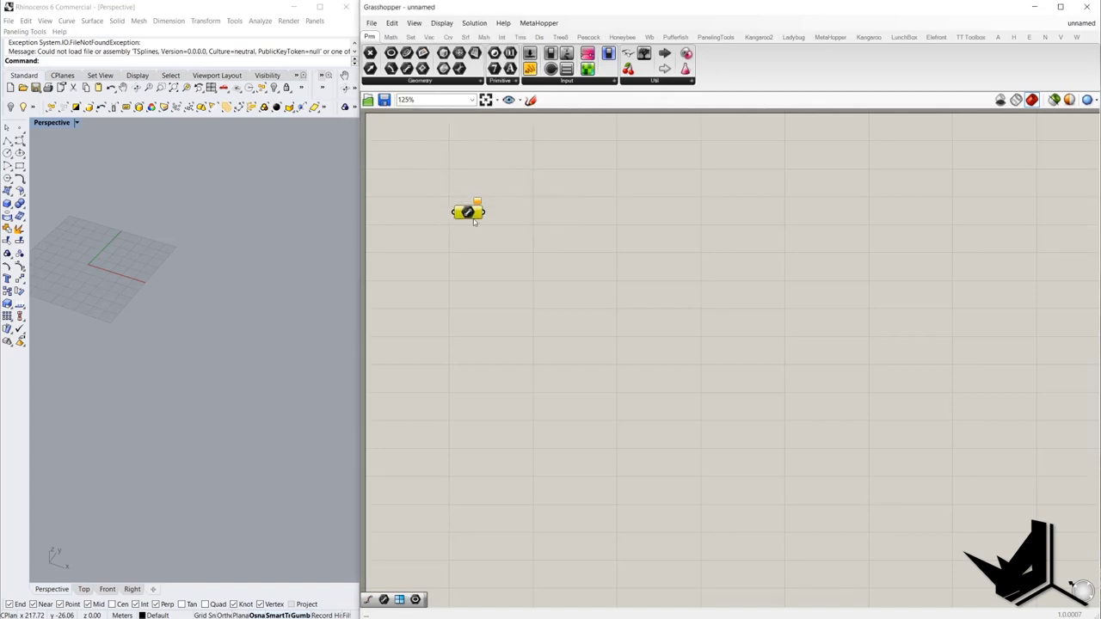
left_click_drag(468, 212, 492, 266)
- Assign a single line to the Line parameter by drawing it diagonally beside the grid in the Perspective viewport
right_click(493, 268)
left_click(560, 400)
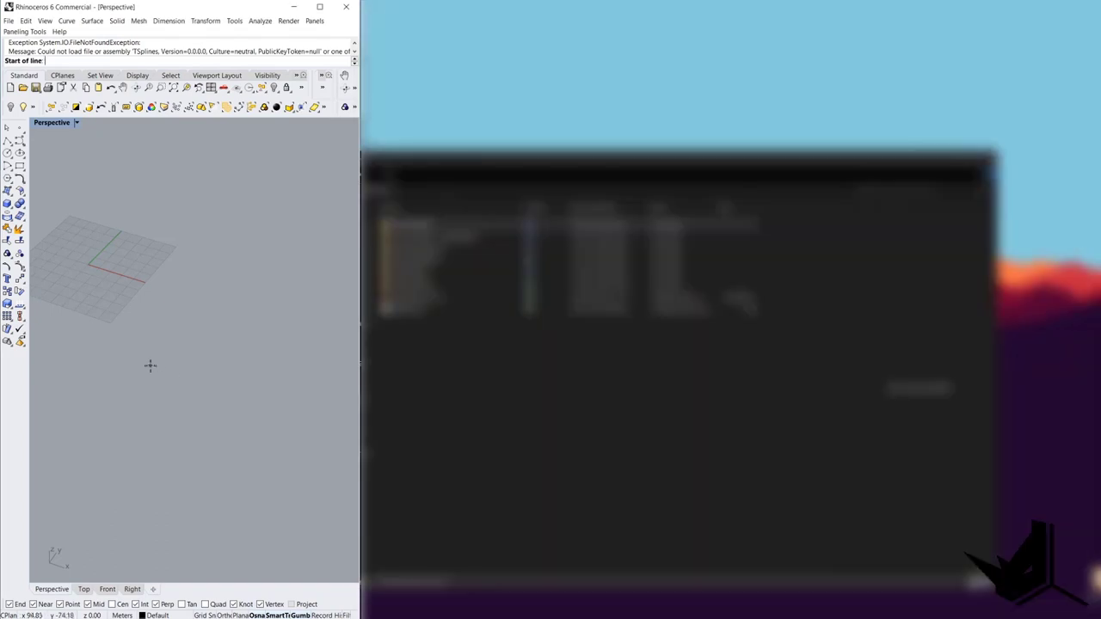
left_click(182, 371)
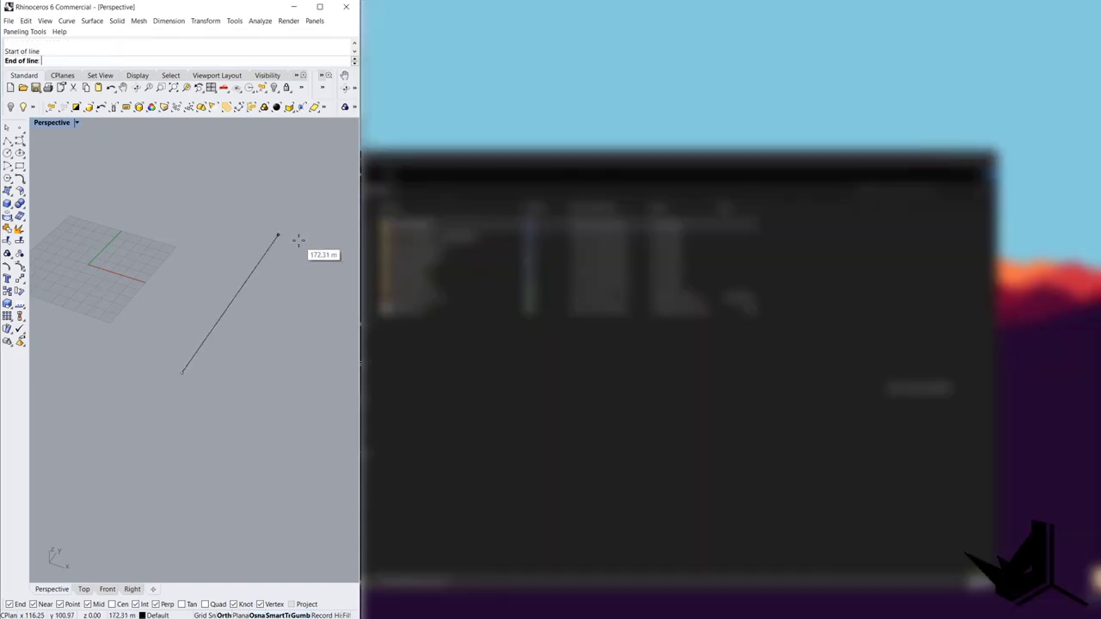
key("F8")
scroll(144, 334, "down", 6)
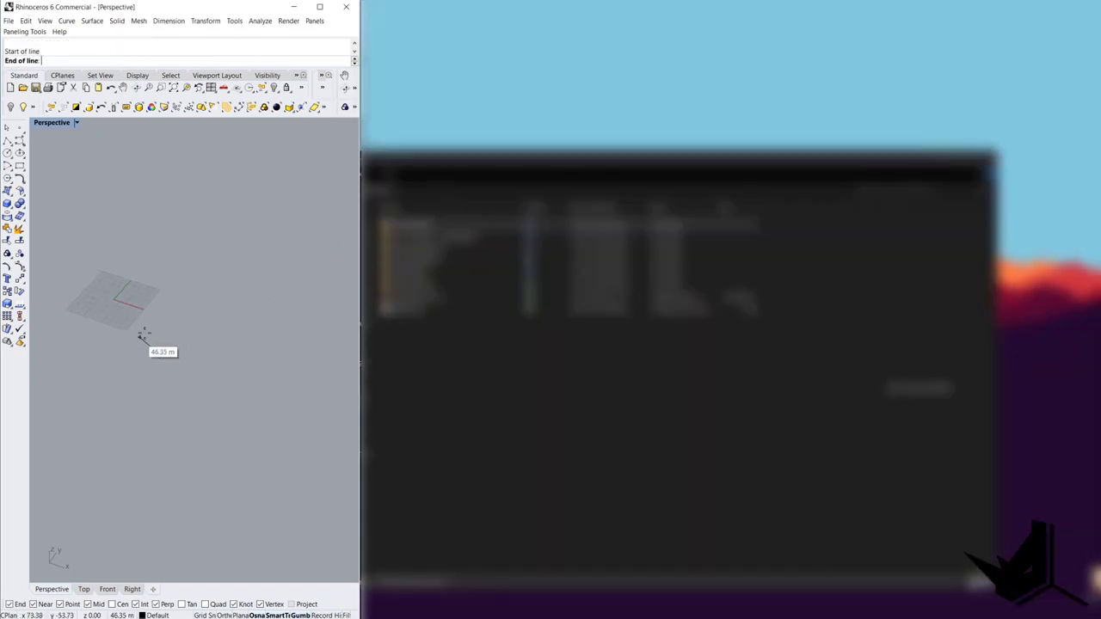
left_click(275, 301)
- Add a Divide Curve component and connect the Line parameter to its C input
right_click_drag(214, 355, 252, 356, "shift")
scroll(257, 335, "up", 6)
double_click(556, 329)
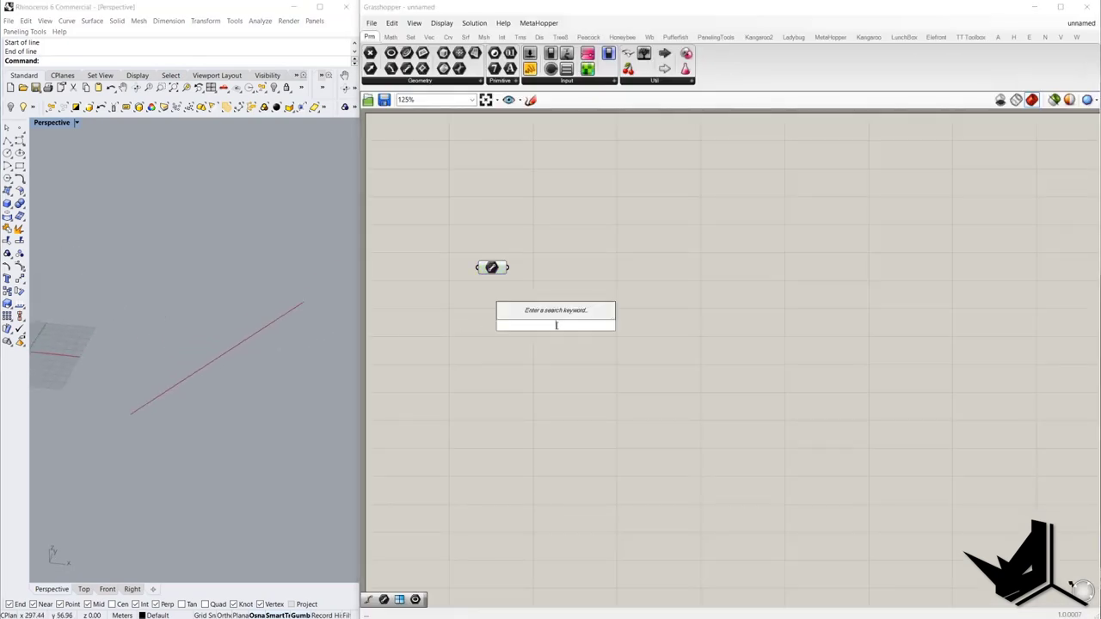
type("divide")
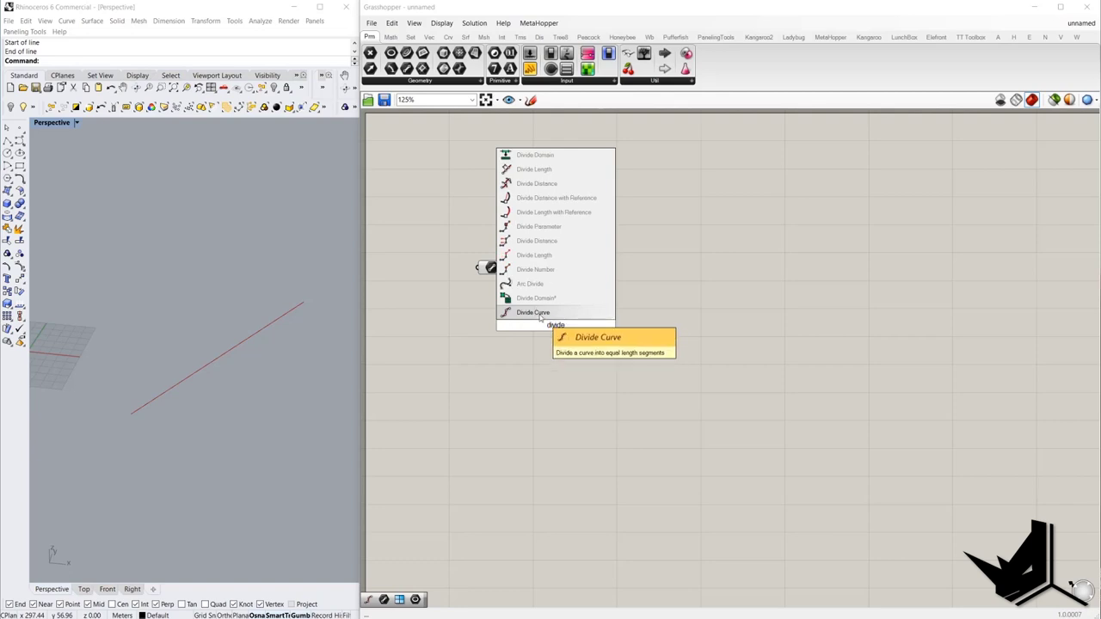
left_click(538, 313)
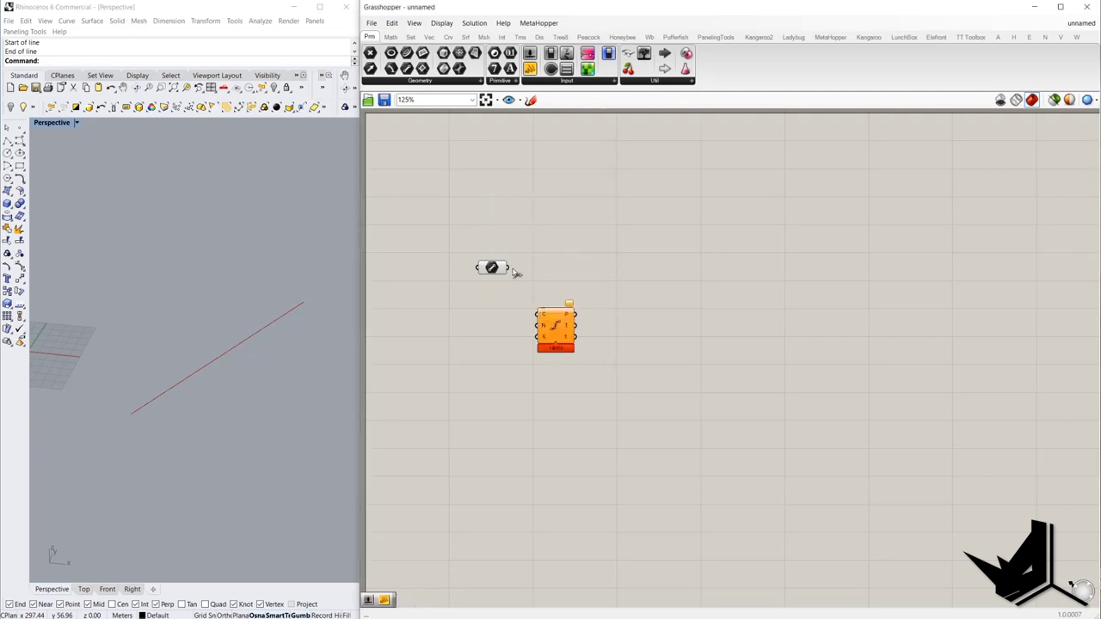
left_click_drag(508, 268, 703, 278)
- Create a number slider ranging from 0 to 200, connect it to Divide Curve's N input and set it to 32
double_click(612, 307)
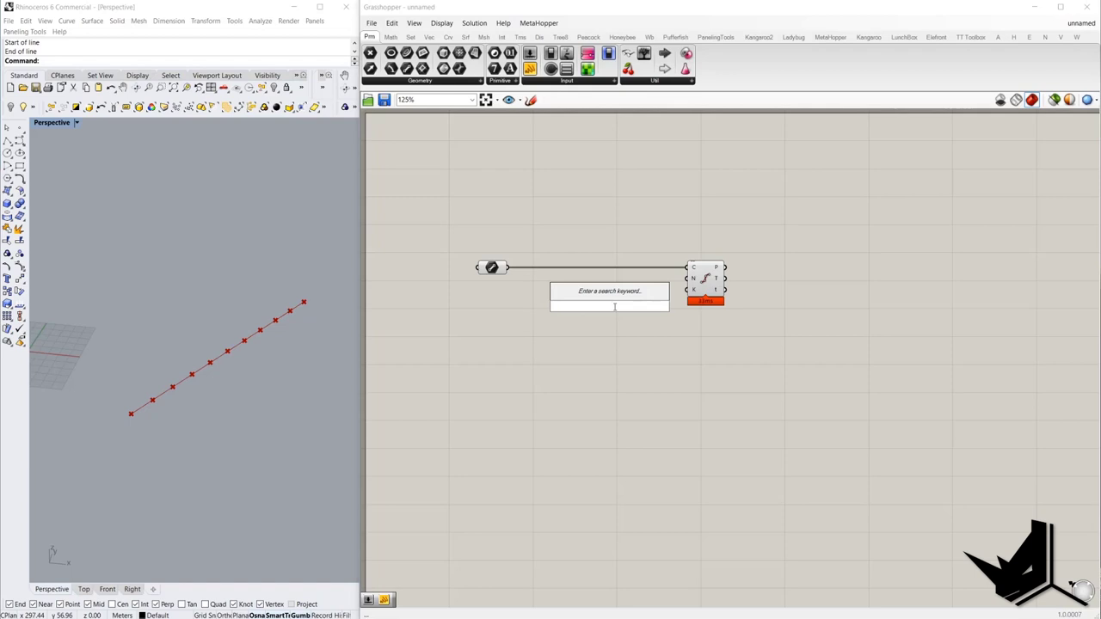
type("0")
type("<100")
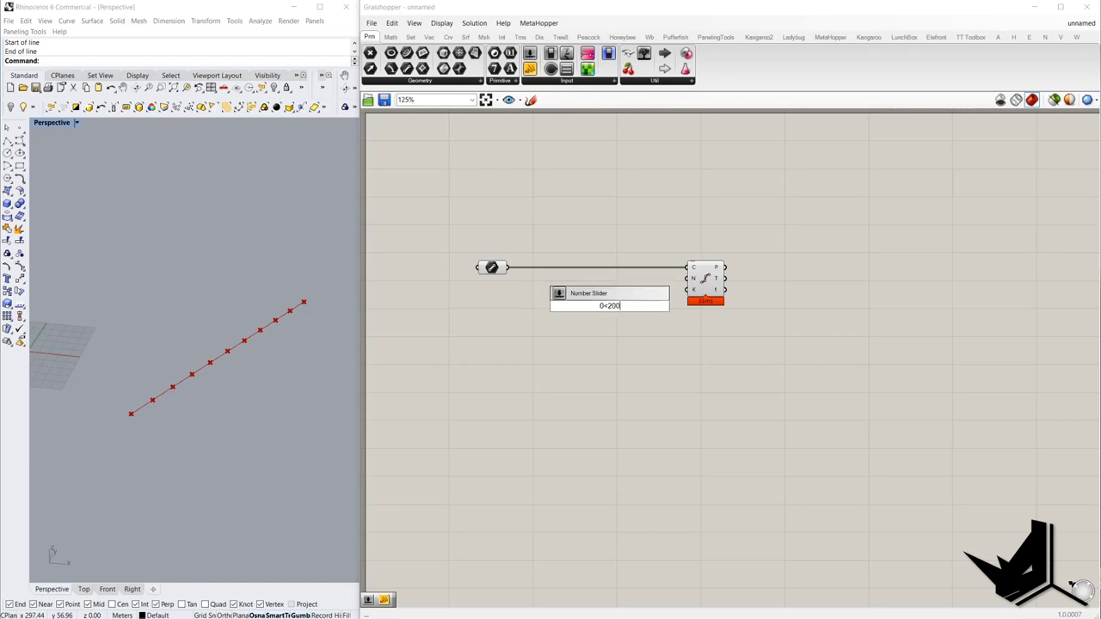
key("Return")
scroll(702, 285, "up", 2)
left_click_drag(681, 277, 634, 314)
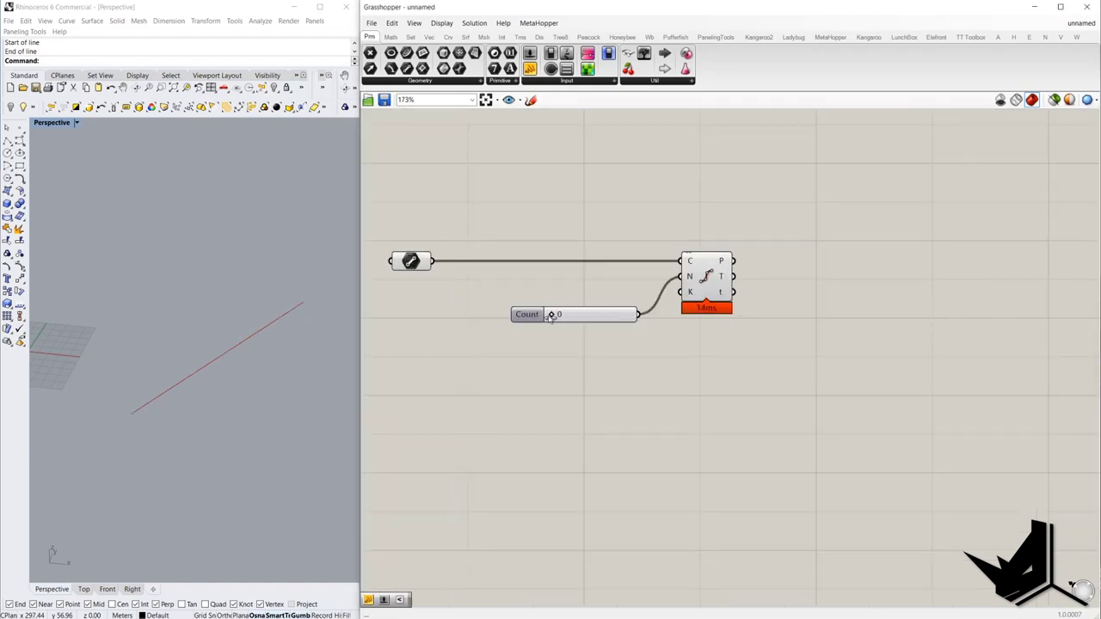
mouse_move(550, 314)
left_mouse_down()
mouse_move(595, 316)
mouse_move(571, 317)
left_mouse_up()
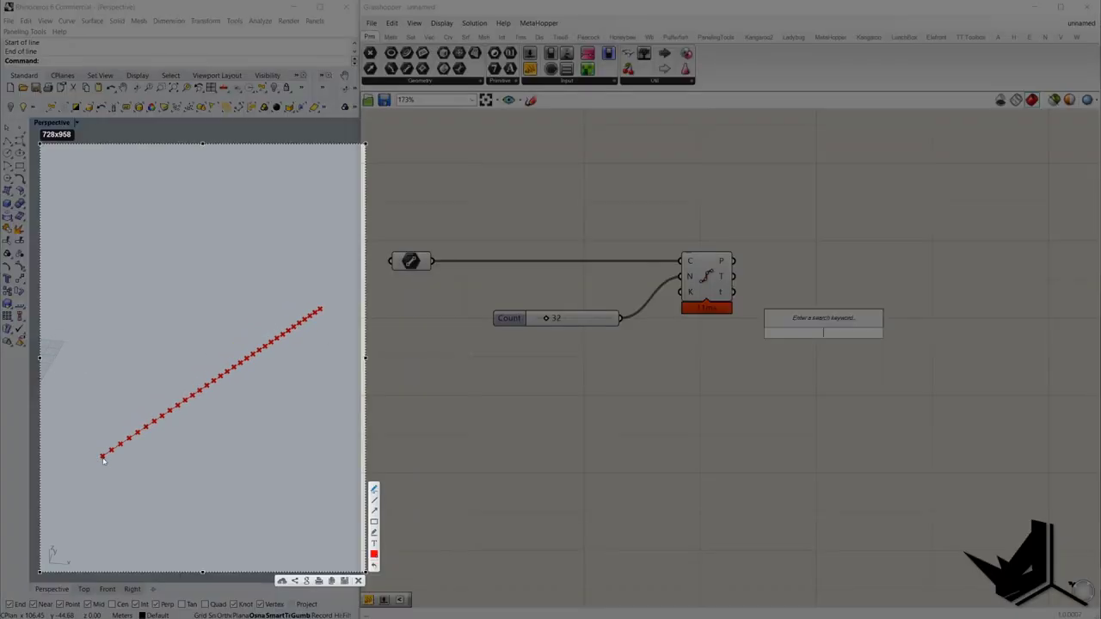
mouse_move(102, 456)
left_mouse_down()
mouse_move(104, 429)
mouse_move(134, 443)
mouse_move(139, 409)
mouse_move(154, 397)
left_mouse_up()
key("Escape")
- Add a Perp Frame component, connecting the Line to its C input and Divide Curve's t output to its t input
double_click(496, 369)
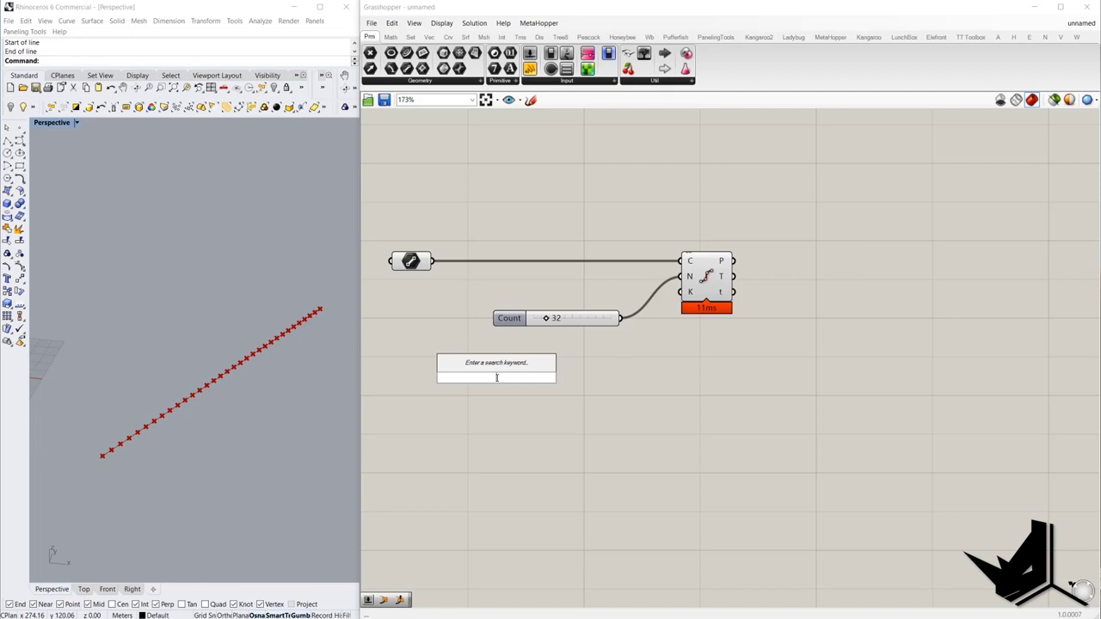
type("per")
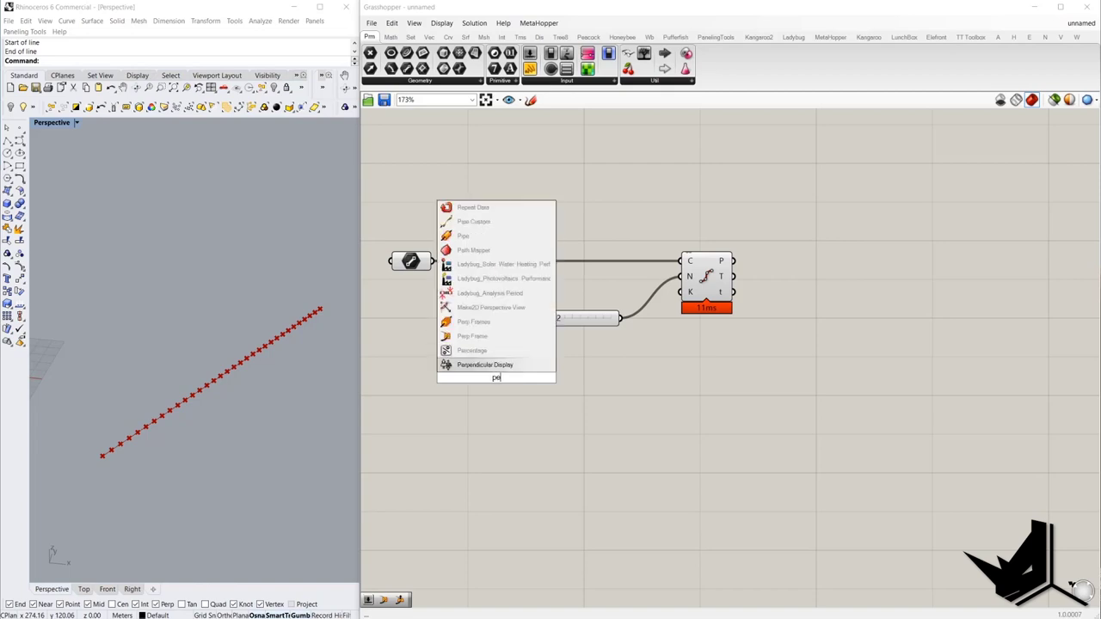
left_click(491, 337)
left_click_drag(495, 377, 434, 263)
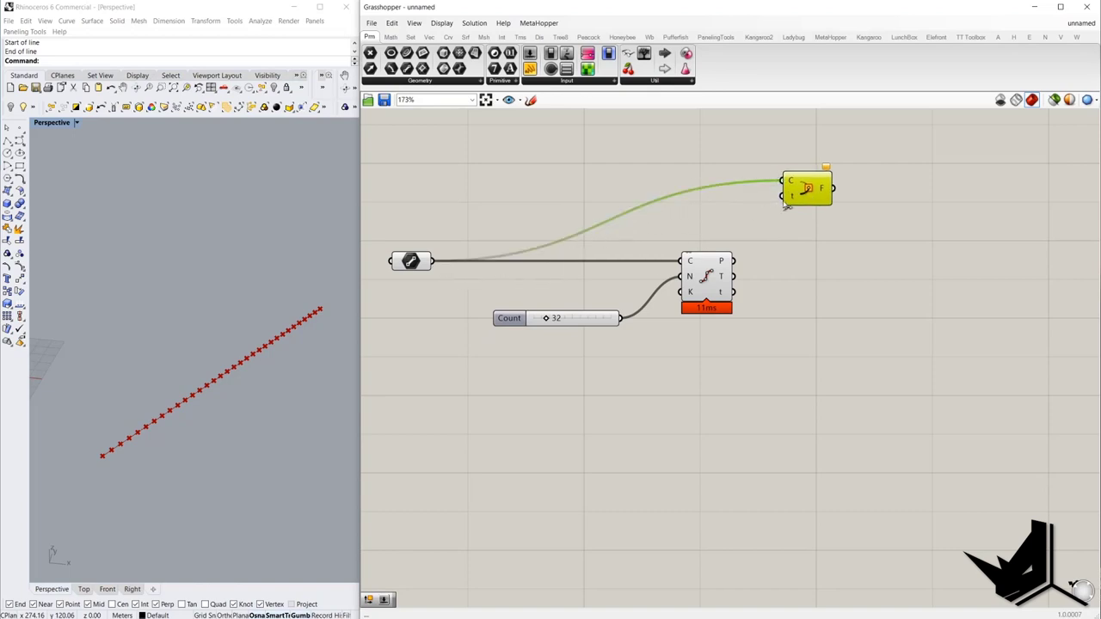
left_click_drag(783, 196, 733, 292)
- Arrange the definition with Perp Frame aligned to the Line parameter and Divide Curve and the Count slider below them
left_click_drag(803, 191, 832, 269)
left_click_drag(545, 289, 745, 372)
left_click_drag(714, 297, 715, 383)
left_click(942, 350)
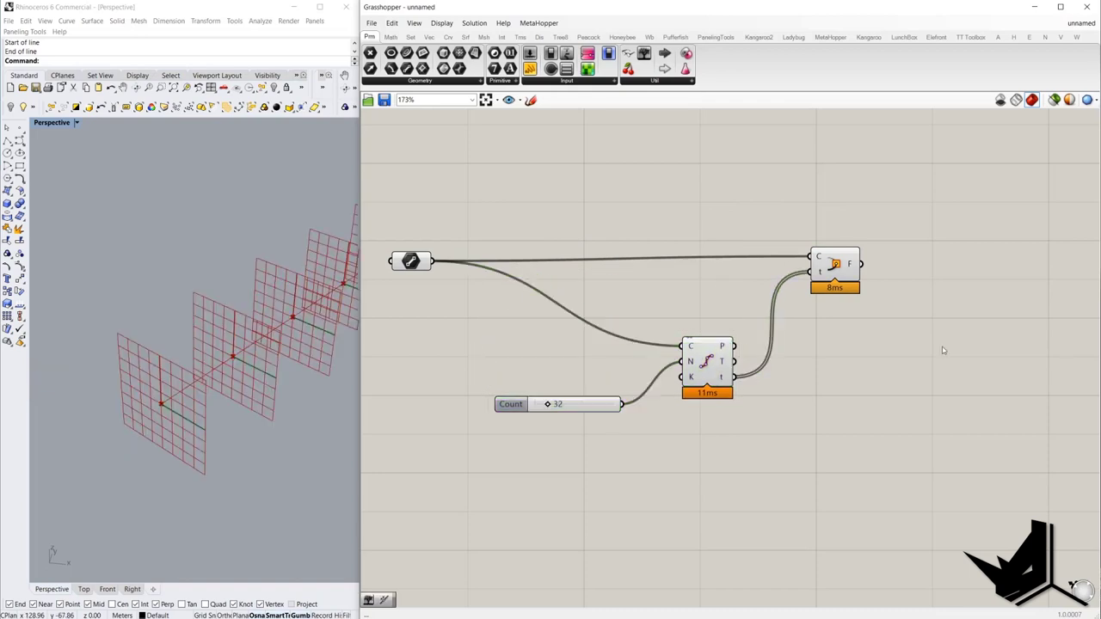
- Add a Deconstruct Plane component and connect Perp Frame's F output to its P input
double_click(942, 350)
type("plane de")
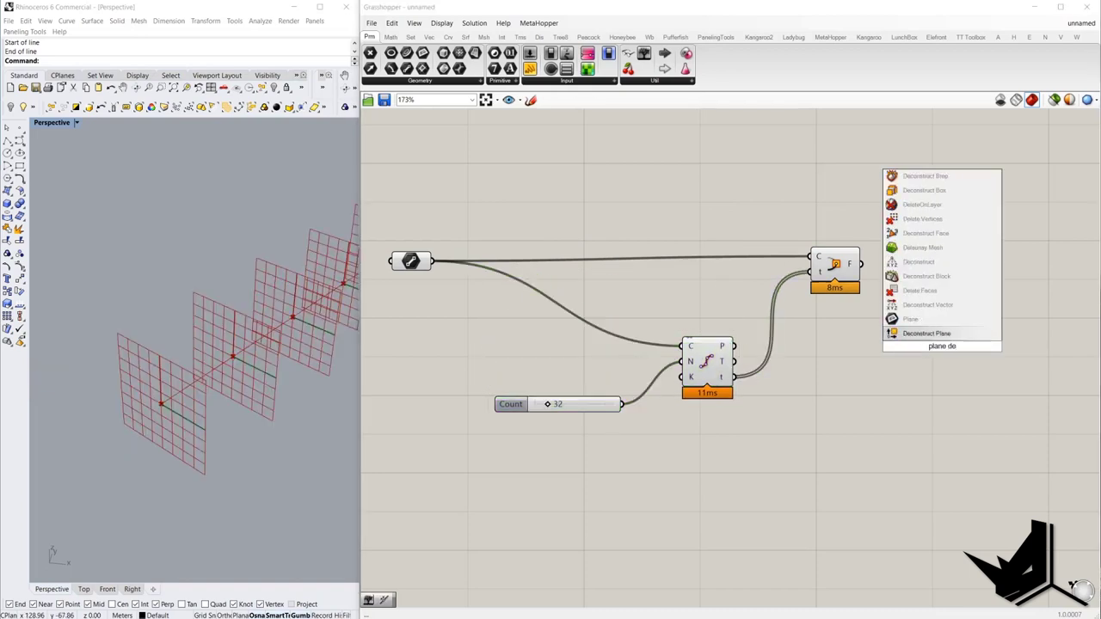
left_click(926, 332)
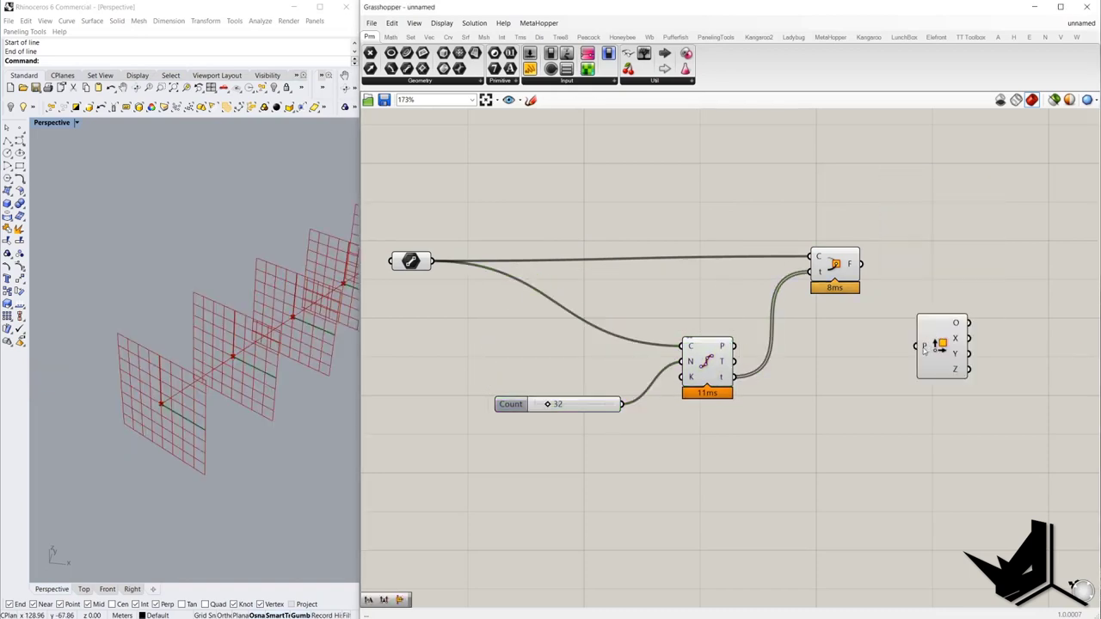
left_click_drag(861, 263, 964, 280)
right_click_drag(963, 280, 774, 290)
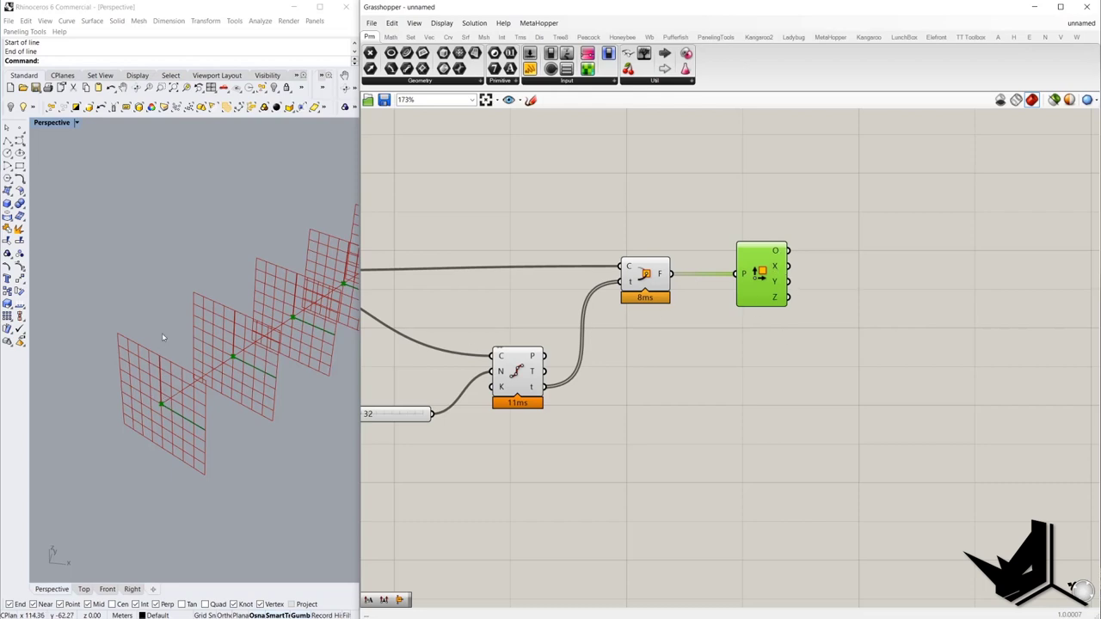
- Add a Line SDL component, connecting Divide Curve's P output to S and Deconstruct Plane's X output to D
double_click(901, 254)
type("sdl")
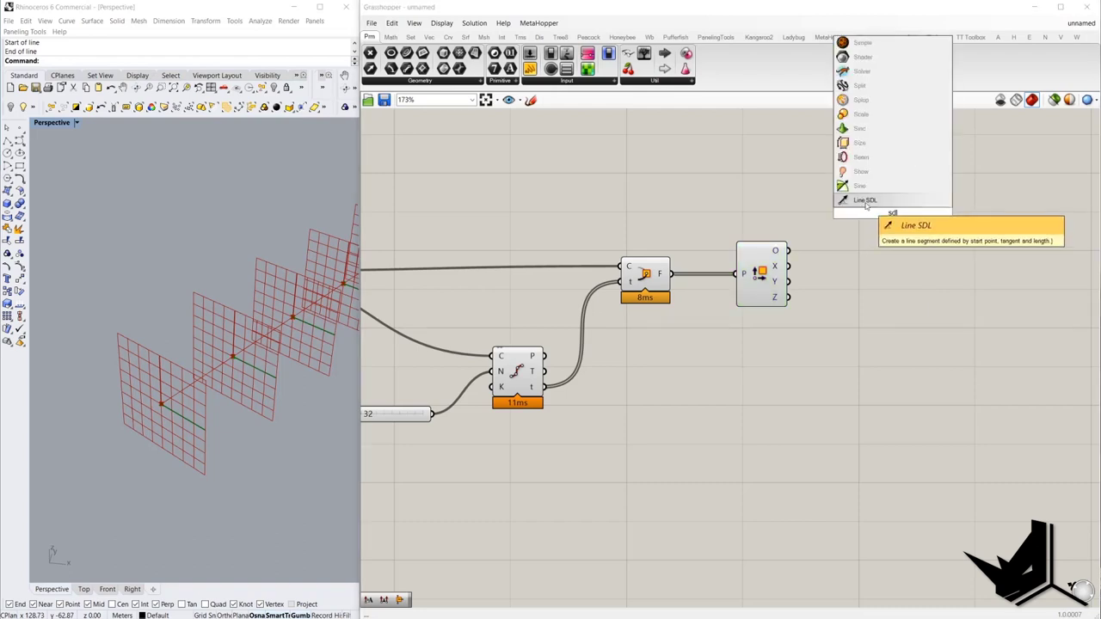
left_click(864, 200)
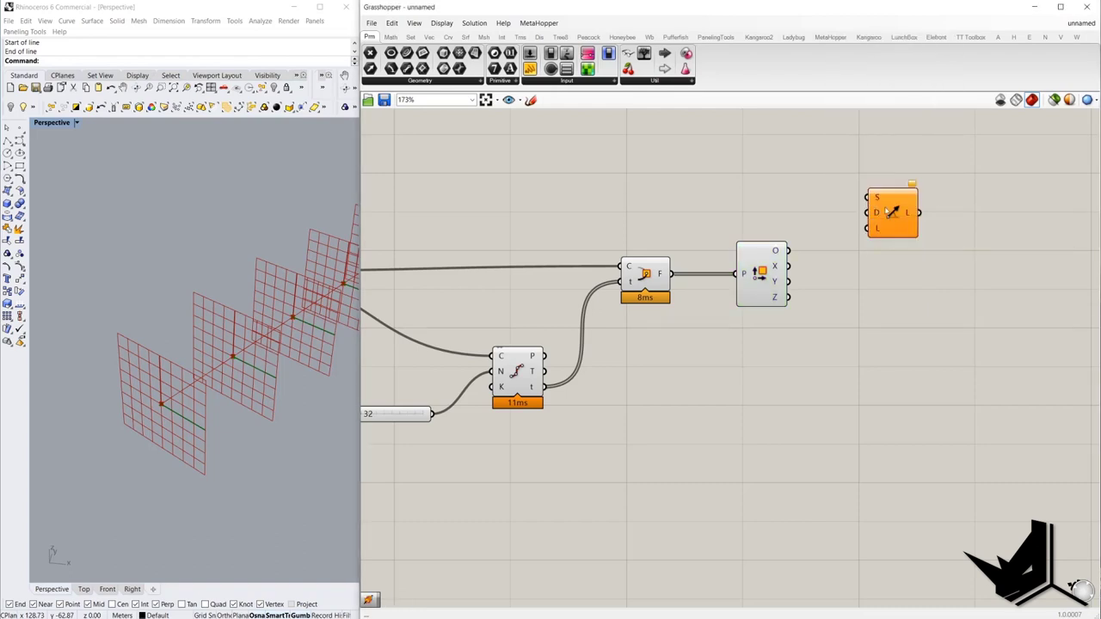
scroll(888, 212, "down", 2)
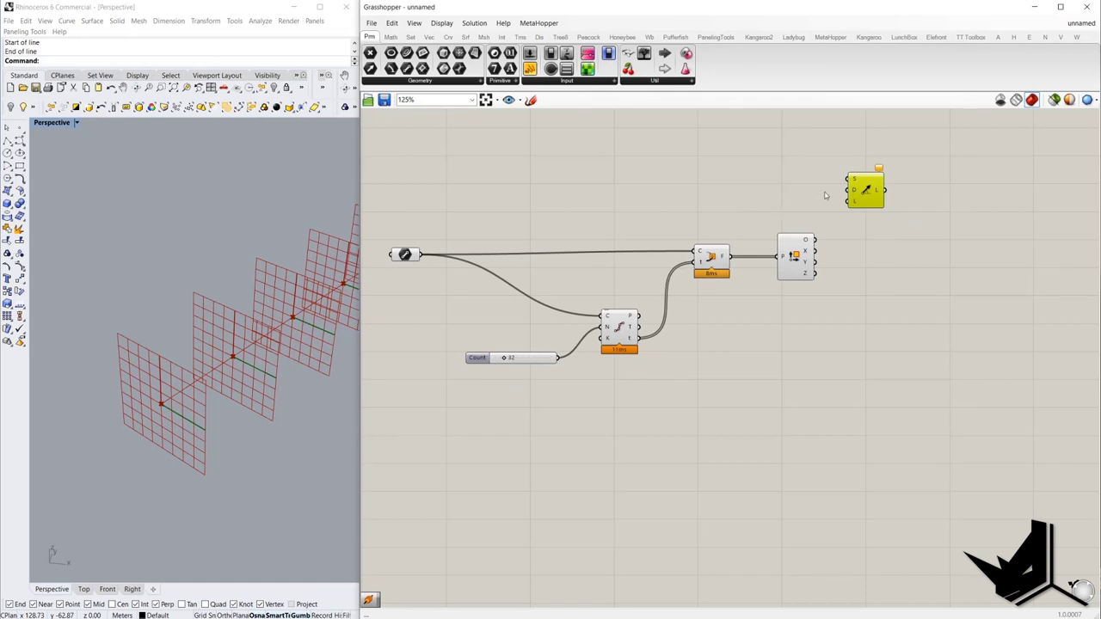
left_click_drag(847, 178, 641, 315)
left_click_drag(864, 193, 1005, 331)
left_click_drag(814, 251, 987, 327)
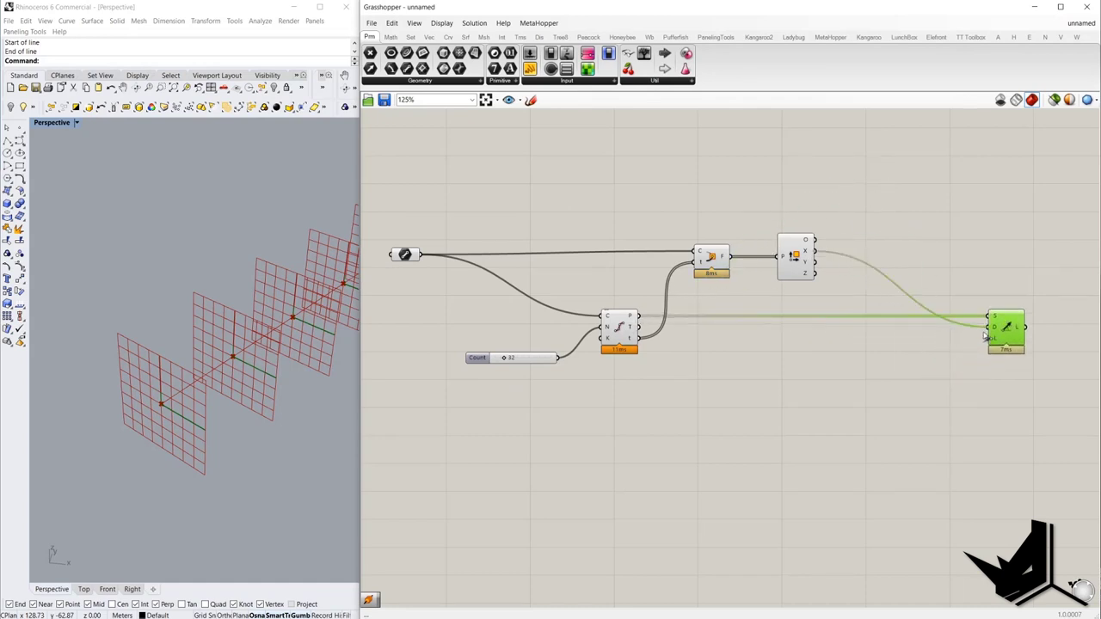
- Create a one-decimal number slider starting at 0, connect it to Line SDL's L input and set it to 9.4
scroll(1045, 331, "up", 2)
double_click(846, 359)
type("0")
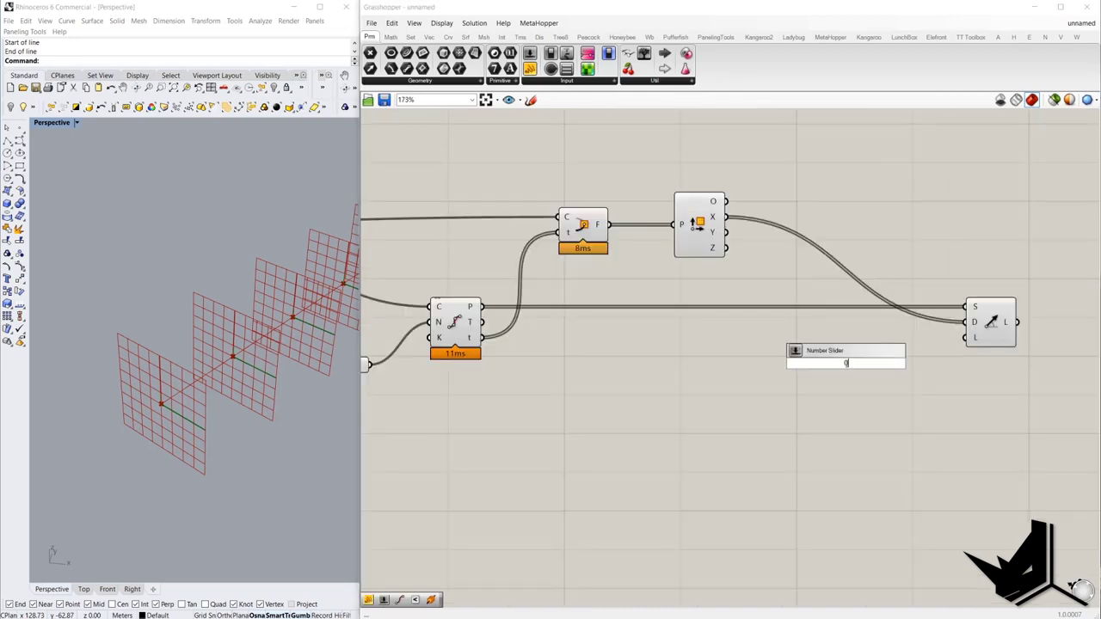
type("<10.0")
key("Return")
left_click_drag(909, 363, 964, 337)
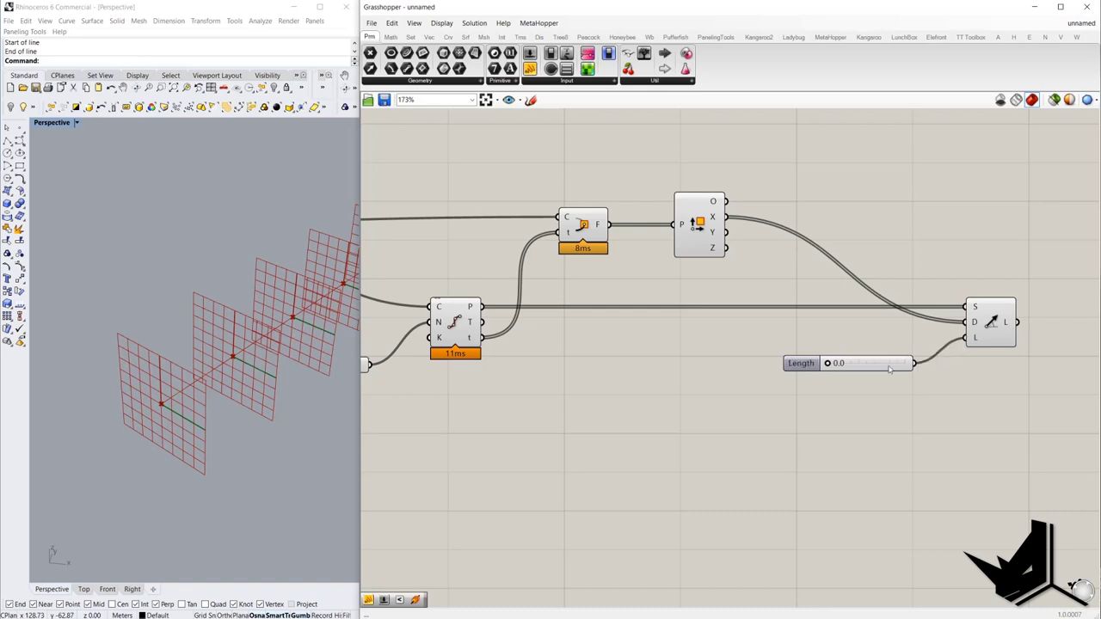
left_click_drag(822, 363, 863, 365)
scroll(798, 445, "down", 2)
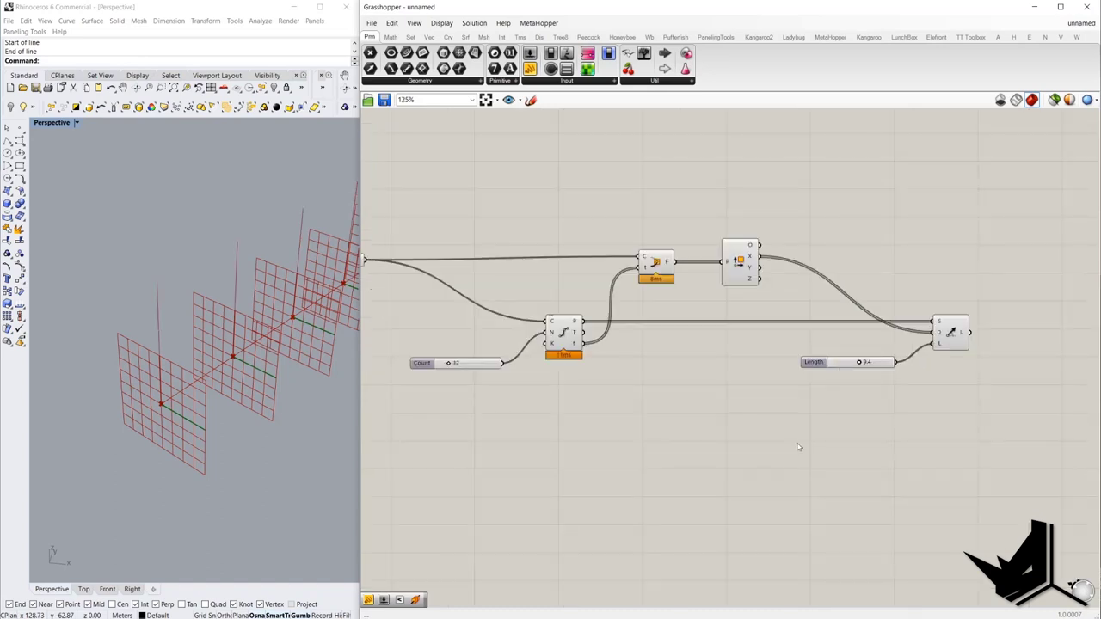
- Hide the previews of Divide Curve, Perp Frame and Deconstruct Plane, and set the Length slider to 10.7
left_click_drag(798, 445, 528, 233)
right_click(541, 200)
left_click(568, 215)
right_click_drag(326, 295, 218, 364, "shift")
scroll(198, 357, "down", 8)
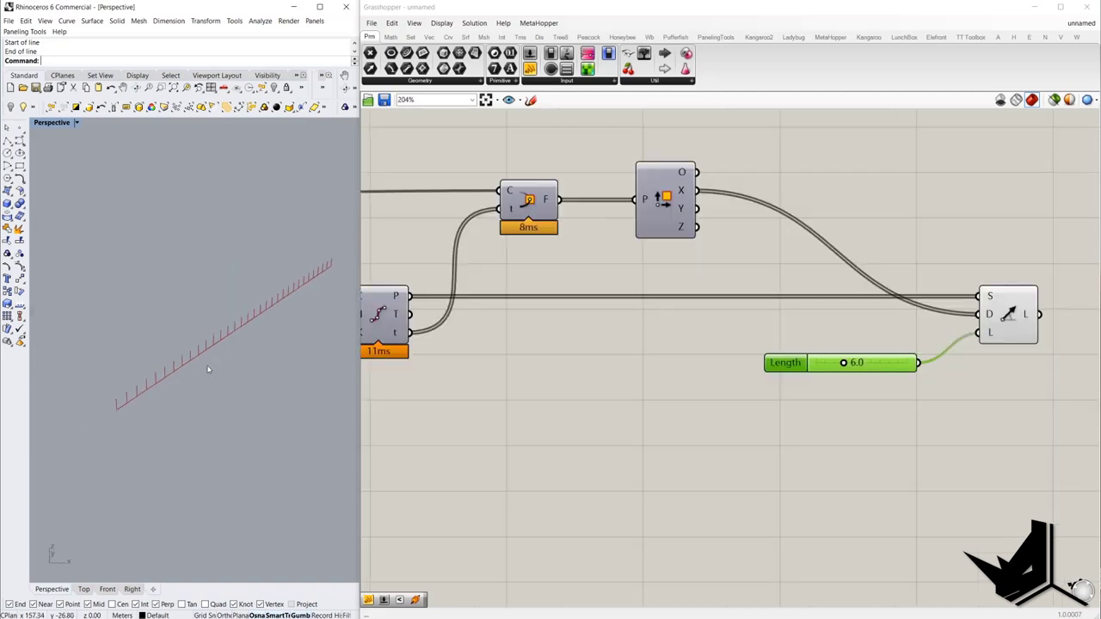
right_click_drag(220, 362, 247, 333)
right_click_drag(235, 342, 231, 345, "shift")
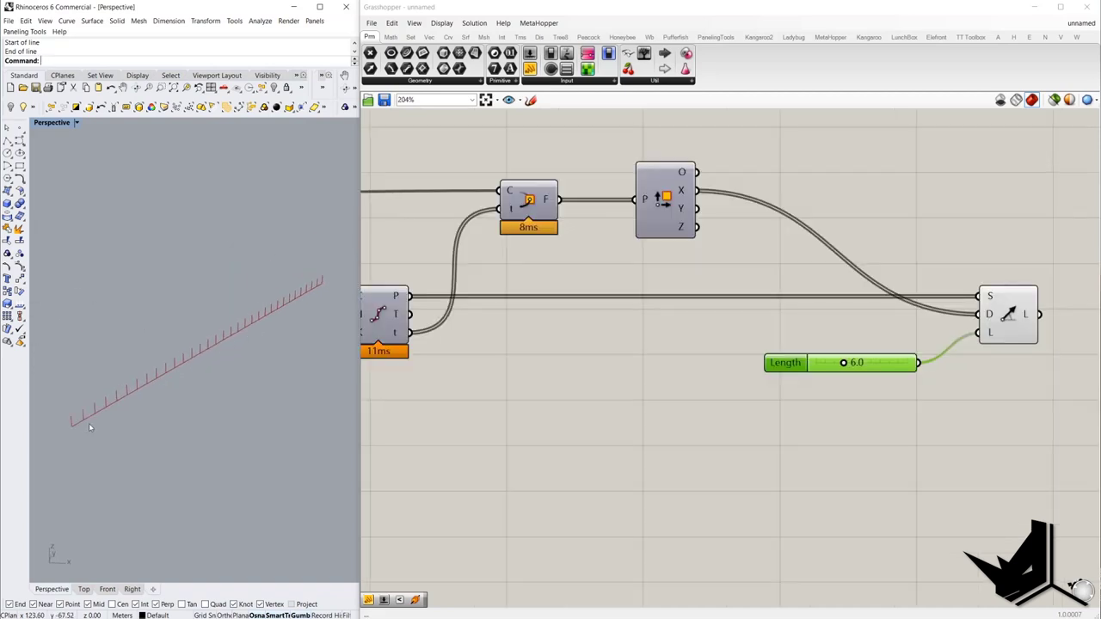
left_click_drag(842, 362, 864, 363)
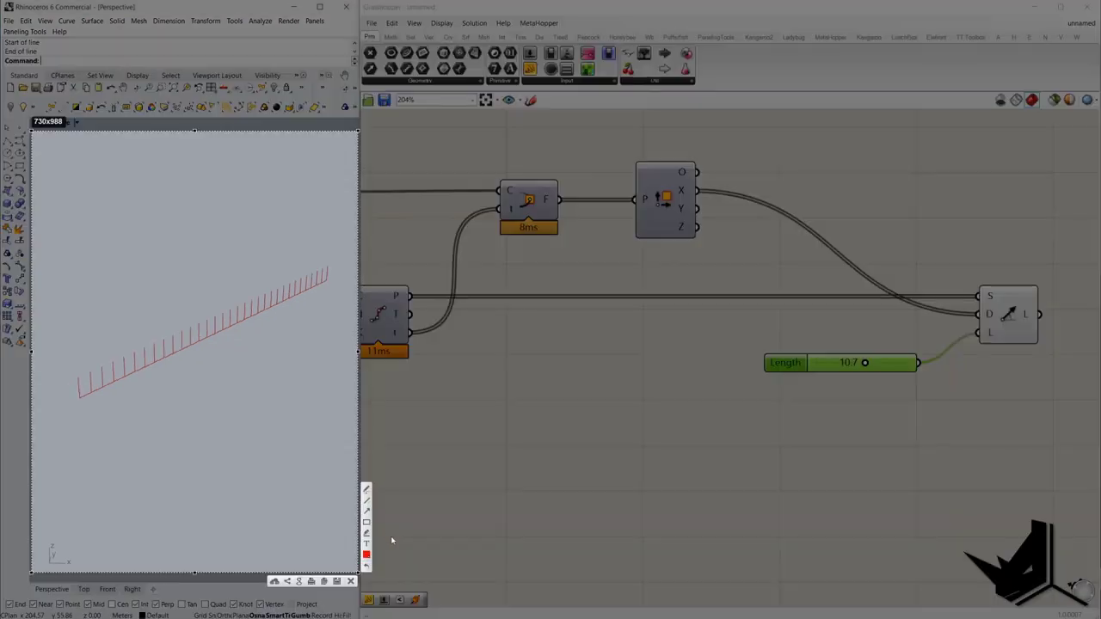
- Sketch a wave across the vertical lines on a screen-capture overlay, mark its crossings with them, and discard the capture
mouse_move(77, 377)
left_mouse_down()
mouse_move(194, 342)
mouse_move(330, 269)
left_mouse_up()
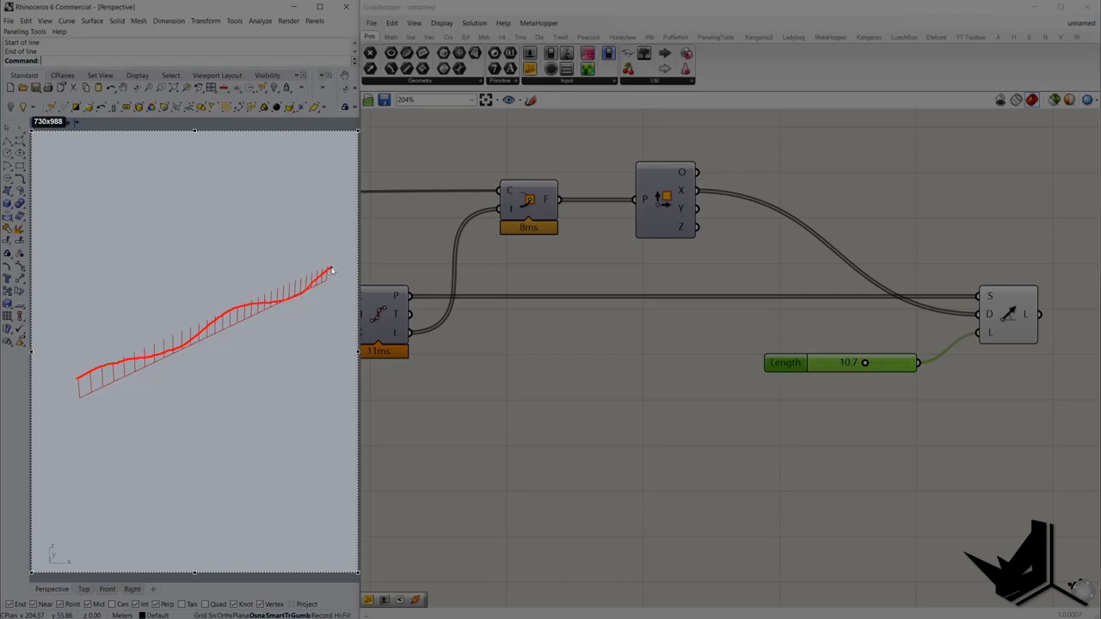
left_click(77, 378)
left_click(89, 372)
left_click(101, 368)
left_click_drag(101, 372, 207, 329)
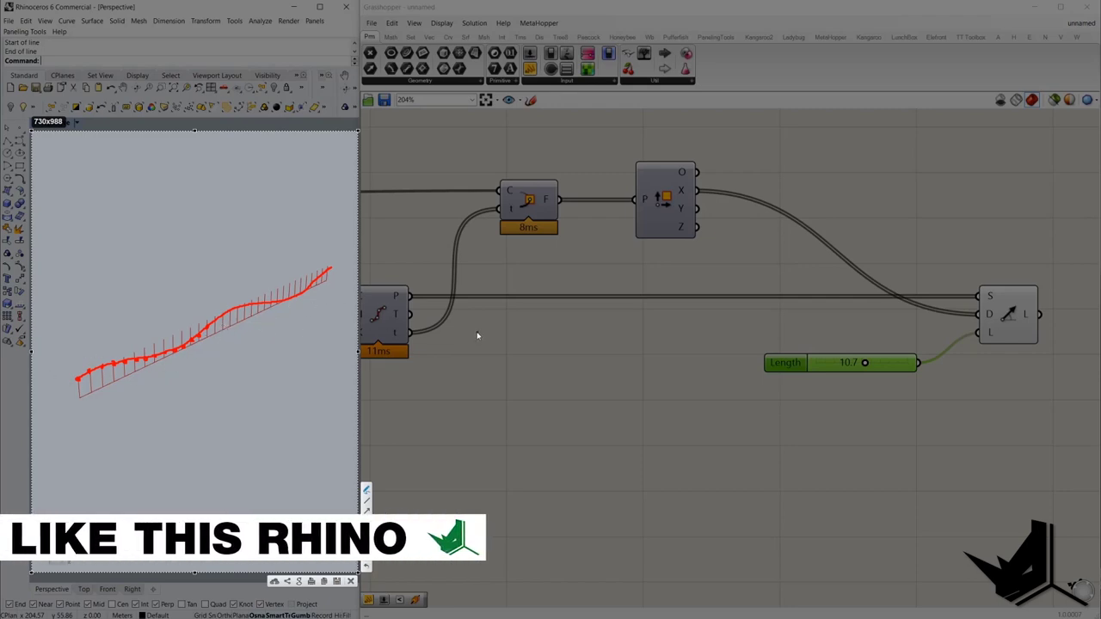
key("Escape")
left_click(523, 364)
- Add an Evaluate Curve component, connect Line SDL's L output to its C input and place it below Line SDL
scroll(727, 357, "down", 2)
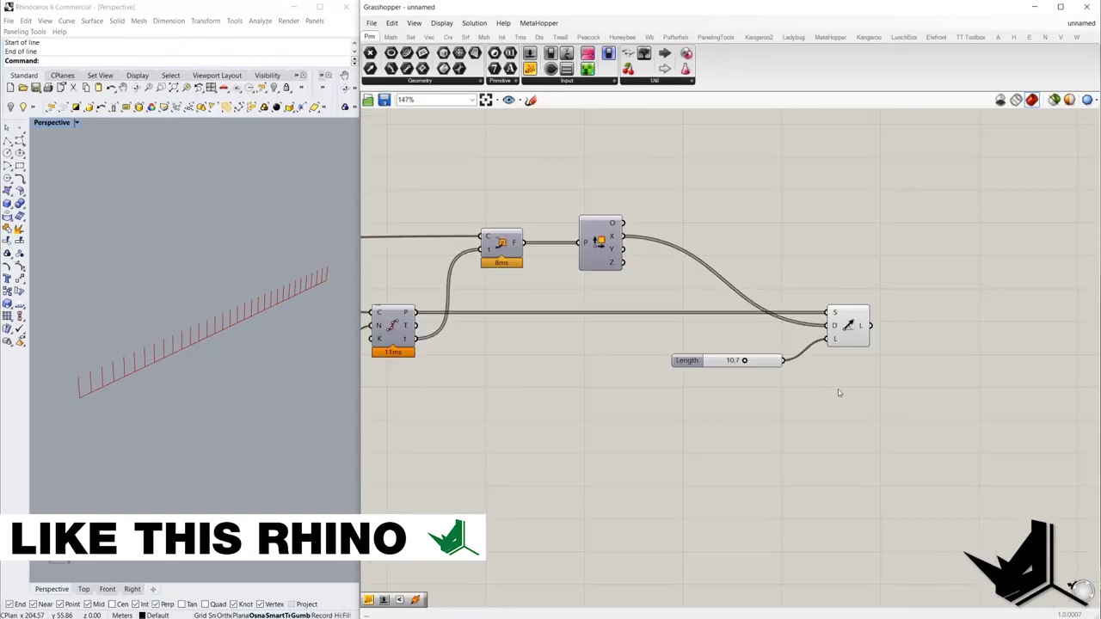
double_click(838, 389)
type("eval")
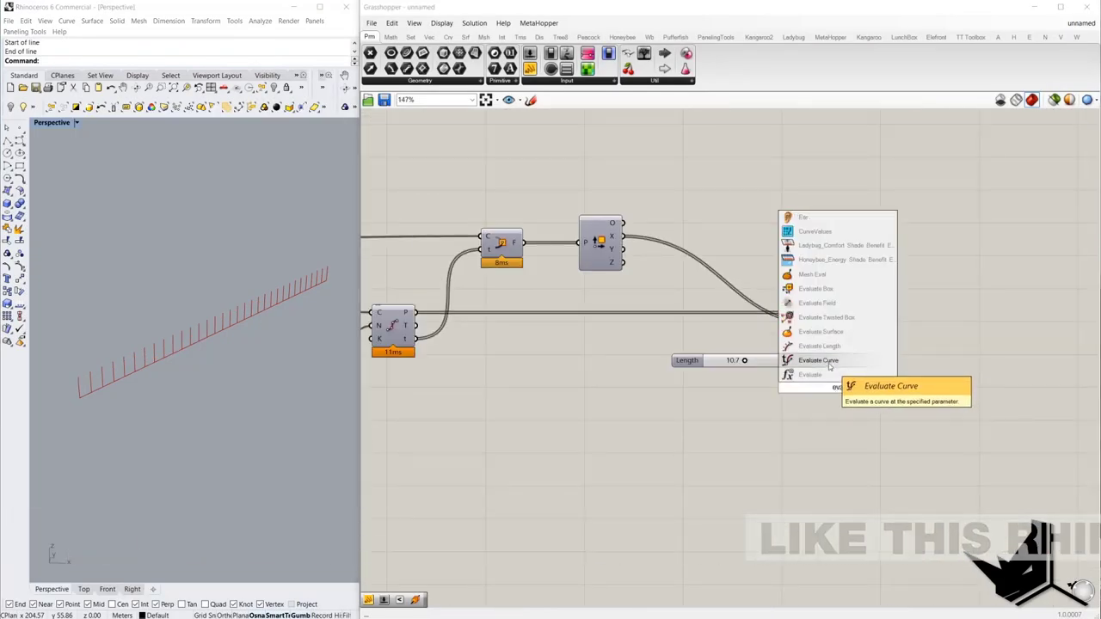
left_click(828, 365)
left_click_drag(816, 378, 870, 326)
left_click_drag(839, 397, 980, 469)
right_click_drag(955, 476, 911, 369)
scroll(910, 369, "down", 2)
left_click(809, 488)
scroll(809, 488, "up", 2)
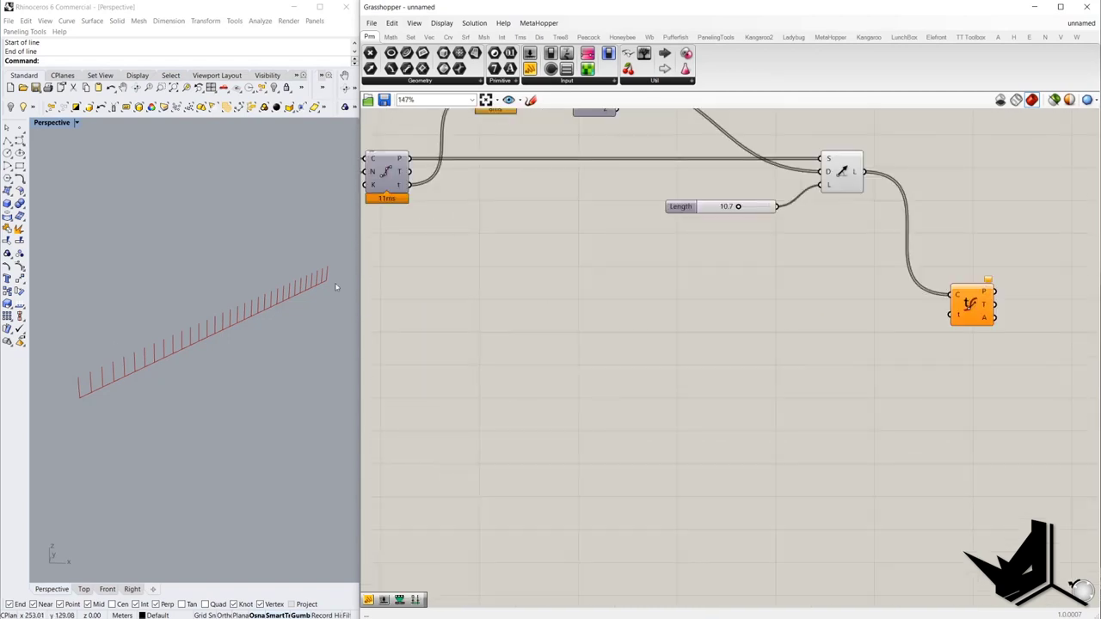
- Add a Graph Mapper component and set its graph type to Sine
double_click(763, 339)
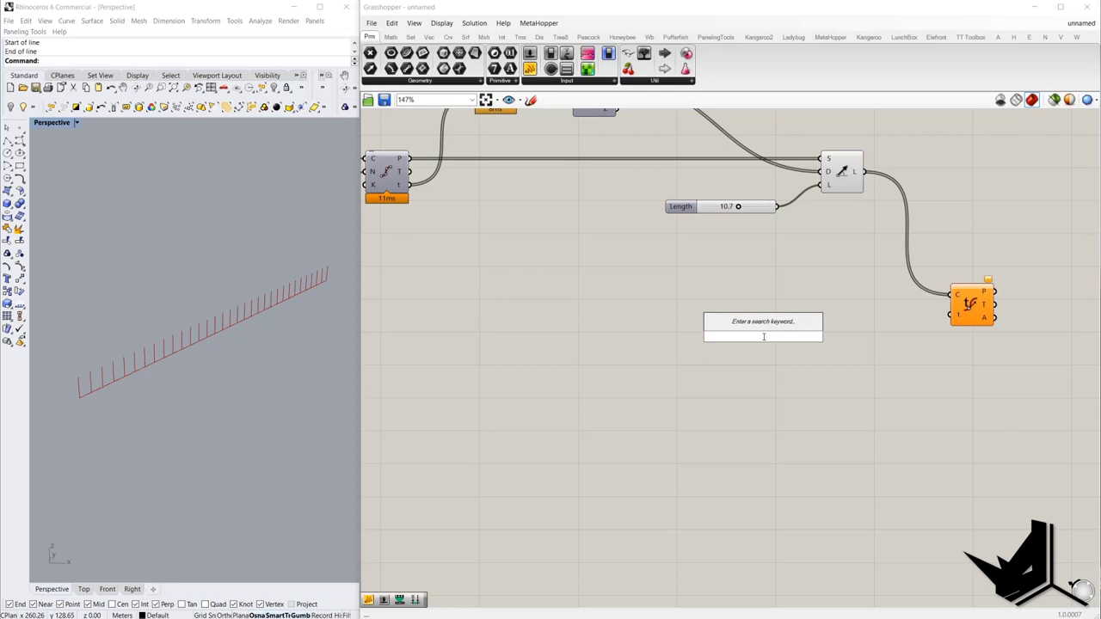
type("panel")
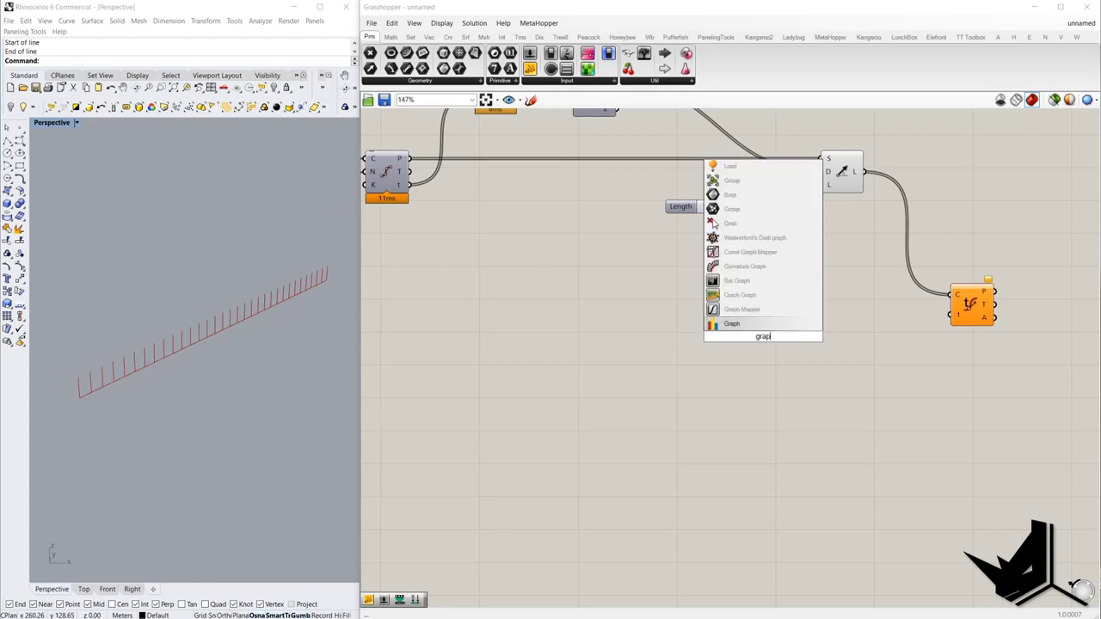
left_click(764, 321)
right_click(765, 337)
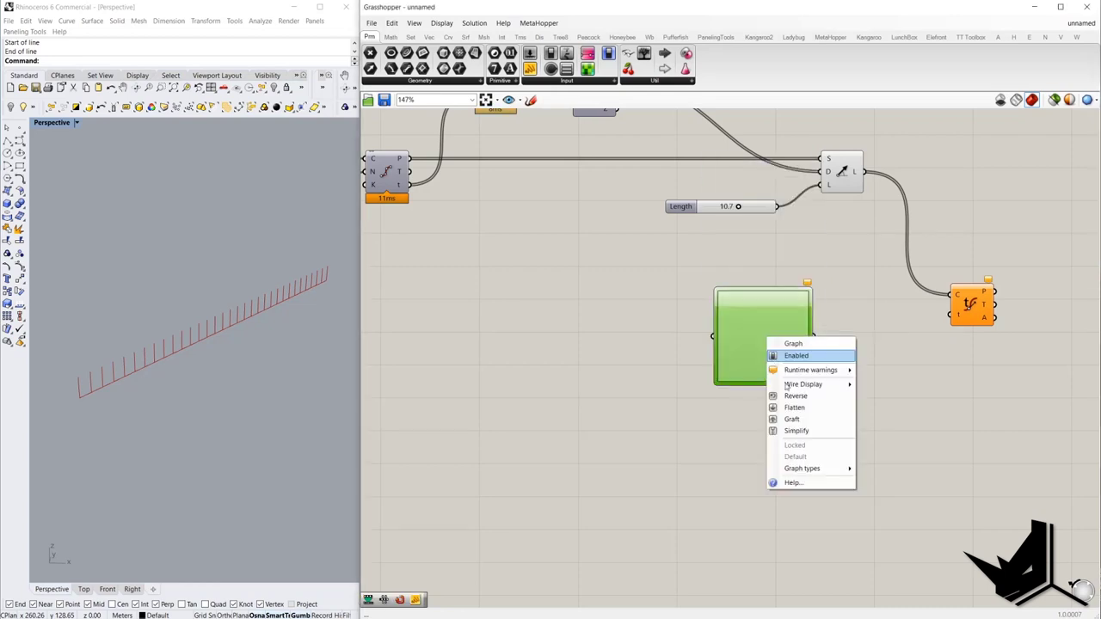
mouse_move(826, 467)
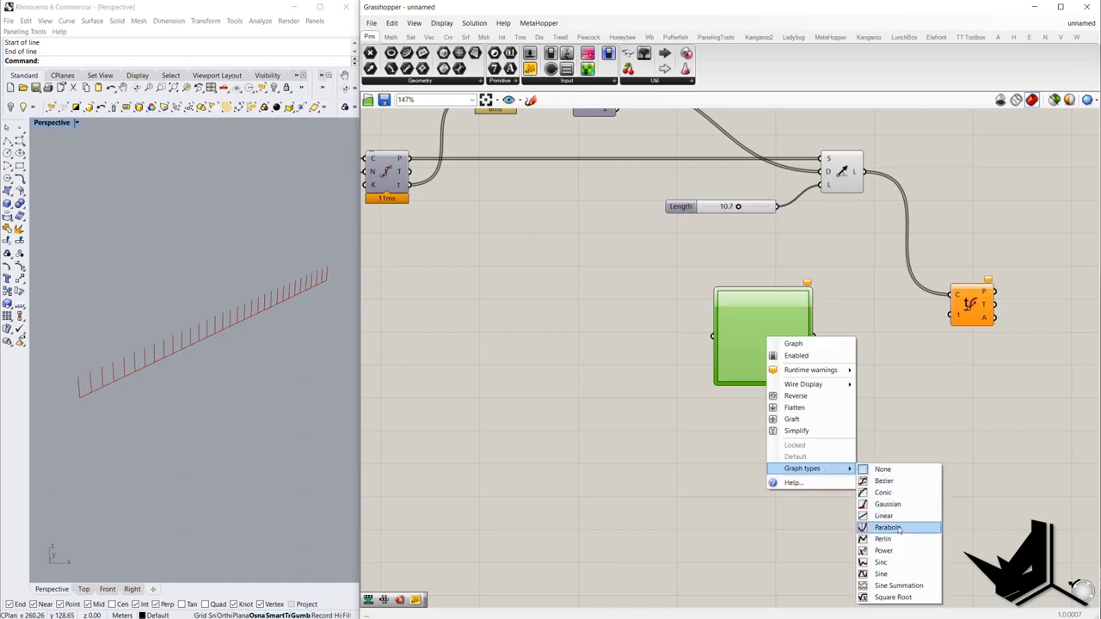
left_click(881, 573)
- Reshape the Graph Mapper's sine curve into about three full waves
scroll(710, 387, "up", 1)
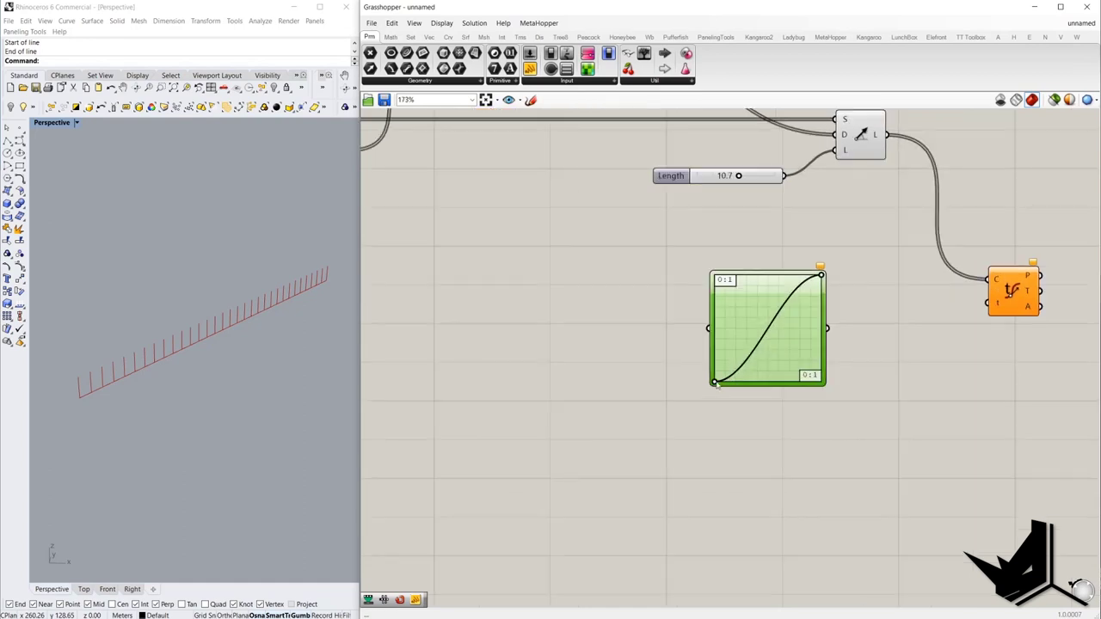
left_click_drag(713, 383, 803, 396)
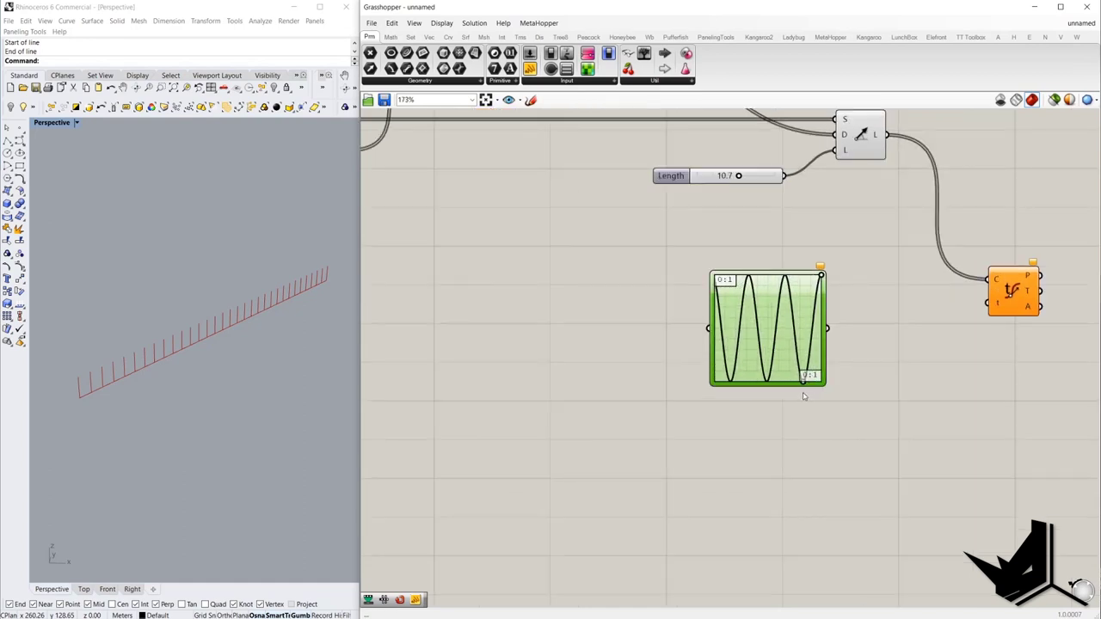
left_click(877, 357)
- Add a panel containing "0 to 1" and place it beside the Graph Mapper with space between them
scroll(877, 357, "down", 3)
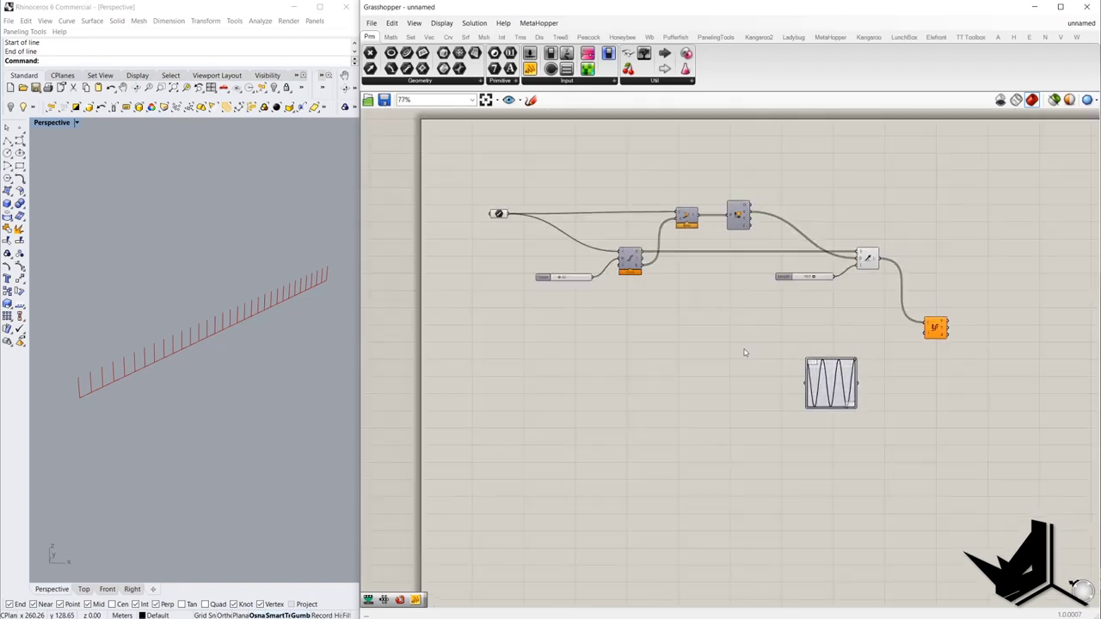
scroll(767, 379, "up", 2)
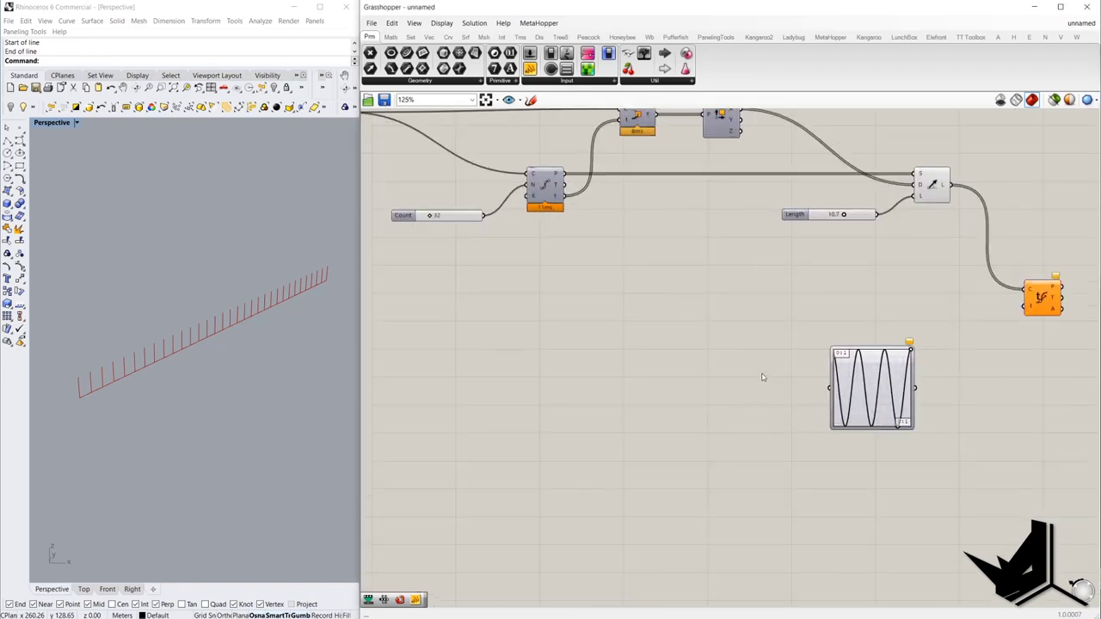
left_click(529, 69)
left_click(734, 359)
double_click(734, 359)
type("0 to 1")
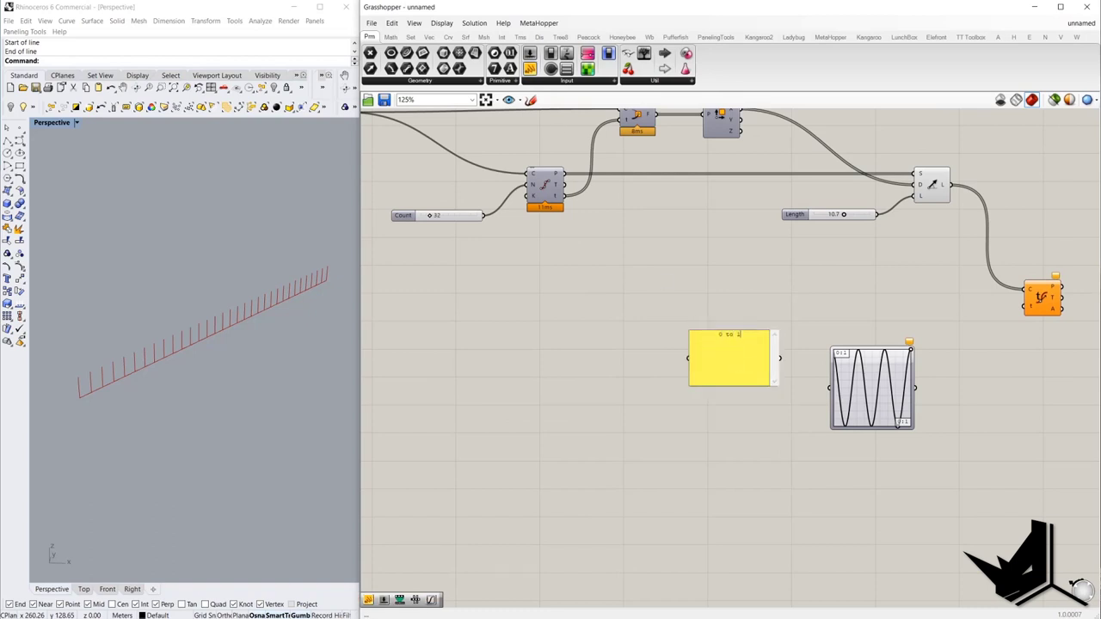
left_click(744, 305)
left_click_drag(760, 356, 640, 349)
- Add a Range component, connecting the "0 to 1" panel to its D input and its R output to the Graph Mapper
double_click(723, 345)
type("ran")
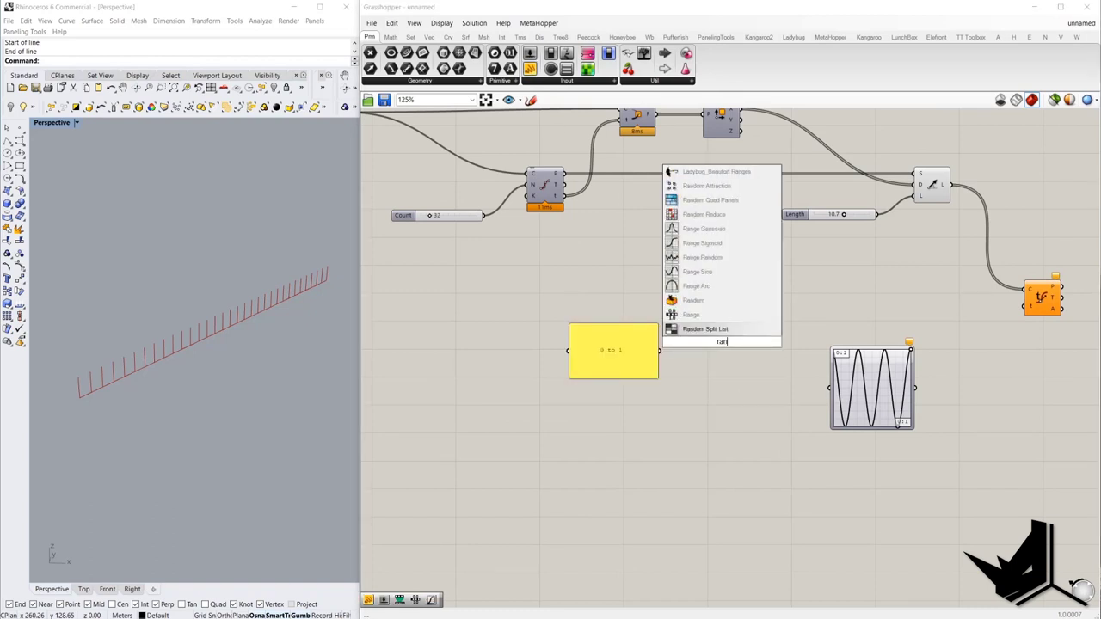
type("ge")
left_click(710, 330)
scroll(707, 338, "up", 3)
left_click_drag(699, 336, 621, 361)
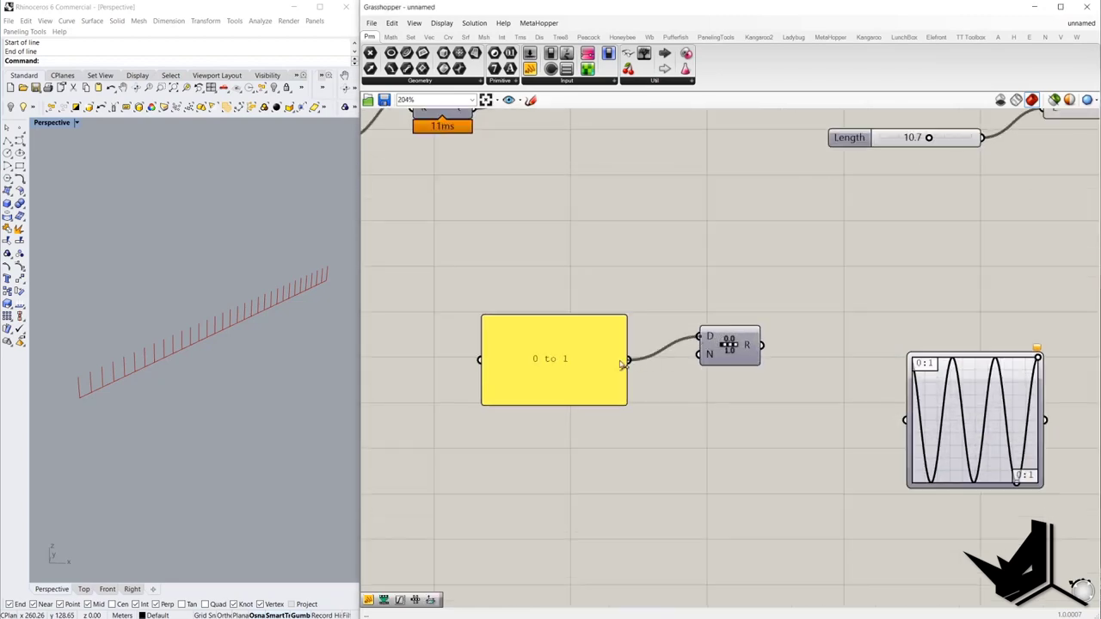
scroll(741, 342, "down", 3)
left_click_drag(741, 343, 855, 386)
- Connect the Count slider to Range's N input and the Graph Mapper to Evaluate Curve's t input, regrouping the panel and Range nearby
scroll(730, 419, "up", 3)
scroll(727, 422, "down", 2)
scroll(821, 394, "down", 2)
right_click_drag(731, 408, 931, 455)
left_click_drag(932, 457, 760, 289)
right_click_drag(826, 381, 580, 328)
left_click_drag(651, 358, 732, 350)
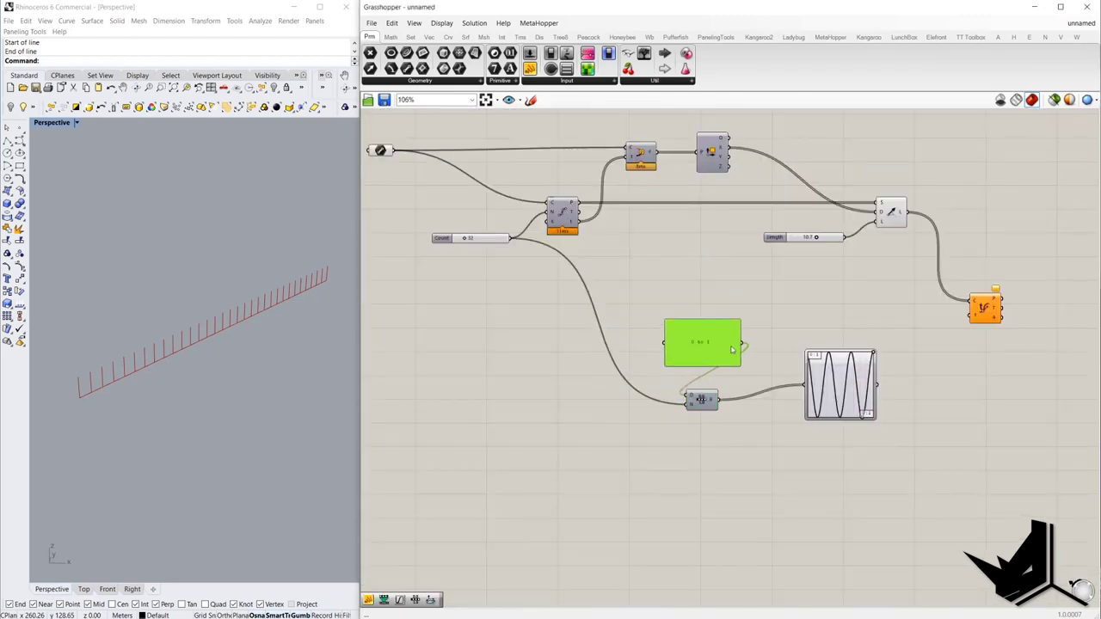
left_click_drag(701, 399, 970, 315)
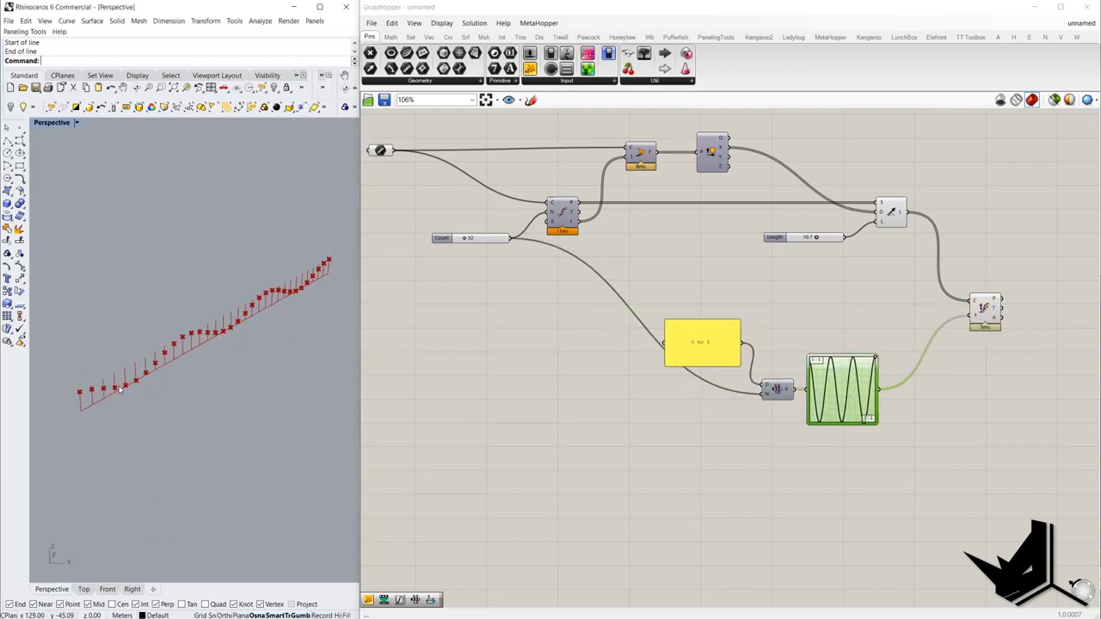
- Add a Remap Numbers component, connecting the Graph Mapper output to V and the "0 to 1" panel to S
double_click(937, 436)
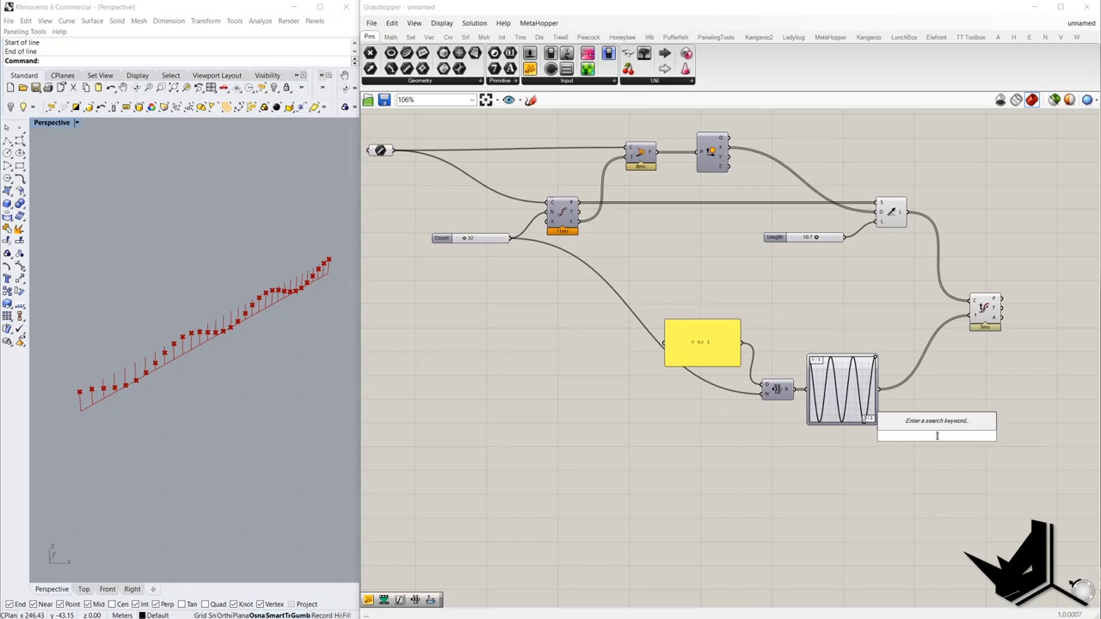
type("remap")
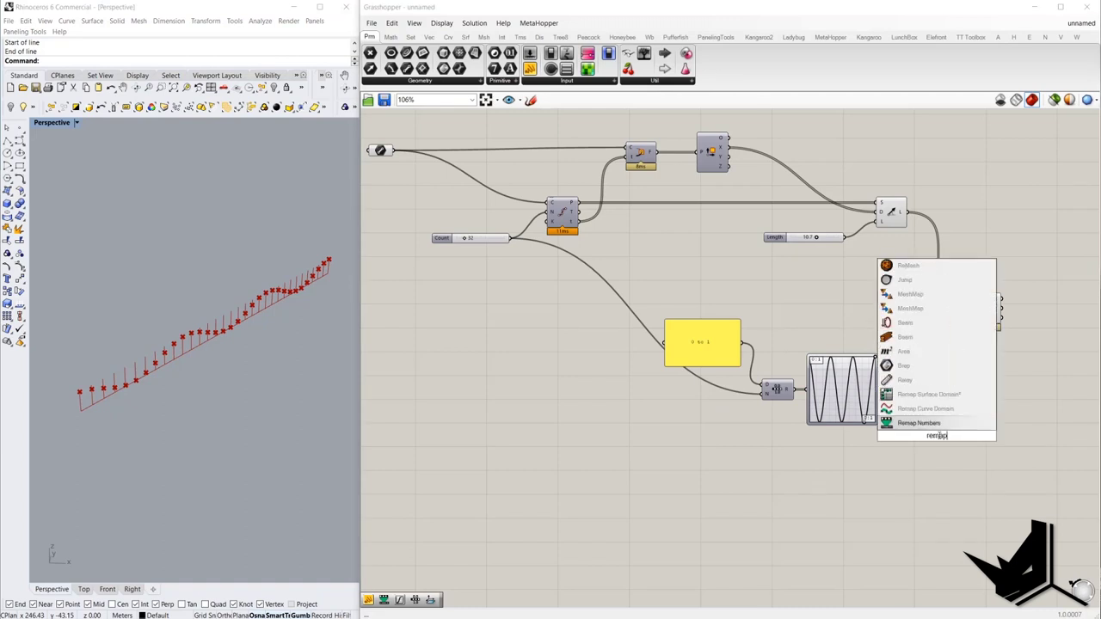
left_click(926, 424)
left_click_drag(877, 388, 744, 346)
double_click(917, 451)
left_click(964, 468)
- Add a Construct Domain component, connect its output to Remap Numbers' T input, and place it beside that component
double_click(849, 470)
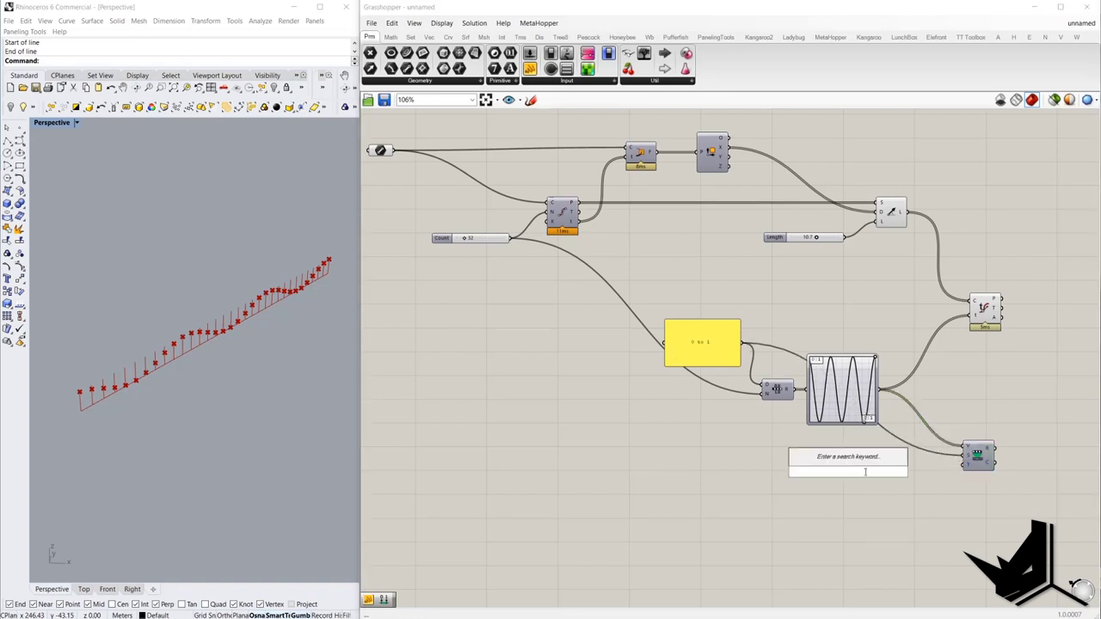
type("domain")
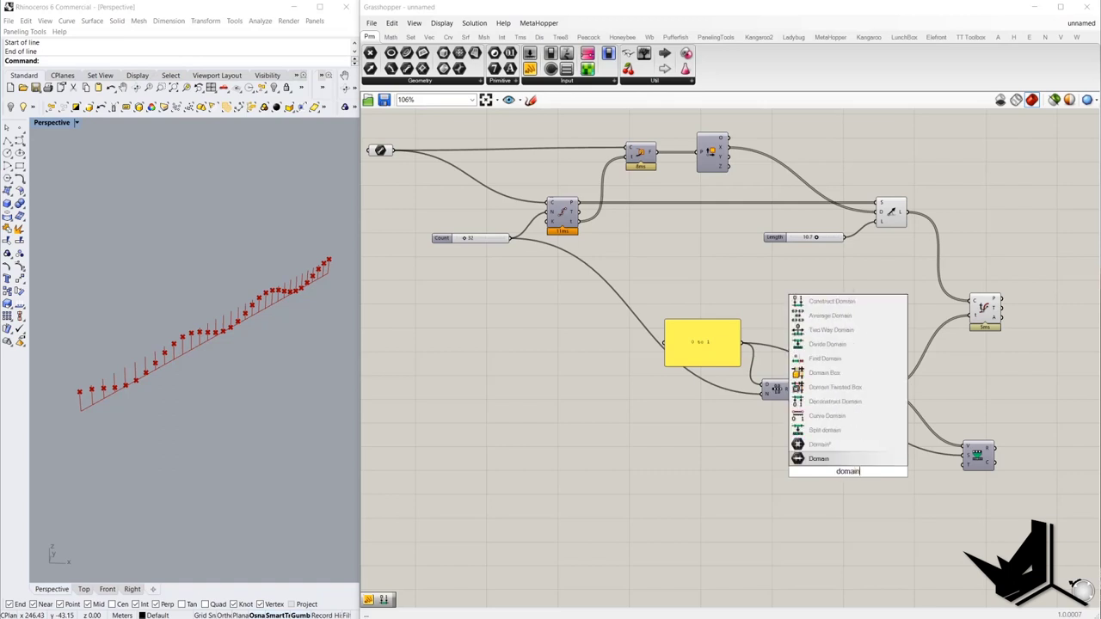
left_click(828, 343)
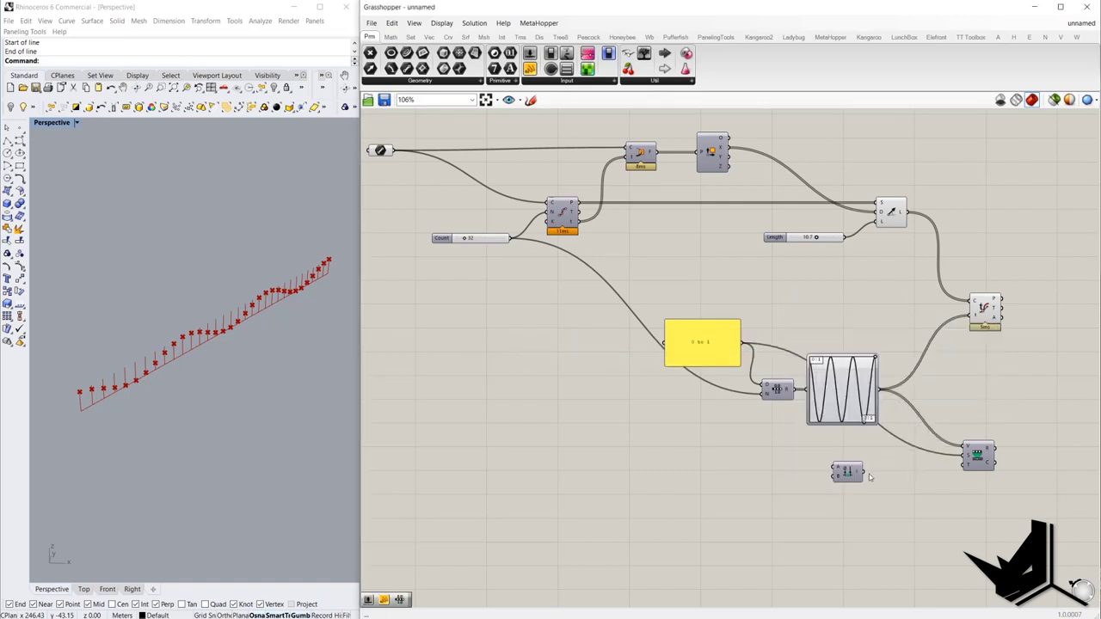
left_click_drag(869, 472, 963, 462)
left_click_drag(846, 471, 899, 491)
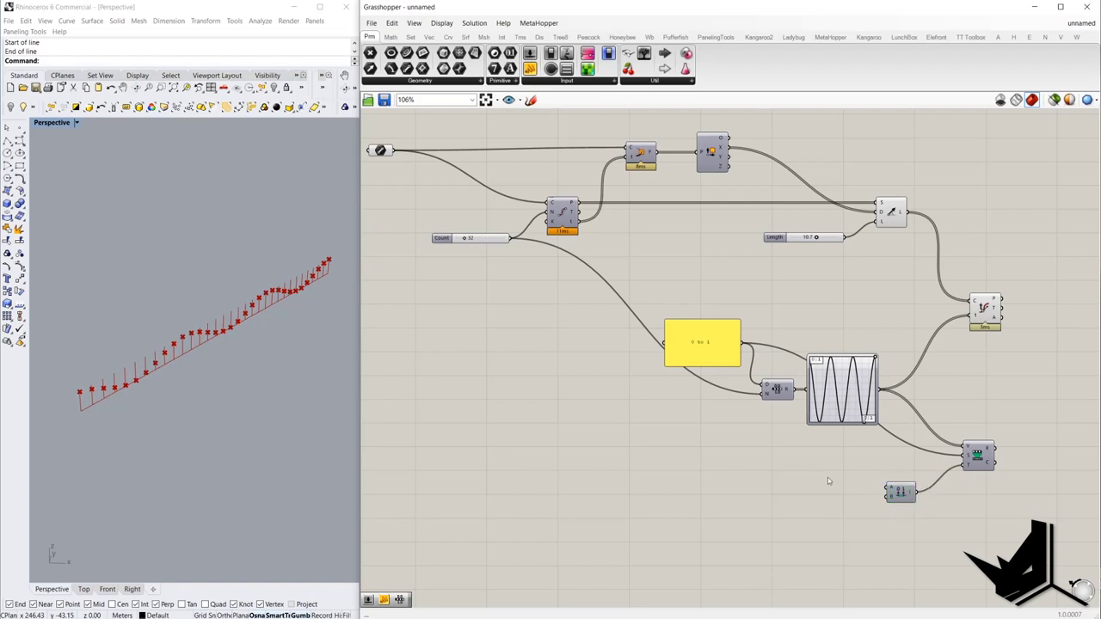
- Add two number sliders, connect them to Construct Domain's A and B inputs, and set Domain end to 0.810
double_click(828, 481)
type("slider")
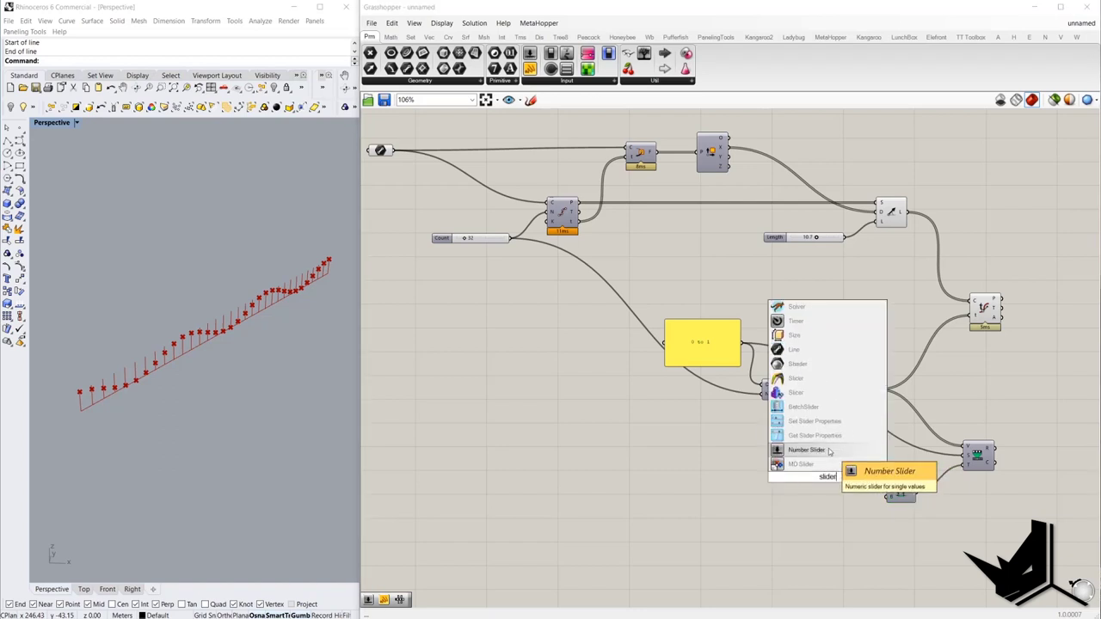
left_click(828, 451)
scroll(817, 471, "up", 3)
left_click(812, 472)
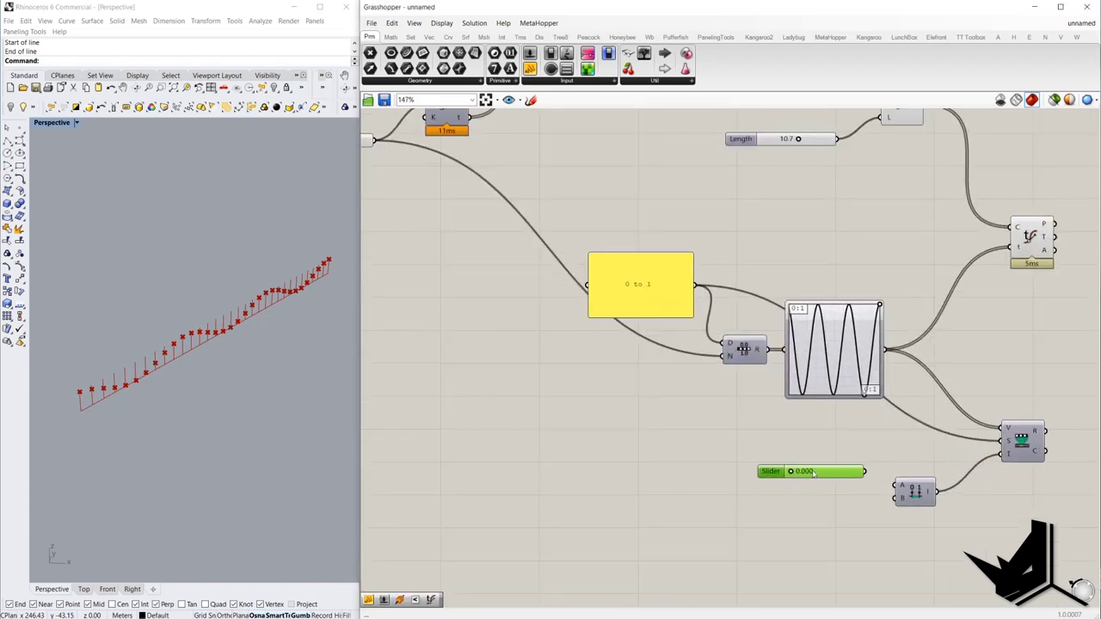
key("ctrl+v")
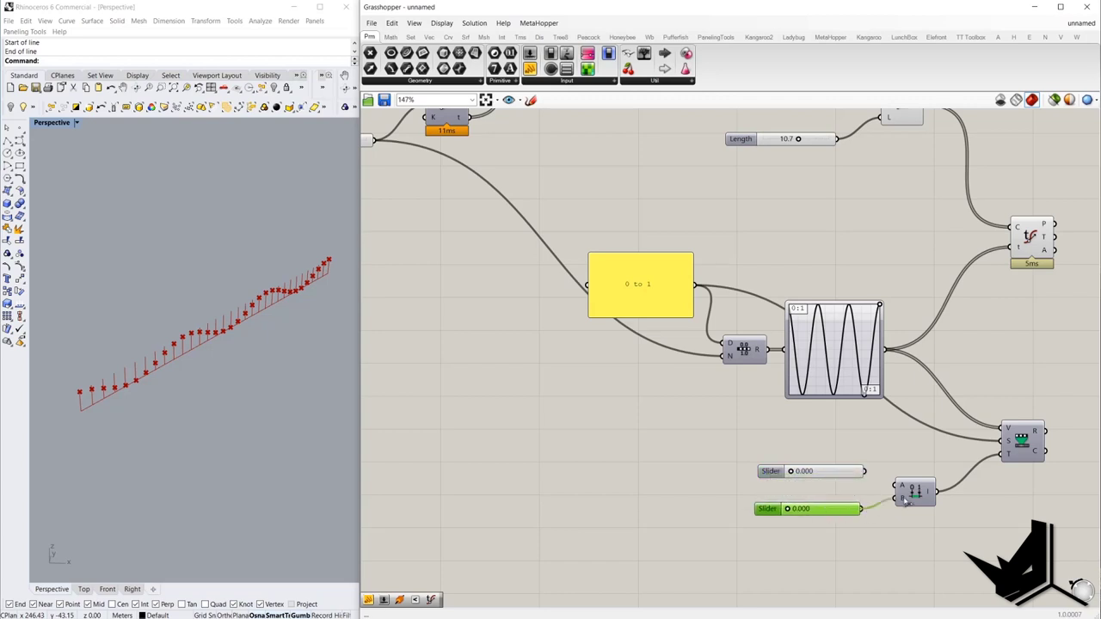
left_click_drag(867, 473, 896, 486)
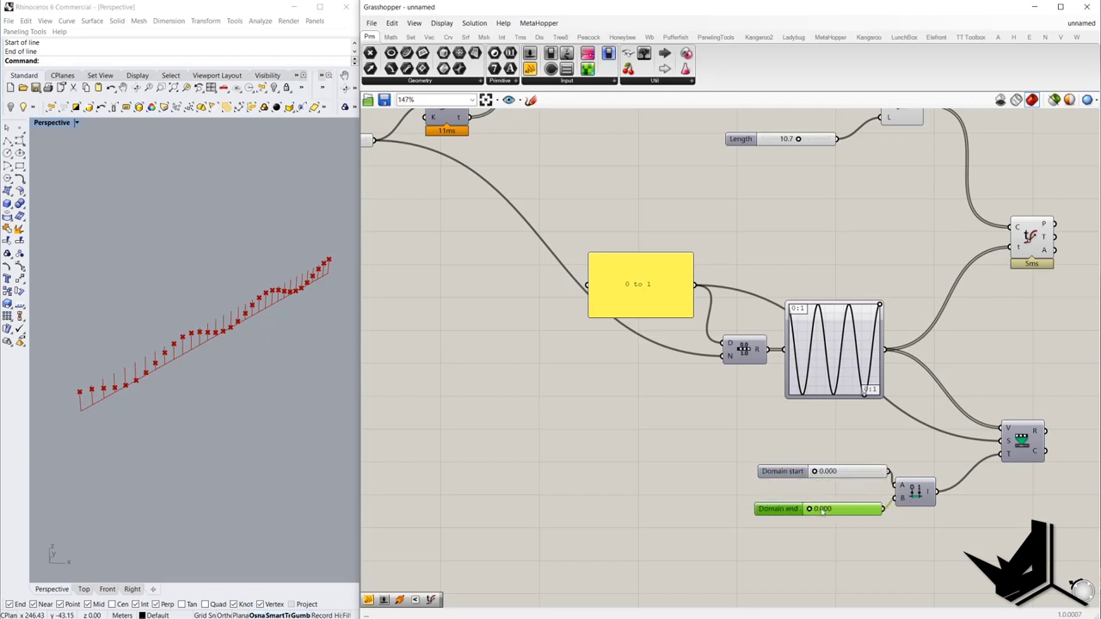
left_click_drag(809, 509, 862, 509)
- Replace the Graph Mapper wire at Evaluate Curve's t input with Remap Numbers' R output, and move Evaluate Curve farther along
scroll(931, 478, "down", 2)
left_click_drag(1016, 445, 1001, 321)
right_click_drag(1022, 325, 696, 381)
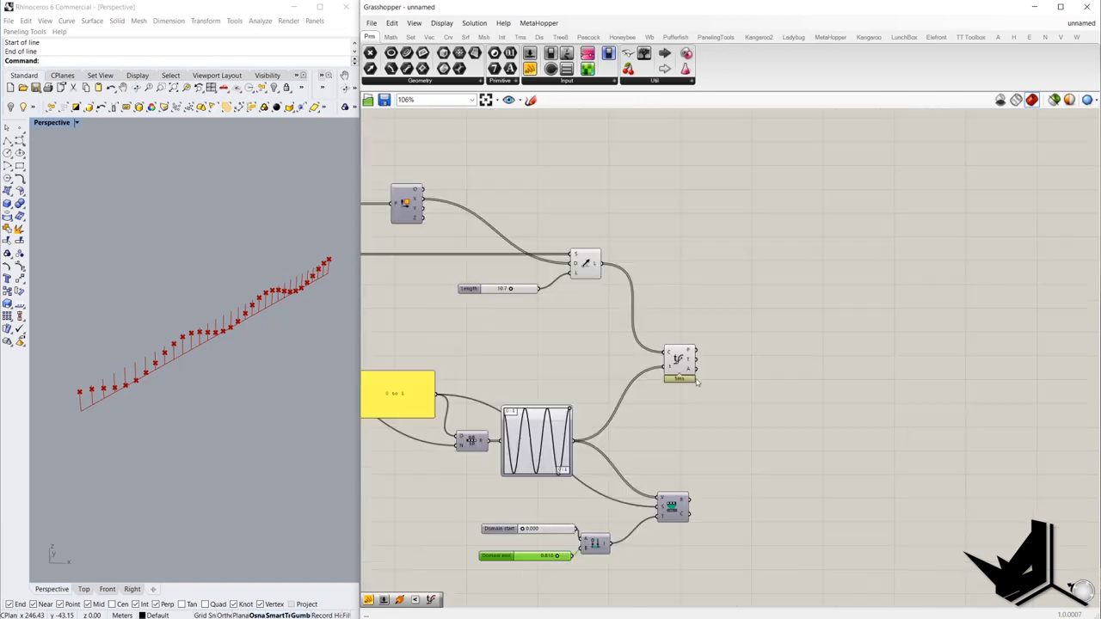
left_click_drag(696, 383, 688, 501)
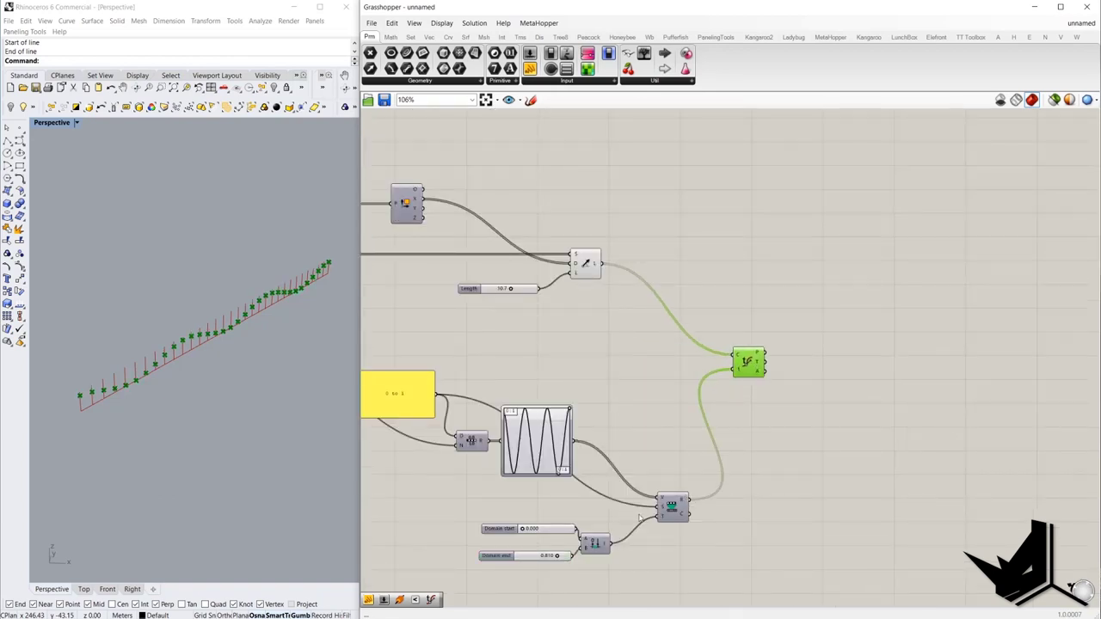
- Set the Domain end slider to 0.950 and the Domain start slider to 0.300
right_click_drag(549, 581, 573, 540)
left_click_drag(580, 519, 546, 490)
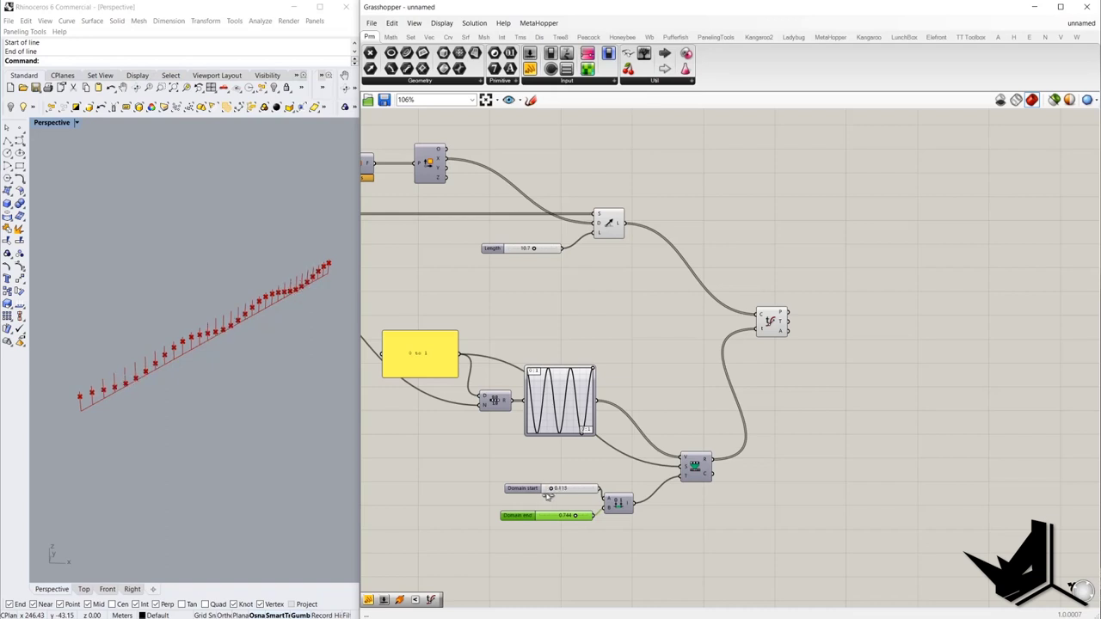
double_click(557, 515)
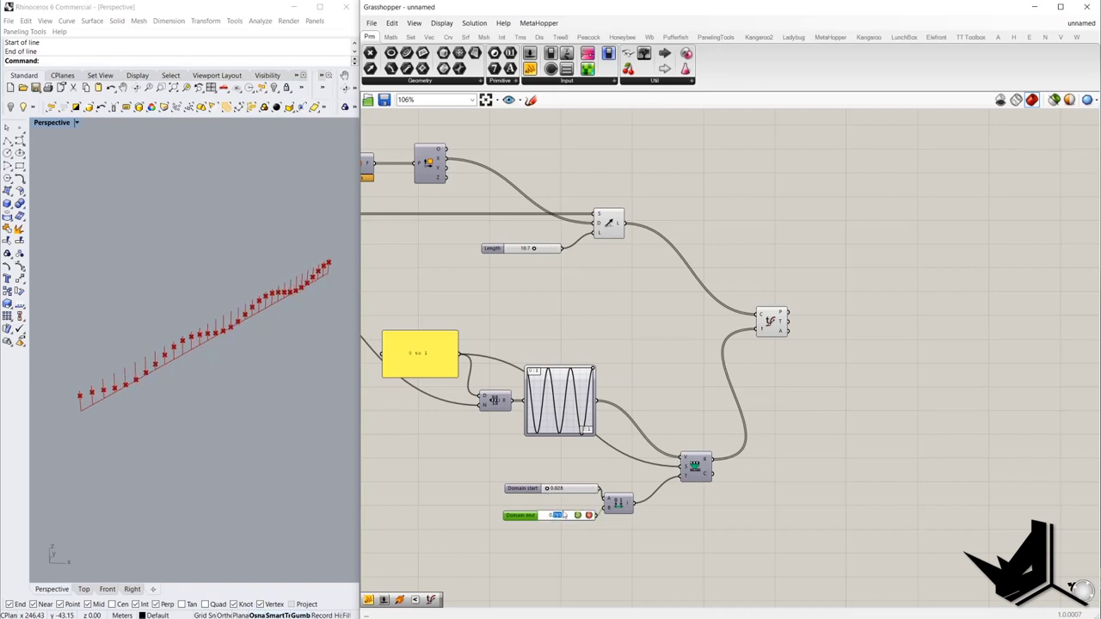
left_click(577, 515)
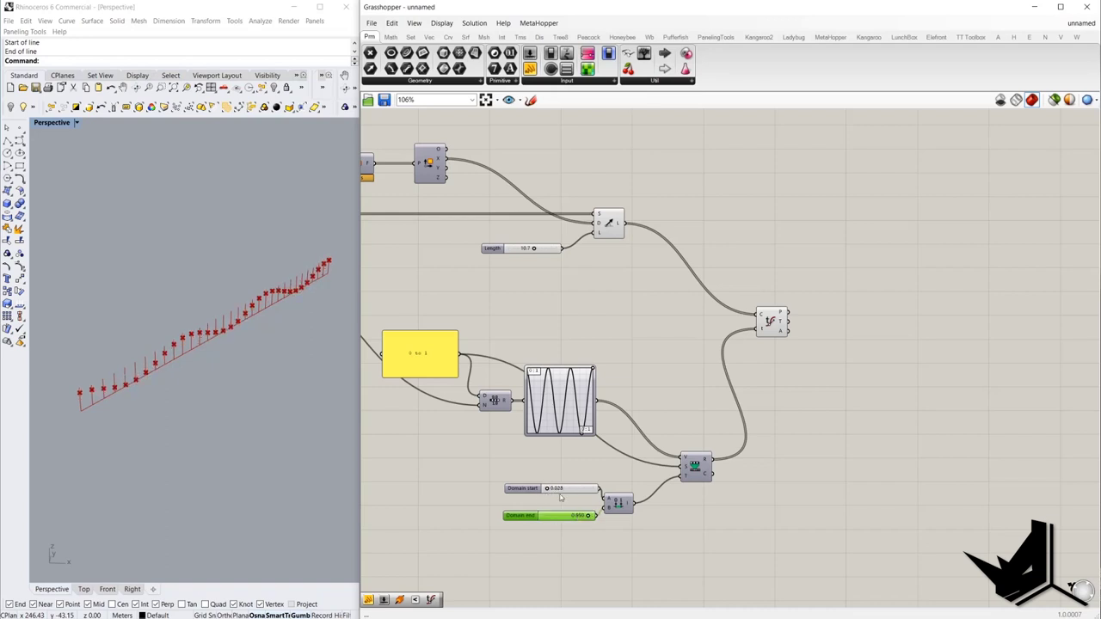
double_click(562, 489)
left_click(564, 489)
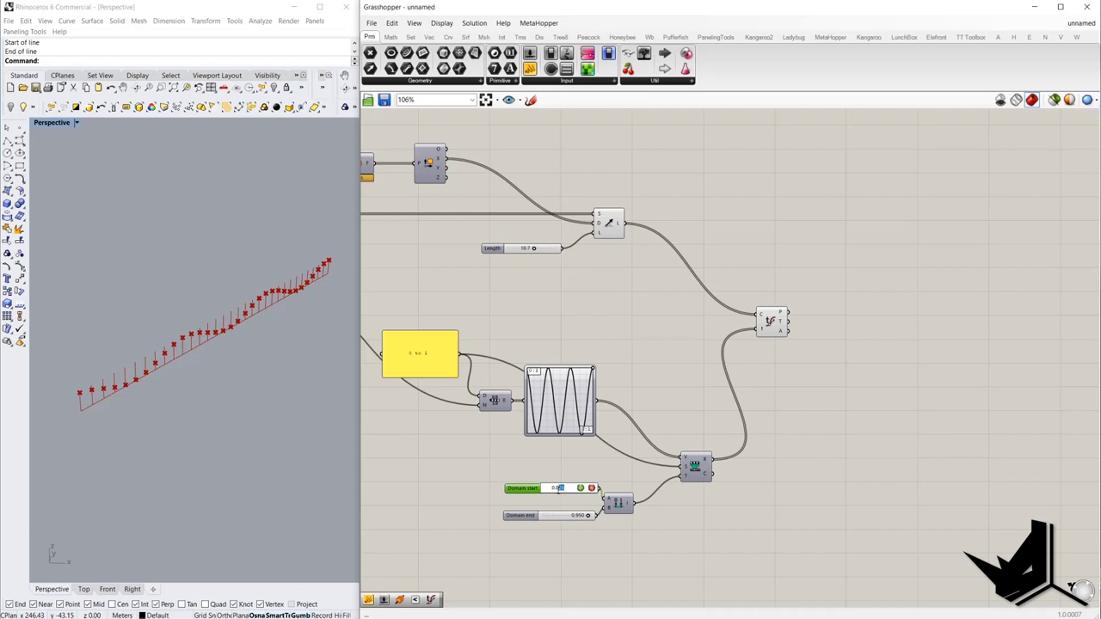
left_click(580, 487)
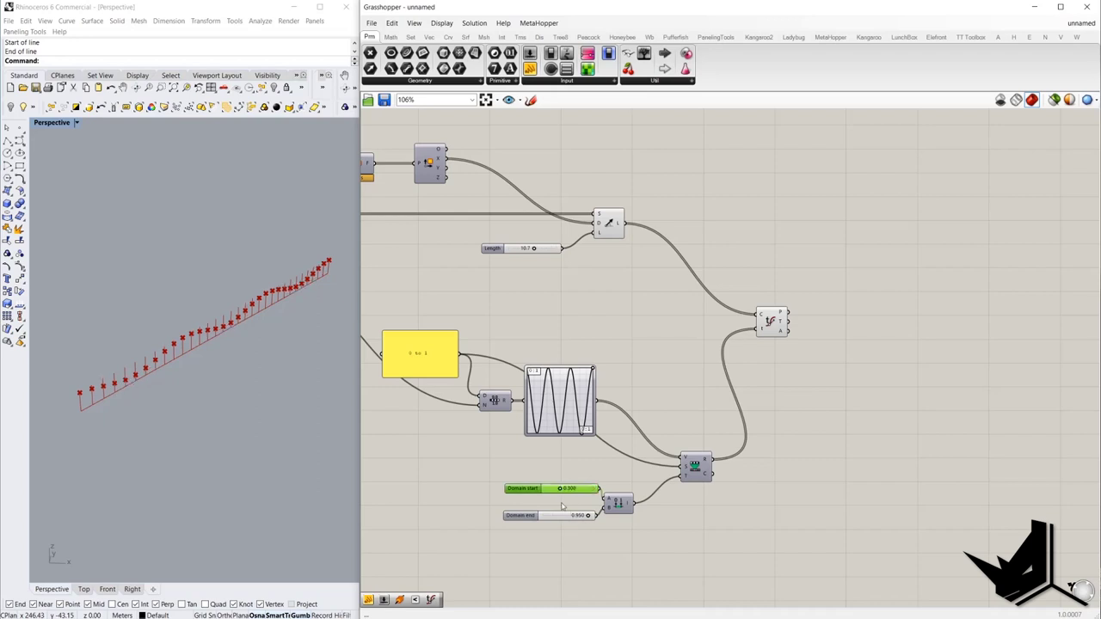
- Add an Interpolate component and connect Evaluate Curve's P output to its V input
double_click(843, 301)
type("inter")
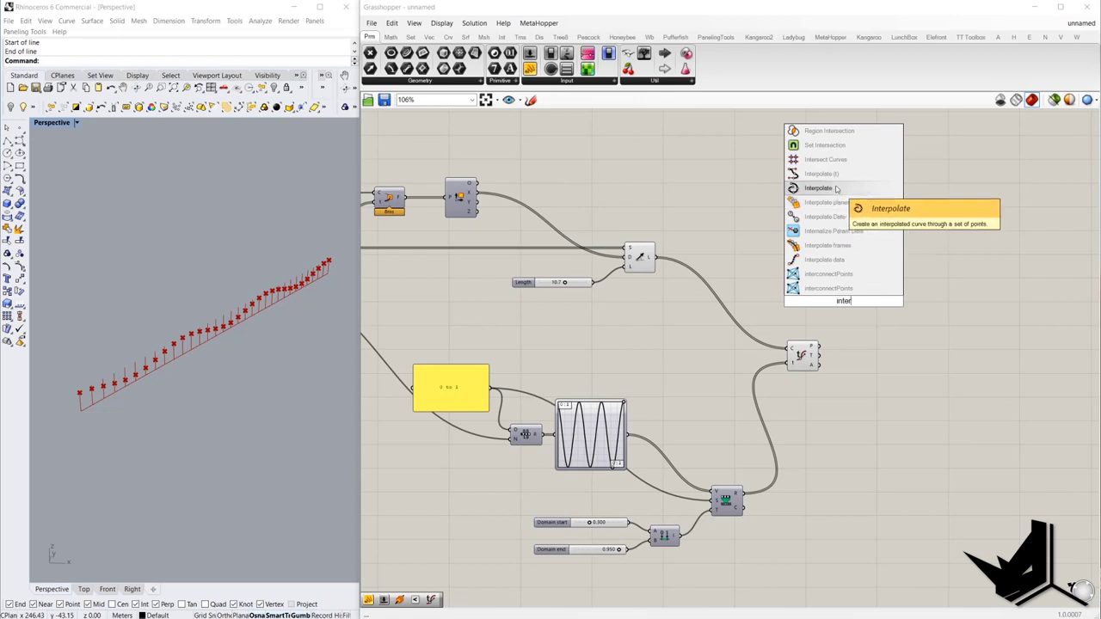
left_click(838, 188)
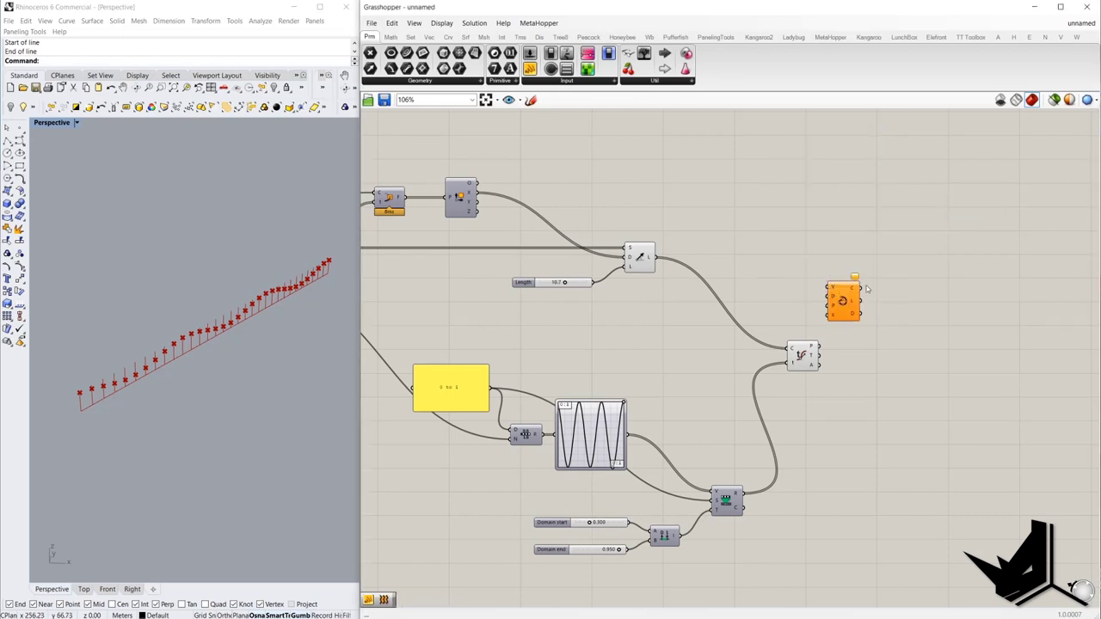
left_click_drag(831, 293, 894, 351)
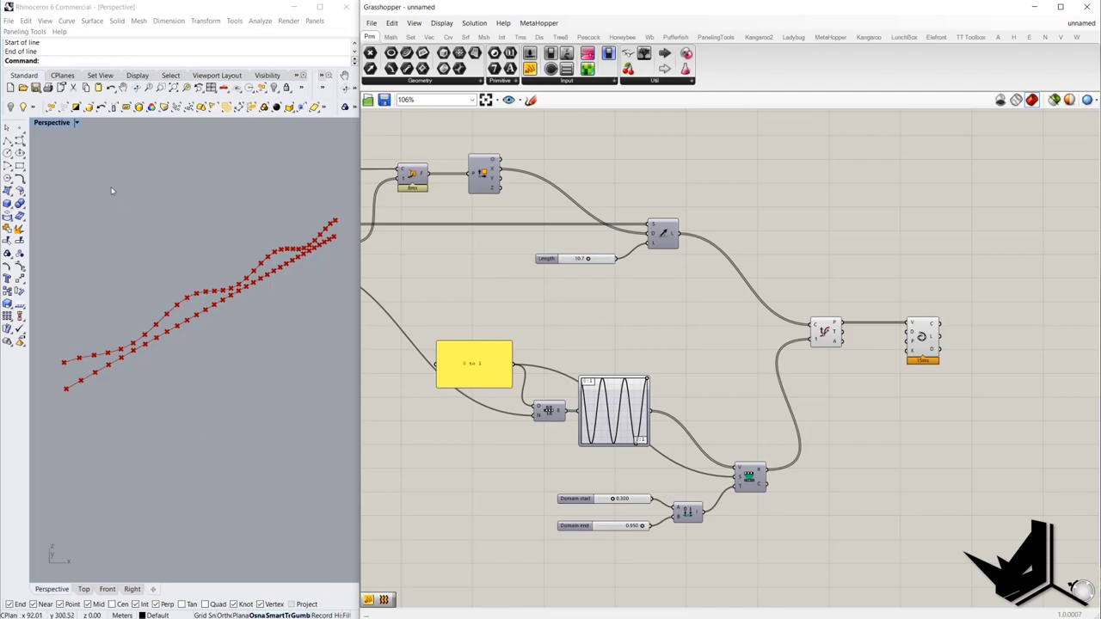
- Capture the Perspective viewport, sketch rib strokes from the wave curve across the base line, and discard the annotation
key("Print")
left_click_drag(42, 122, 360, 582)
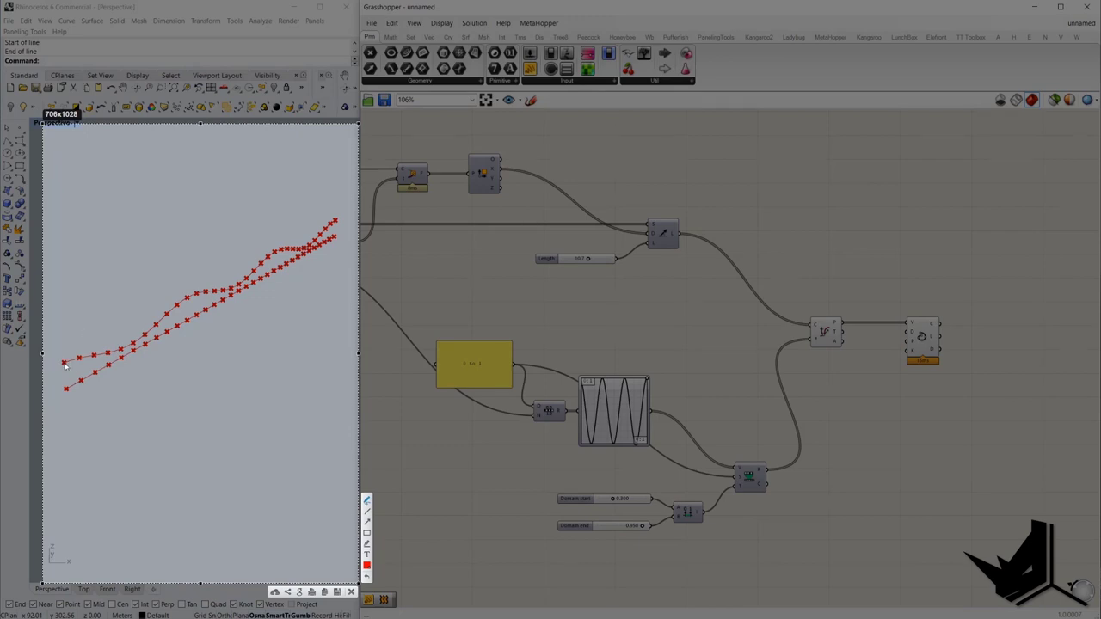
mouse_move(63, 364)
left_mouse_down()
mouse_move(71, 389)
mouse_move(127, 378)
mouse_move(220, 302)
mouse_move(265, 297)
left_mouse_up()
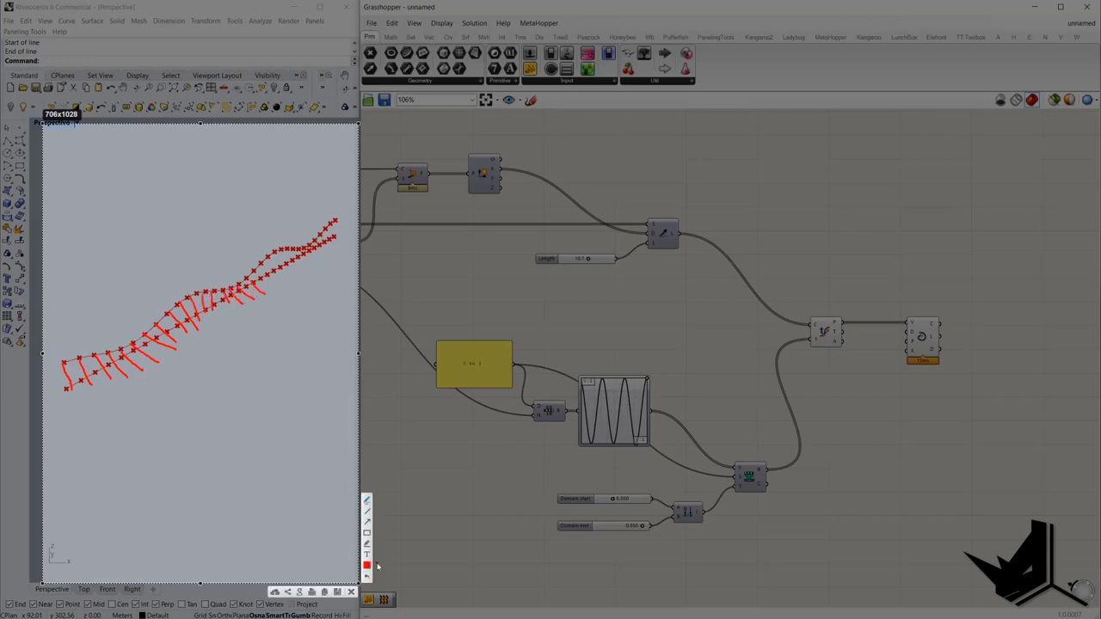
key("Escape")
- Switch to the pavilion photo 01.jpg in Photos and mark its wavy upper edge, straight base line and vertical ribs
mouse_move(904, 616)
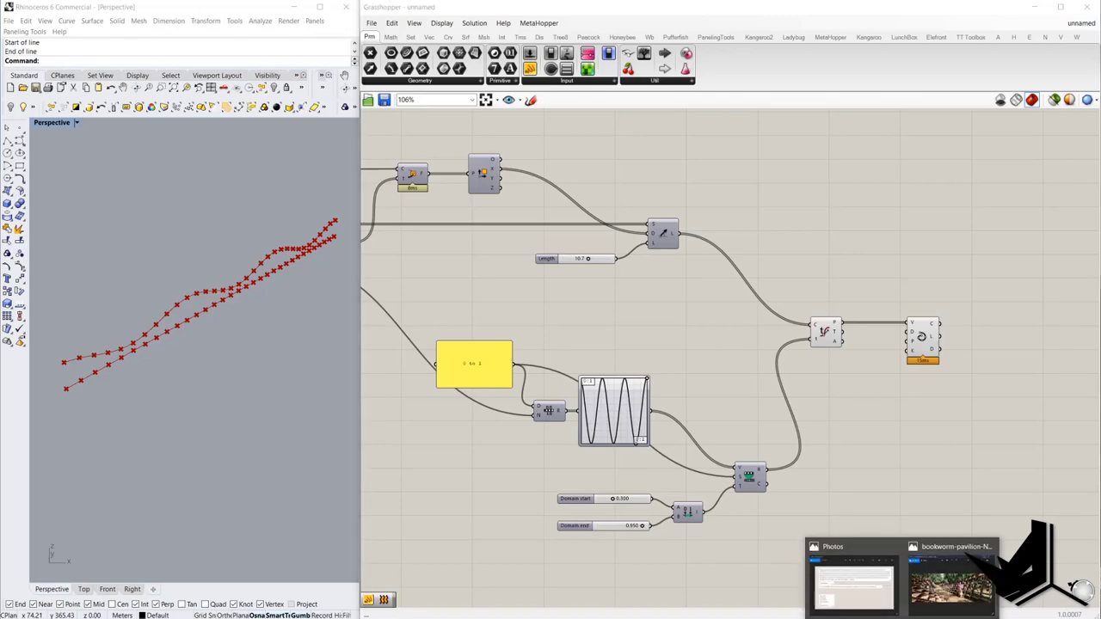
left_click(943, 580)
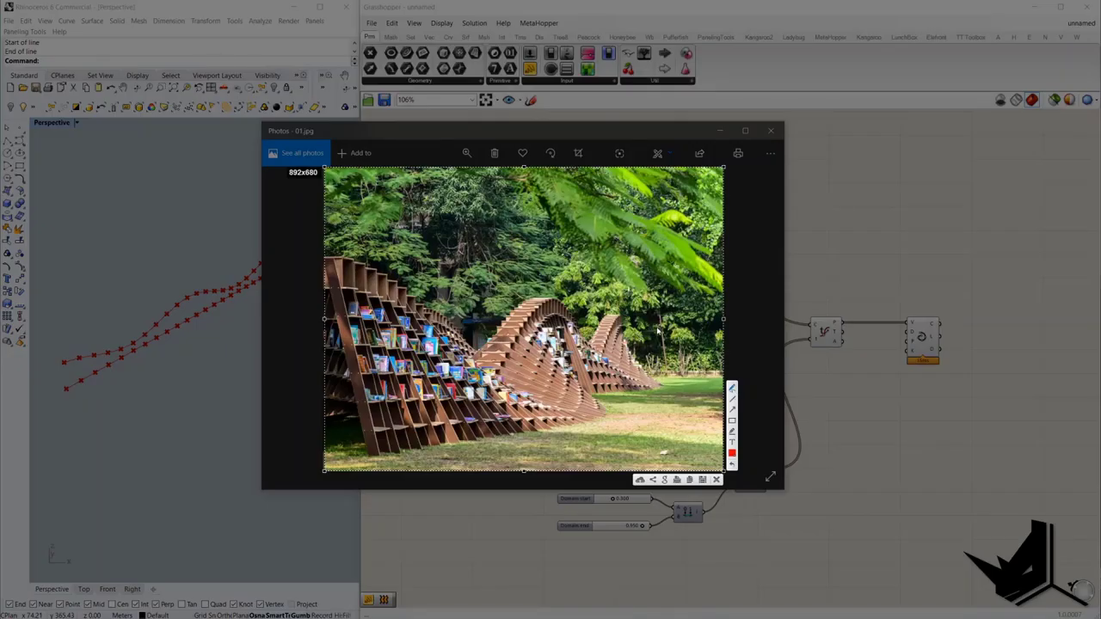
mouse_move(339, 264)
left_mouse_down()
mouse_move(334, 274)
mouse_move(367, 276)
mouse_move(407, 307)
left_mouse_up()
left_click_drag(423, 313, 501, 352)
left_click_drag(516, 341, 553, 306)
left_click_drag(332, 434, 636, 365)
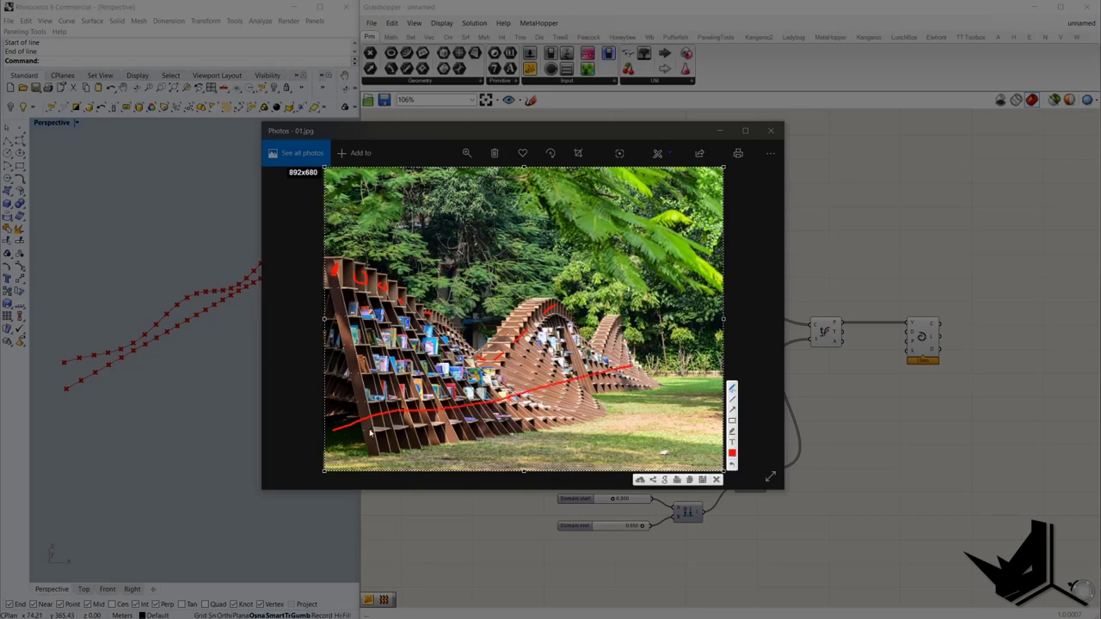
left_click_drag(335, 434, 638, 366)
left_click_drag(334, 274, 335, 411)
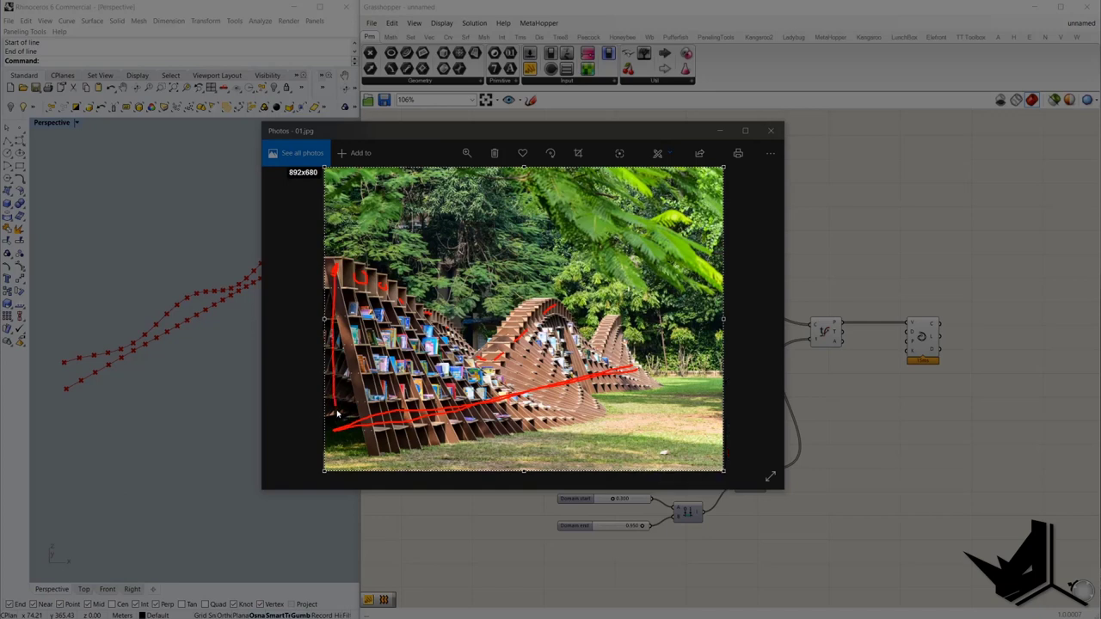
mouse_move(358, 289)
left_mouse_down()
mouse_move(352, 401)
mouse_move(375, 394)
left_mouse_up()
left_click_drag(405, 298, 404, 389)
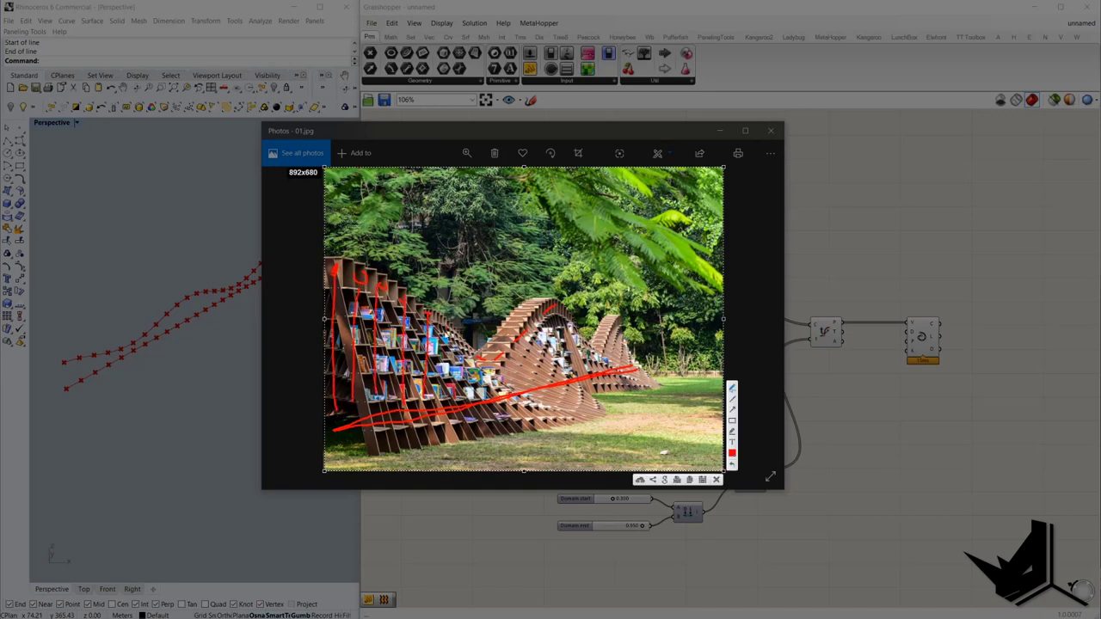
mouse_move(325, 439)
left_mouse_down()
mouse_move(341, 426)
mouse_move(383, 454)
mouse_move(504, 433)
mouse_move(603, 413)
mouse_move(642, 384)
mouse_move(585, 391)
left_mouse_up()
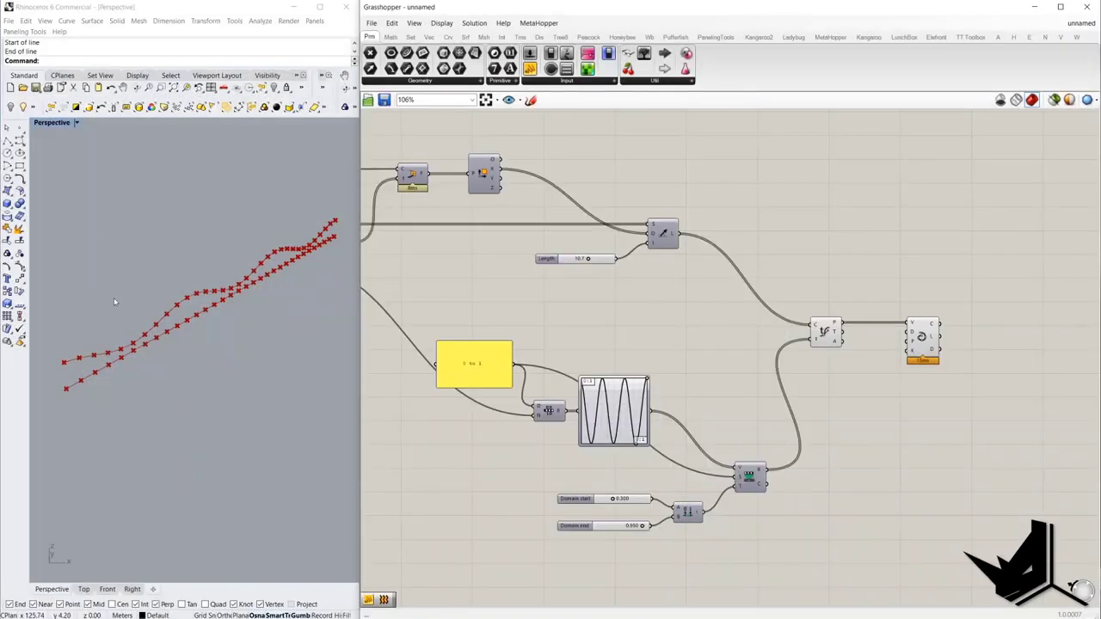
- Capture the Perspective viewport, sketch offset lines outward from the base points, and mark the first wave points and their surrounding area
key("F1")
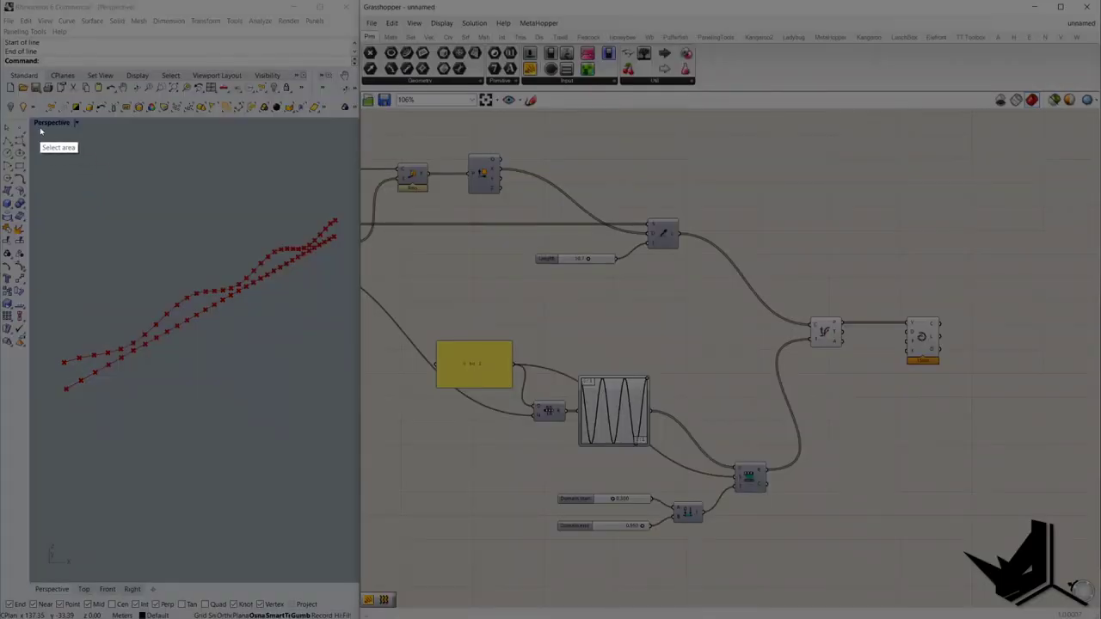
mouse_move(34, 126)
left_mouse_down()
mouse_move(131, 215)
mouse_move(356, 565)
left_mouse_up()
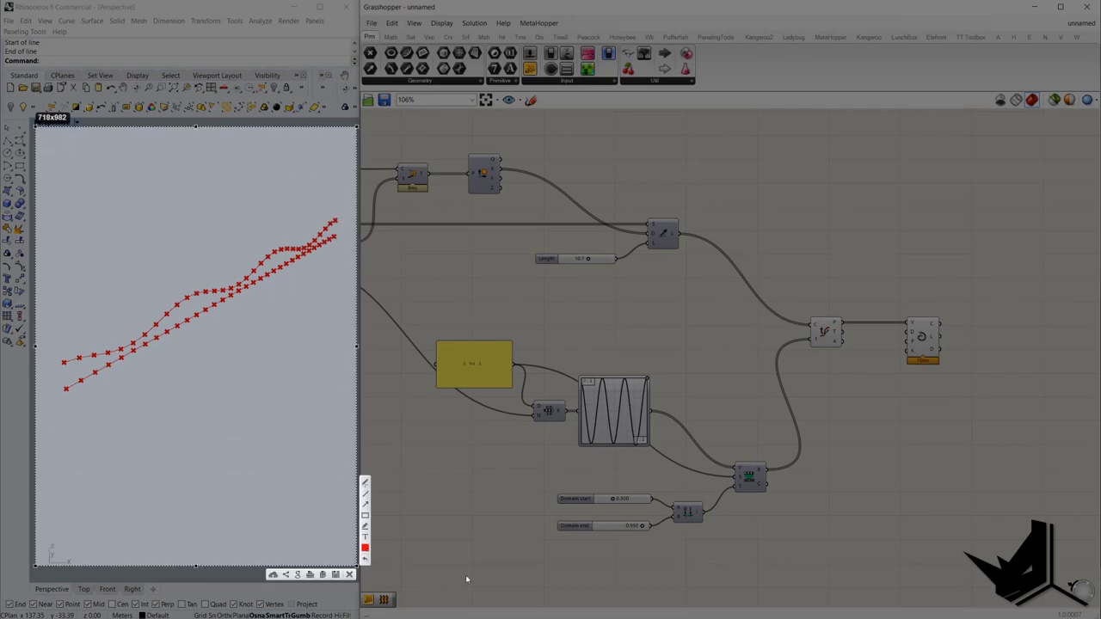
mouse_move(67, 389)
left_mouse_down()
mouse_move(115, 427)
mouse_move(118, 407)
mouse_move(143, 415)
left_mouse_up()
left_click_drag(95, 372, 168, 397)
mouse_move(122, 358)
left_mouse_down()
mouse_move(187, 393)
mouse_move(200, 381)
left_mouse_up()
mouse_move(145, 344)
left_mouse_down()
mouse_move(200, 377)
mouse_move(229, 359)
left_mouse_up()
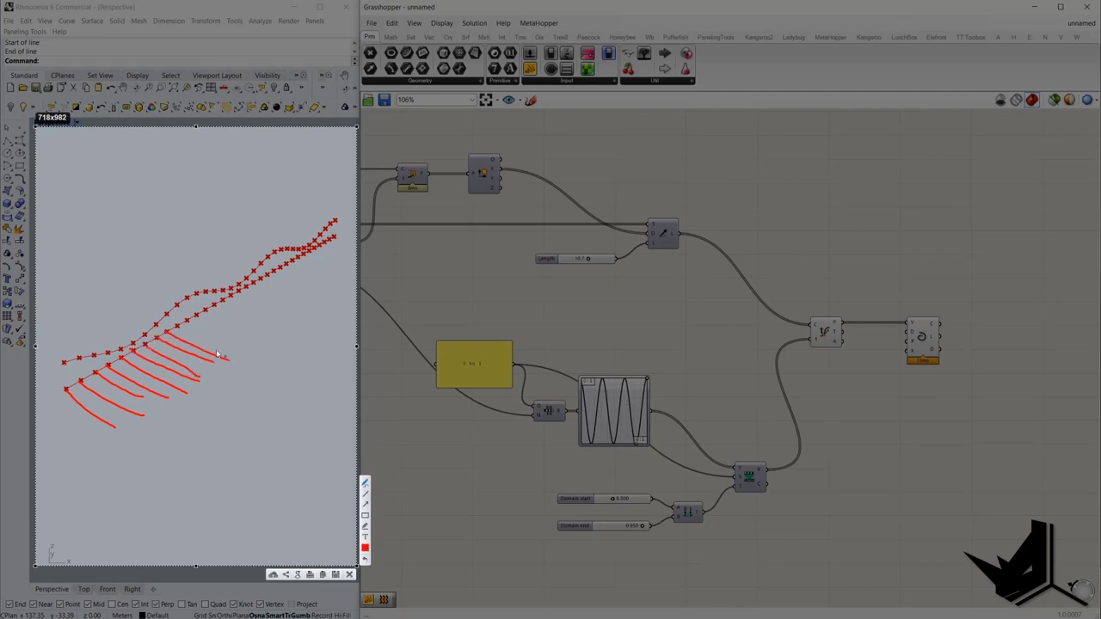
left_click_drag(179, 325, 235, 344)
left_click_drag(62, 364, 65, 365)
left_click_drag(79, 358, 79, 358)
left_click_drag(93, 355, 93, 355)
left_click_drag(86, 412, 90, 346)
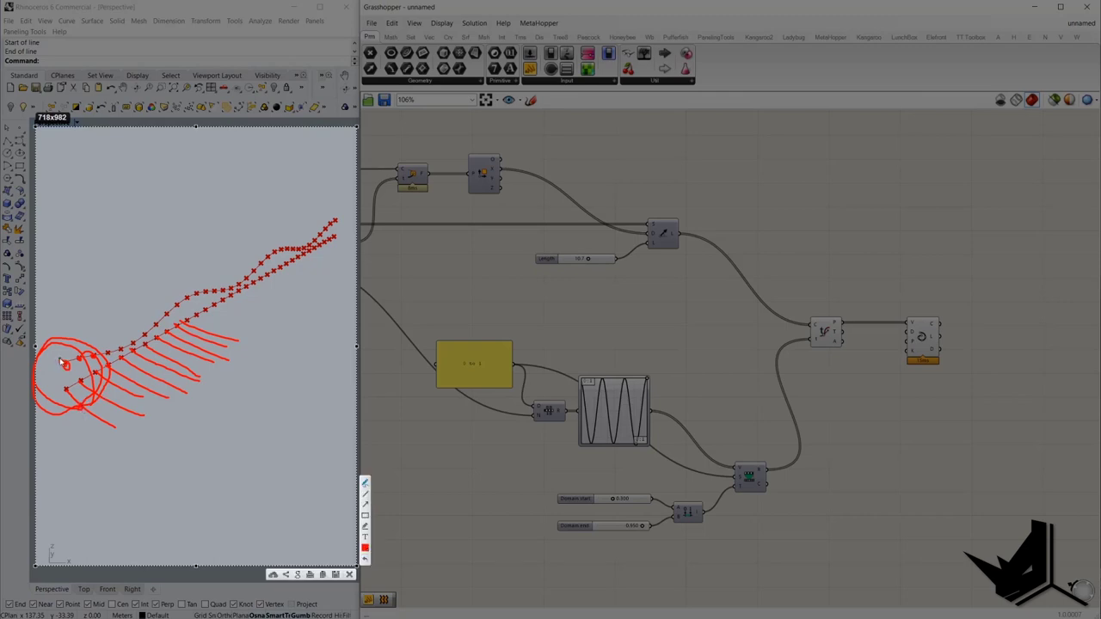
- Sketch slanted ribs from the wave points past the base line with short outward strokes at their lower ends, and discard the annotation
mouse_move(63, 362)
left_mouse_down()
mouse_move(81, 393)
mouse_move(80, 359)
mouse_move(96, 392)
mouse_move(135, 364)
left_mouse_up()
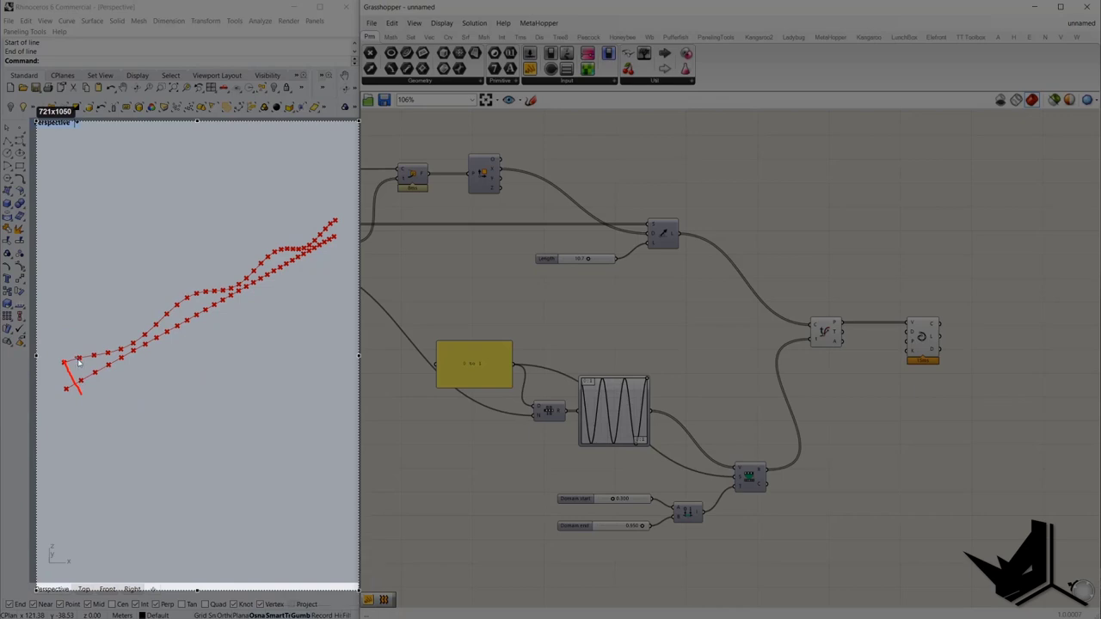
left_click_drag(140, 336, 150, 354)
left_click_drag(146, 335, 168, 358)
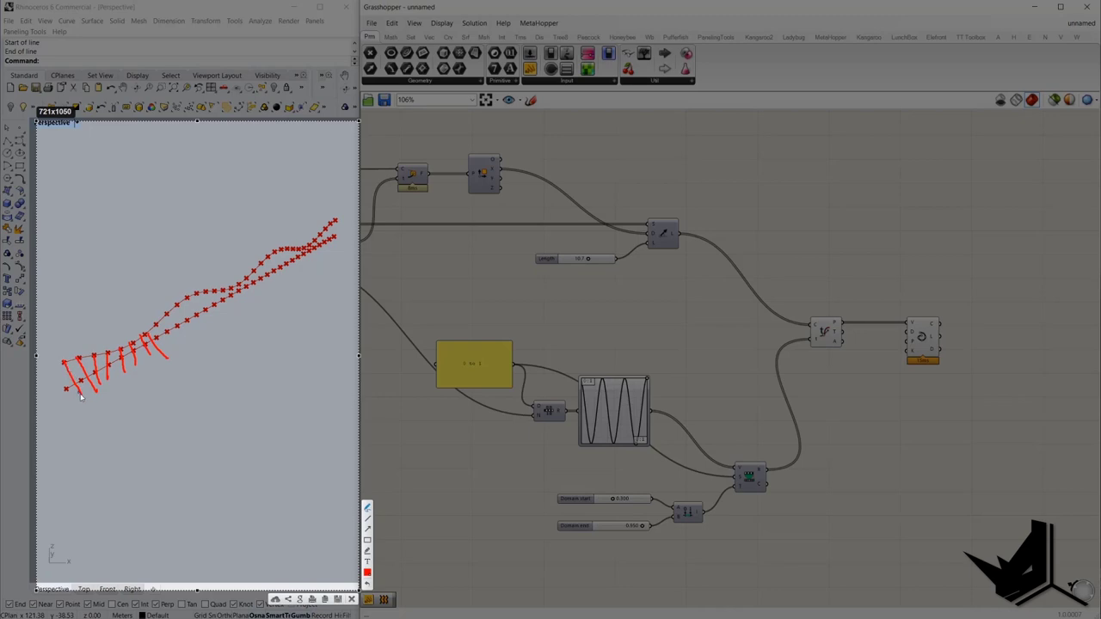
left_click_drag(85, 395, 79, 395)
left_click_drag(68, 364, 60, 366)
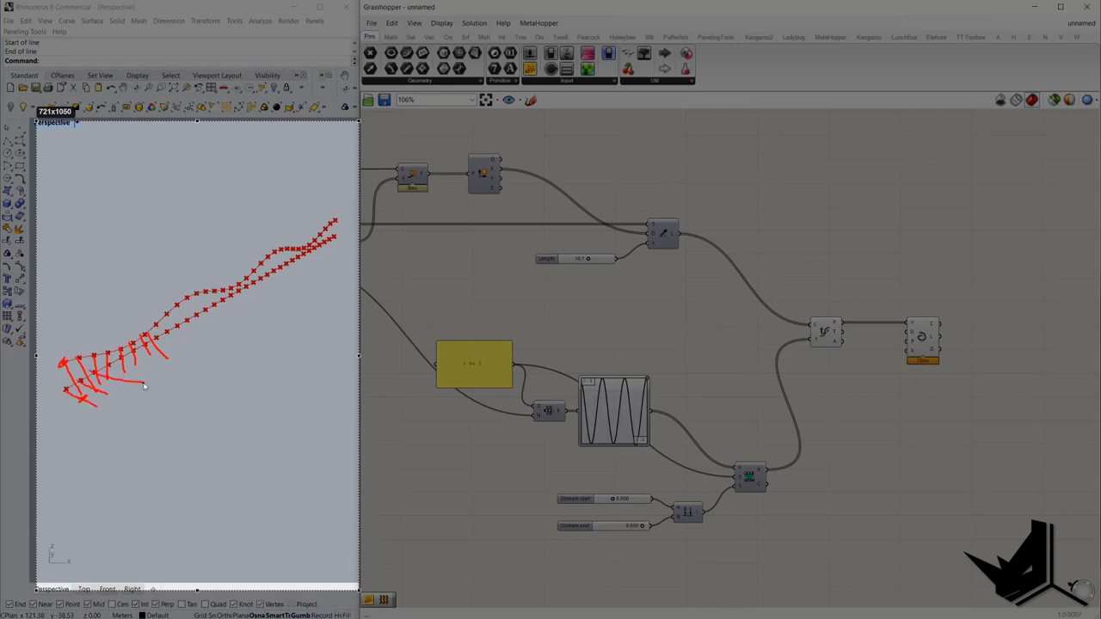
left_click_drag(65, 392, 145, 368)
key("Escape")
- Add another Line SDL component beyond Evaluate Curve
double_click(949, 329)
type("sdl")
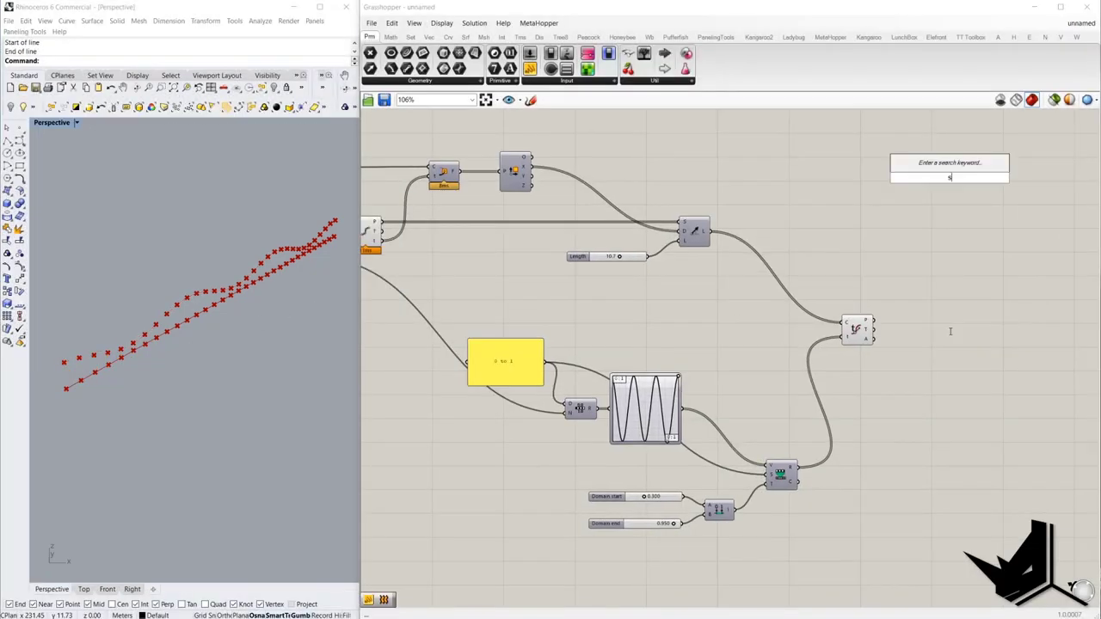
key("Return")
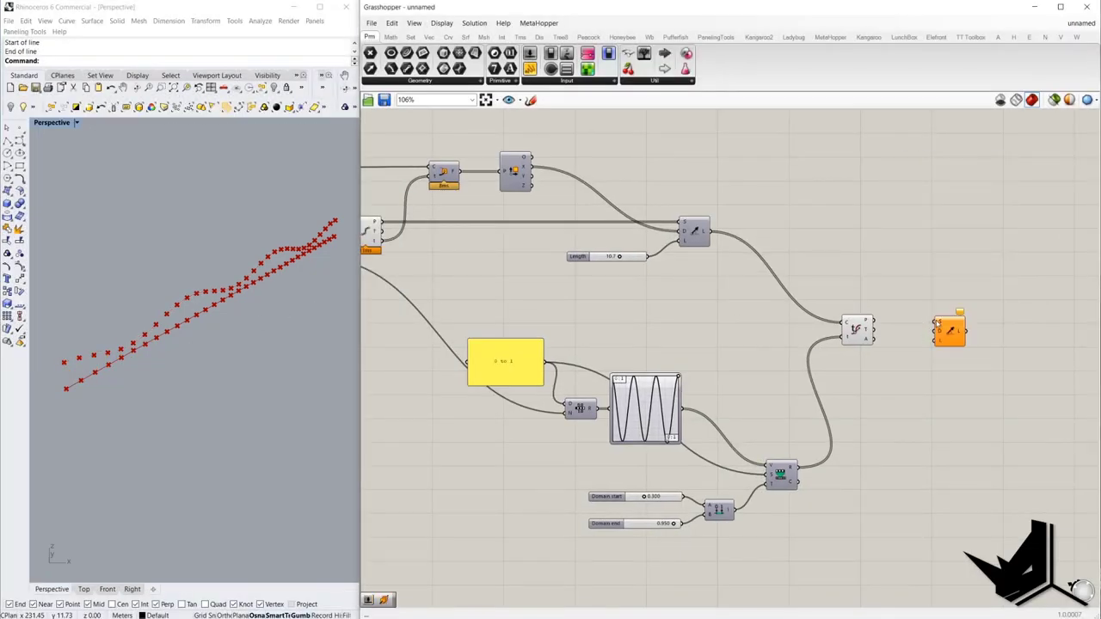
- Connect the Evaluate Curve points to the start input of the new Line SDL component
left_click_drag(937, 321, 995, 336)
scroll(963, 314, "down", 3)
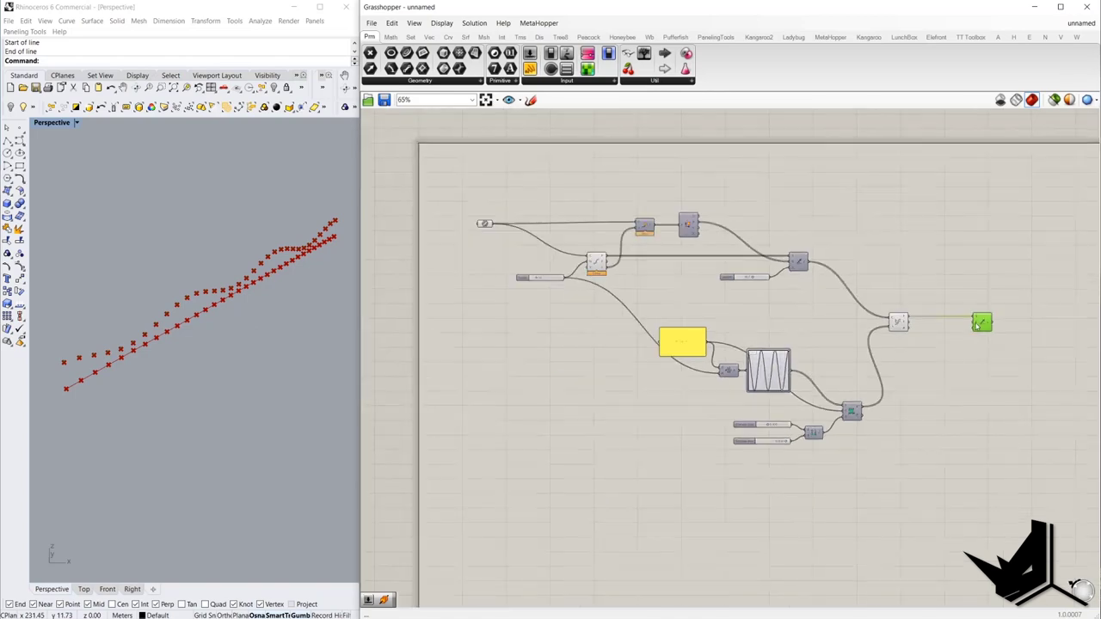
scroll(971, 311, "up", 1)
scroll(971, 311, "down", 1)
- Show the preview of the perpendicular frames and examine their axis directions at the near end of the base line
right_click_drag(643, 285, 654, 295)
scroll(685, 232, "up", 4)
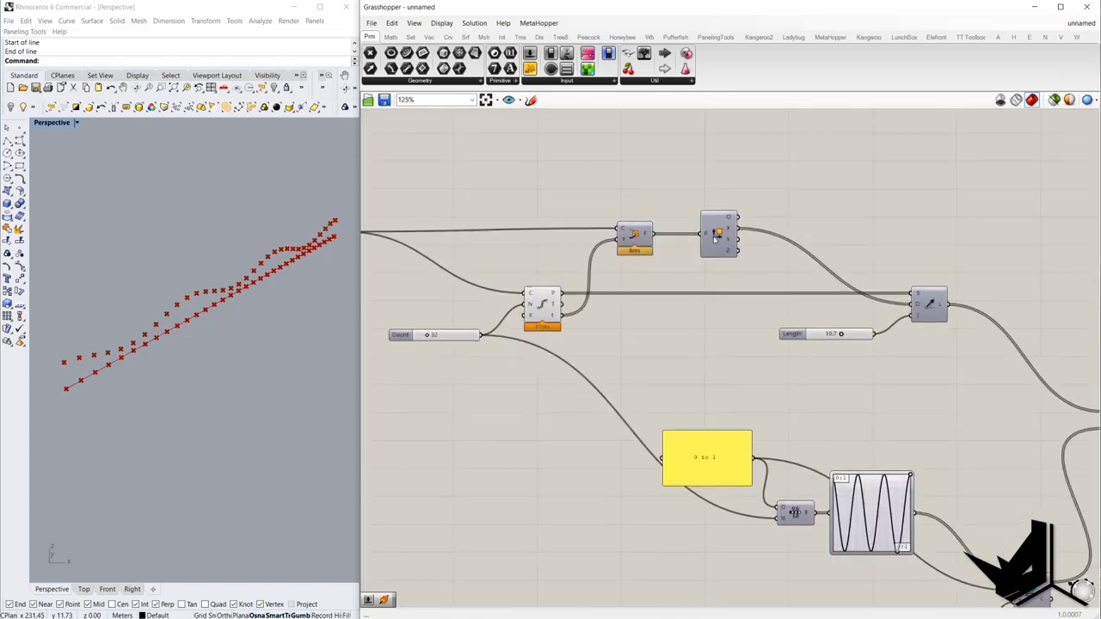
left_click(714, 239)
middle_click(713, 182)
left_click(730, 182)
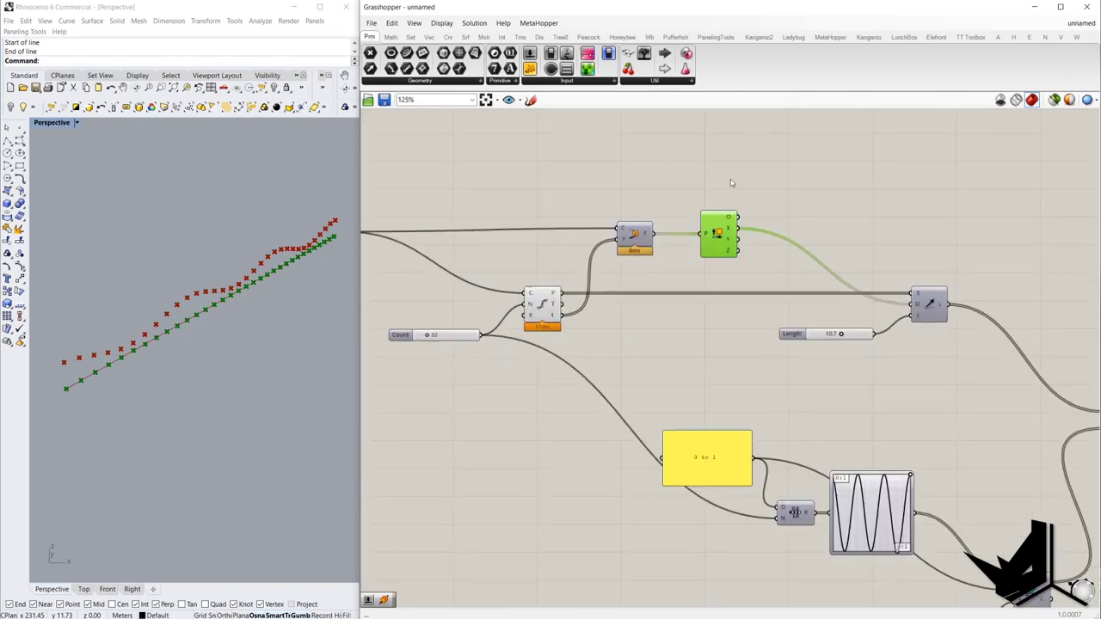
right_click(637, 234)
left_click(632, 203)
left_click(625, 178)
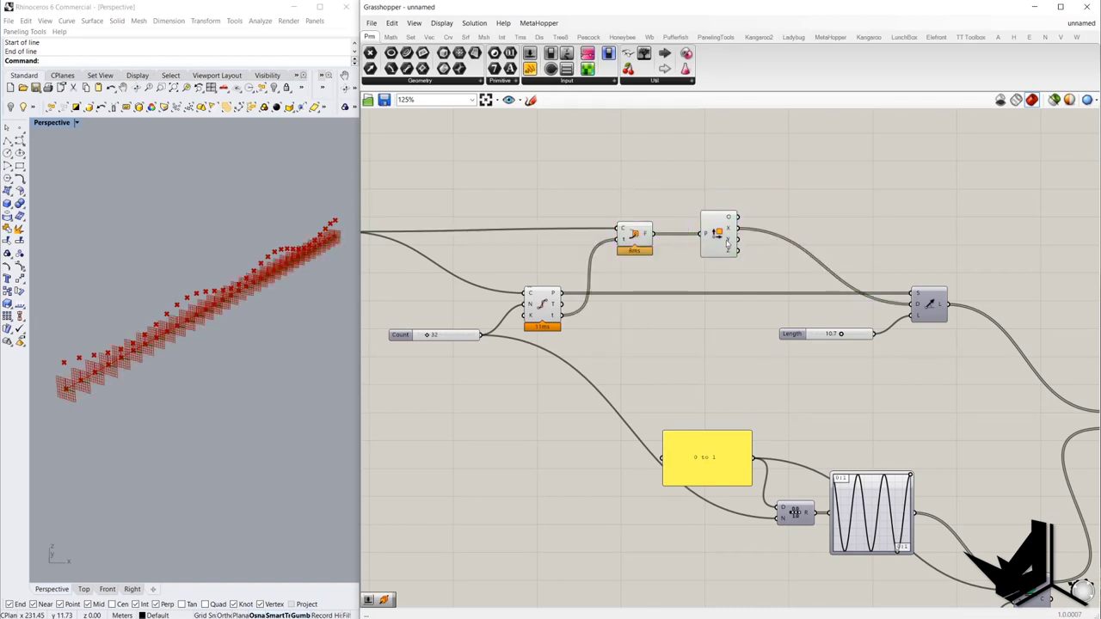
scroll(196, 360, "up", 5)
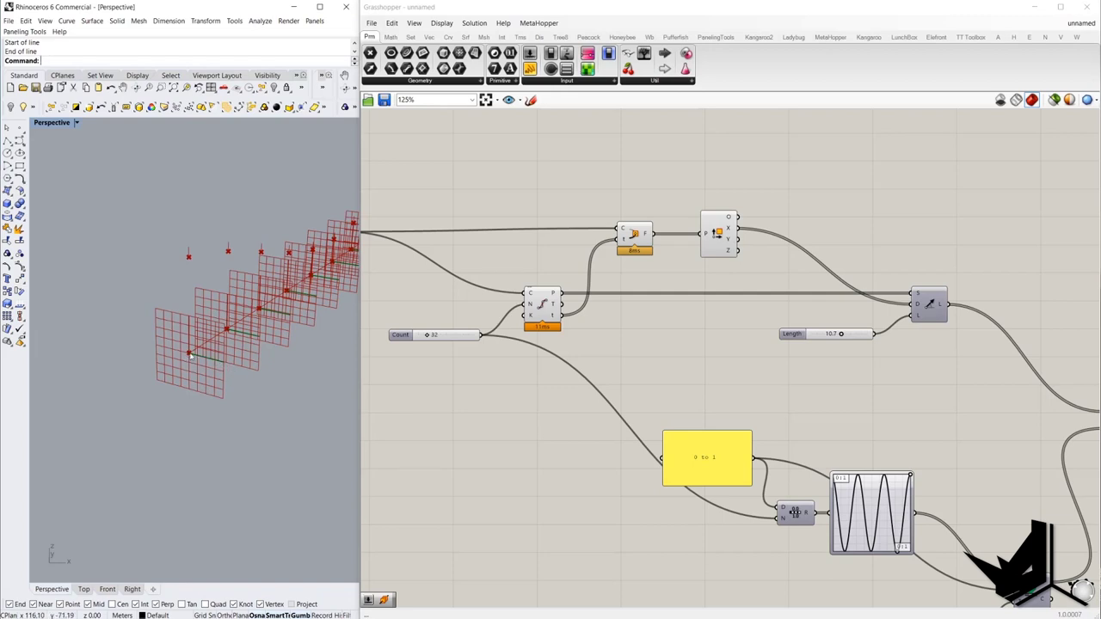
right_click_drag(221, 347, 184, 371, "shift")
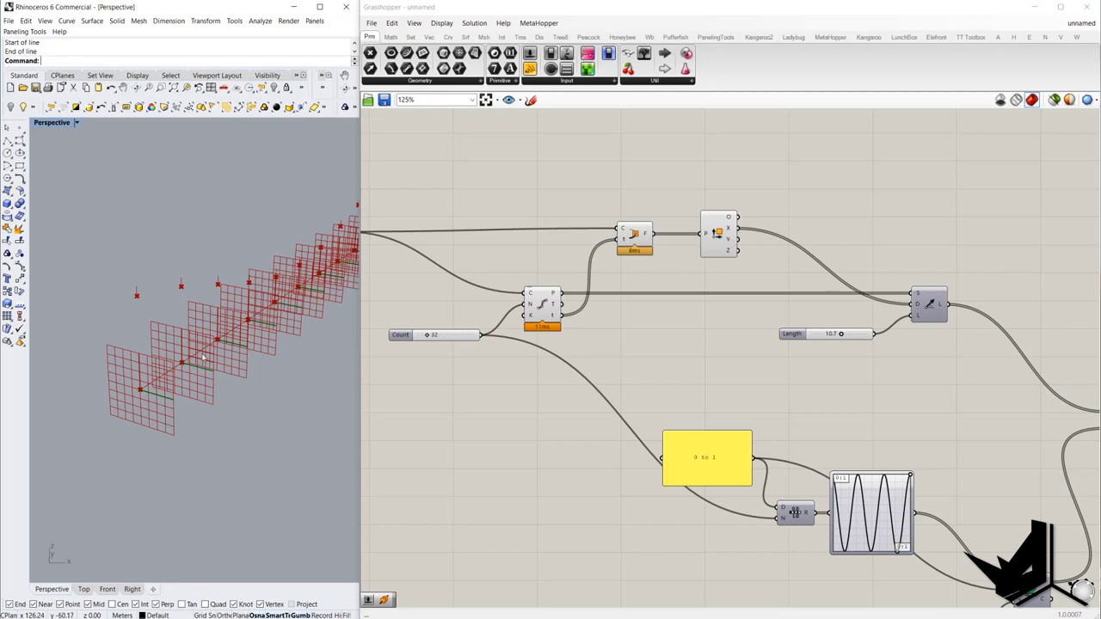
- Connect the Deconstruct Plane Y-axis to the new Line SDL's direction and the existing Length slider to its length
right_click_drag(748, 250, 480, 216)
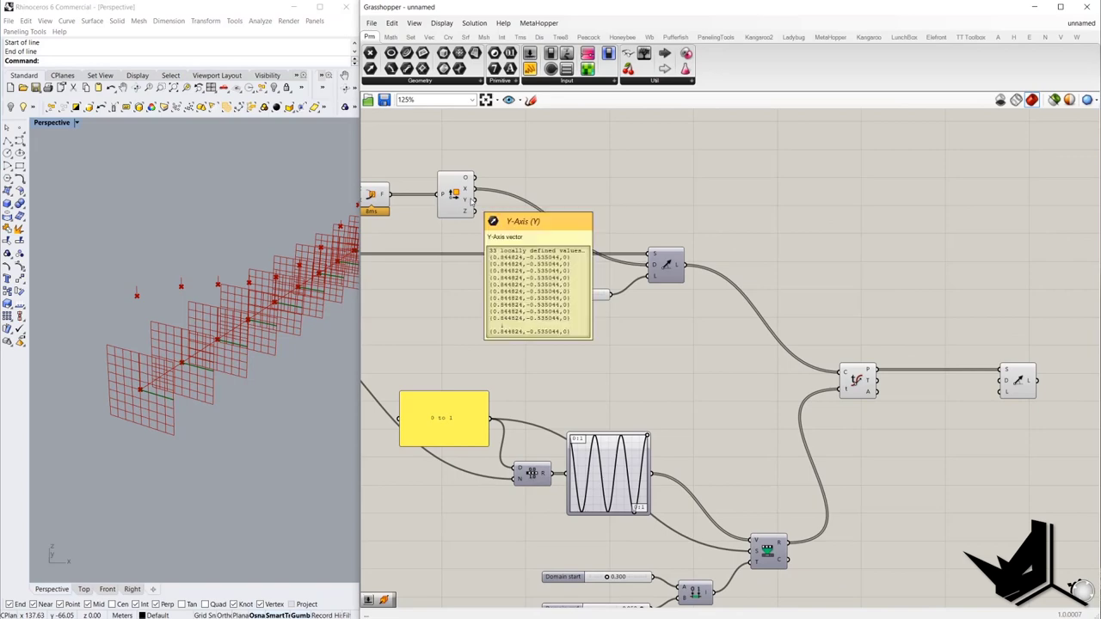
scroll(428, 268, "down", 4)
left_click_drag(472, 201, 760, 328)
scroll(670, 301, "up", 3)
scroll(748, 317, "down", 3)
scroll(513, 300, "up", 3)
left_click(513, 301)
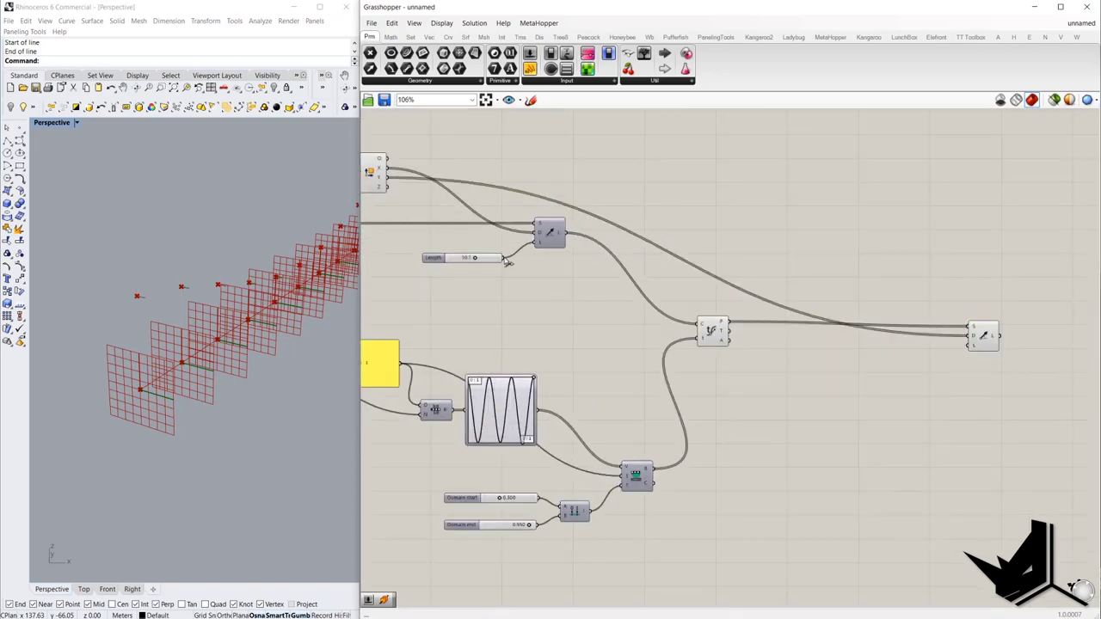
left_click_drag(507, 260, 970, 348)
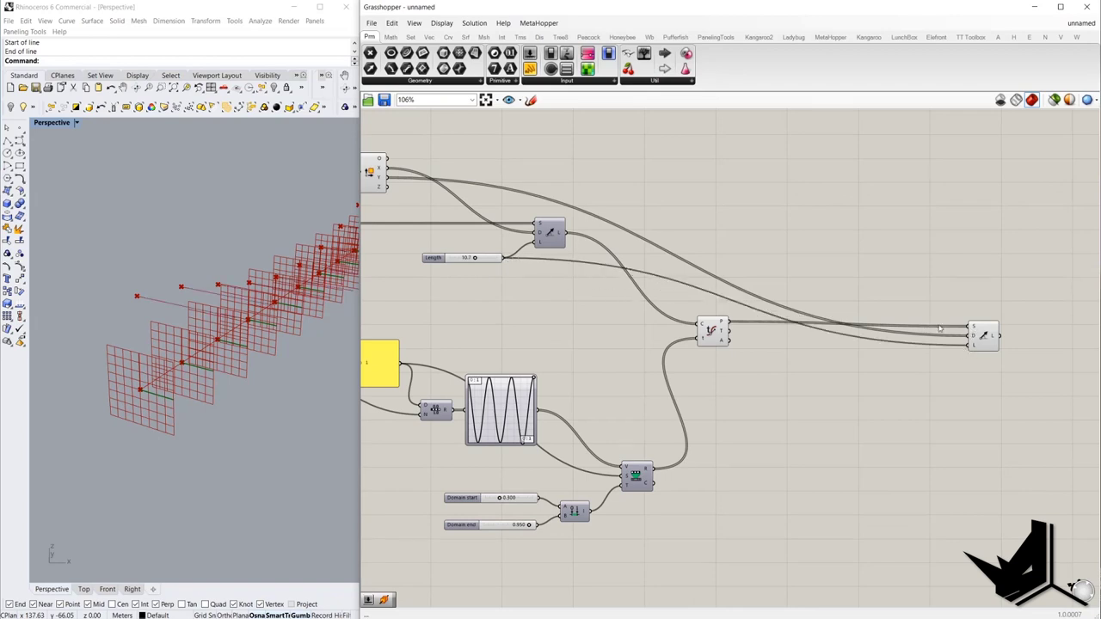
- Replace the new Line SDL's start input with the division points of the base curve
left_click(710, 327)
scroll(711, 322, "up", 2)
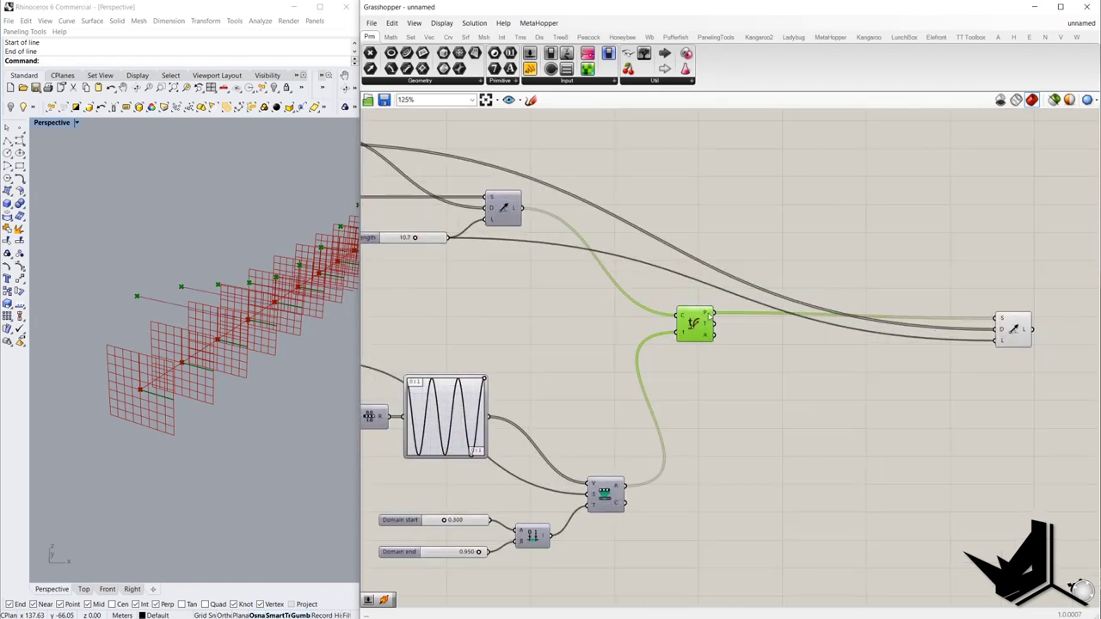
scroll(865, 286, "down", 5)
left_click_drag(995, 319, 445, 252)
scroll(643, 238, "up", 4)
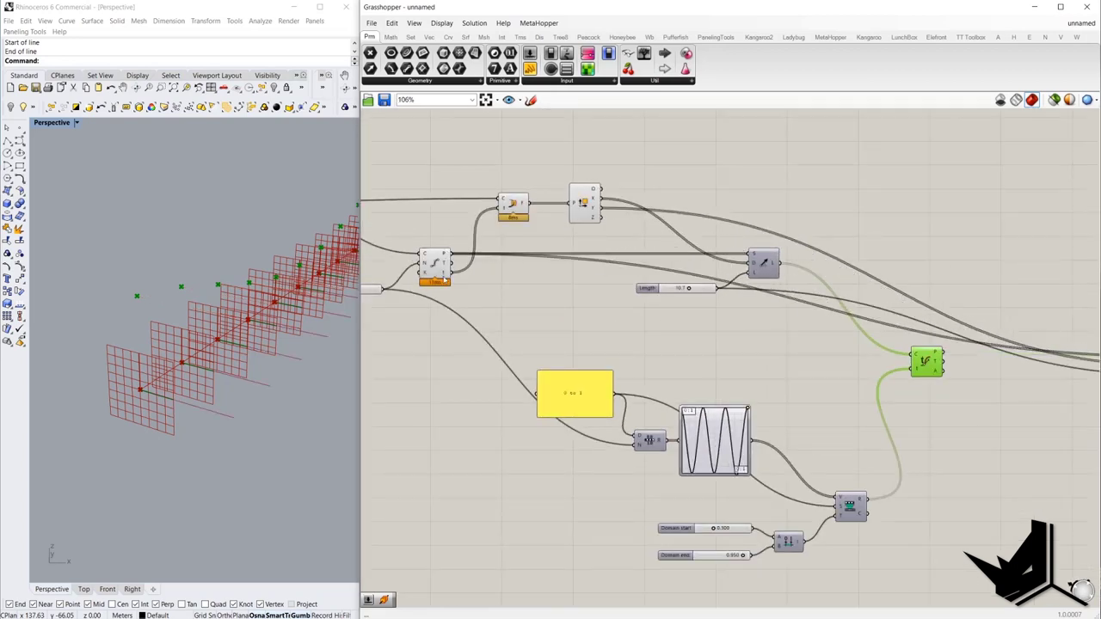
- Turn off the preview of the components from curve division through Evaluate Curve
scroll(445, 284, "down", 4)
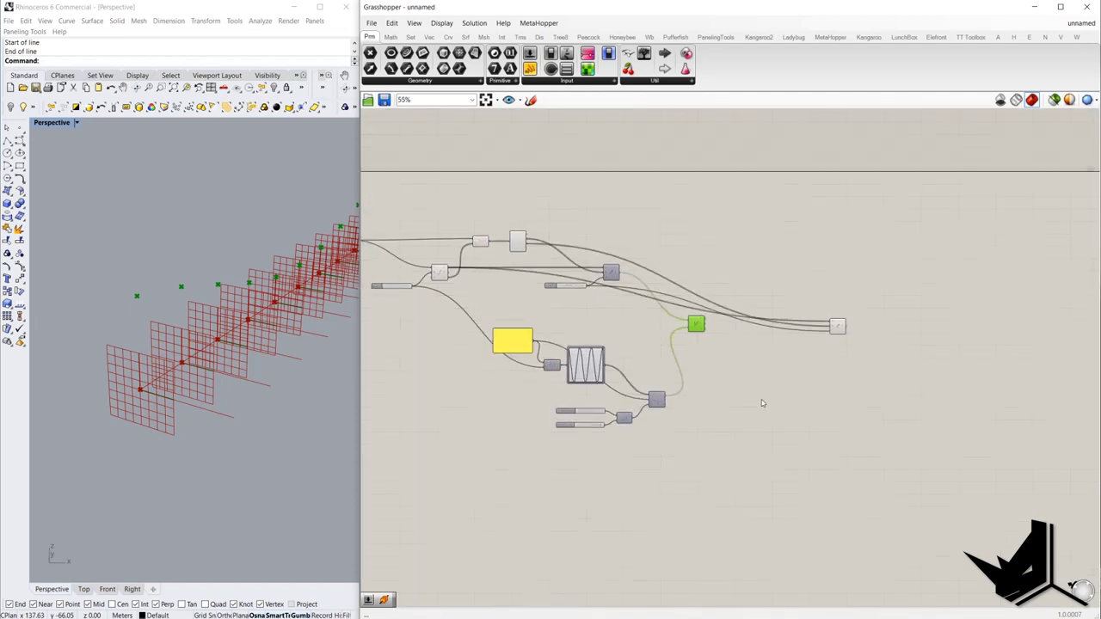
left_click_drag(762, 435, 461, 197)
right_click(444, 197)
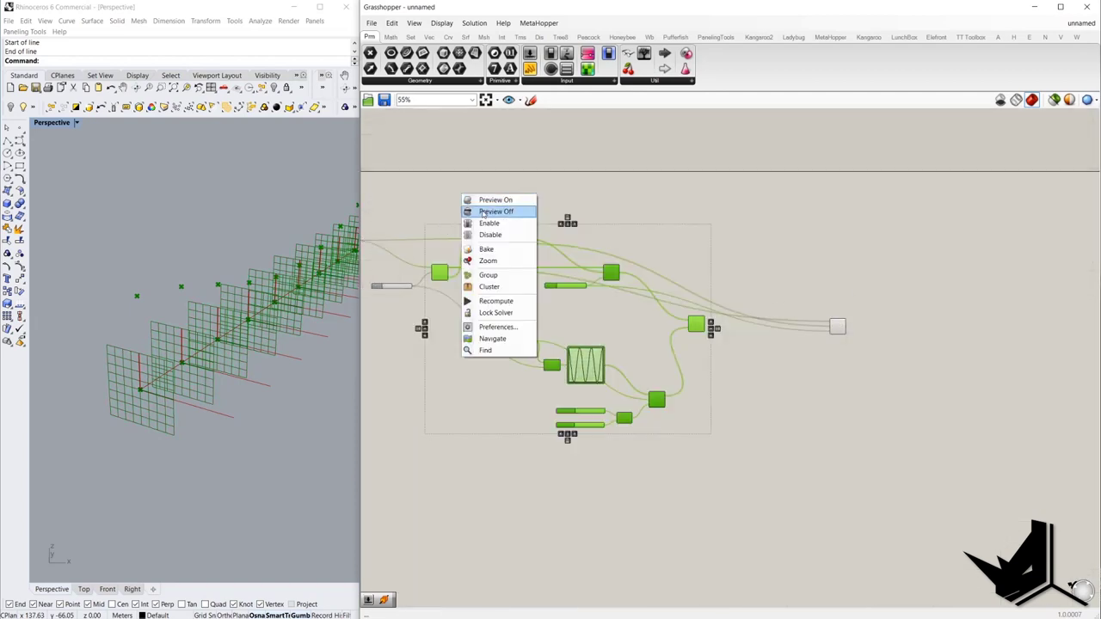
left_click(469, 214)
- Turn the preview of the Evaluate Curve wave points back on
scroll(685, 301, "up", 4)
left_click(705, 346)
right_click(782, 241)
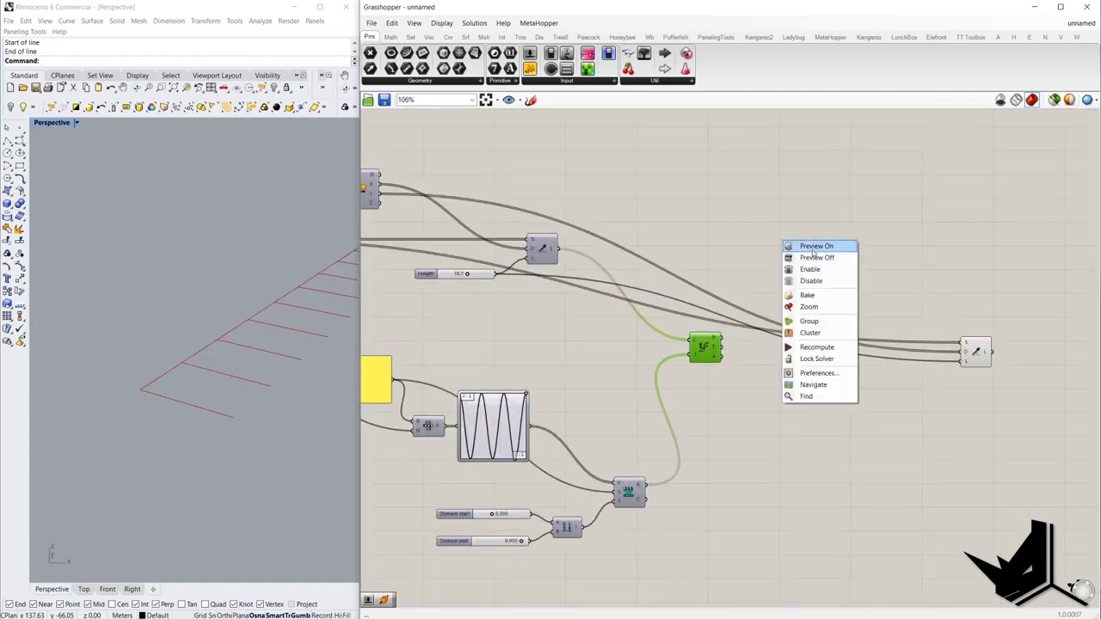
left_click(815, 246)
left_click(888, 309)
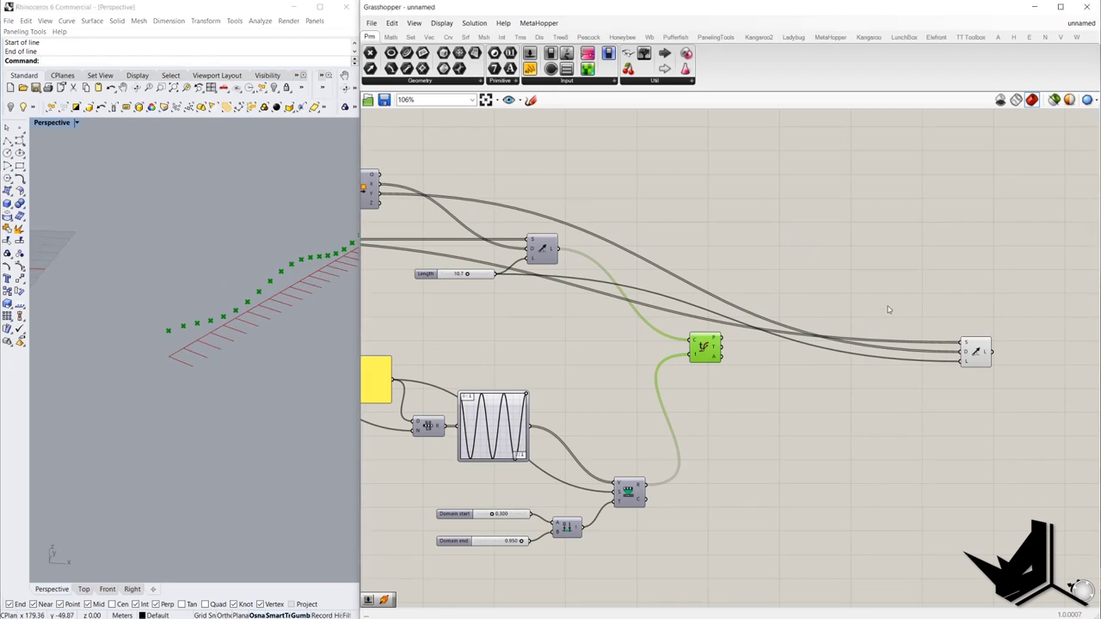
- Add a Sphere component with the Evaluate Curve points as its base and the Length slider as its radius
left_click(705, 349)
double_click(834, 437)
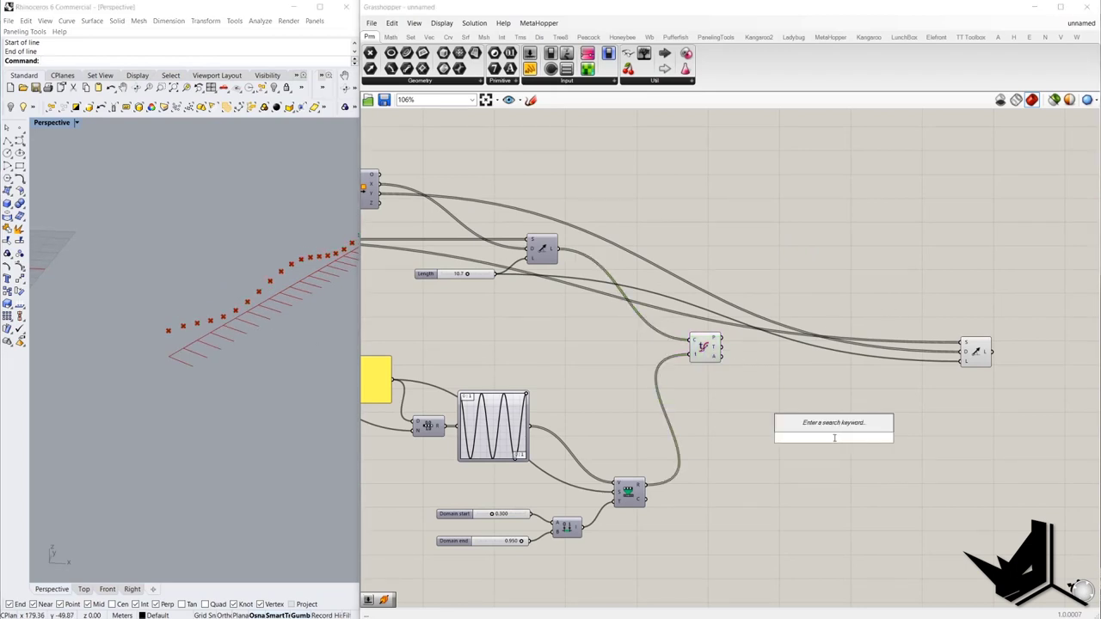
type("sphe")
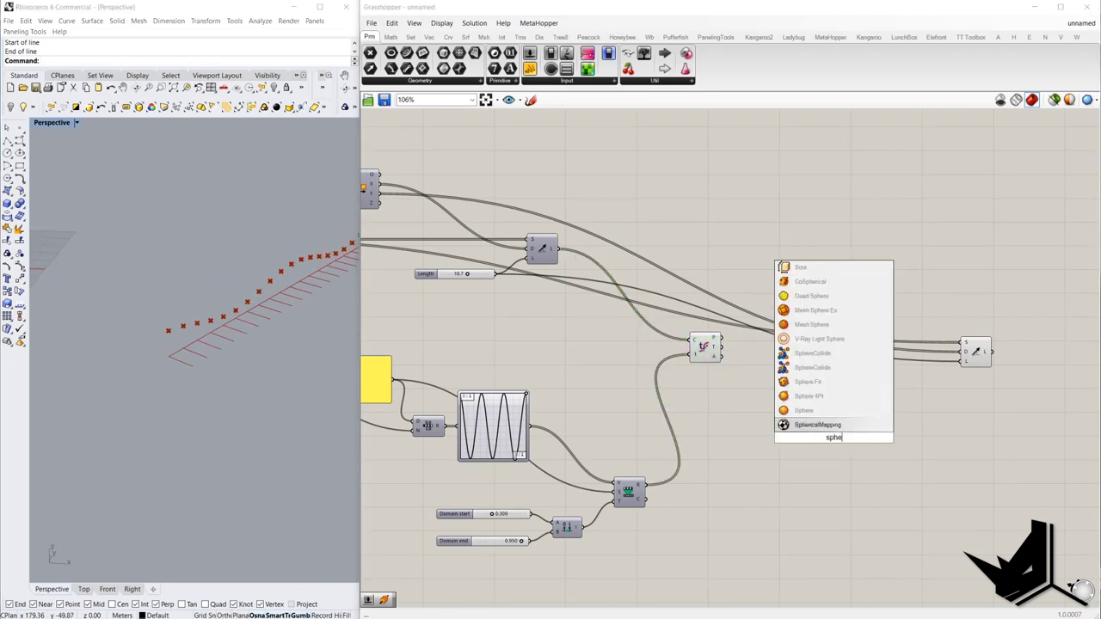
left_click(821, 411)
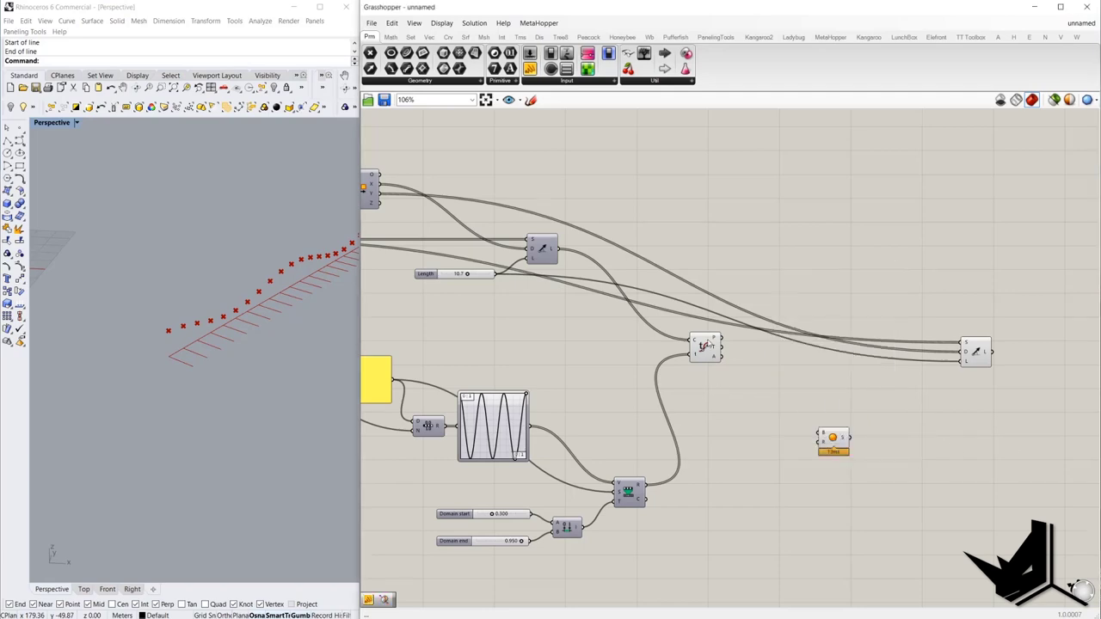
left_click_drag(720, 338, 598, 300)
scroll(829, 398, "up", 3)
scroll(823, 399, "down", 2)
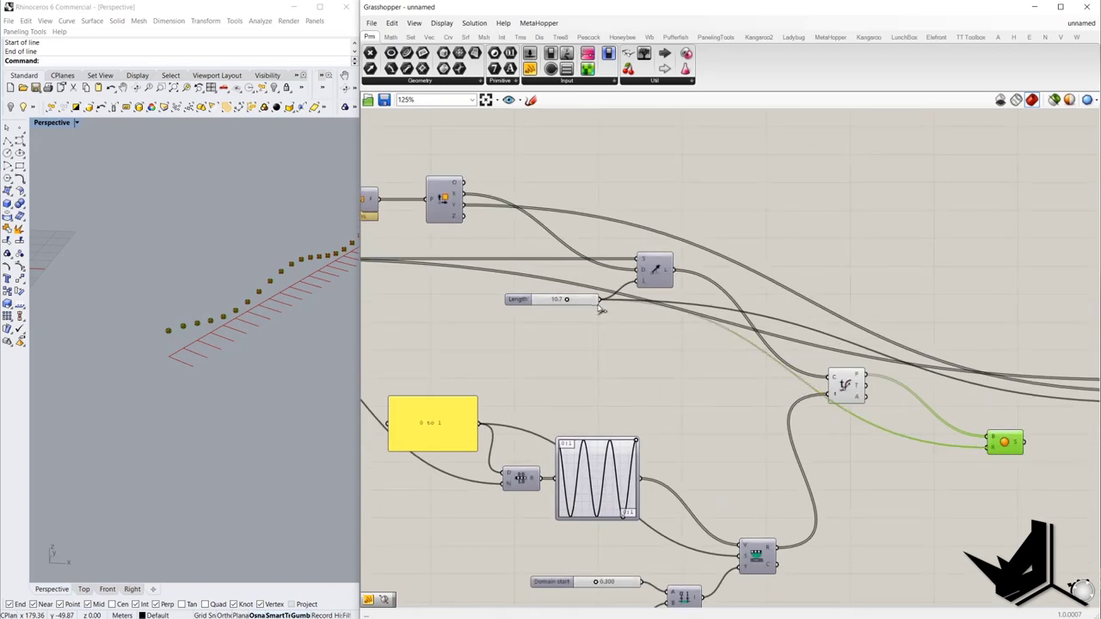
- Add a Brep | Line intersection component beyond the Line SDL and Sphere components
right_click_drag(184, 359, 248, 359)
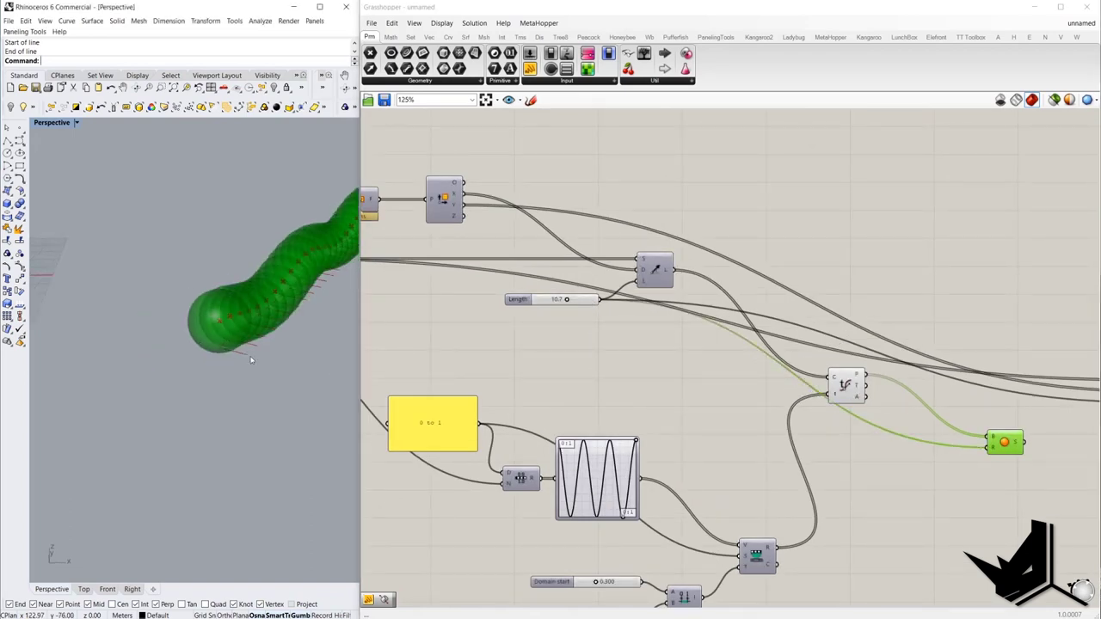
scroll(234, 346, "up", 6)
scroll(236, 342, "down", 4)
scroll(243, 331, "up", 3)
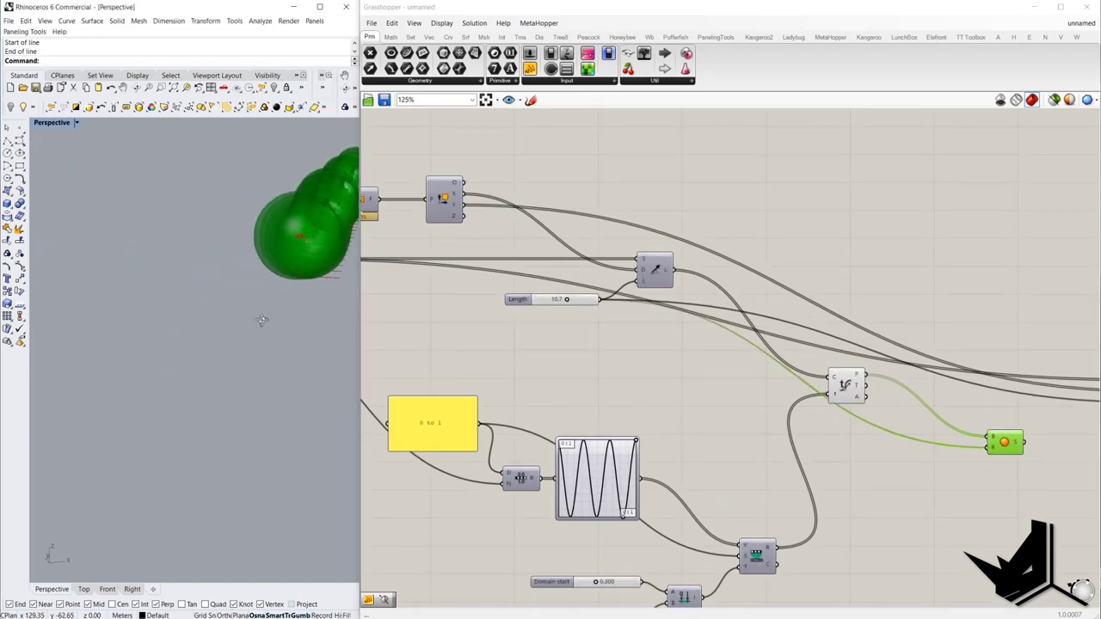
scroll(263, 319, "down", 6)
scroll(688, 404, "down", 3)
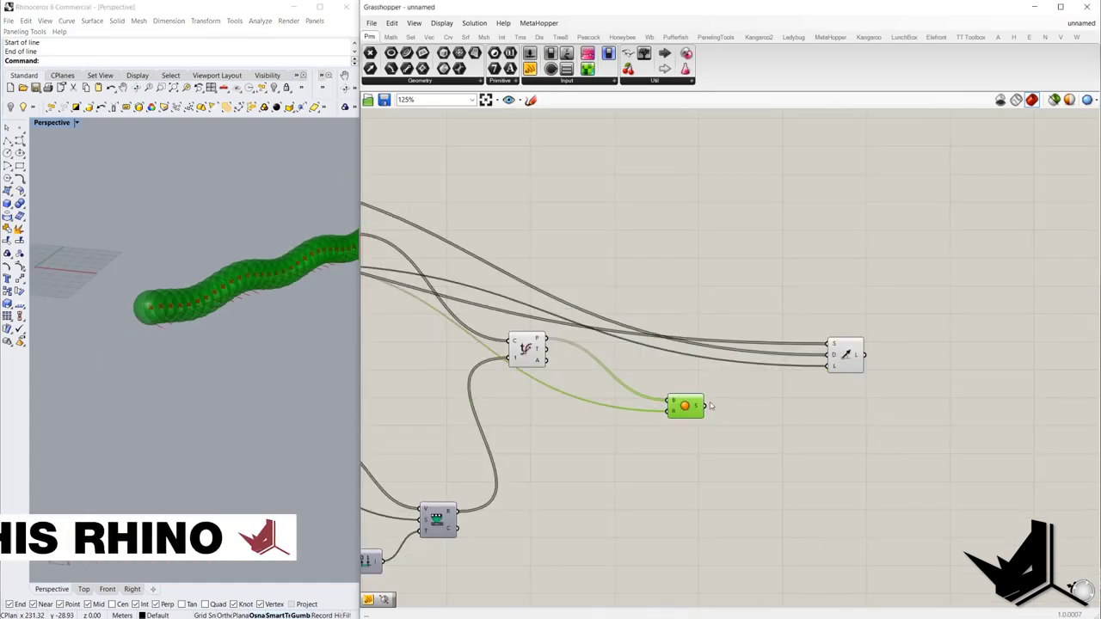
double_click(861, 389)
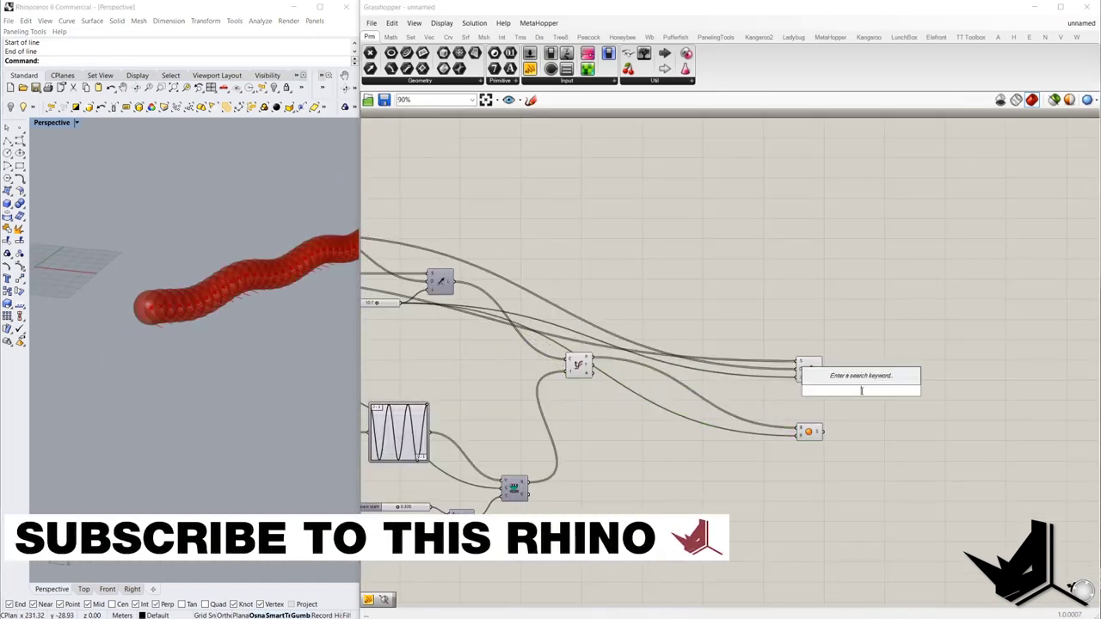
left_click(501, 37)
left_click(400, 80)
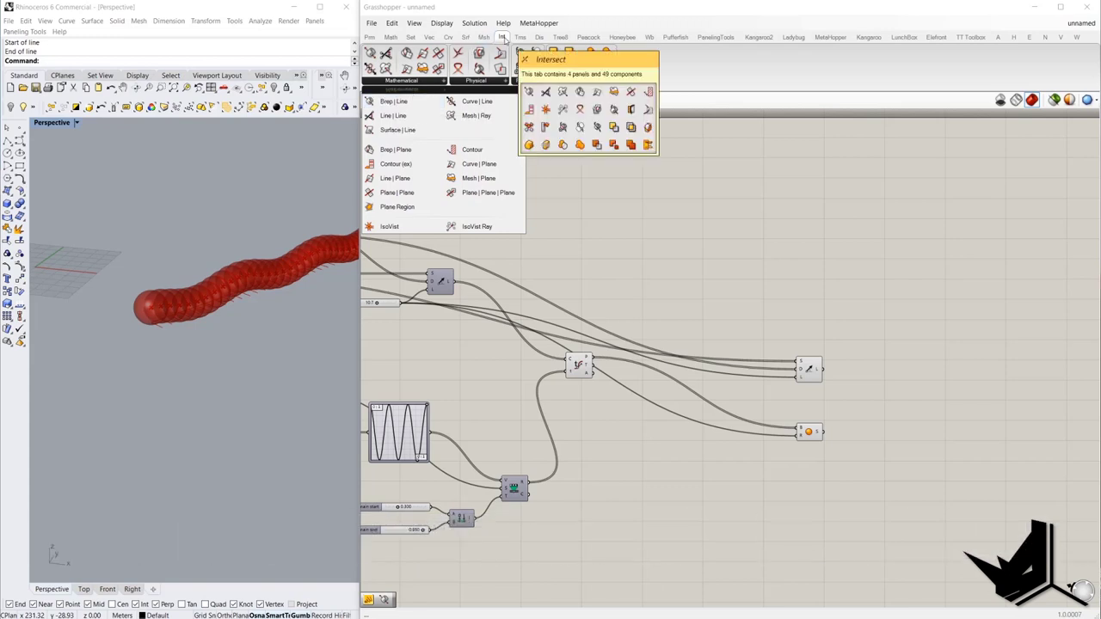
left_click(401, 103)
left_click(897, 411)
scroll(890, 410, "up", 2)
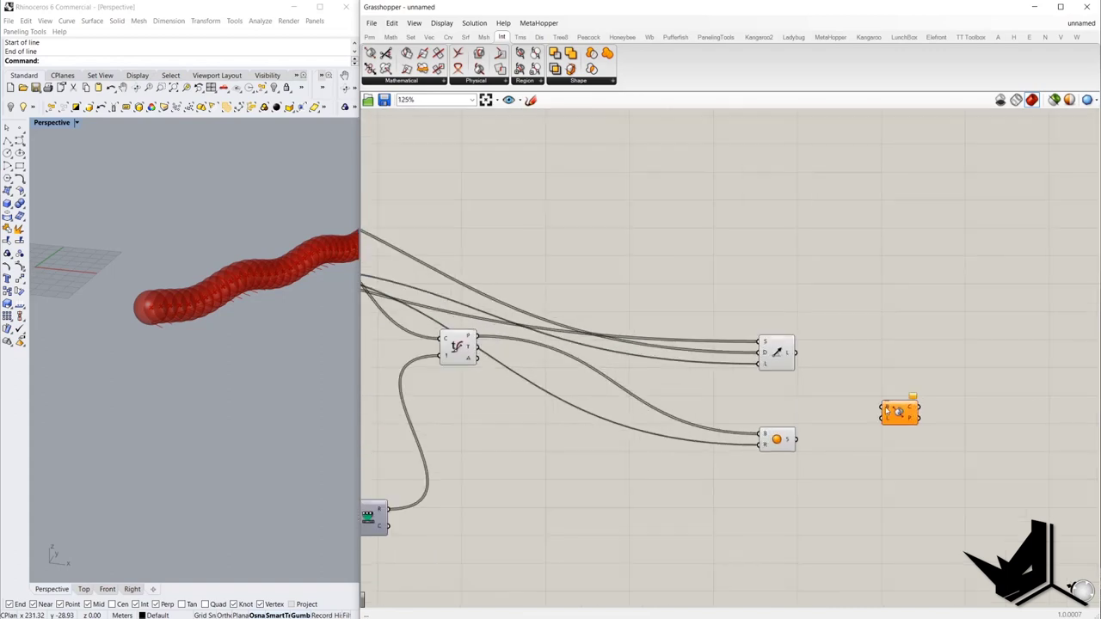
- Connect the spheres to the Brep | Line brep input and the outward base lines to its line input
left_click_drag(882, 407, 796, 439)
left_click_drag(729, 410, 825, 486)
scroll(804, 442, "up", 2)
left_click_drag(703, 392, 833, 486)
scroll(795, 361, "down", 2)
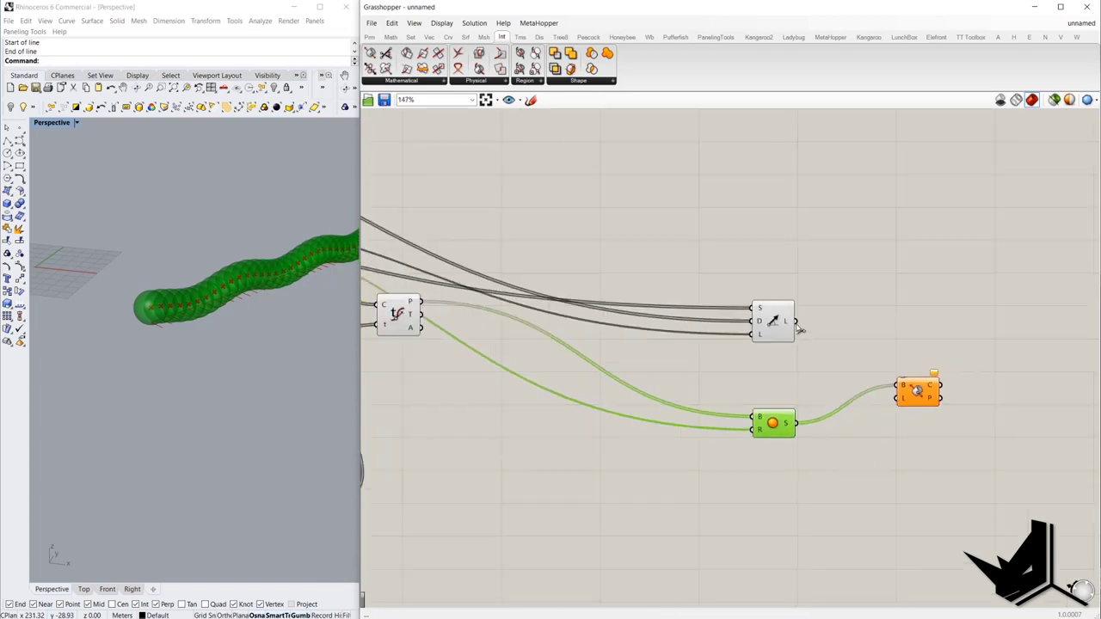
scroll(830, 343, "up", 2)
left_click_drag(794, 321, 898, 397)
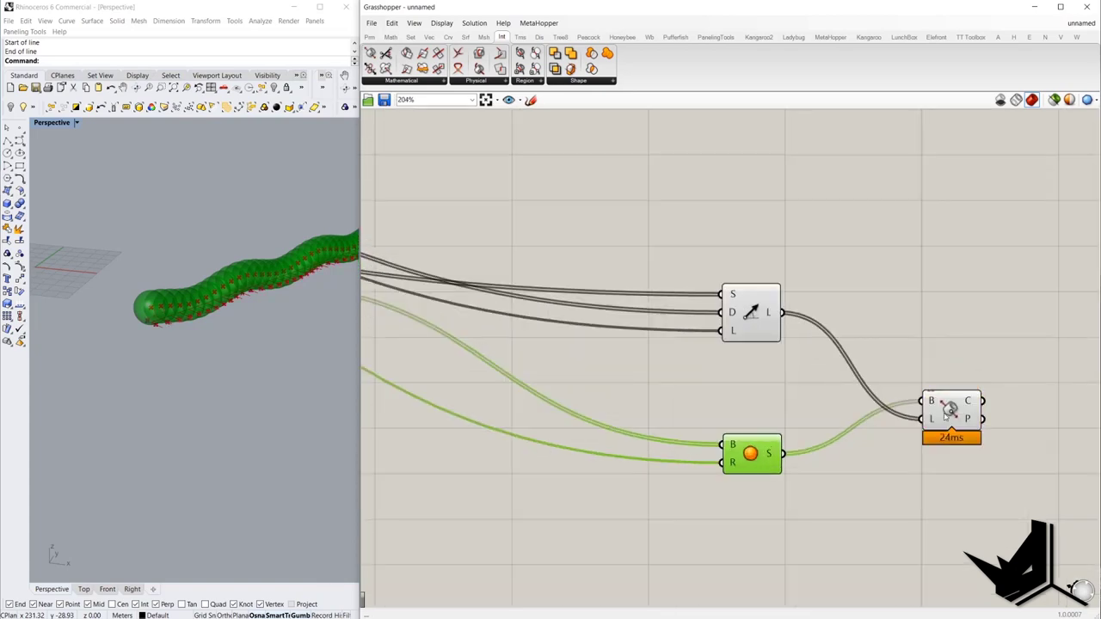
- Add a Point container and feed it the intersection points from Brep | Line
left_click(915, 390)
right_click_drag(968, 372, 859, 346)
scroll(905, 371, "up", 4)
double_click(954, 368)
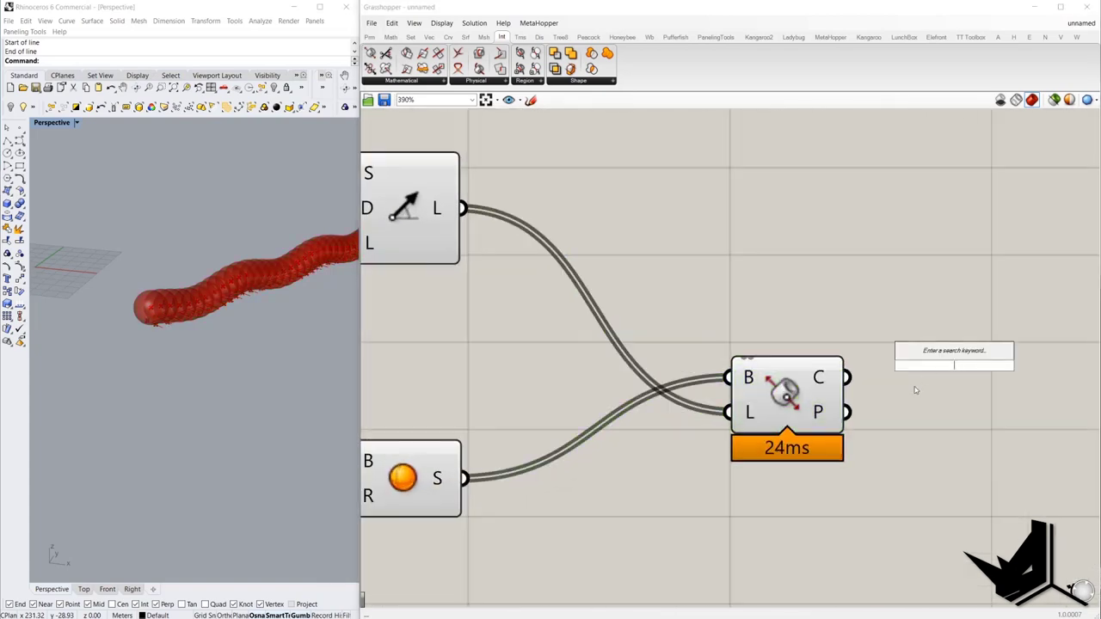
type("pt")
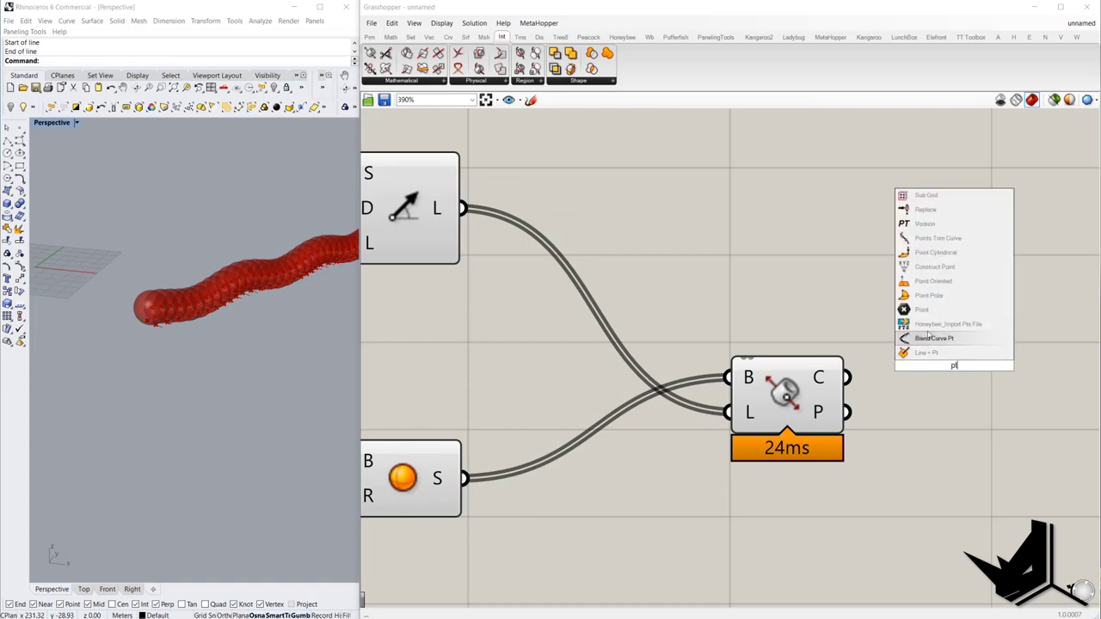
left_click(918, 311)
left_click_drag(907, 366, 858, 436)
left_click_drag(952, 366, 956, 425)
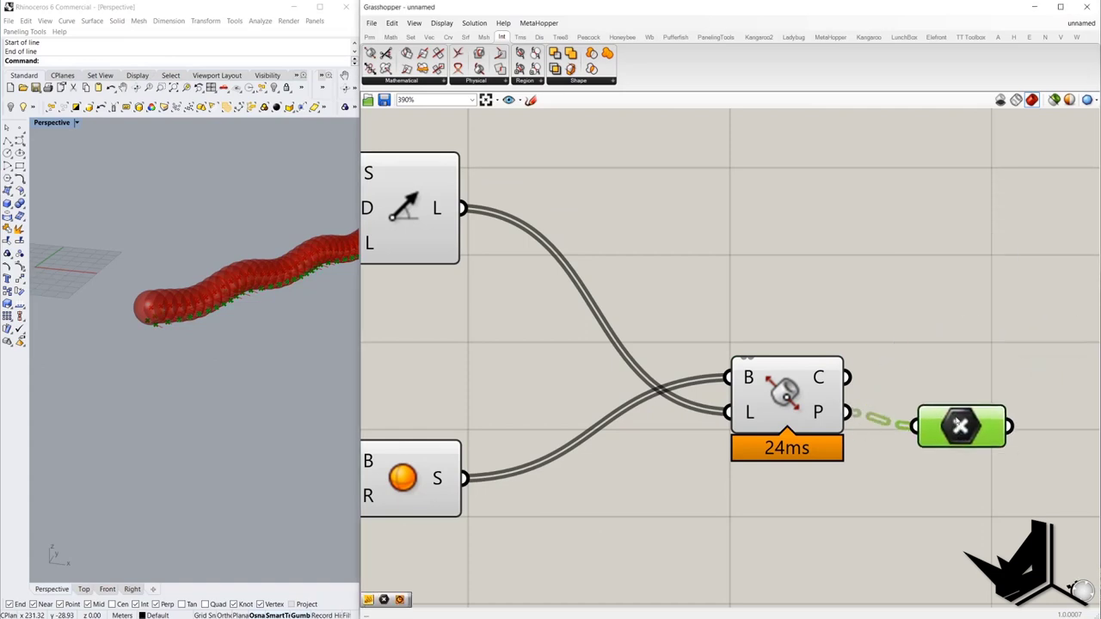
- Turn off the preview of the outward Line SDL, Sphere and Brep | Line components
scroll(895, 378, "down", 4)
left_click_drag(871, 448, 612, 225)
right_click(614, 206)
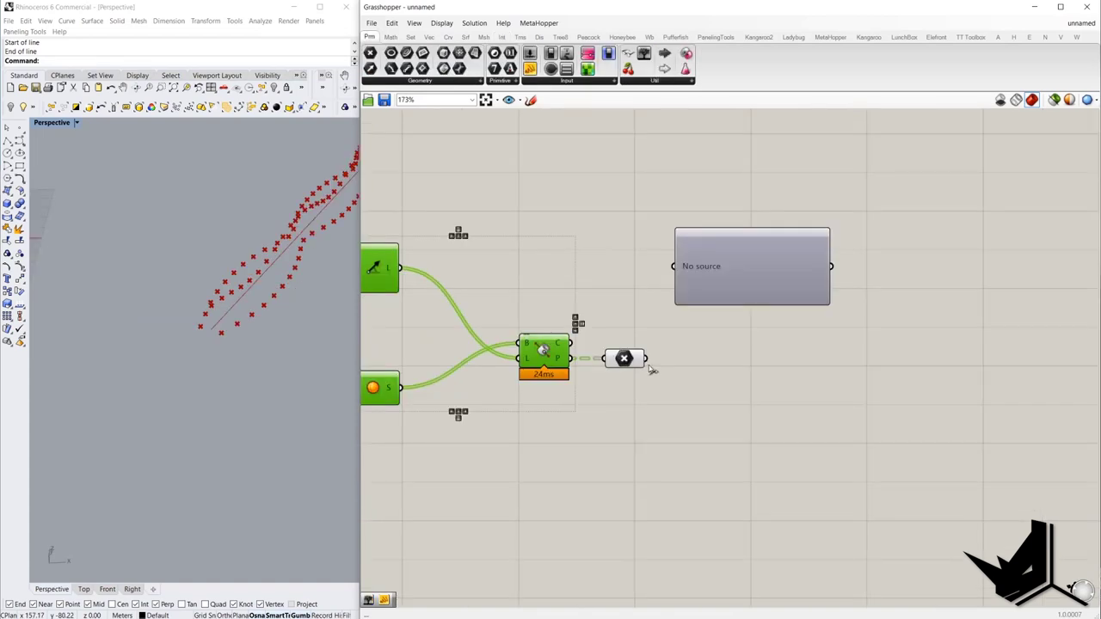
- Connect the Point container to a Param Viewer and examine the branch structure of the intersection points
left_click_drag(644, 358, 724, 268)
left_click(725, 268)
scroll(684, 329, "down", 3)
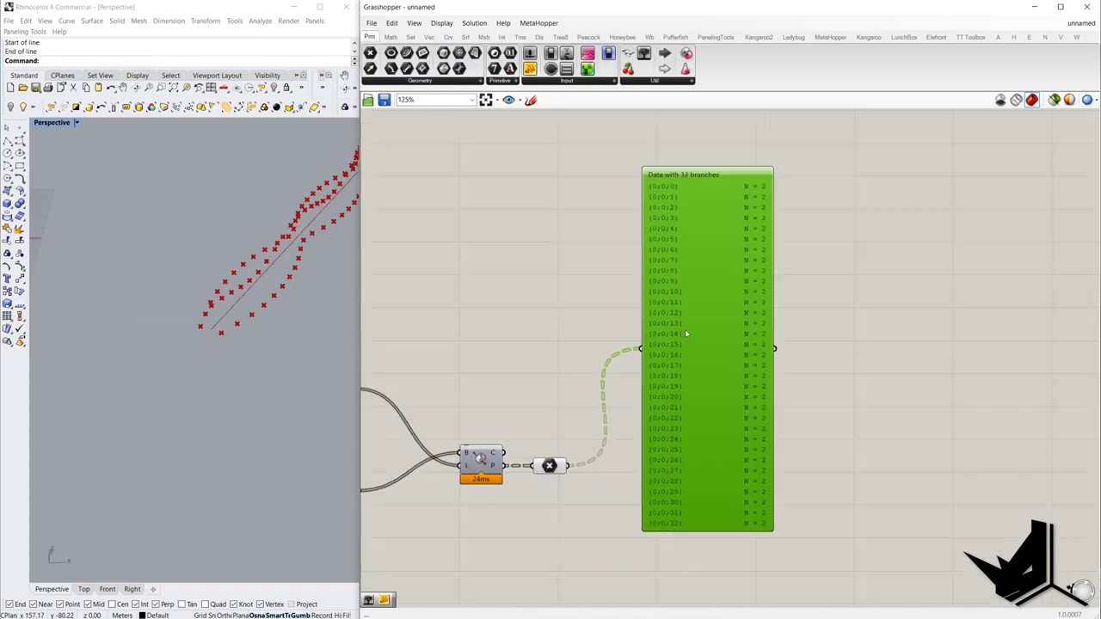
scroll(698, 327, "up", 1)
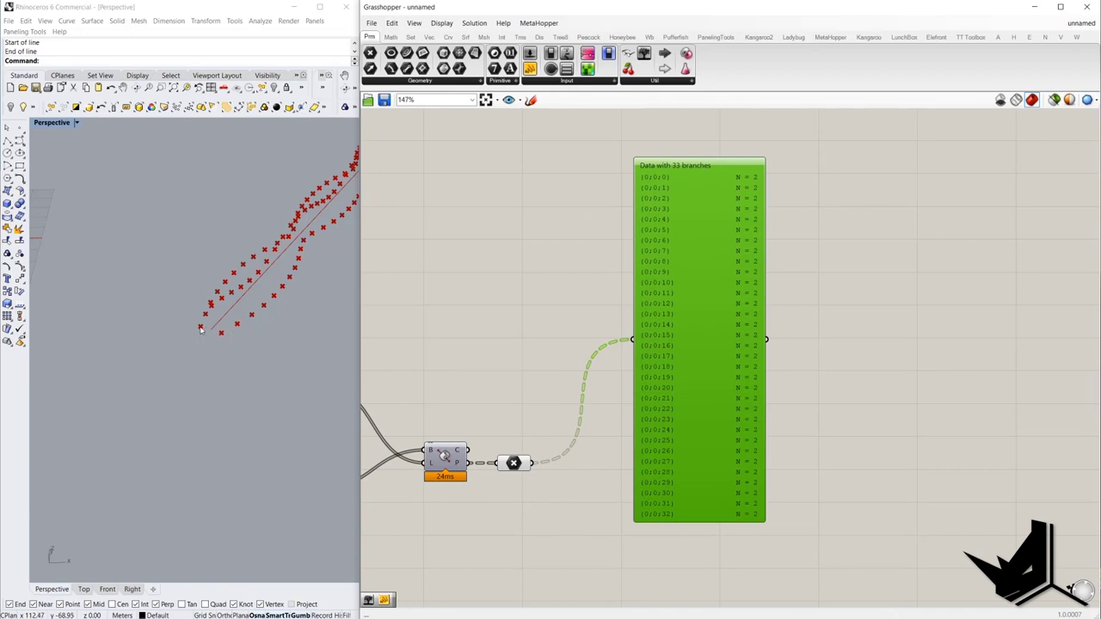
- Add a List Item component, feed its list input from the Point container, and inspect the extracted row of points
left_click_drag(731, 143, 783, 553)
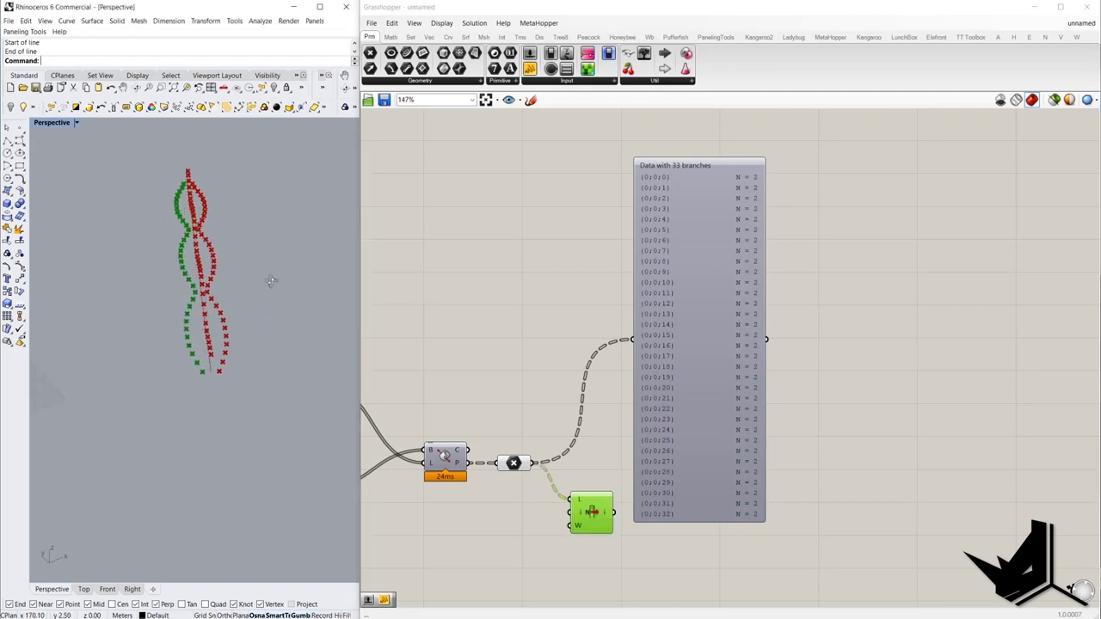
scroll(184, 318, "up", 2)
right_click_drag(183, 319, 267, 290)
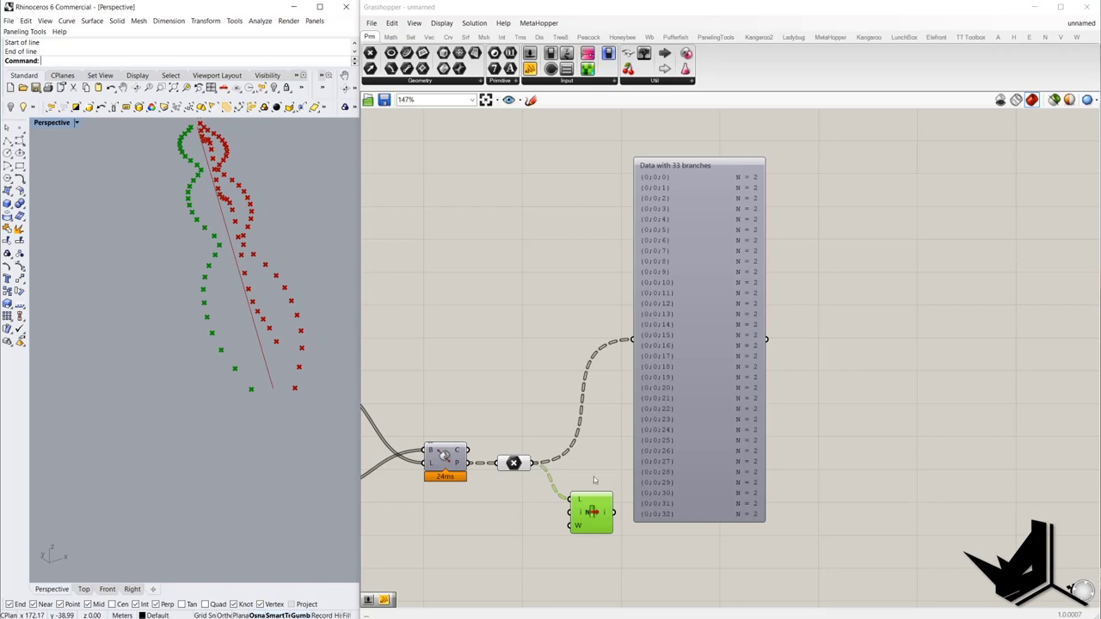
- Turn off the preview of the Point container holding the intersection points
left_click(520, 466)
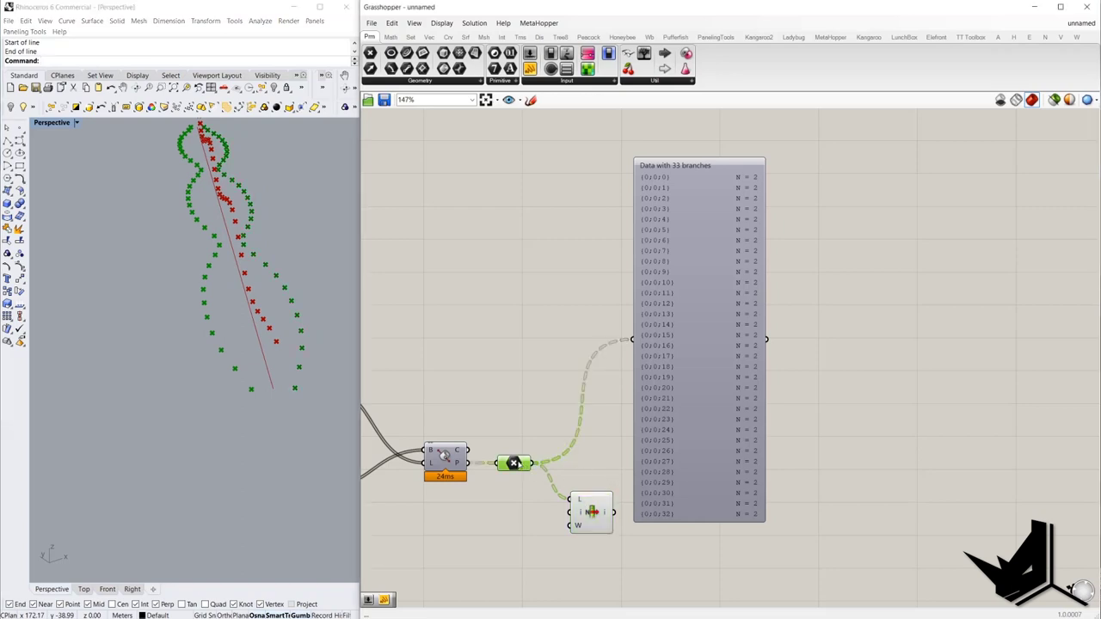
right_click(520, 465)
left_click(536, 364)
- Delete the Param Viewer attached to the Point container and line up the List Item component beside the container
left_click(685, 336)
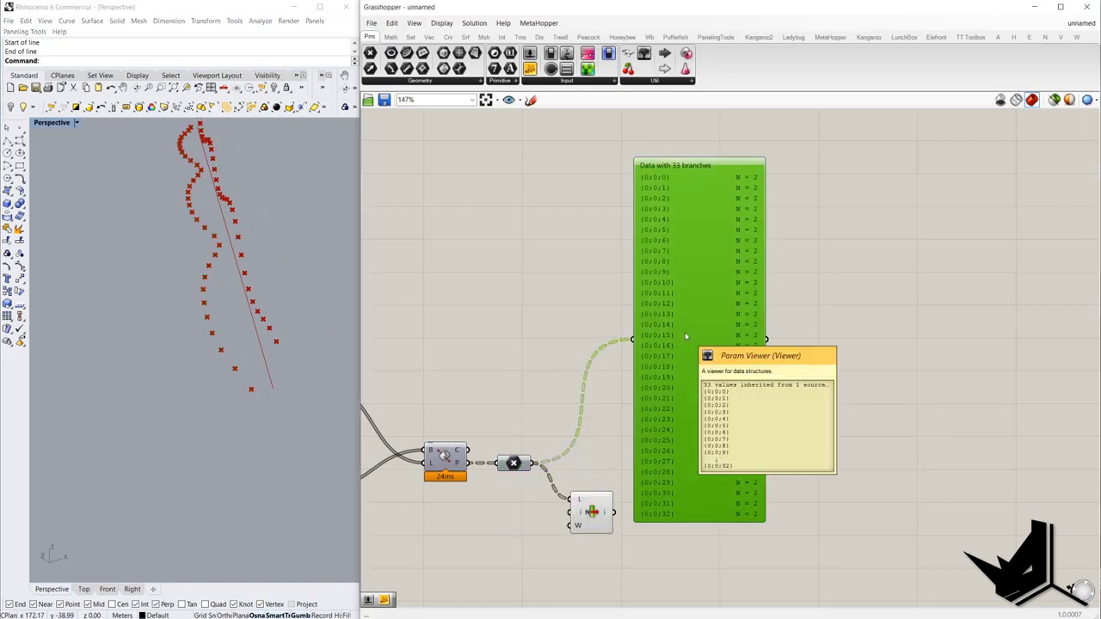
key("Delete")
scroll(611, 456, "up", 2)
left_click_drag(614, 472, 613, 430)
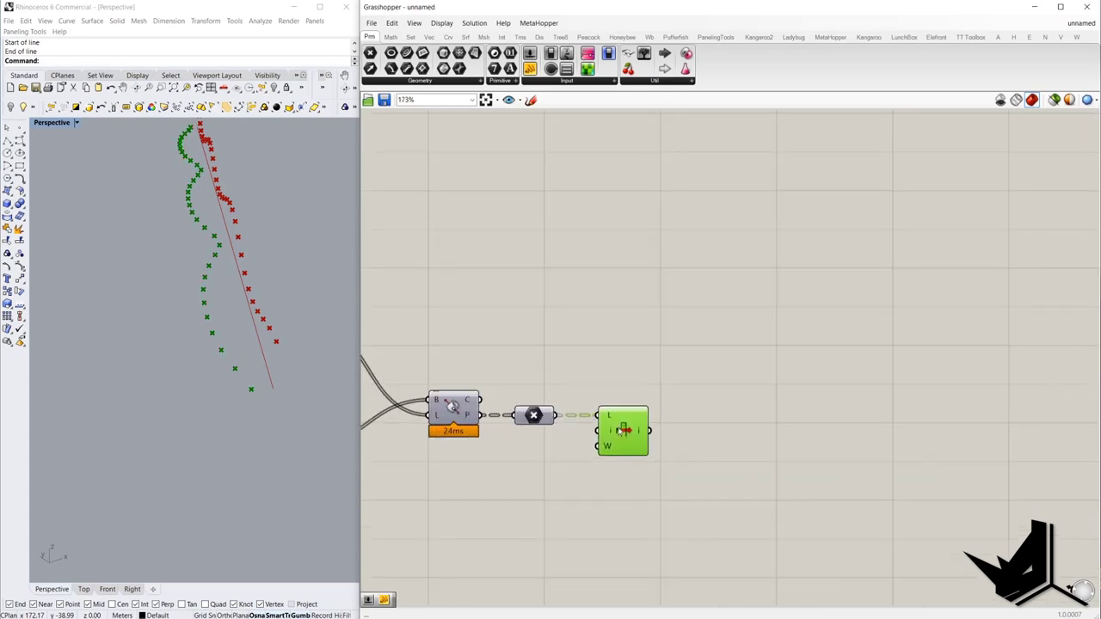
- Add a Line component that runs from the sine-wave points to the points extracted by List Item
scroll(611, 430, "down", 2)
scroll(567, 408, "up", 3)
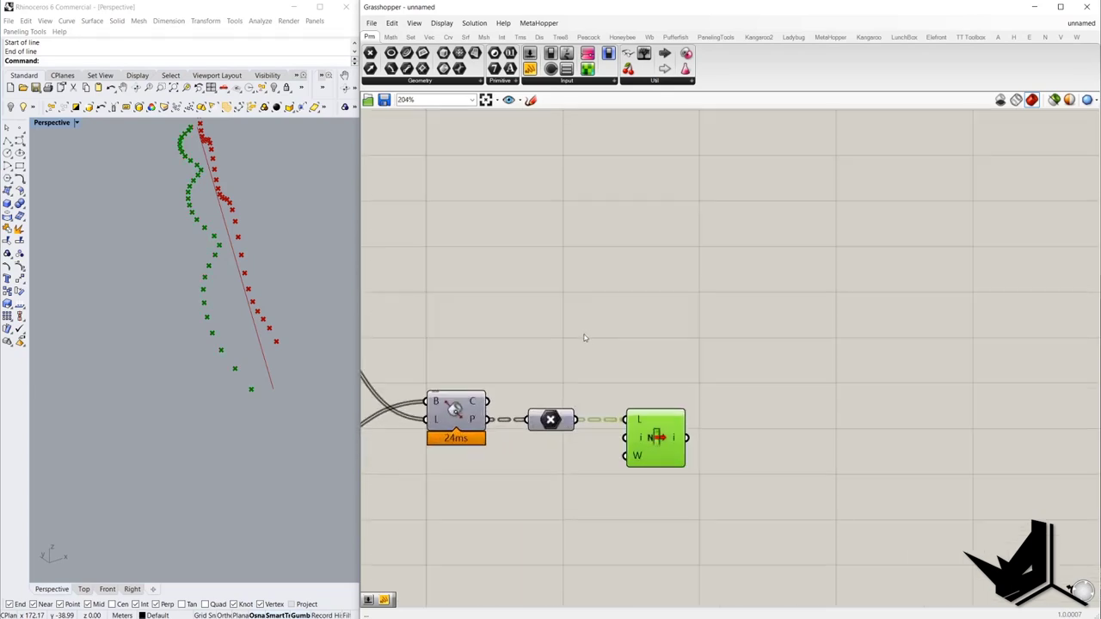
scroll(584, 338, "down", 3)
scroll(617, 380, "down", 1)
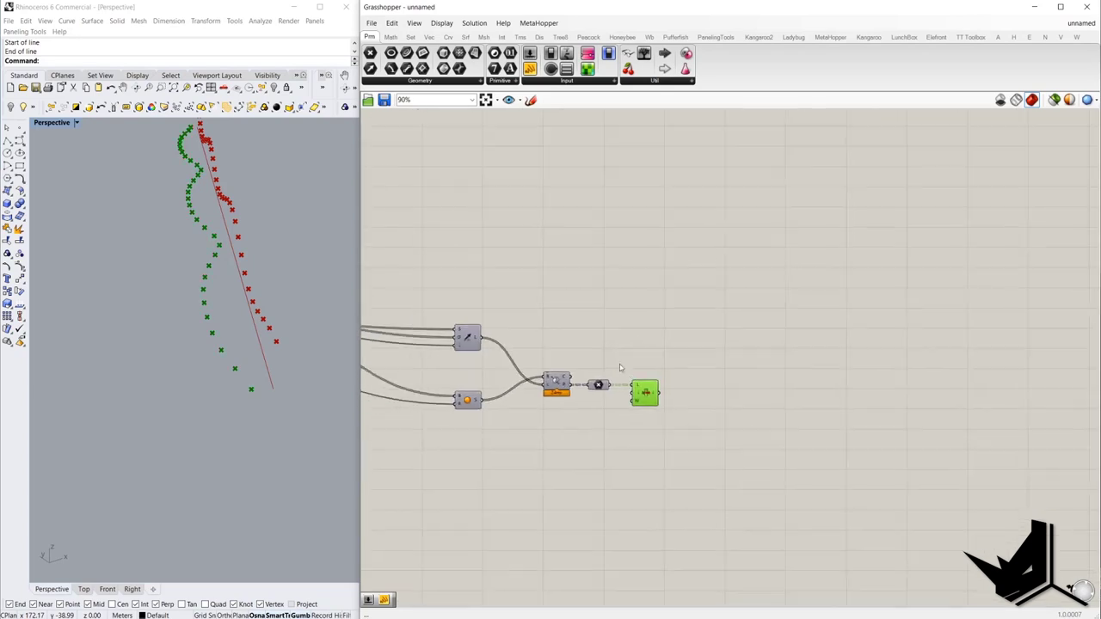
scroll(645, 392, "down", 3)
right_click_drag(435, 372, 511, 368)
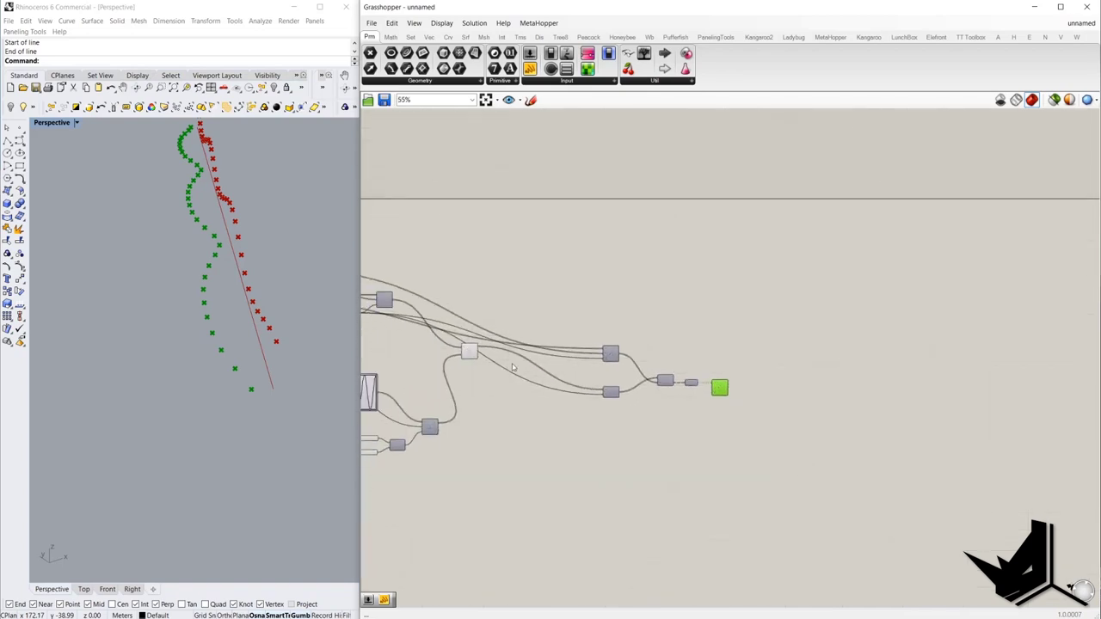
scroll(503, 366, "up", 2)
left_click(458, 345)
left_click(760, 292)
double_click(760, 293)
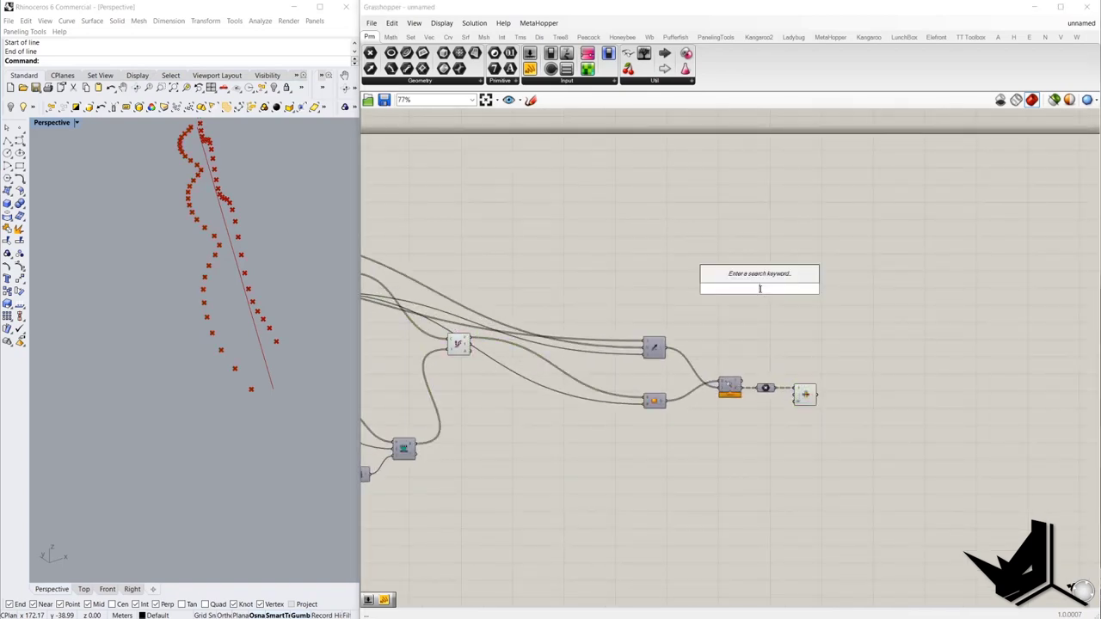
type("line")
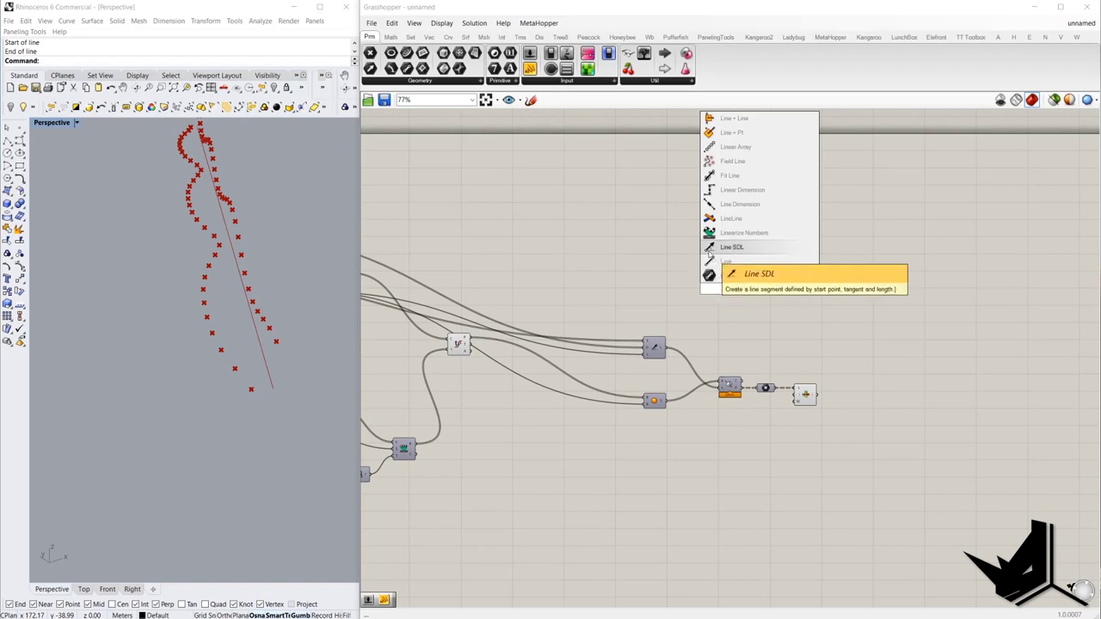
left_click(725, 277)
left_click_drag(750, 289, 471, 342)
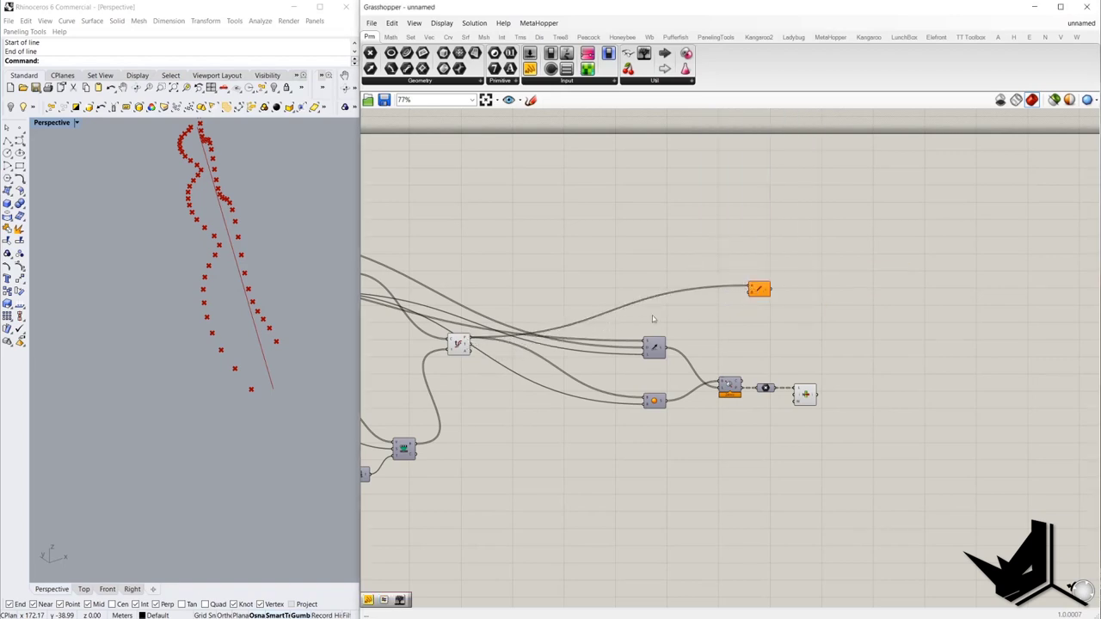
left_click_drag(752, 293, 914, 300)
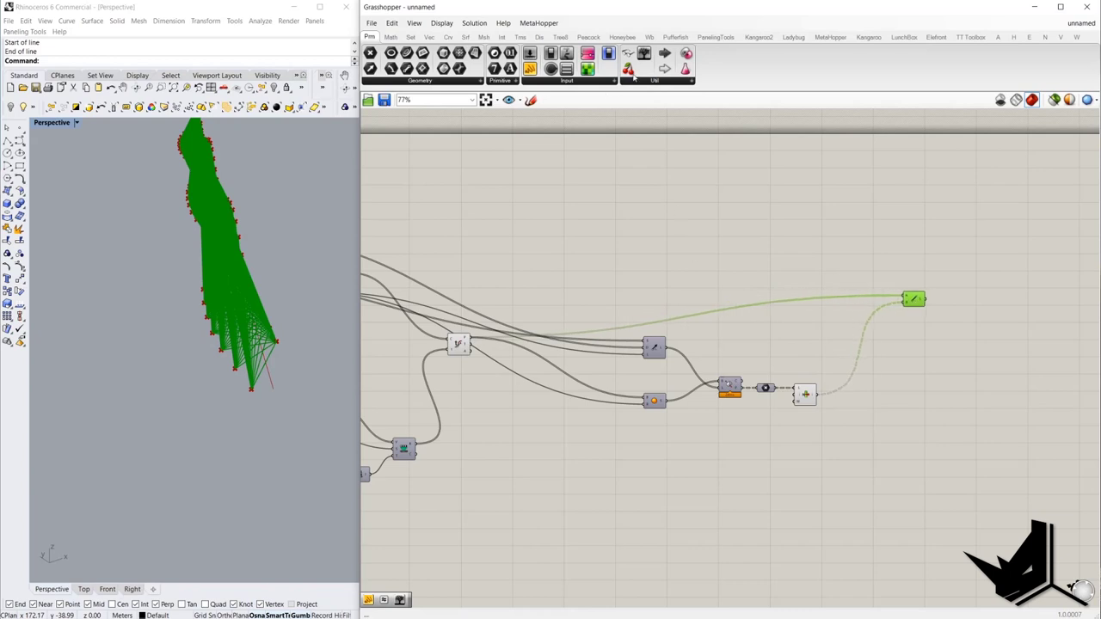
- Connect a Param Viewer to the sine-wave points and examine their branch structure
left_click_drag(644, 54, 482, 325)
left_click_drag(471, 337, 533, 237)
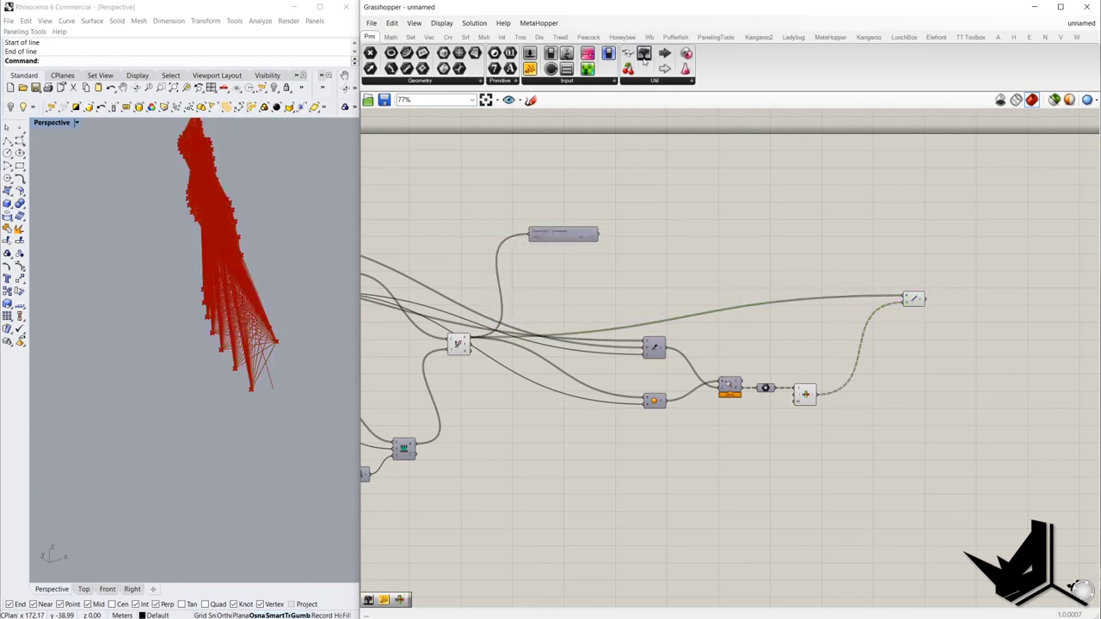
left_click(563, 235)
scroll(614, 246, "up", 4)
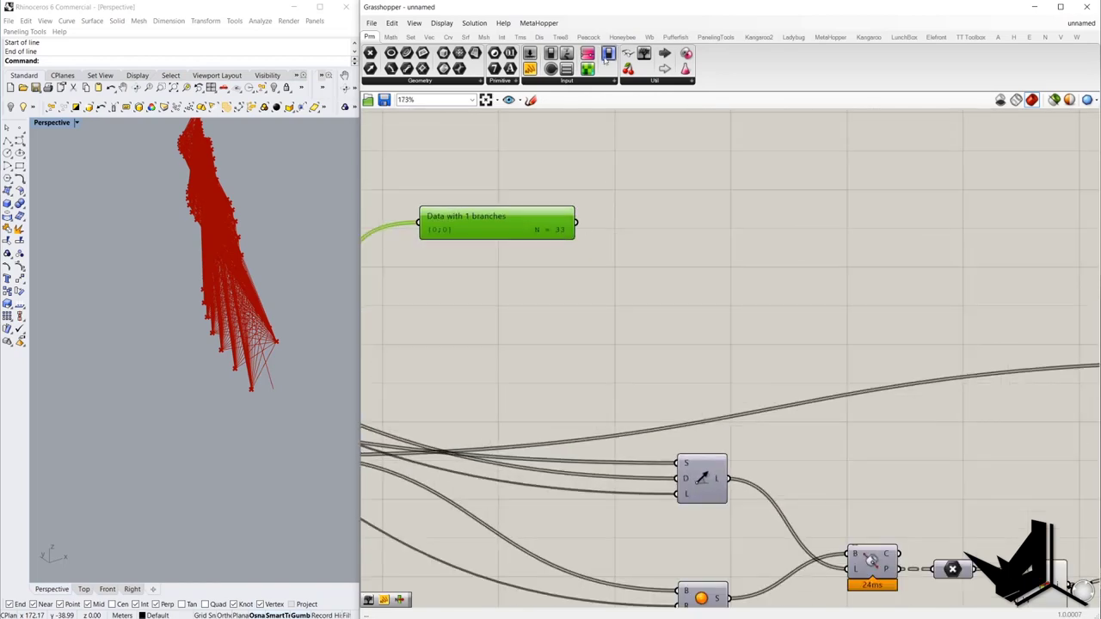
scroll(583, 211, "down", 5)
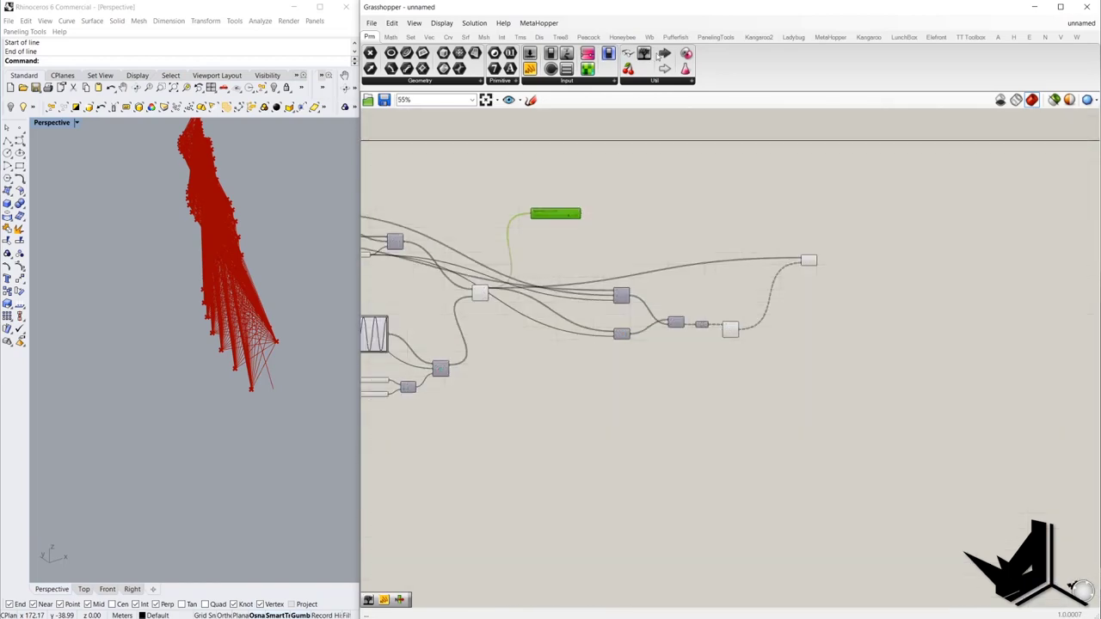
- Connect a second Param Viewer to the List Item output and examine its branch structure
scroll(744, 236, "up", 4)
left_click_drag(684, 321, 685, 323)
left_click_drag(721, 327, 770, 376)
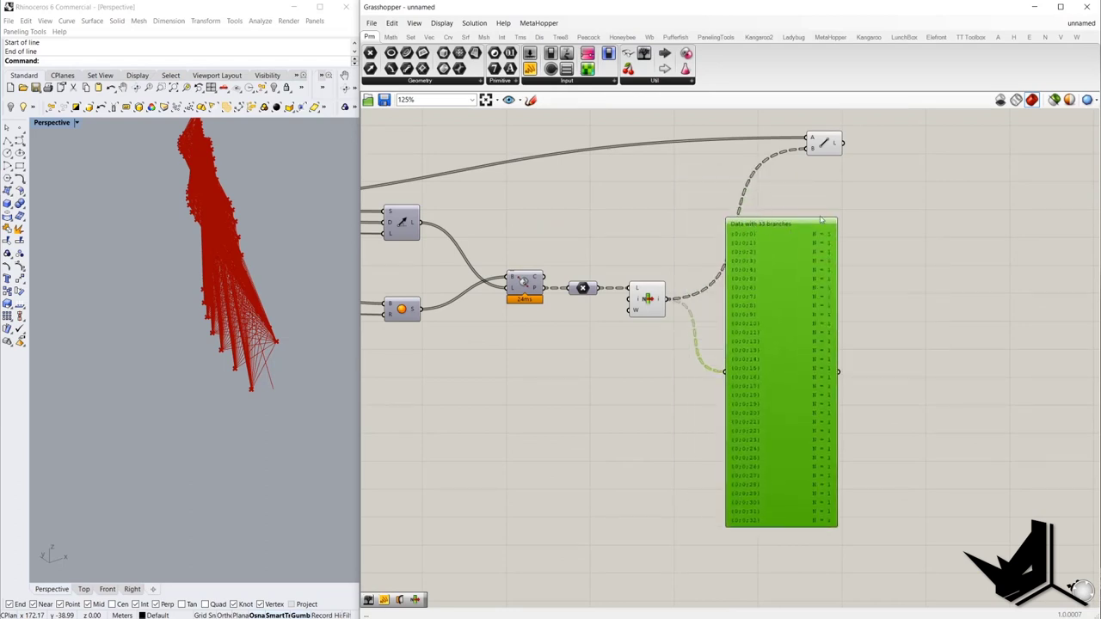
- Flatten the List Item output so the lines pair one to one, and delete the Param Viewer attached to it
right_click(663, 299)
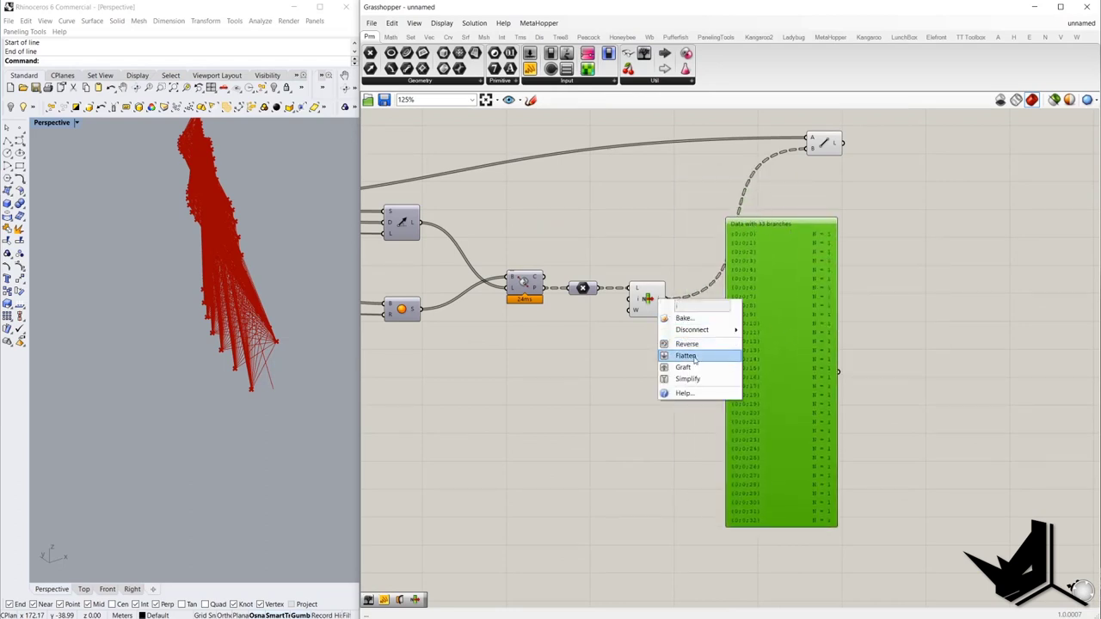
left_click(686, 355)
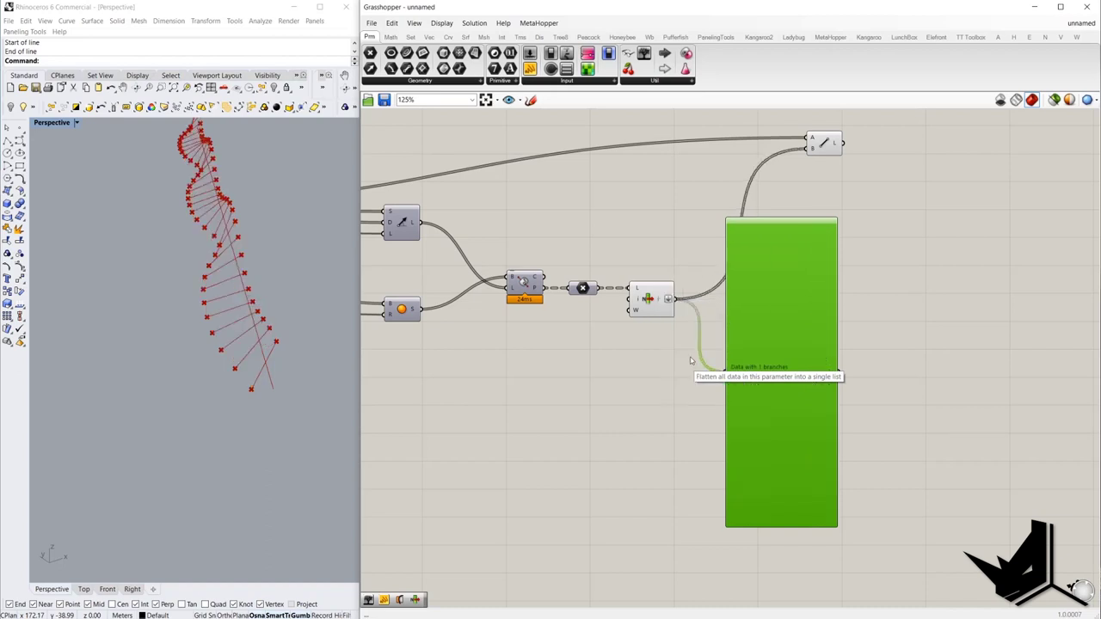
left_click(866, 211)
left_click(842, 303)
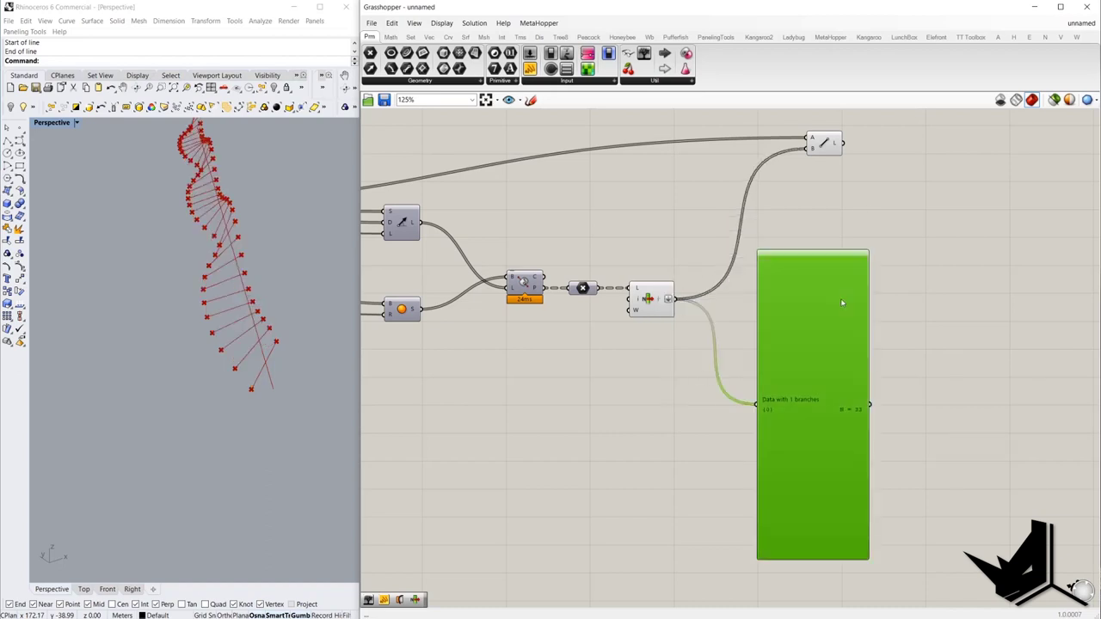
key("Delete")
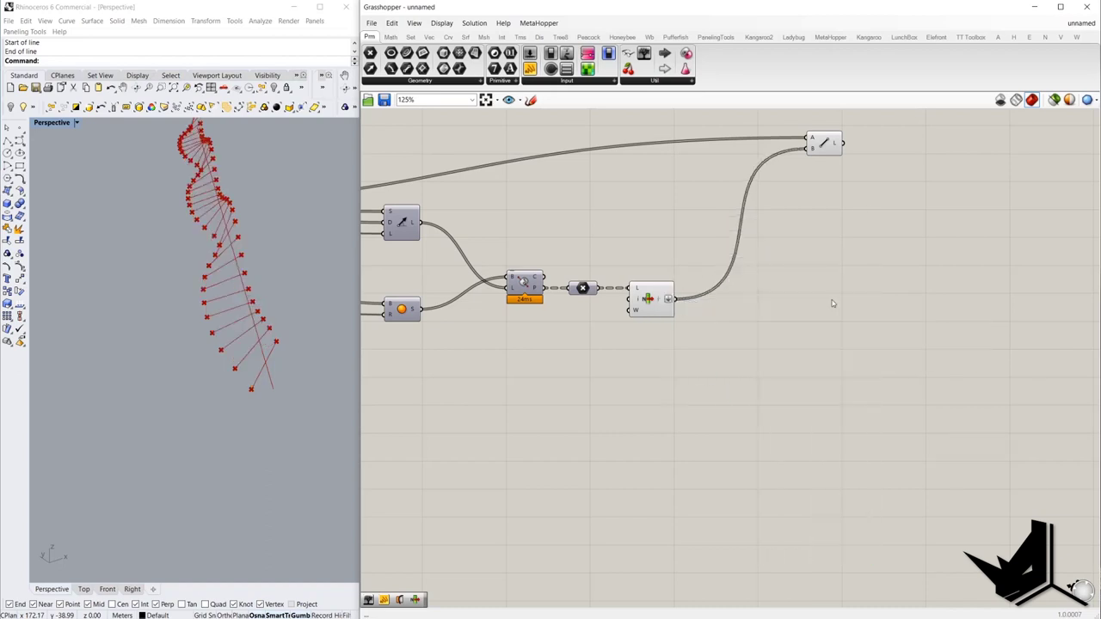
- Highlight the slanted connecting lines along the base line and select the Perspective viewport as a screenshot area
right_click_drag(699, 270, 764, 335)
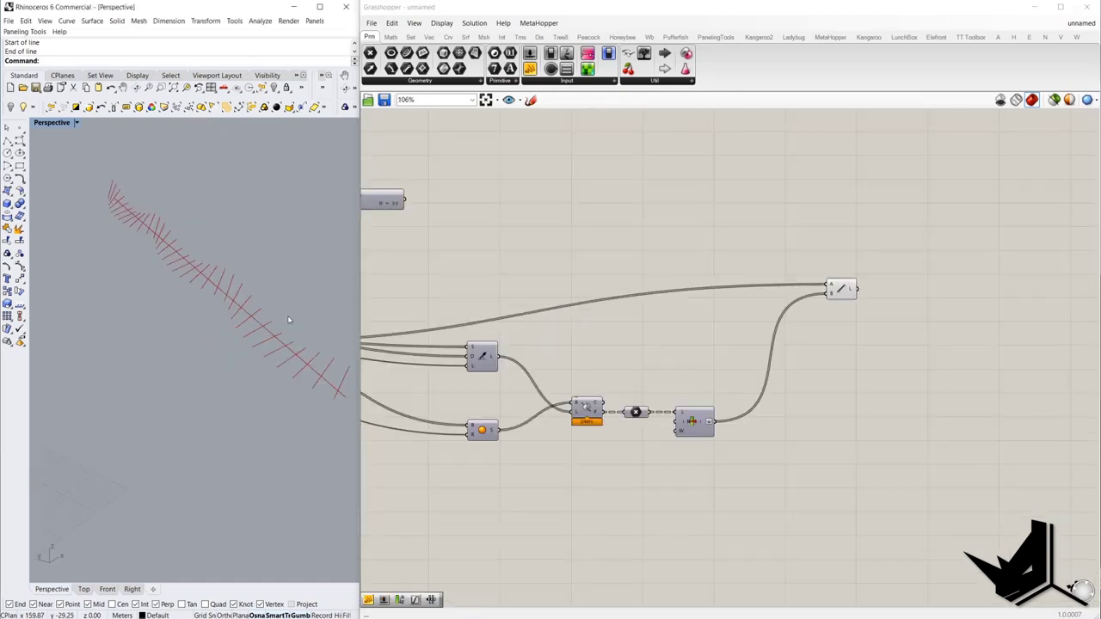
mouse_move(290, 321)
right_mouse_down()
mouse_move(212, 280)
mouse_move(321, 325)
mouse_move(238, 284)
mouse_move(232, 296)
mouse_move(284, 306)
right_mouse_up()
left_click(834, 295)
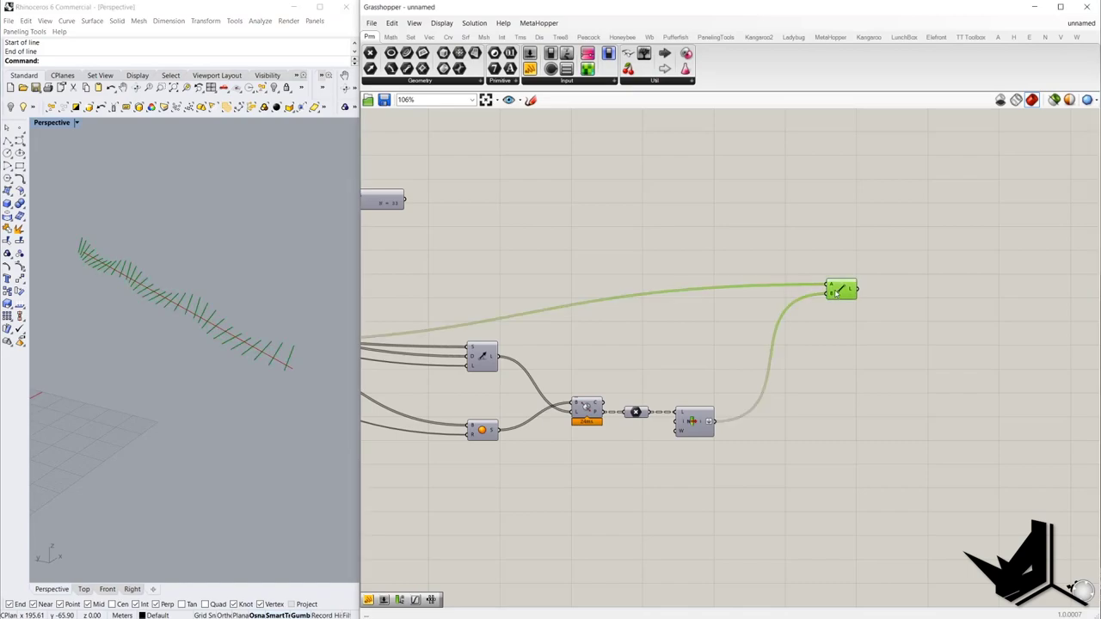
key("Print")
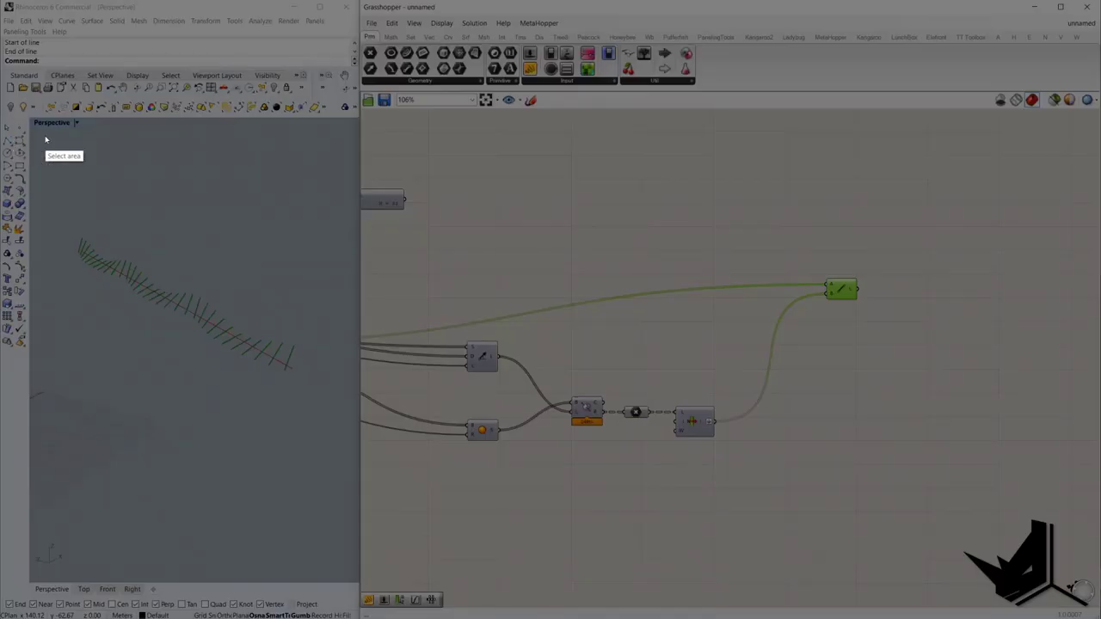
left_click_drag(36, 128, 353, 556)
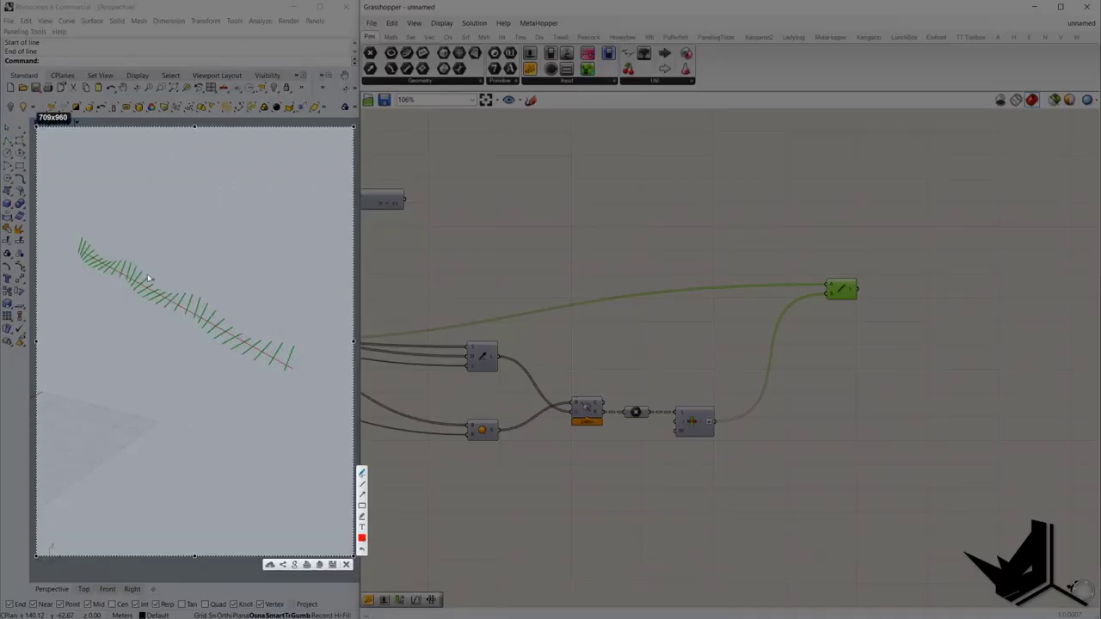
- Sketch on the screenshot a red vertical frame rising from the base line and a second one tilted about the base
mouse_move(82, 249)
left_mouse_down()
mouse_move(279, 358)
mouse_move(305, 242)
left_mouse_up()
left_click_drag(101, 163, 204, 212)
left_click_drag(101, 166, 96, 260)
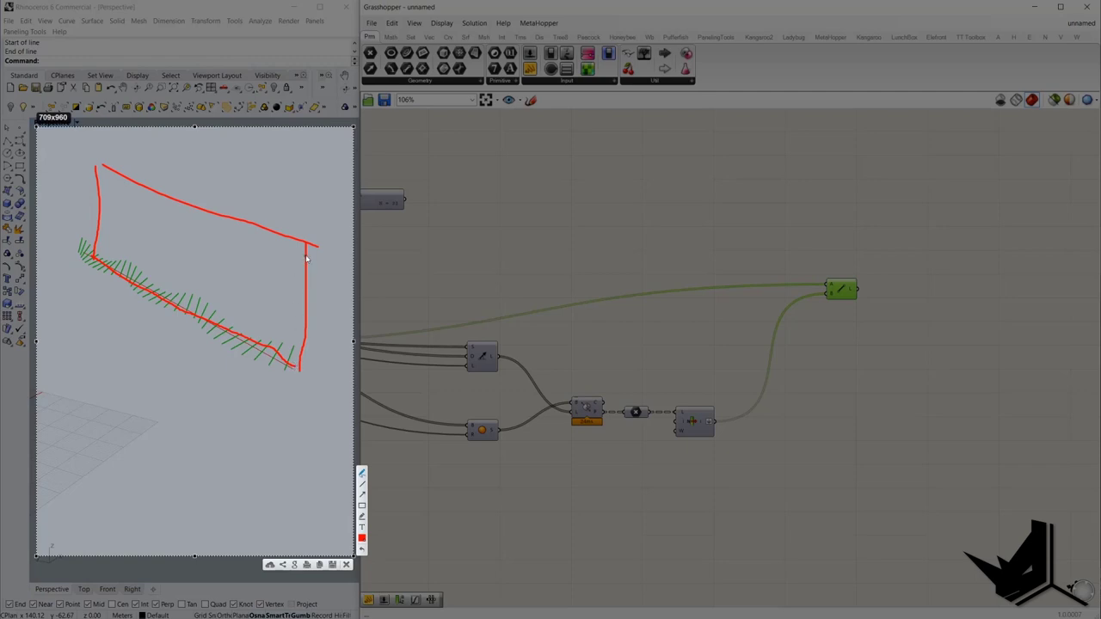
left_click_drag(295, 255, 312, 254)
left_click_drag(107, 259, 103, 270)
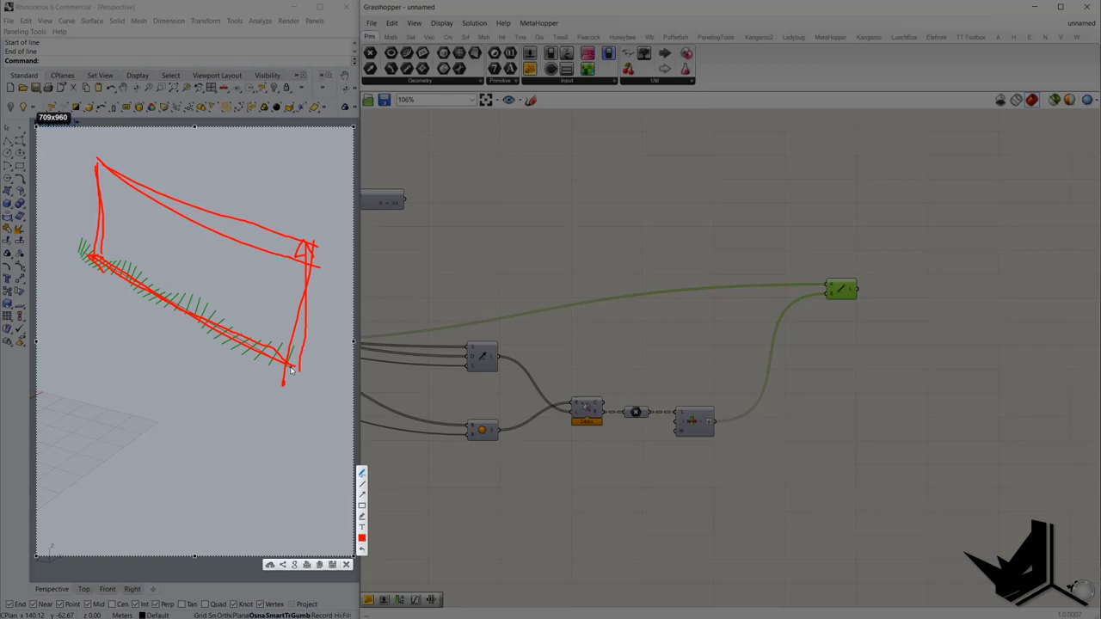
- Add an End Points component and feed it the base curve
double_click(539, 243)
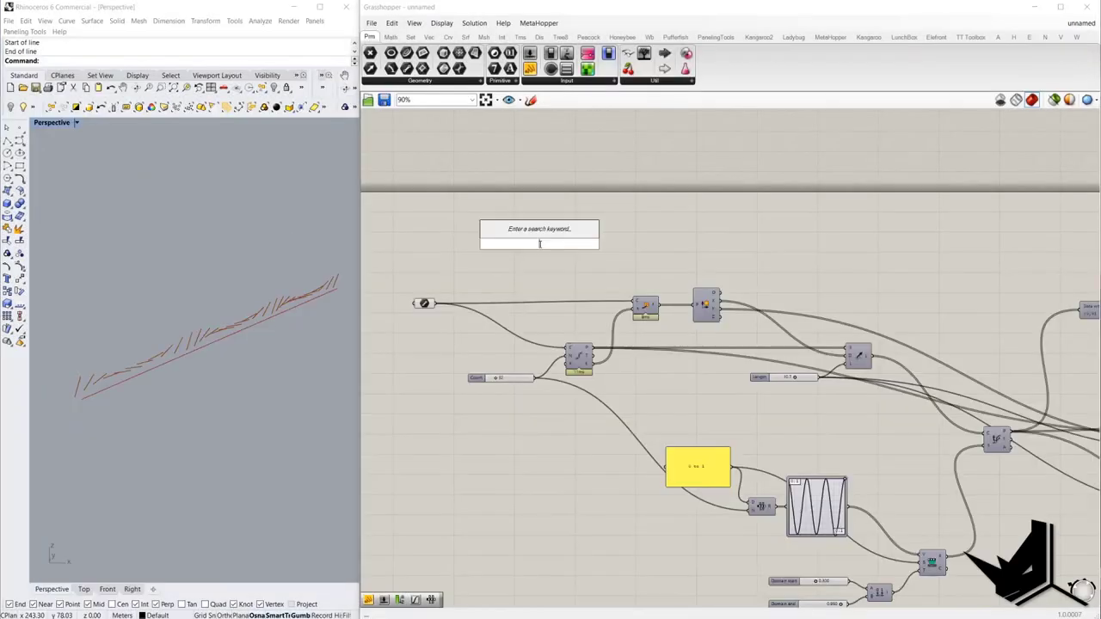
type("end")
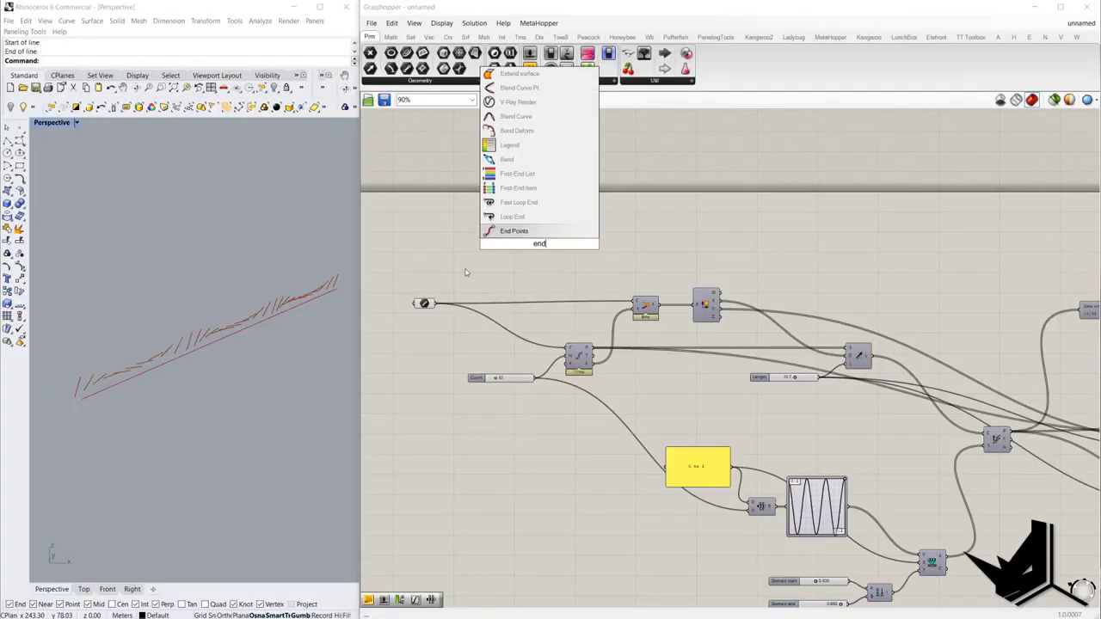
left_click(516, 230)
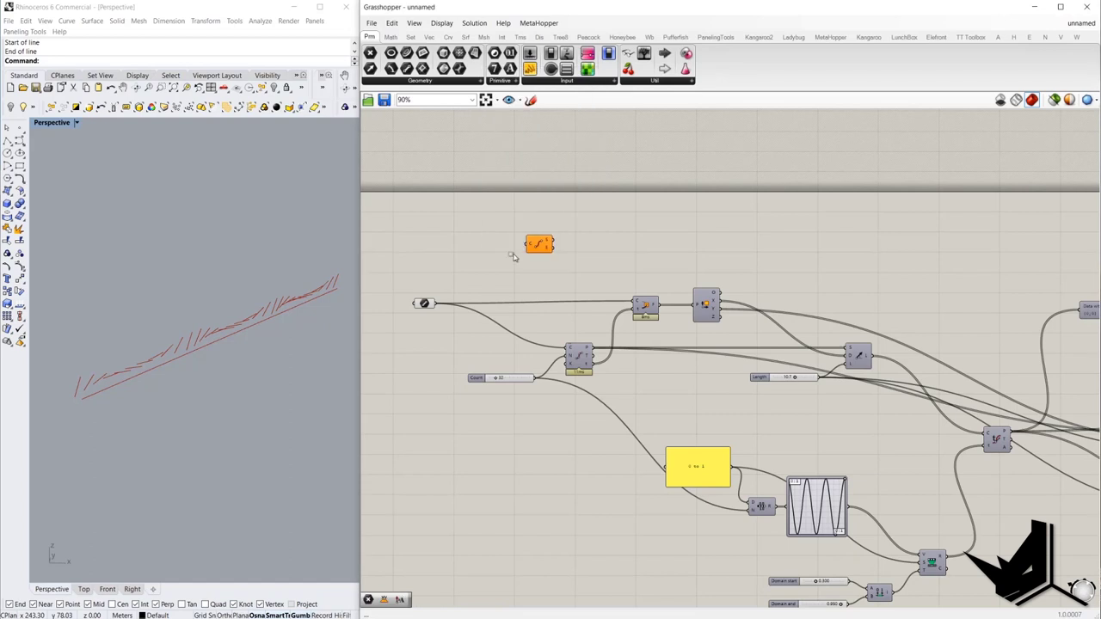
left_click_drag(435, 302, 505, 237)
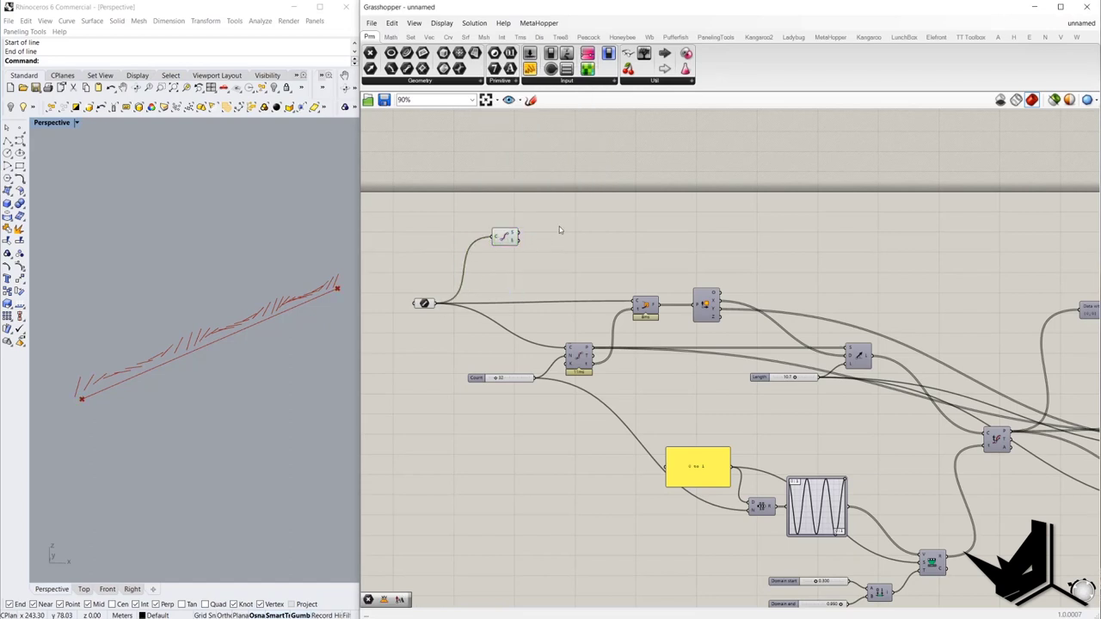
- Add a Vector 2Pt component running from the base curve's start point to its end point
double_click(559, 225)
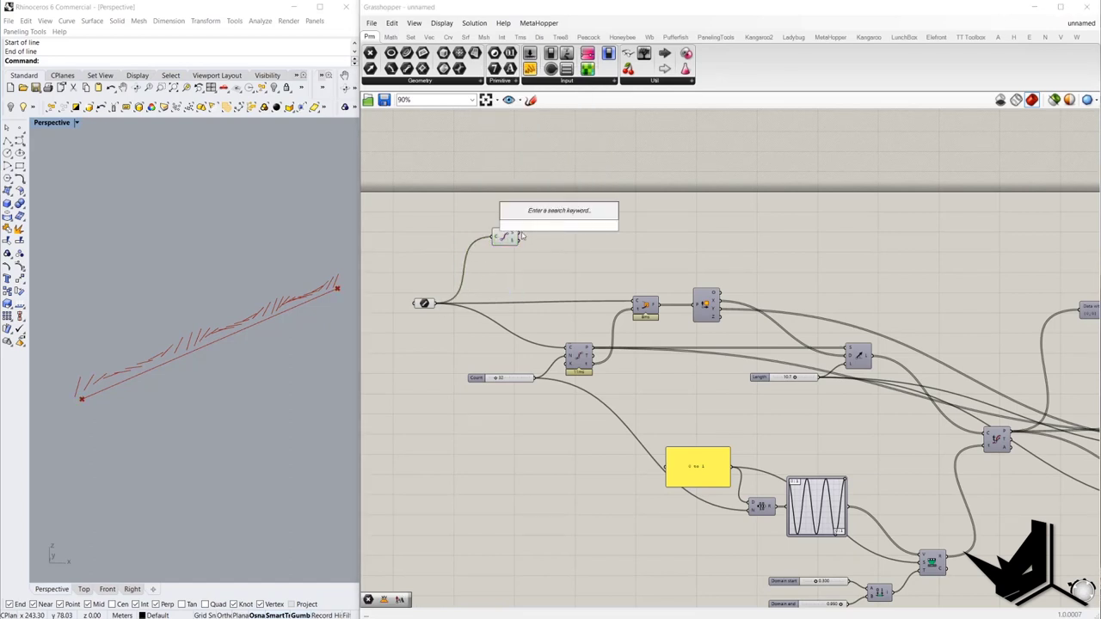
scroll(522, 236, "up", 3)
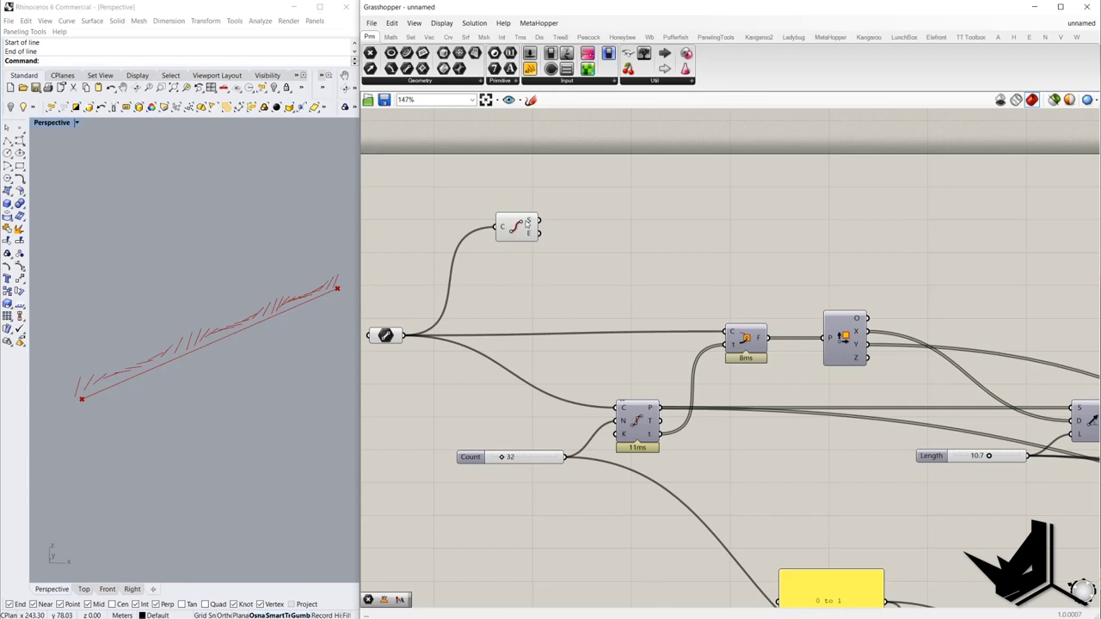
double_click(572, 212)
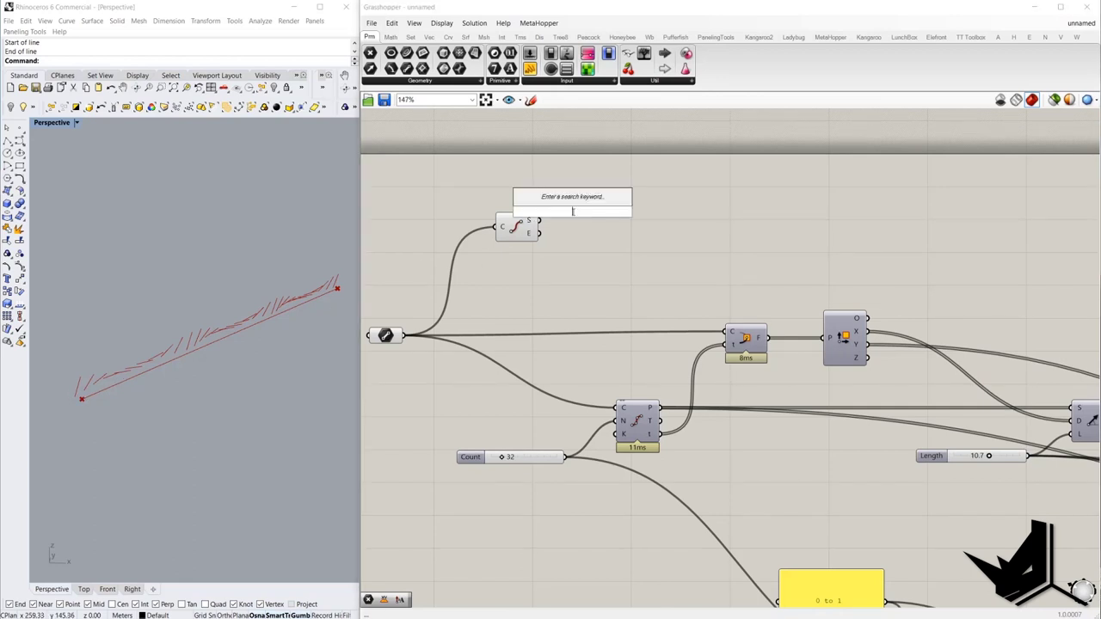
type("2")
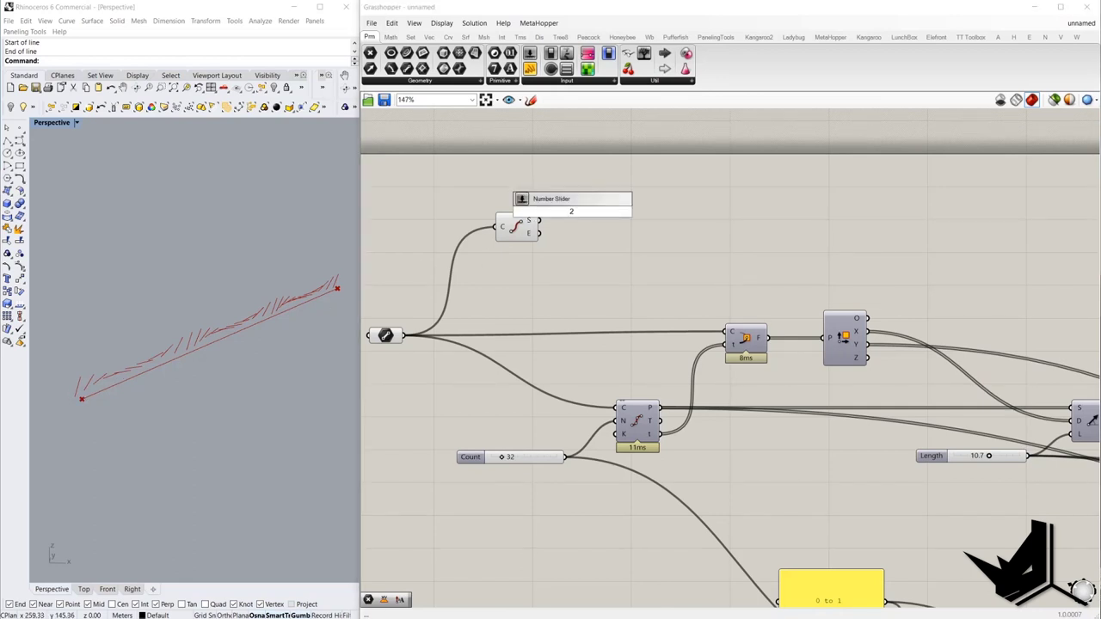
type(" point vec")
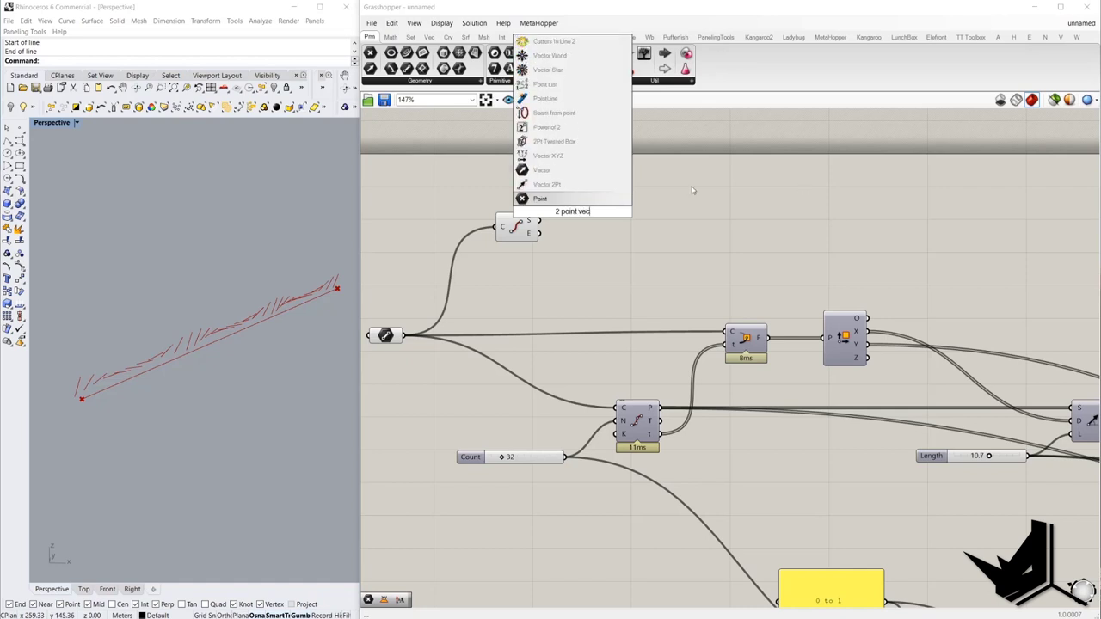
left_click(589, 185)
left_click_drag(591, 215, 564, 212)
left_click_drag(598, 227, 617, 234)
- Turn on the preview of the curve frame component and inspect the frames at the start of the base line
scroll(617, 236, "down", 2)
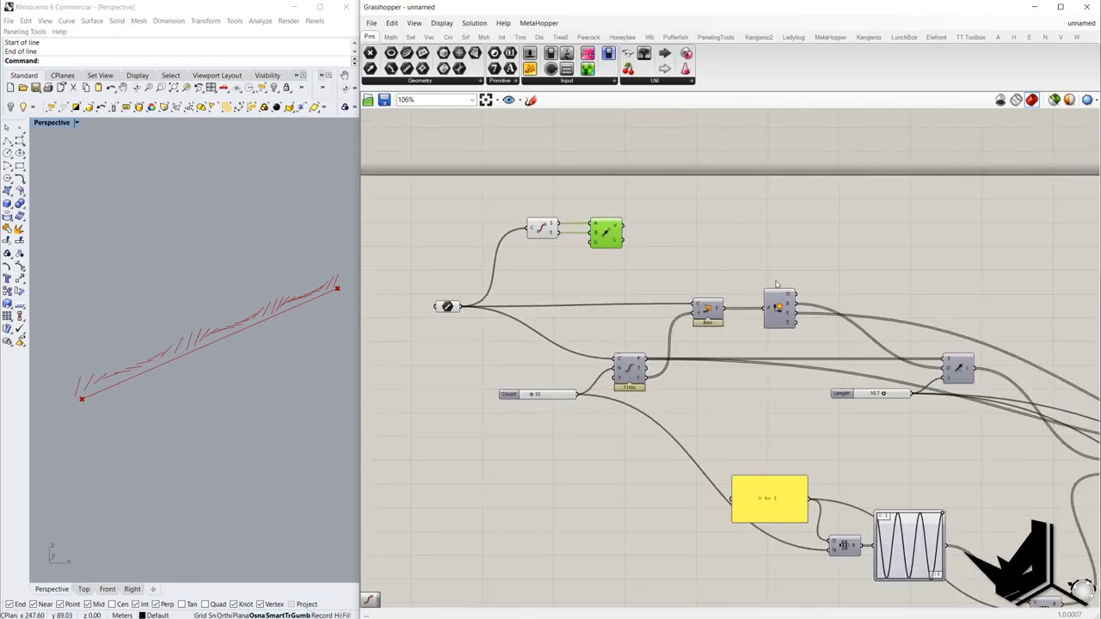
left_click(789, 307)
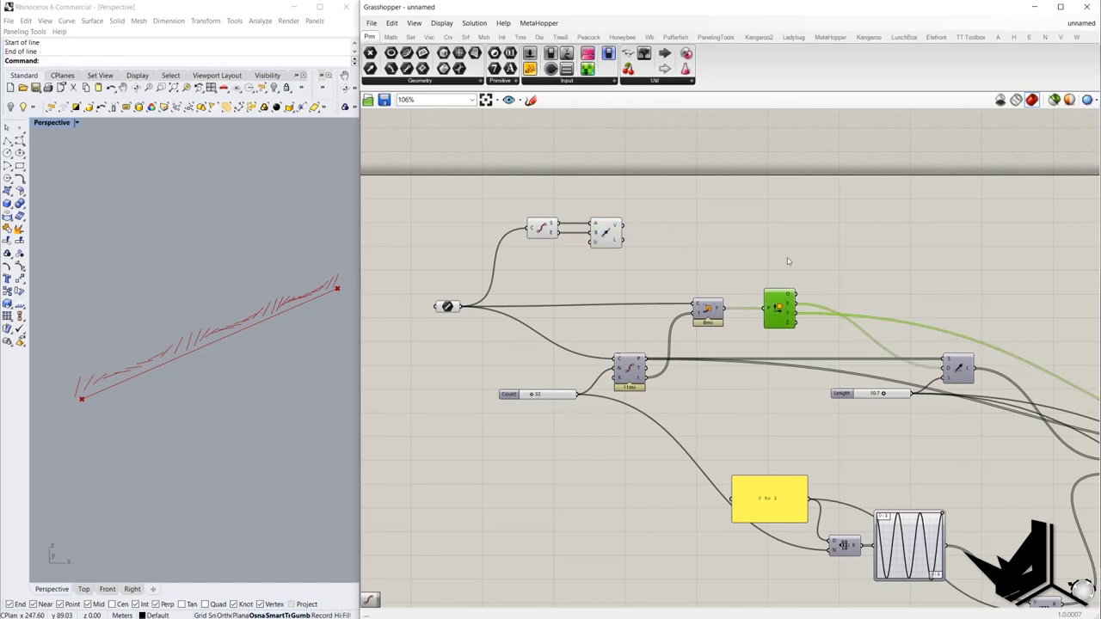
left_click(717, 304)
middle_click(708, 243)
left_click(731, 249)
right_click_drag(42, 369, 64, 373)
scroll(63, 373, "up", 6)
scroll(195, 418, "up", 2)
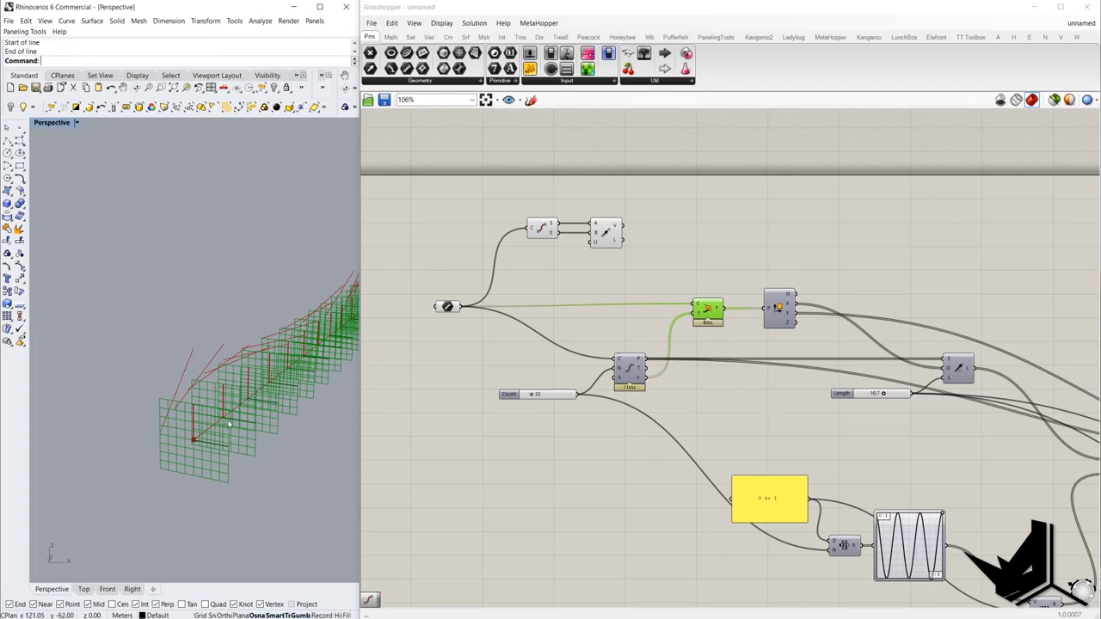
- Add a List Item component and feed the curve frames into its list input
double_click(807, 222)
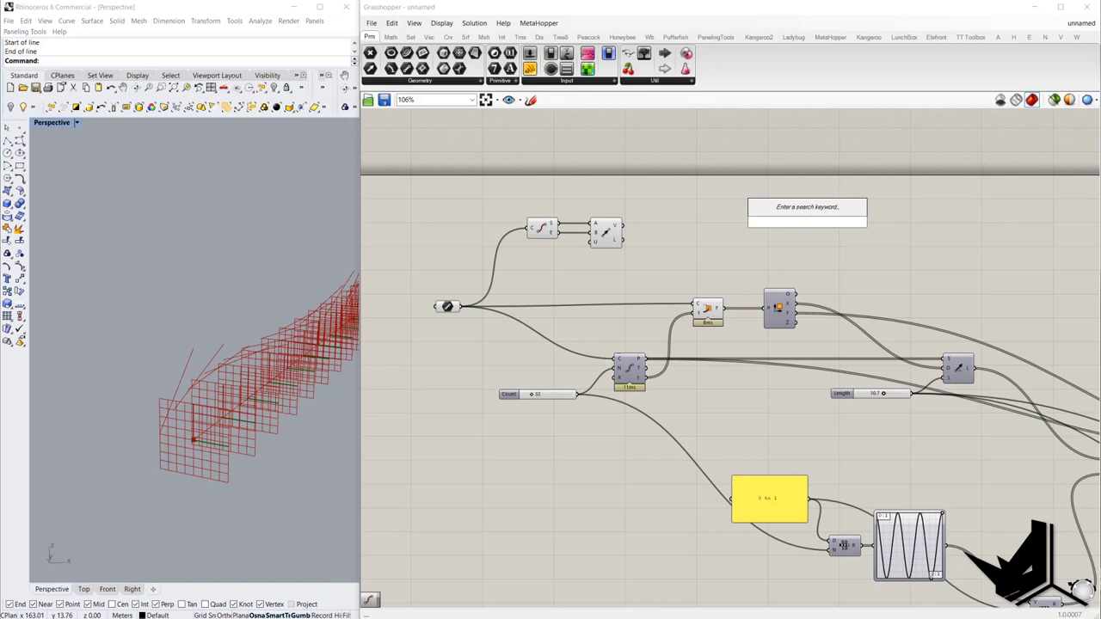
type("item")
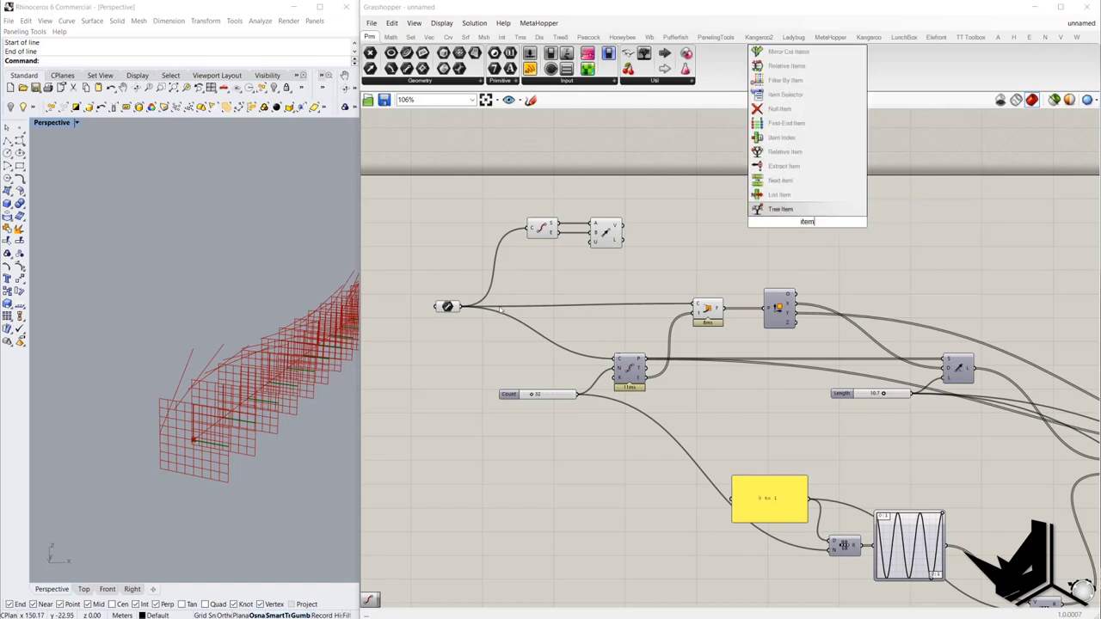
left_click(804, 196)
left_click_drag(792, 212, 723, 308)
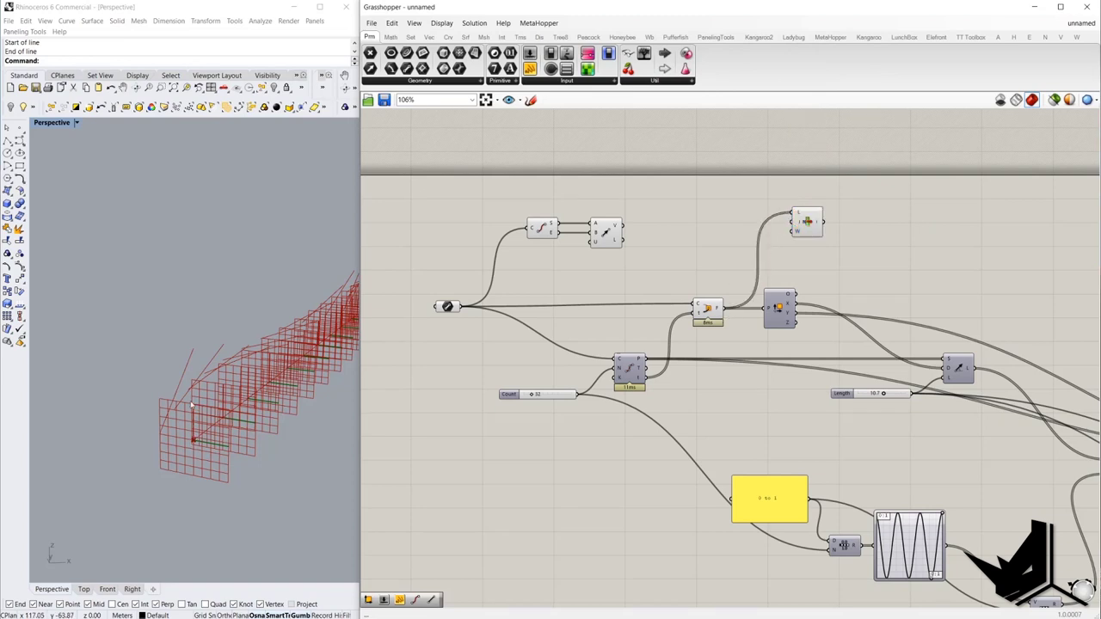
- Duplicate Deconstruct Plane, feed the copy from List Item, and line up the End Points and Vector 2Pt components above it
left_click_drag(808, 225, 780, 247)
left_click(784, 301)
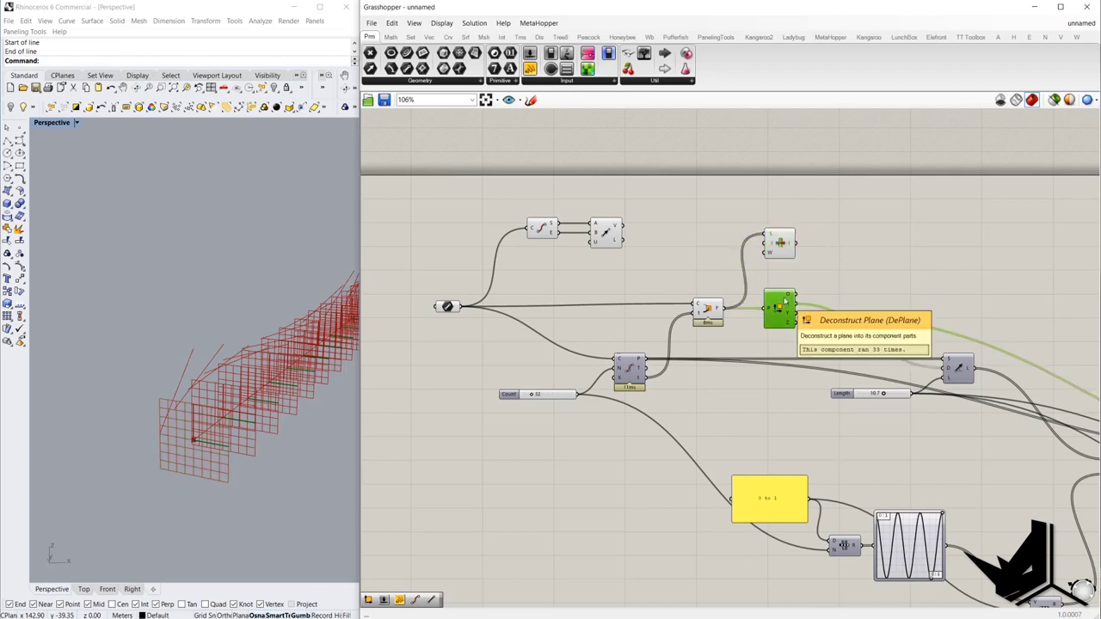
left_click_drag(784, 301, 803, 245)
left_click_drag(867, 262, 748, 225)
left_click_drag(659, 246, 759, 191)
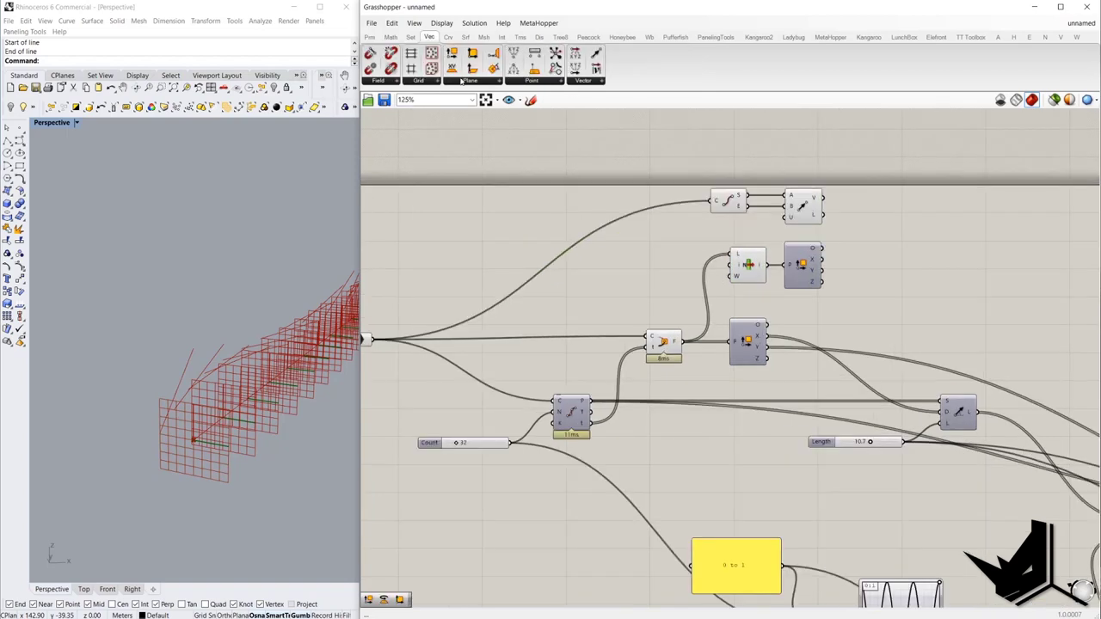
- Add a Construct Plane component with the base vector as its X-axis and the extracted plane's X direction as its Y-axis
left_click(448, 81)
left_click(476, 132)
scroll(843, 220, "up", 2)
left_click(887, 240)
scroll(889, 243, "up", 2)
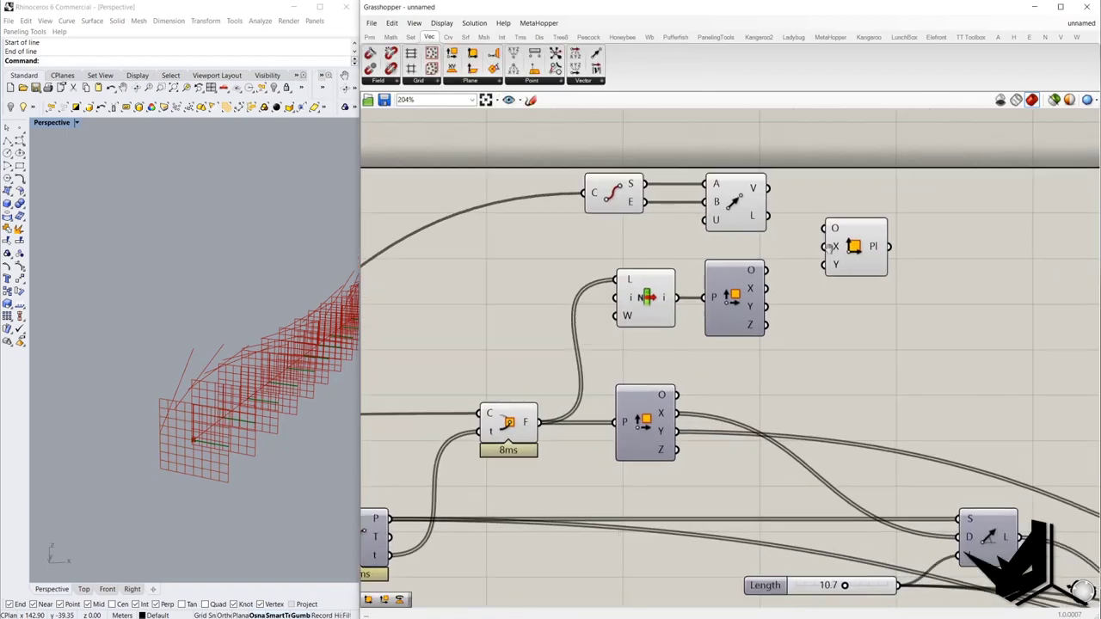
left_click(767, 274)
left_click_drag(652, 206, 660, 314)
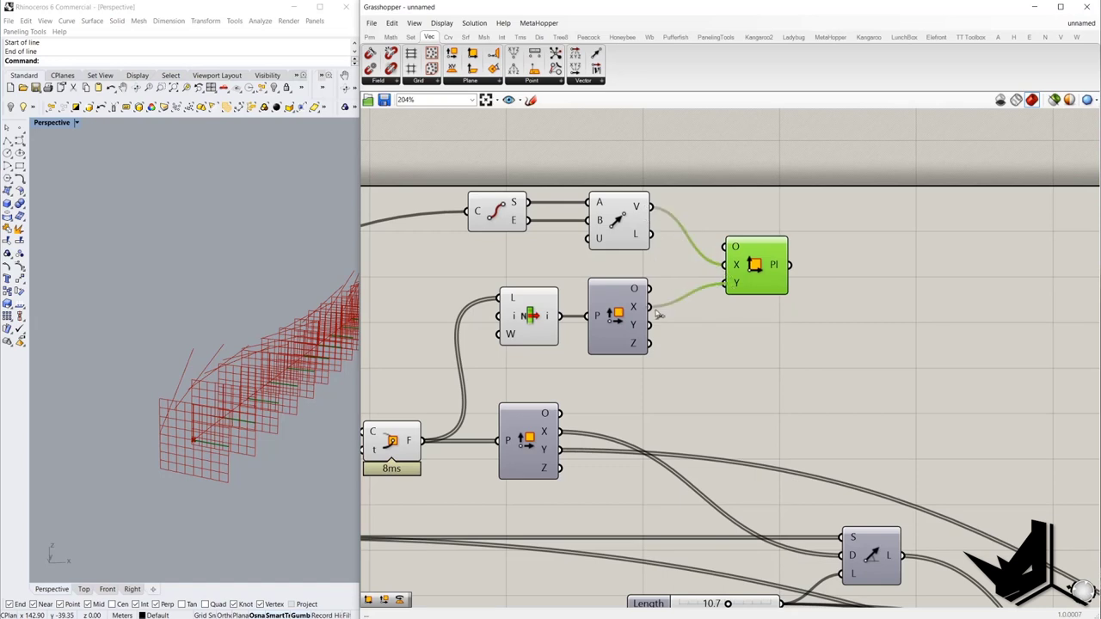
left_click_drag(754, 265, 756, 258)
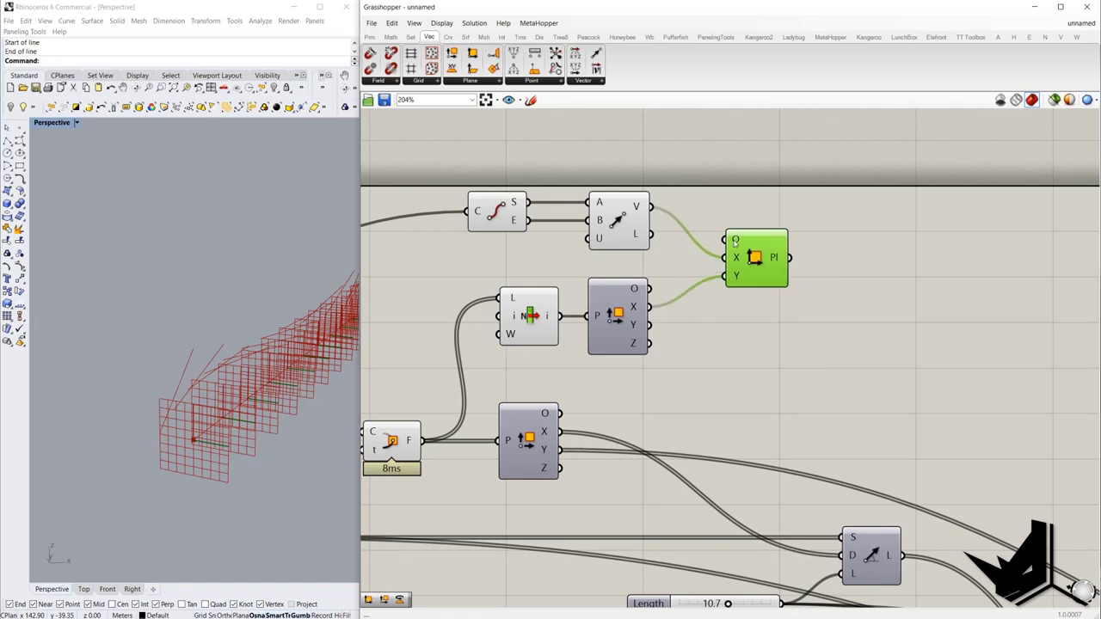
- Connect the extracted frame's origin to the Construct Plane origin input
left_click(625, 298)
right_click(599, 282)
left_click(524, 318)
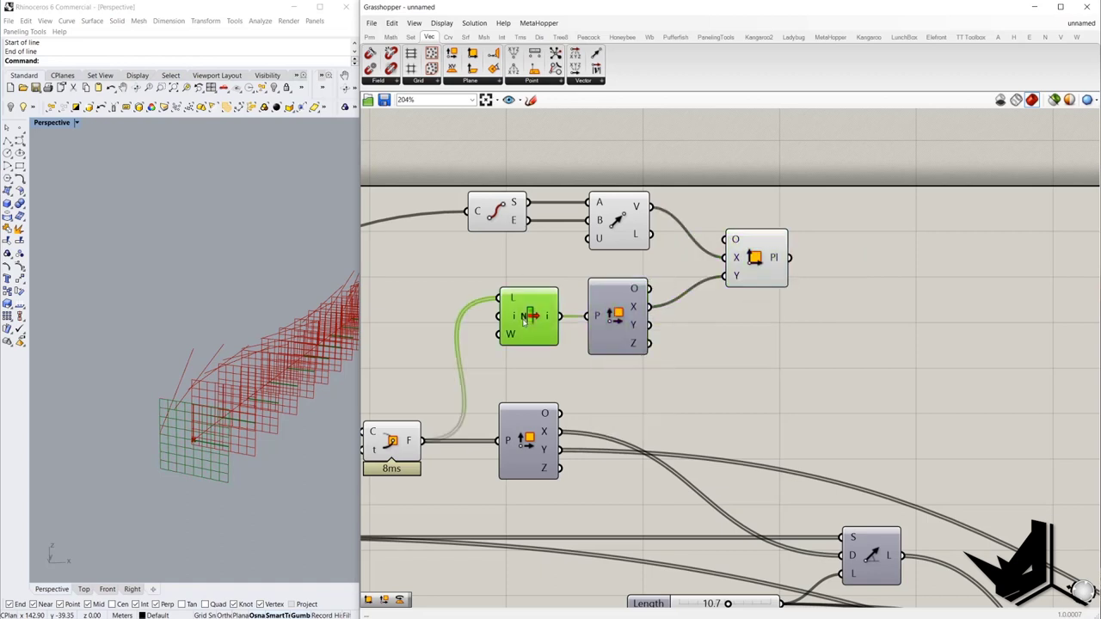
left_click(533, 270)
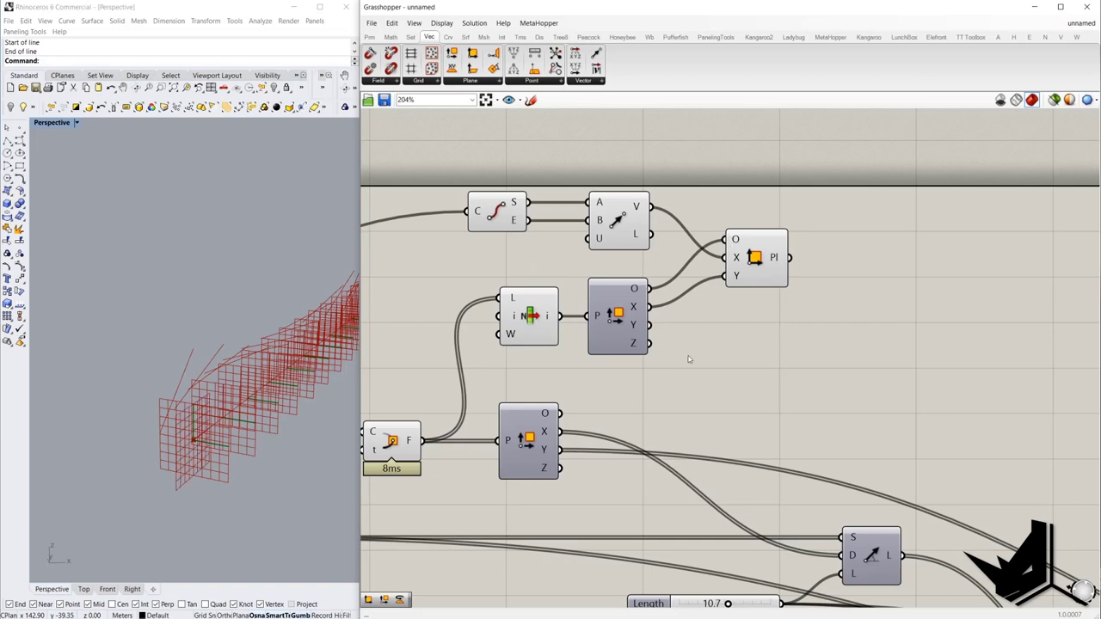
- Turn off the previews of the end points, vector, list item, copied Deconstruct Plane and curve frame components
left_click_drag(690, 362, 508, 198)
right_click(496, 136)
left_click(529, 151)
scroll(530, 312, "down", 3)
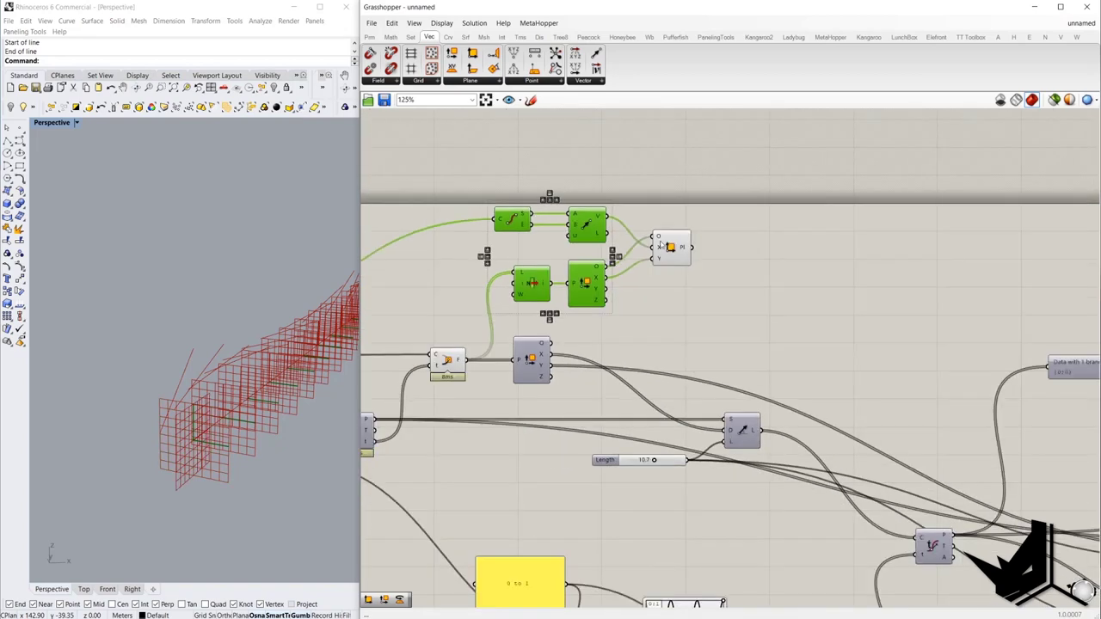
left_click(668, 248)
scroll(531, 311, "down", 2)
left_click(531, 311)
right_click(511, 276)
left_click(542, 290)
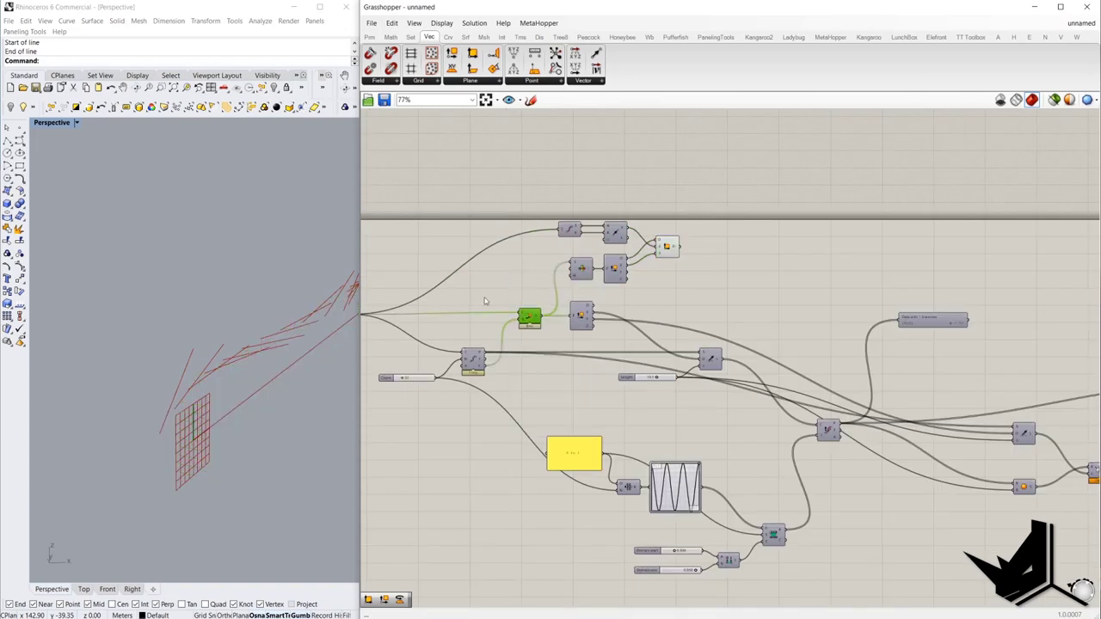
- Reposition Construct Plane, then shift it together with its four feeding components upward, clear of the main graph
scroll(188, 373, "down", 4)
right_click_drag(179, 373, 204, 381, "shift")
left_click_drag(661, 247, 673, 249)
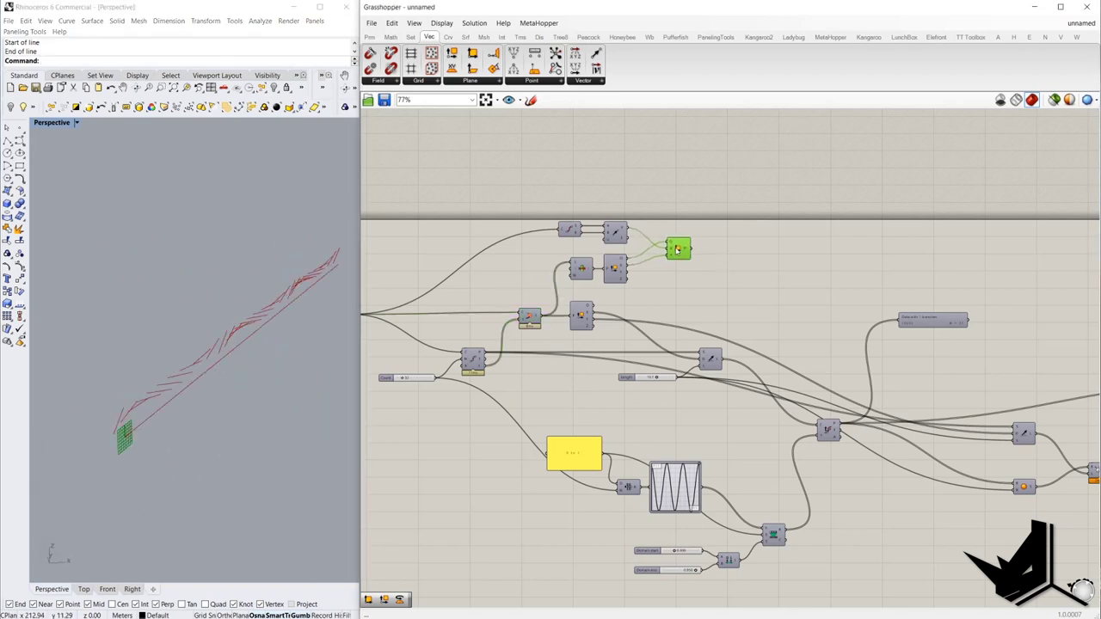
left_click_drag(719, 295, 590, 214)
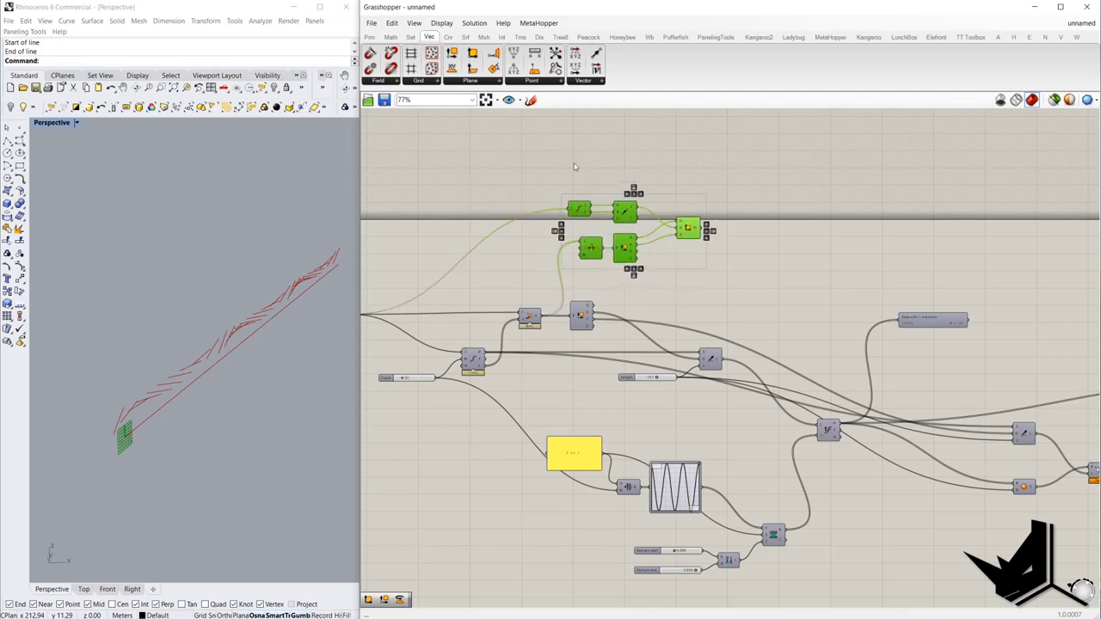
left_click(575, 164)
- Add a Mirror component above the final Line component
scroll(571, 159, "down", 3)
right_click_drag(983, 262, 792, 285)
scroll(793, 287, "up", 4)
double_click(880, 268)
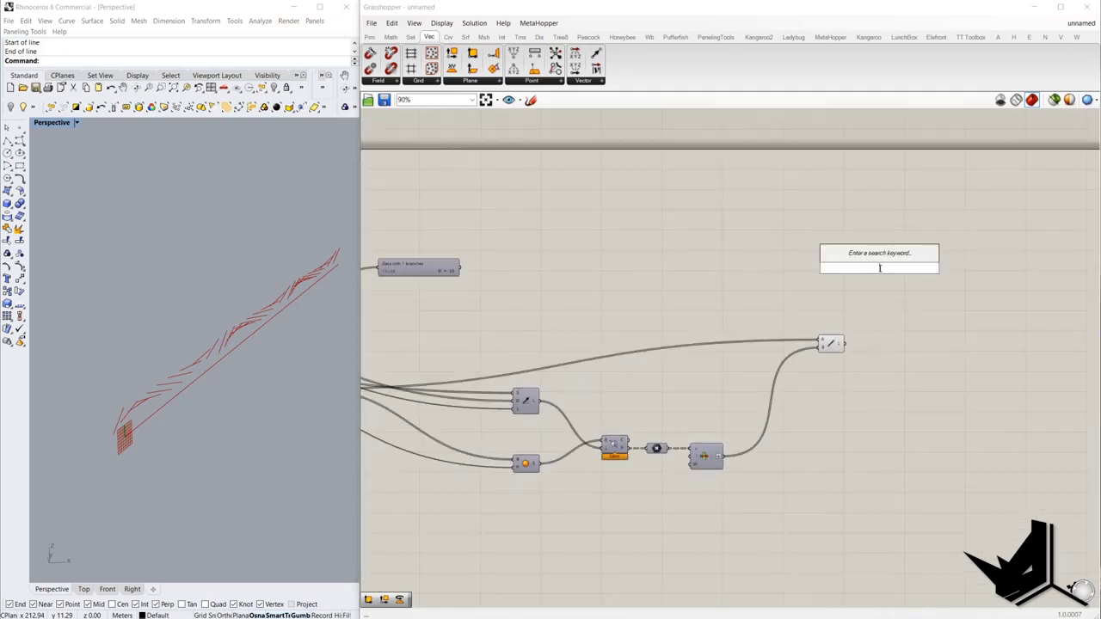
type("mirr")
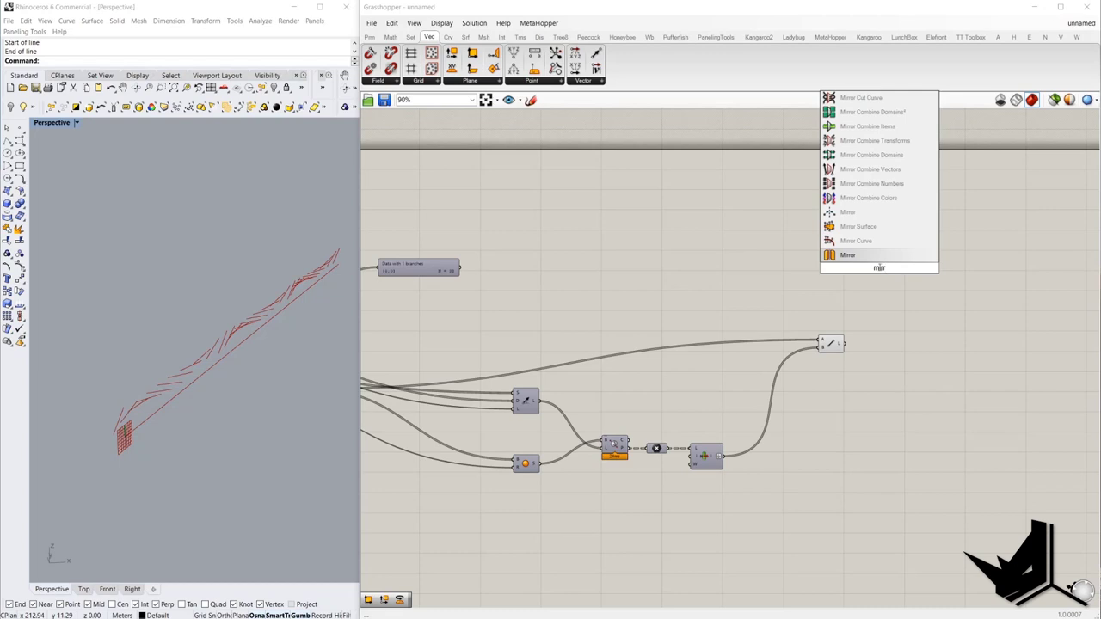
key("Return")
- Feed Mirror with the Line output as geometry and the constructed plane as the mirror plane
scroll(879, 266, "up", 3)
left_click_drag(858, 255, 626, 276)
scroll(979, 365, "down", 8)
scroll(711, 316, "up", 5)
scroll(657, 288, "up", 1)
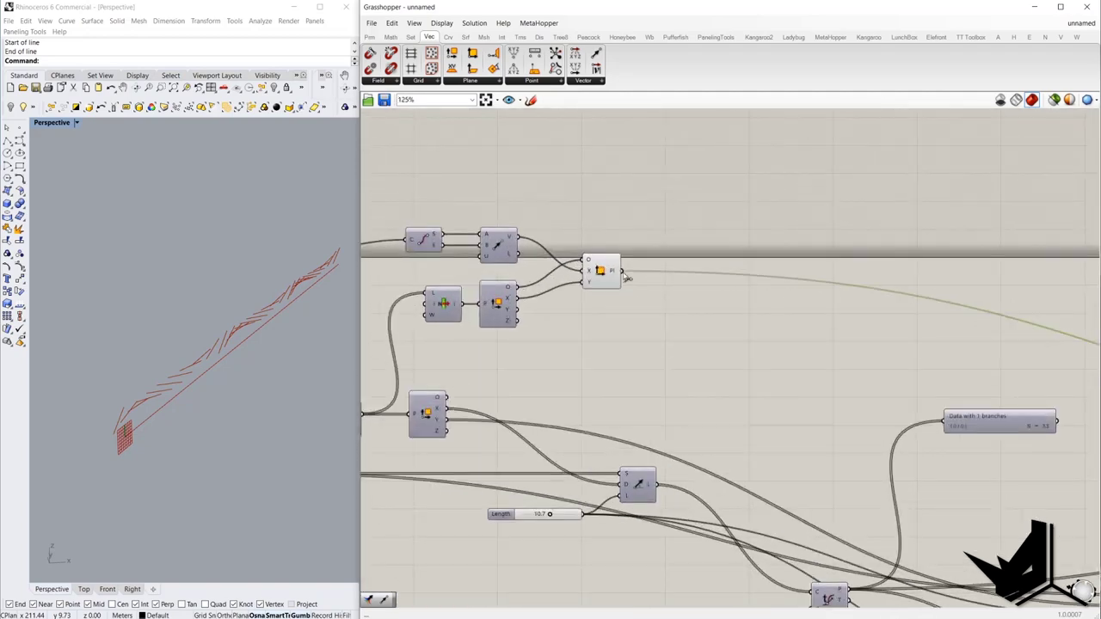
mouse_move(172, 331)
right_mouse_down()
mouse_move(296, 328)
mouse_move(172, 334)
right_mouse_up()
right_click_drag(822, 340, 566, 300)
scroll(566, 301, "down", 4)
scroll(938, 361, "up", 4)
right_click_drag(938, 361, 757, 350)
scroll(757, 351, "up", 1)
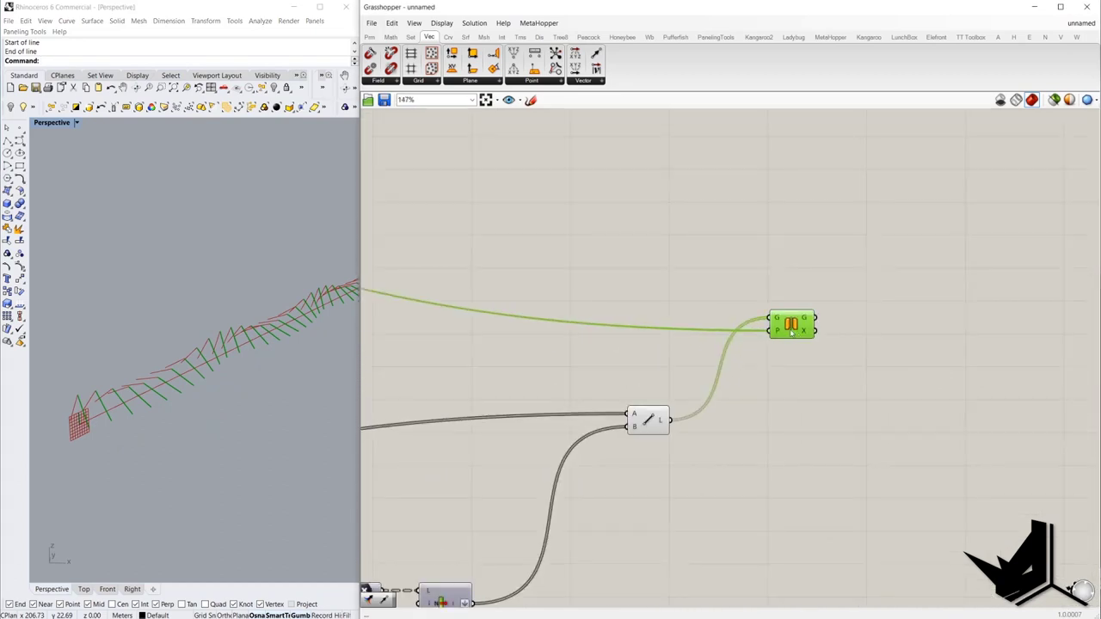
- Add a Merge component combining the mirrored lines with the original lines, and feed its result to a Param Viewer
left_click(892, 403)
double_click(893, 403)
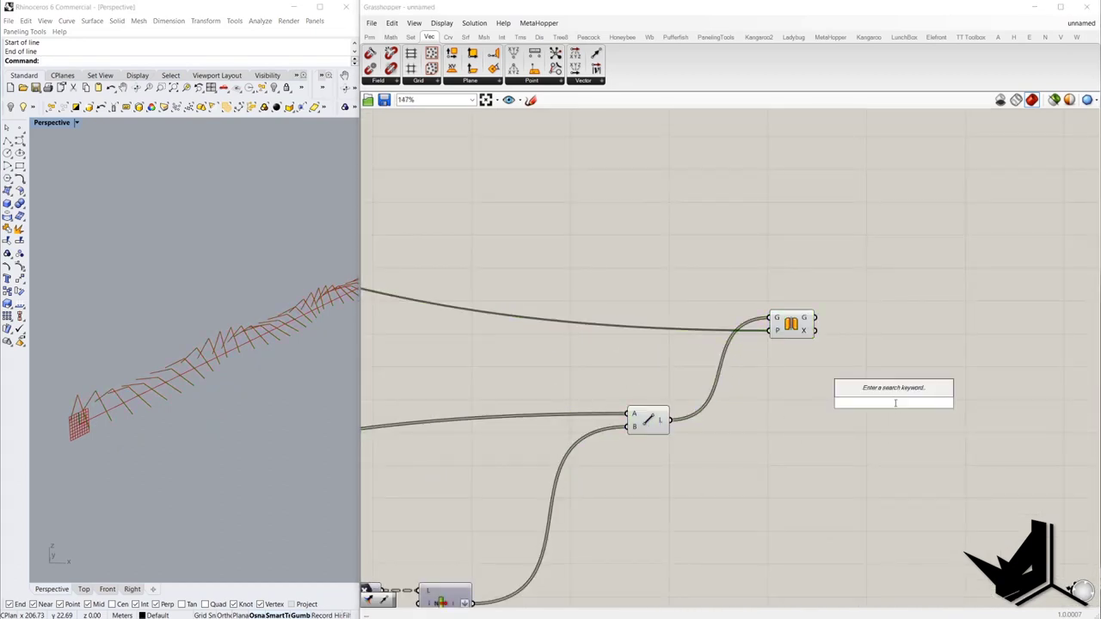
type("mer")
left_click(886, 389)
left_click_drag(869, 396, 849, 380)
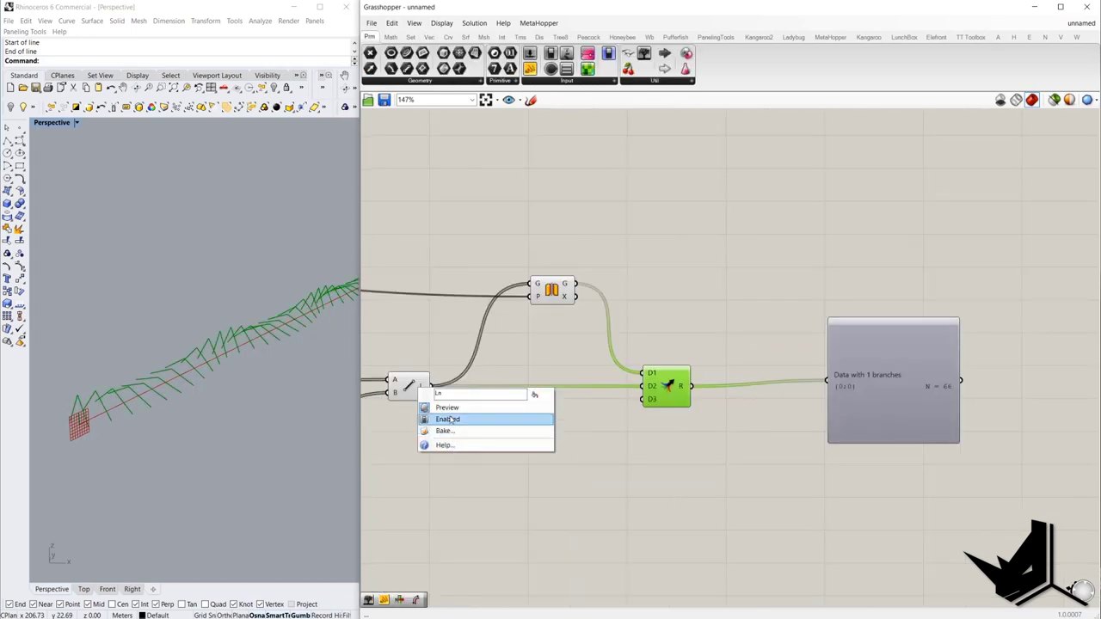
- Graft the output of the Line component that feeds Mirror and Merge
right_click(418, 384)
left_click(423, 389)
right_click(423, 387)
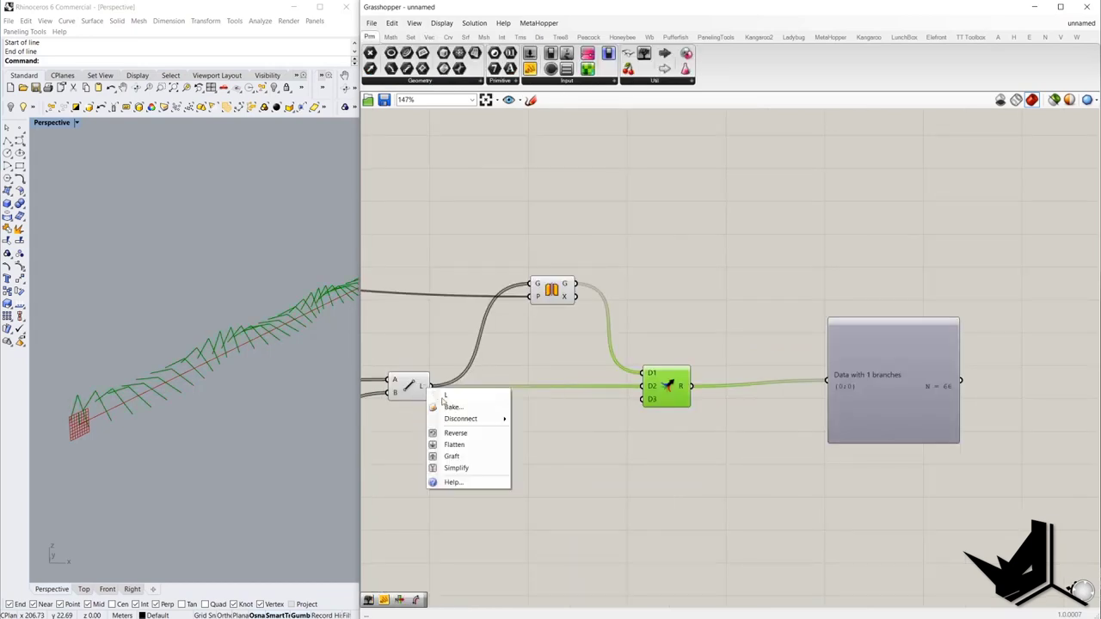
left_click(467, 456)
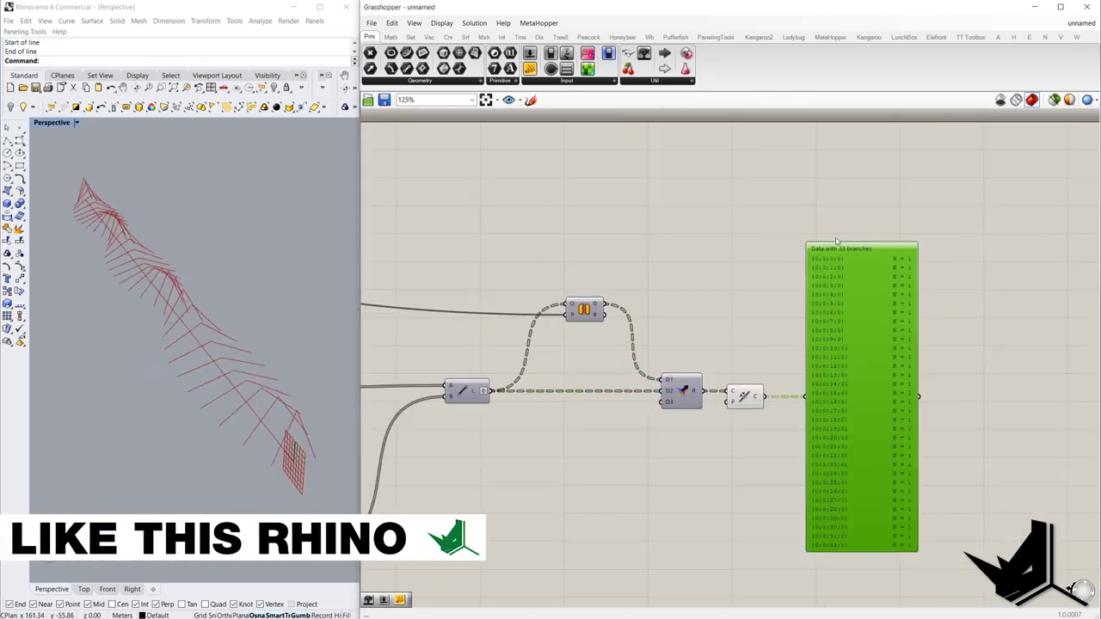
left_click_drag(788, 221, 914, 577)
left_click_drag(880, 210, 971, 416)
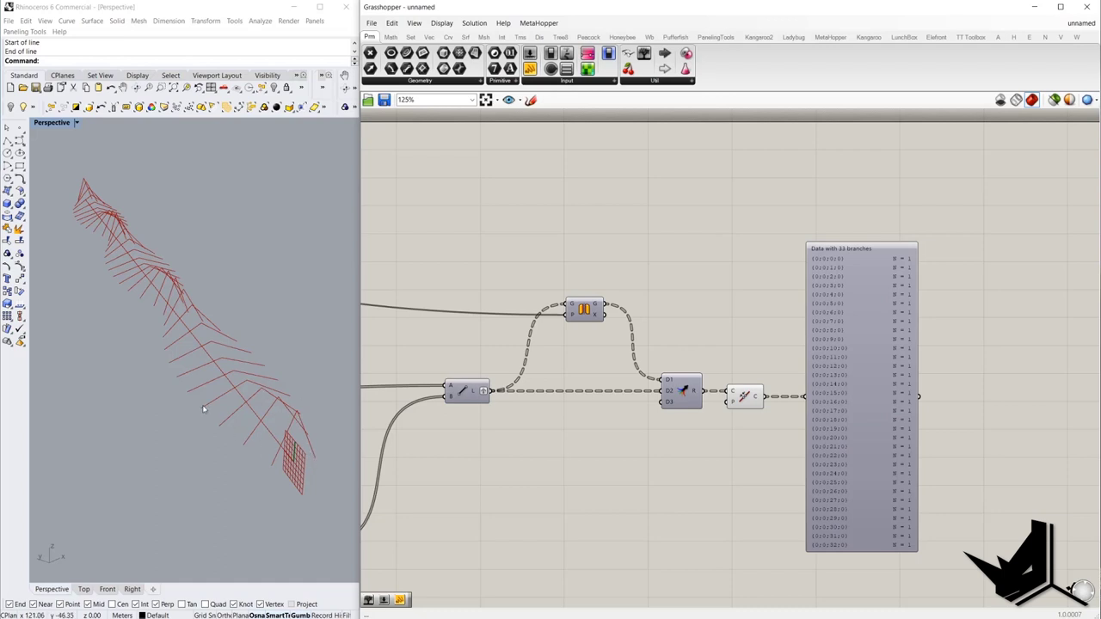
- Add an Offset Curve component and feed it the joined curves
double_click(653, 425)
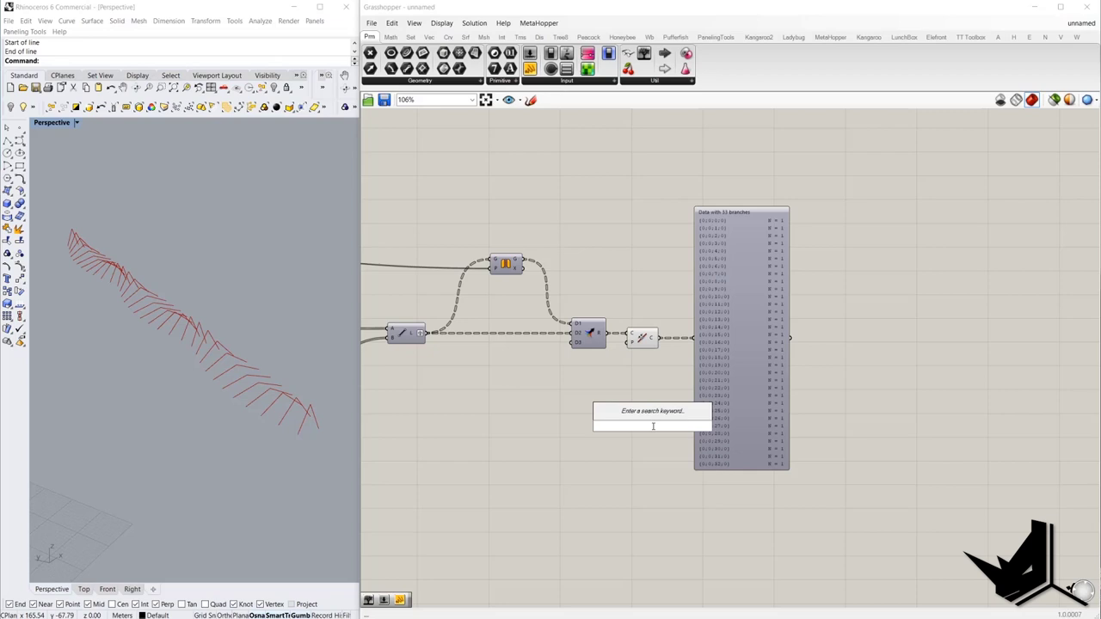
type("off")
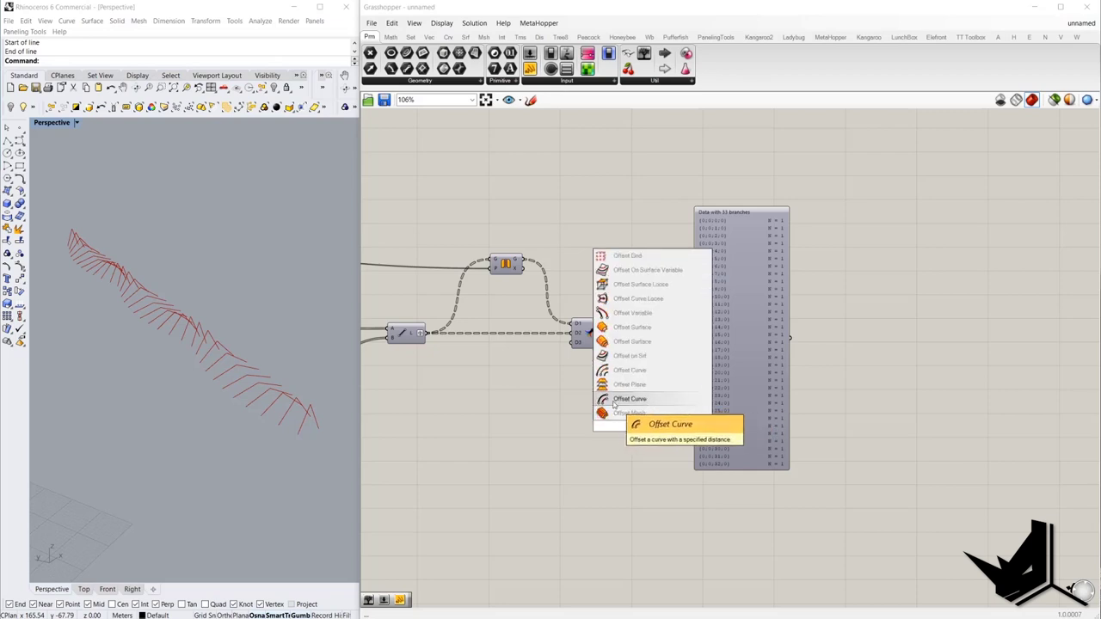
left_click(643, 399)
left_click_drag(659, 337, 728, 516)
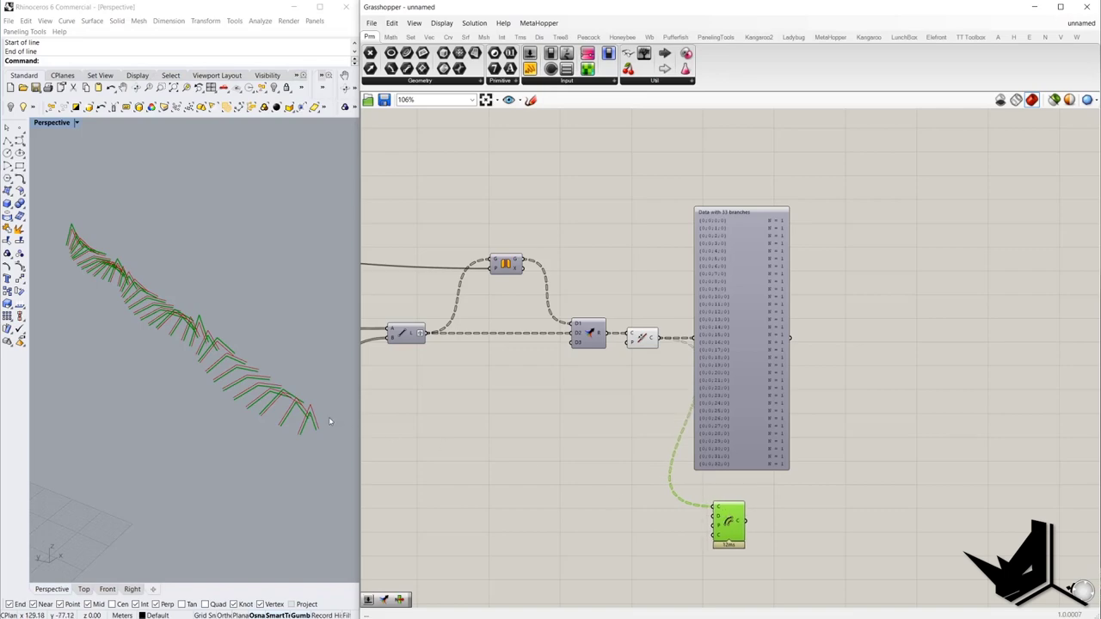
right_click_drag(331, 421, 270, 401)
scroll(704, 531, "up", 4)
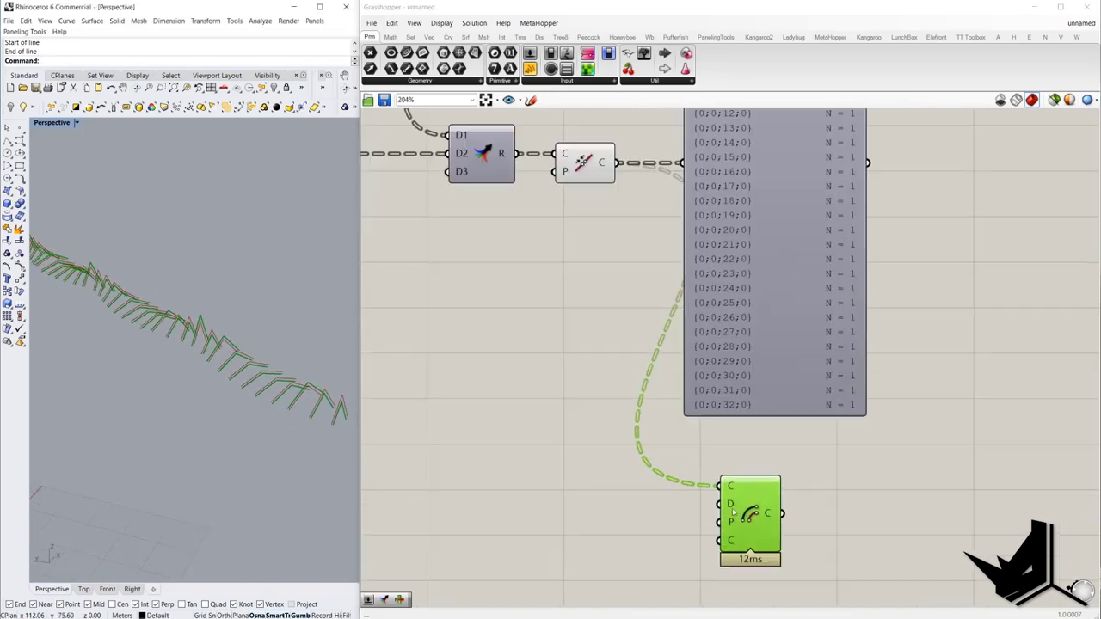
- Turn the curve frame component's preview back on
scroll(731, 508, "down", 5)
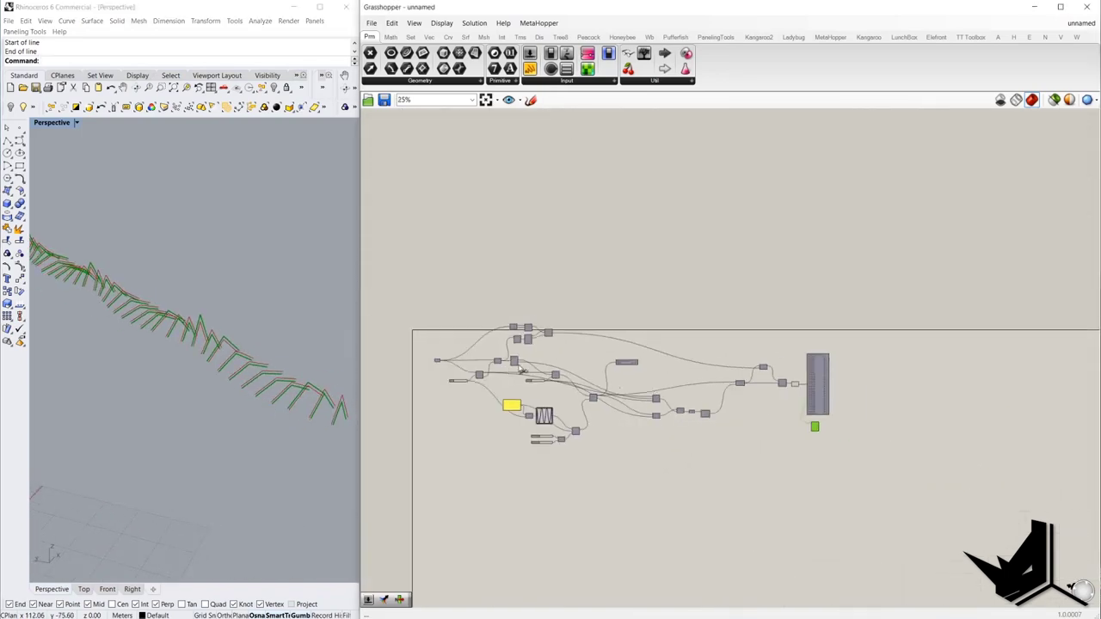
scroll(649, 444, "up", 4)
left_click(647, 444)
middle_click(647, 444)
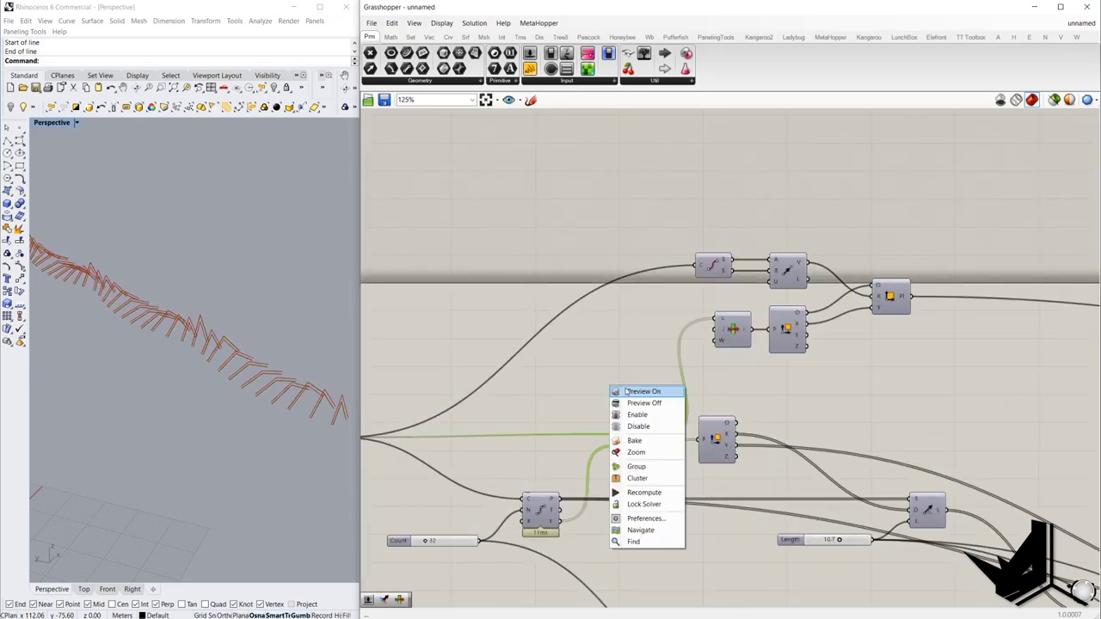
left_click(622, 392)
- Add a Param Viewer beside the curve frame component and connect it to the frames output
left_click_drag(652, 438, 831, 420)
scroll(565, 358, "down", 8)
scroll(828, 428, "up", 6)
scroll(818, 417, "down", 4)
scroll(532, 343, "up", 6)
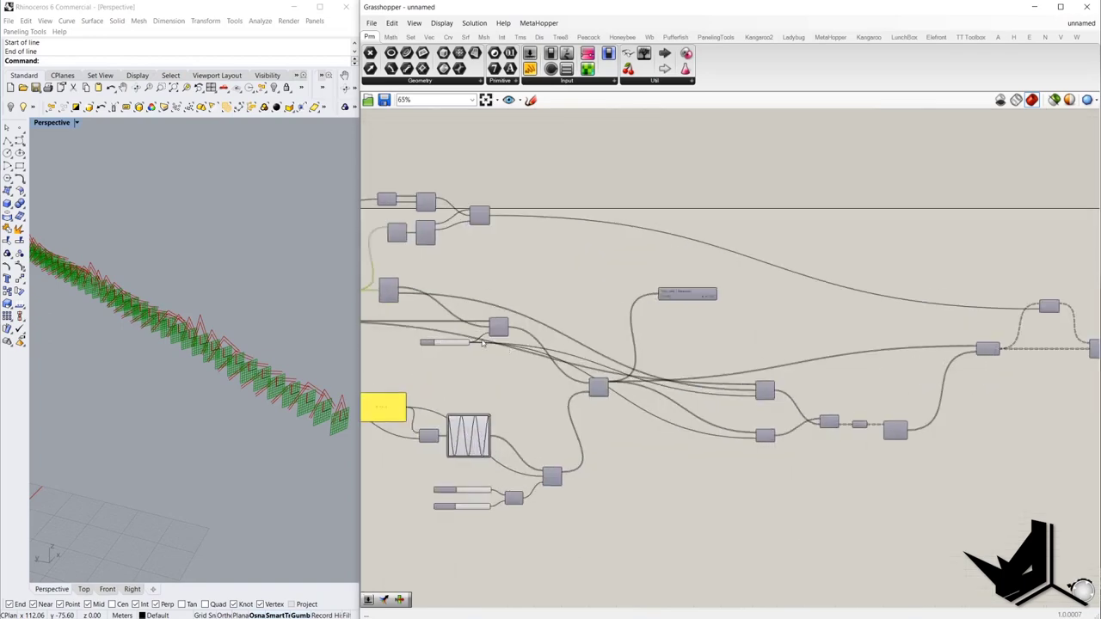
scroll(531, 342, "down", 5)
scroll(516, 344, "up", 4)
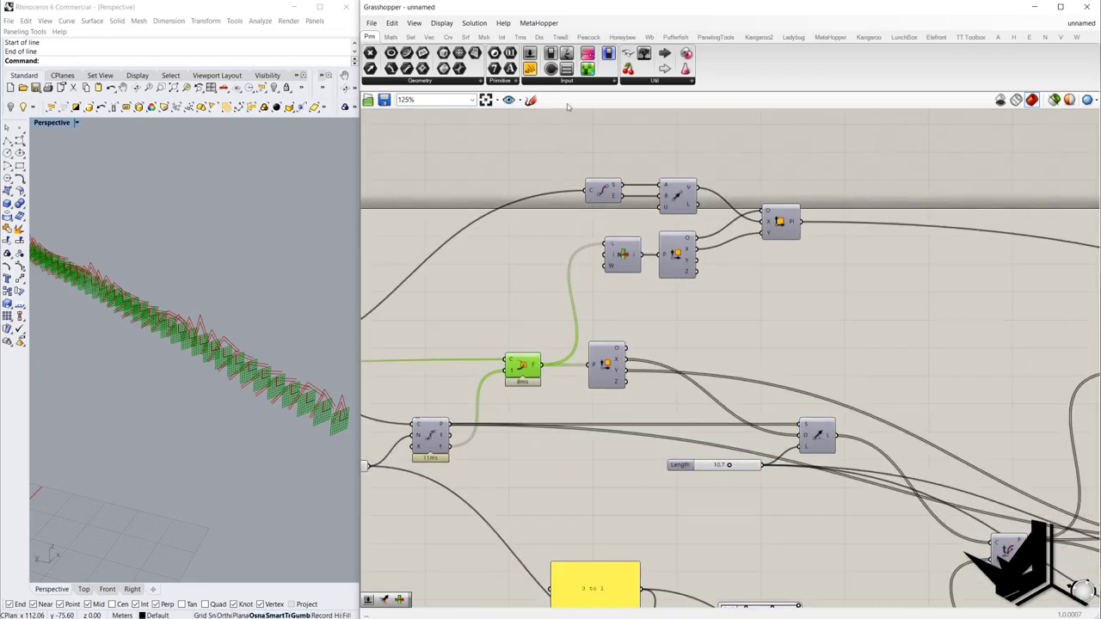
left_click(735, 310)
left_click_drag(678, 310, 540, 367)
left_click(699, 307)
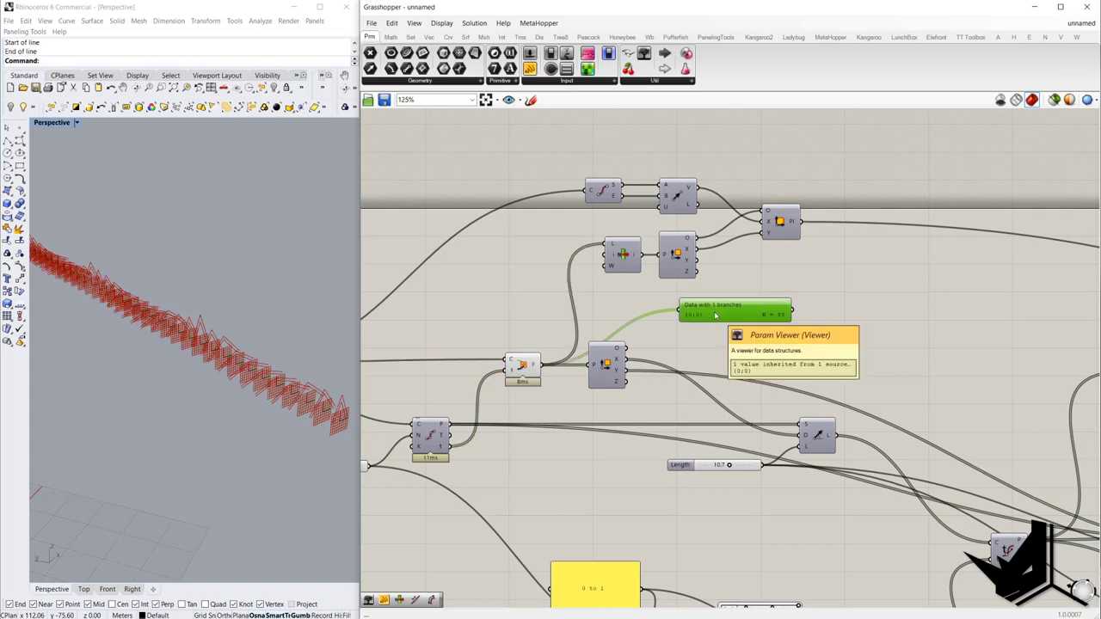
- Delete the Param Viewer on the curve frames output and flatten the Join Curves output
key("Delete")
scroll(687, 322, "down", 6)
right_click_drag(1053, 407, 691, 396)
scroll(745, 369, "up", 7)
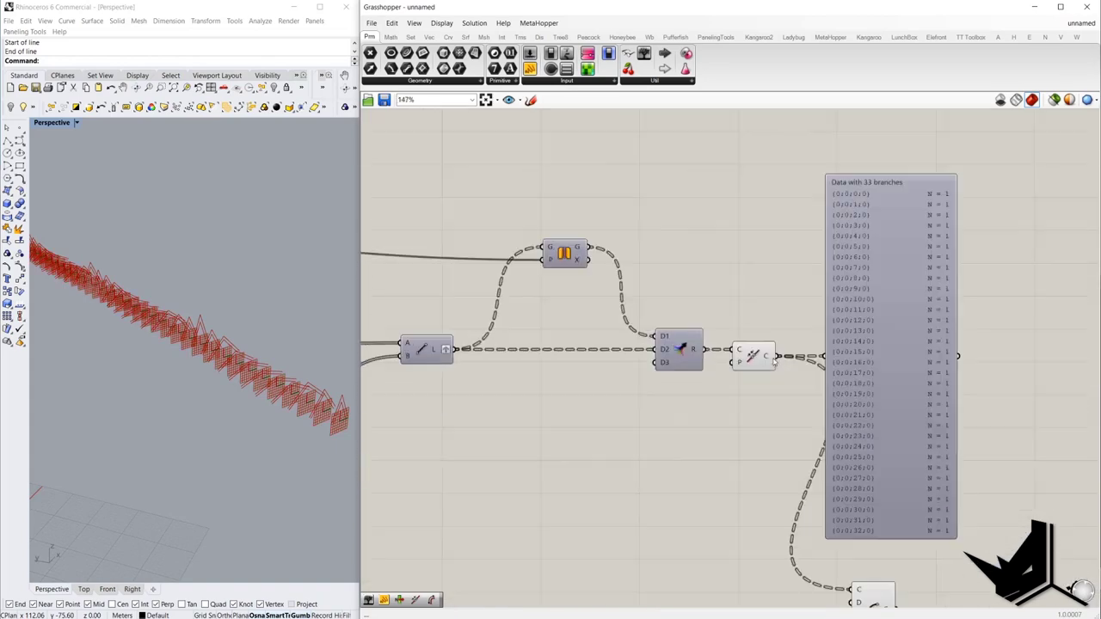
right_click(768, 359)
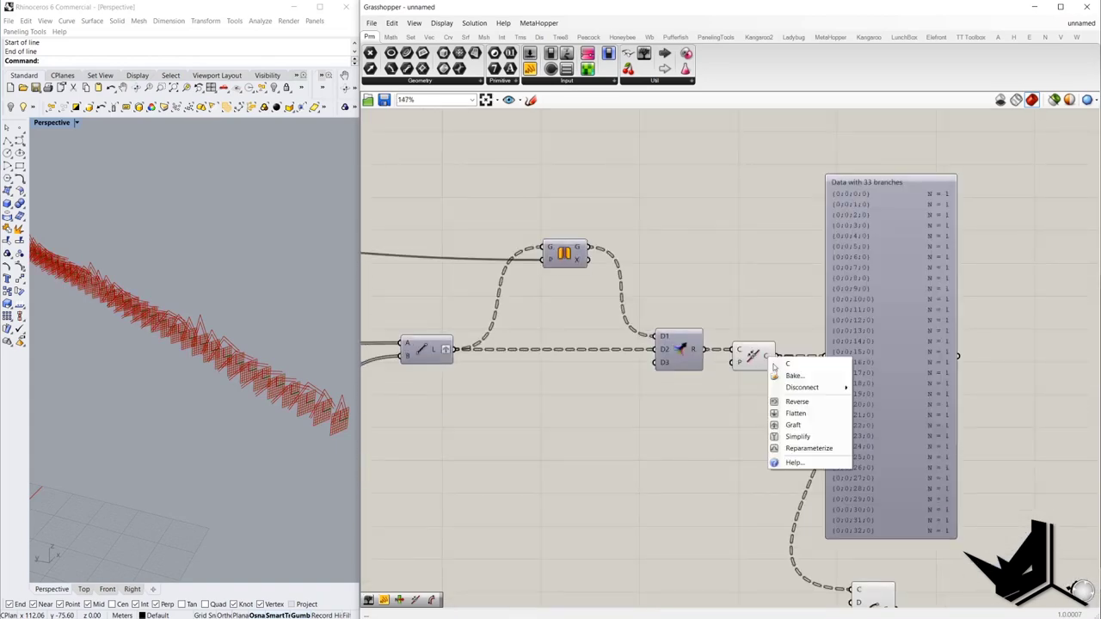
left_click(790, 410)
- Add a number slider ranging from 0 to 0.50 and connect it to the Offset Curve's distance input
scroll(794, 446, "down", 6)
scroll(809, 481, "up", 4)
left_click_drag(792, 460, 688, 400)
scroll(882, 477, "down", 9)
scroll(640, 449, "up", 5)
scroll(688, 402, "up", 3)
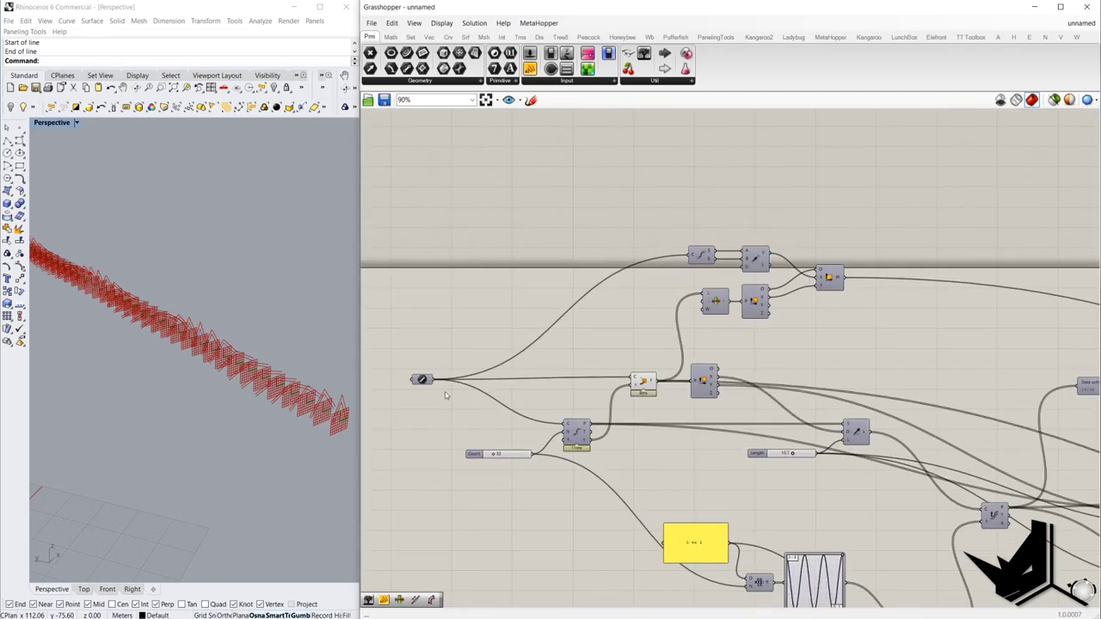
double_click(668, 438)
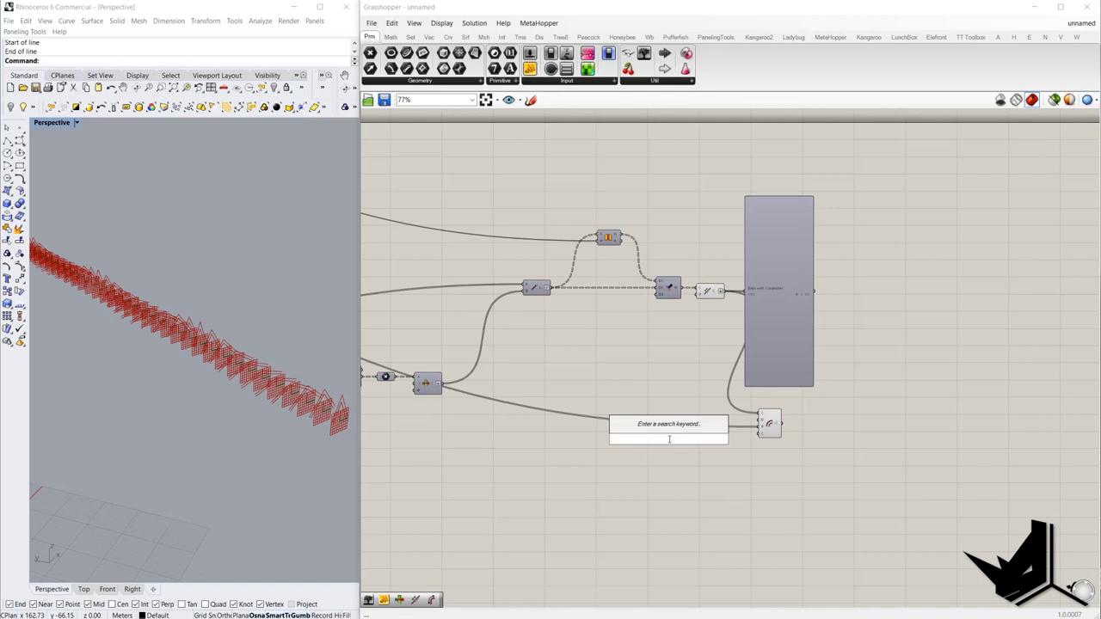
type("0<0.50")
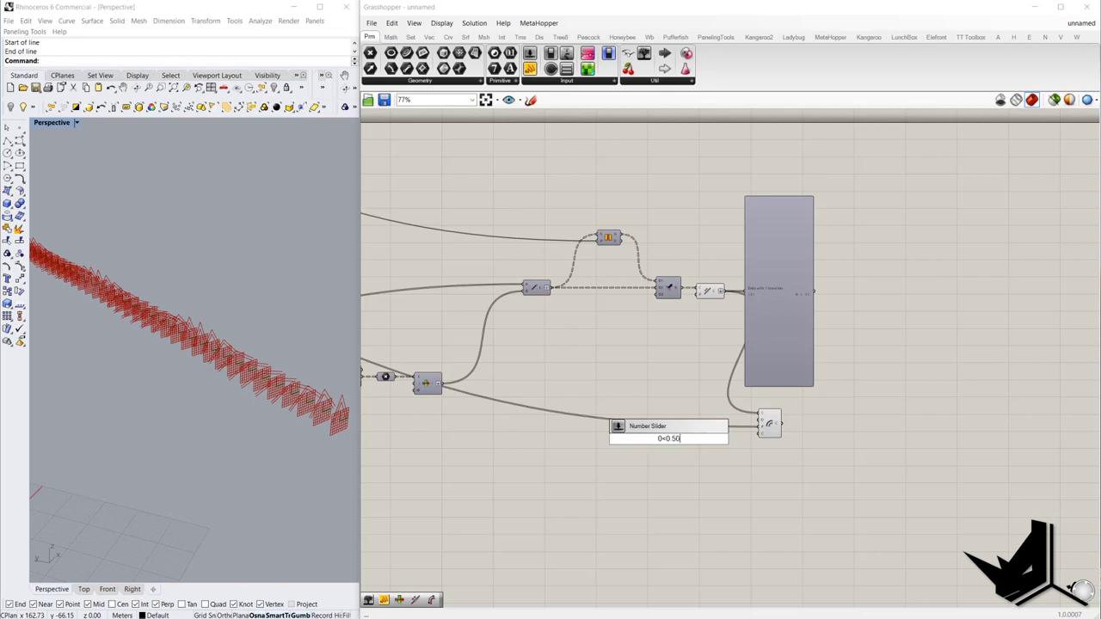
key("Return")
scroll(701, 447, "up", 3)
left_click_drag(700, 449, 815, 408)
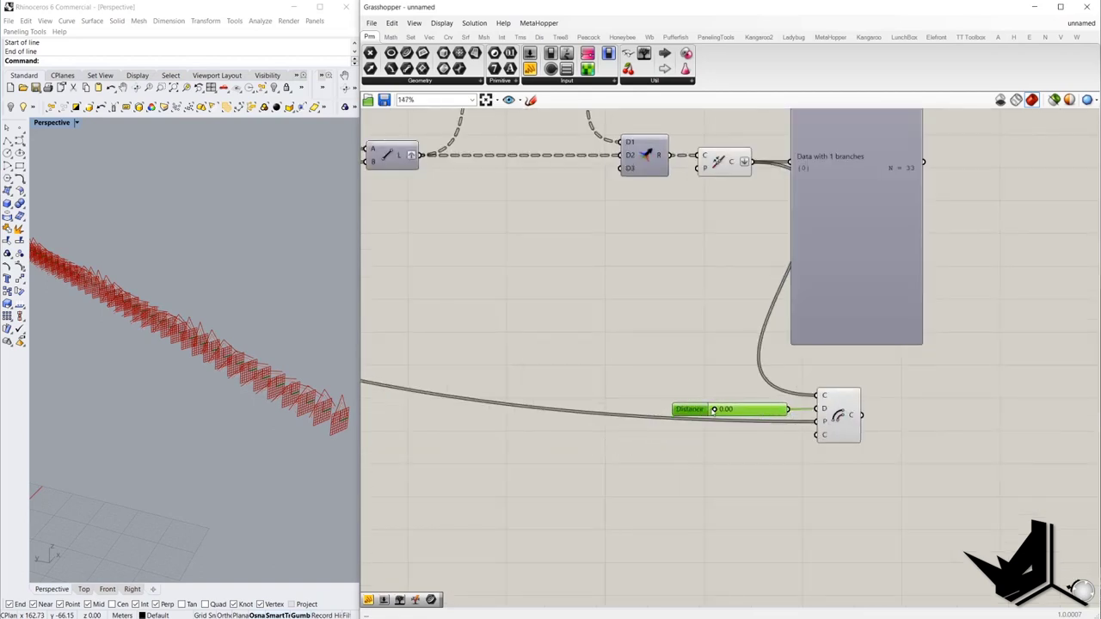
- Set the offset distance slider to 0.40 and inspect the offset rib curves in the perspective view
left_click_drag(712, 410, 815, 422)
scroll(241, 377, "up", 6)
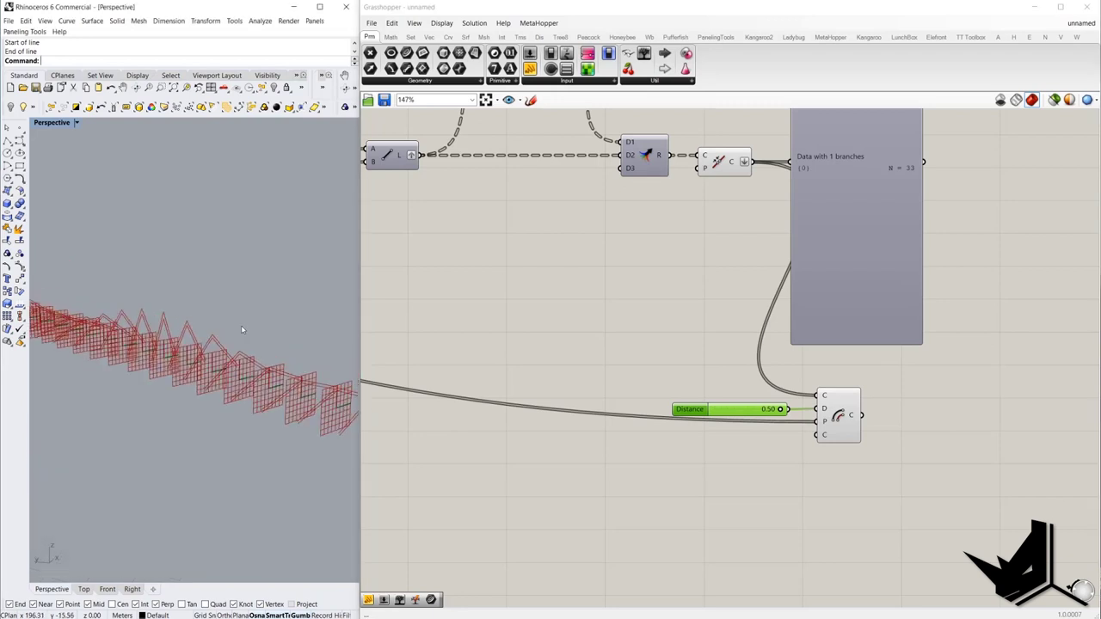
scroll(274, 367, "down", 10)
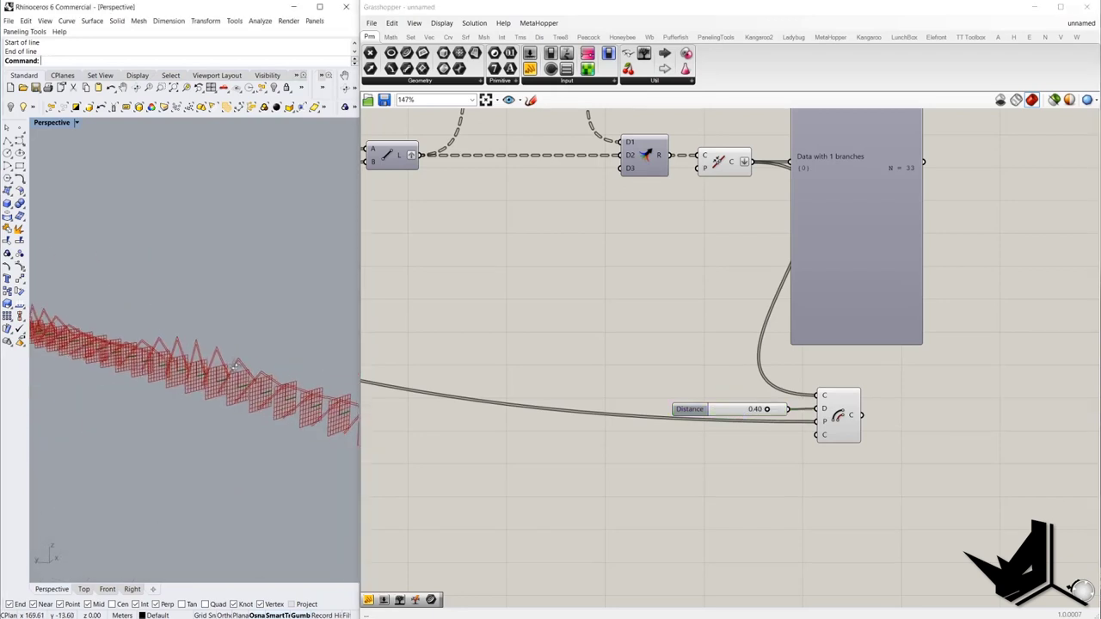
right_click_drag(274, 367, 199, 344)
- Turn off the preview of the curve frame component
scroll(796, 376, "down", 5)
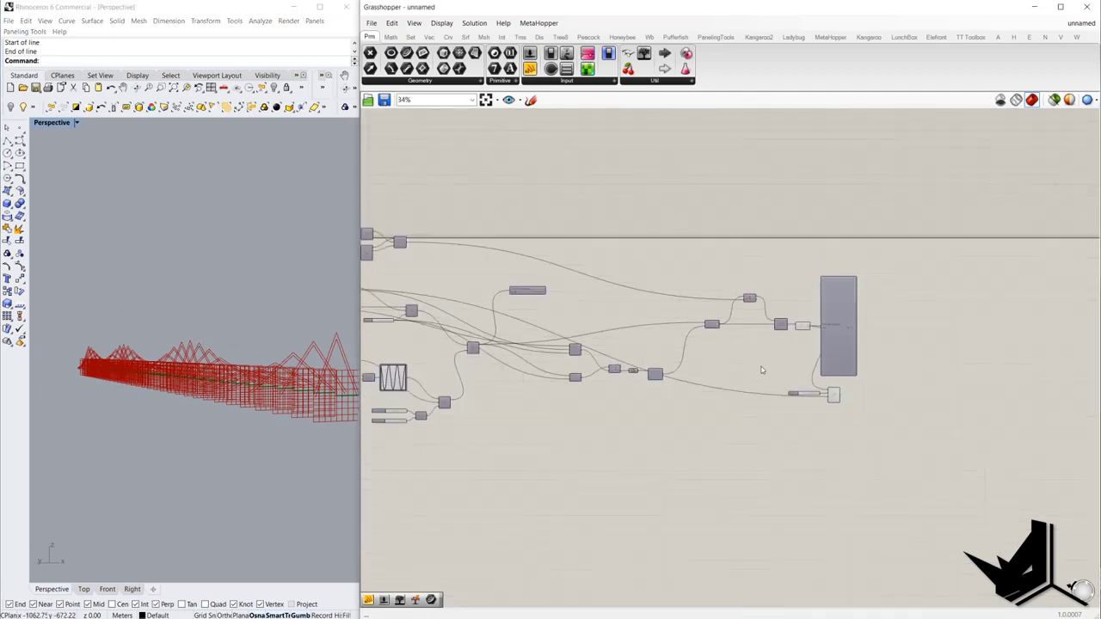
scroll(600, 306, "up", 3)
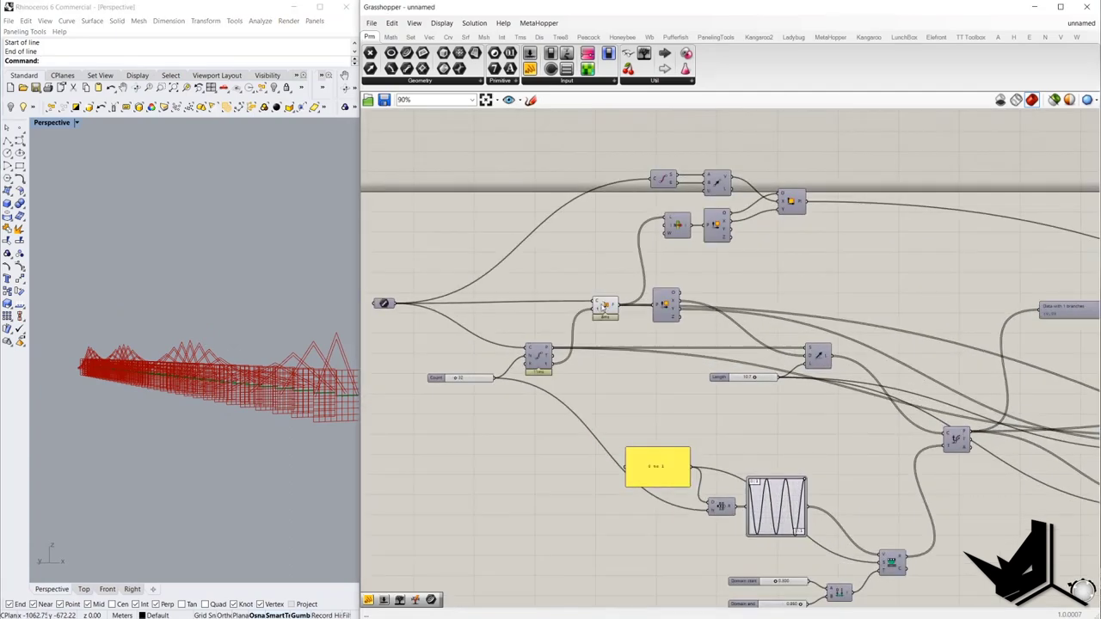
right_click(605, 305)
key("Escape")
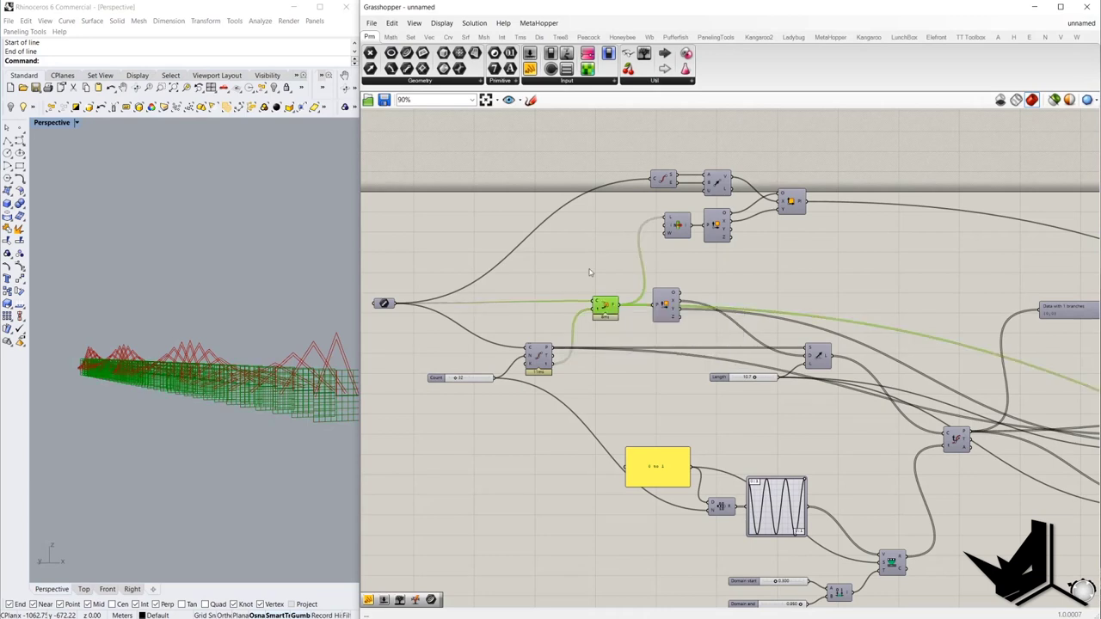
right_click(590, 272)
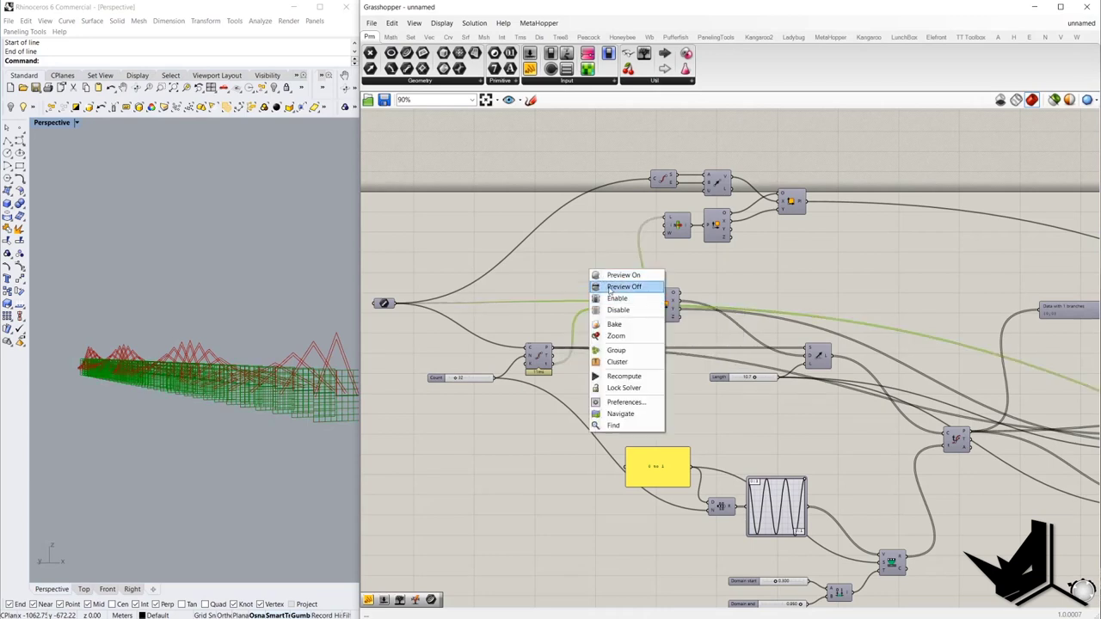
left_click(620, 286)
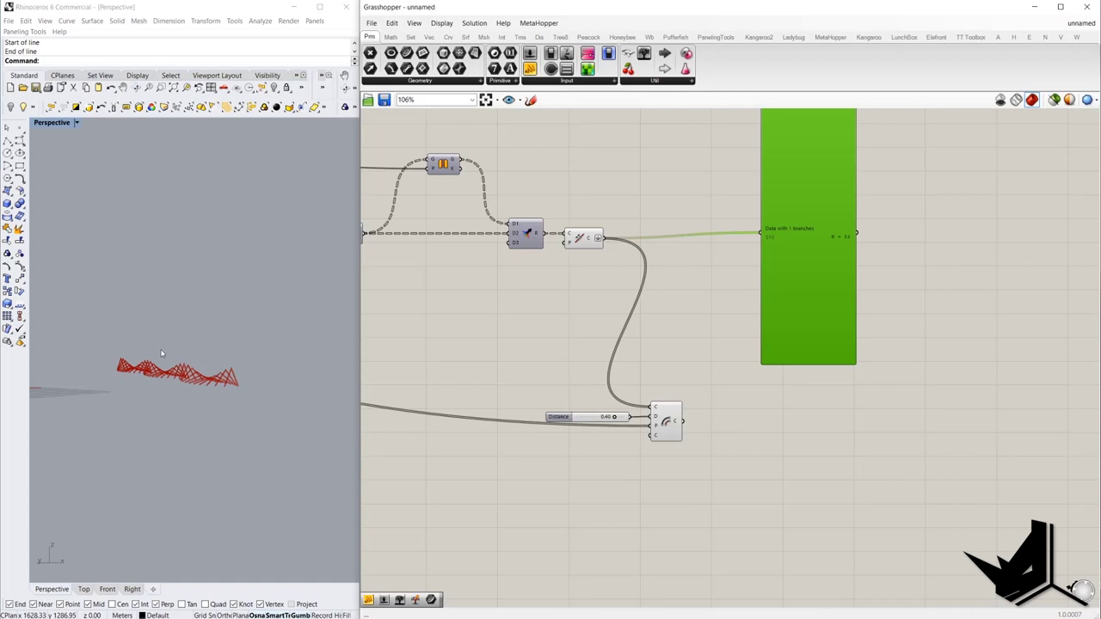
- Add a Loft component between Join Curves and the Param Viewer, shifting the viewer away to make room
right_click_drag(198, 404, 251, 422)
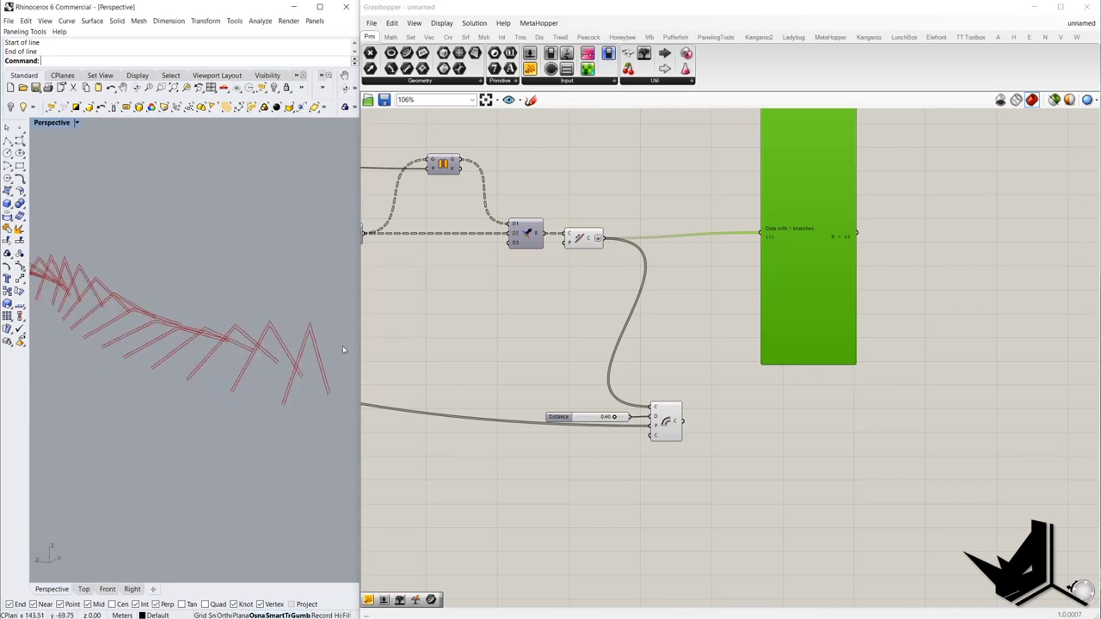
scroll(346, 350, "up", 3)
double_click(712, 296)
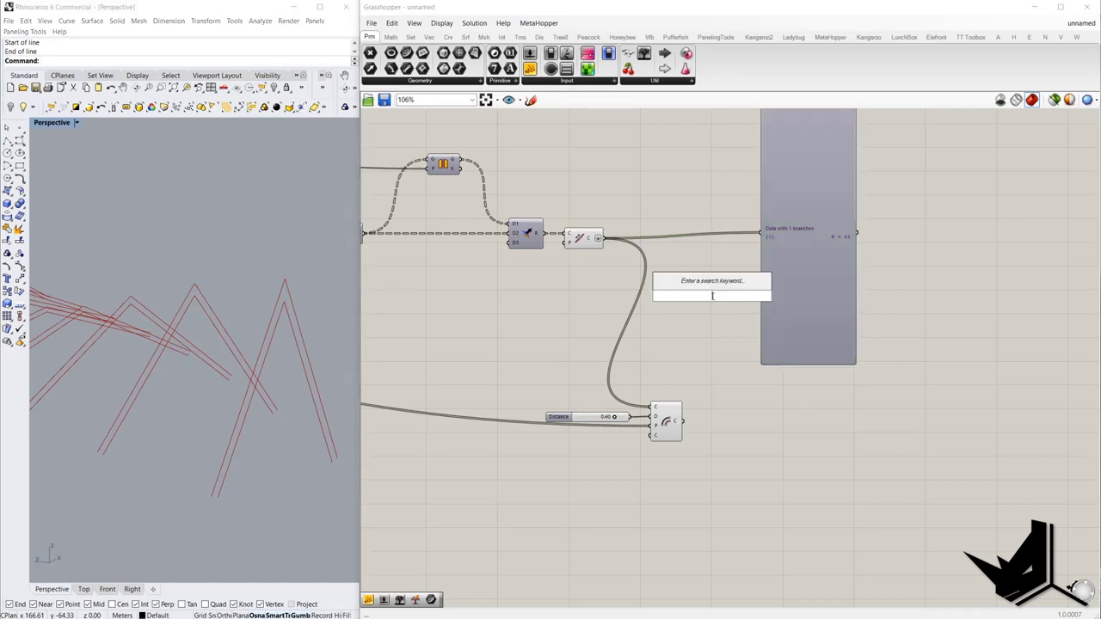
type("loft")
key("Return")
left_click_drag(805, 276, 883, 278)
left_click_drag(714, 295, 759, 295)
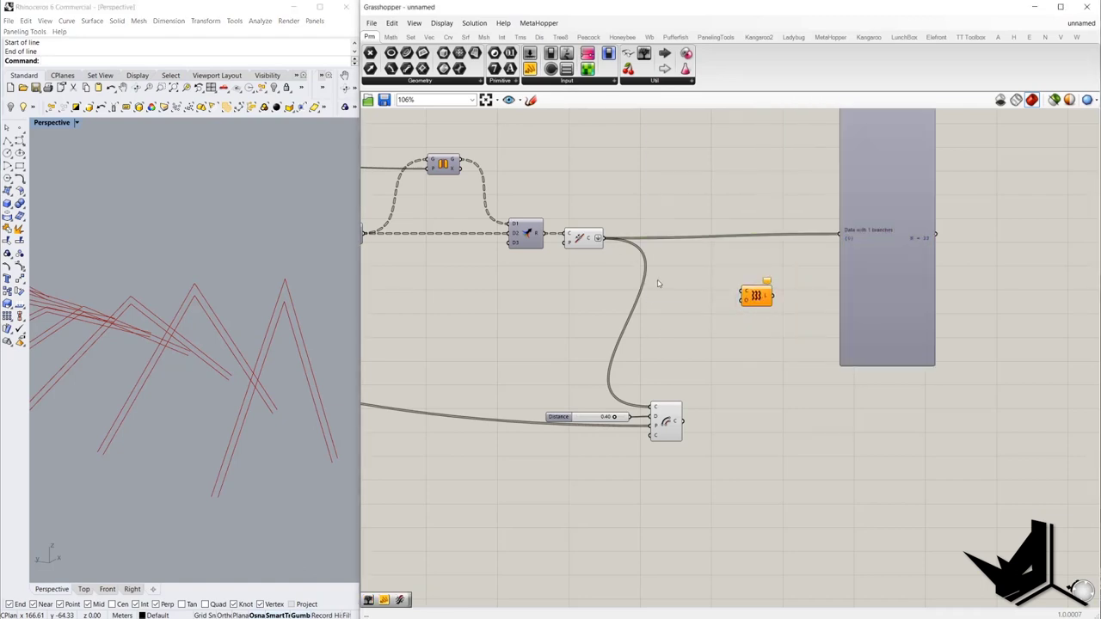
- Add two Graft Tree components, feeding one with the joined curves and the other with the offset curves
double_click(658, 283)
type("graft")
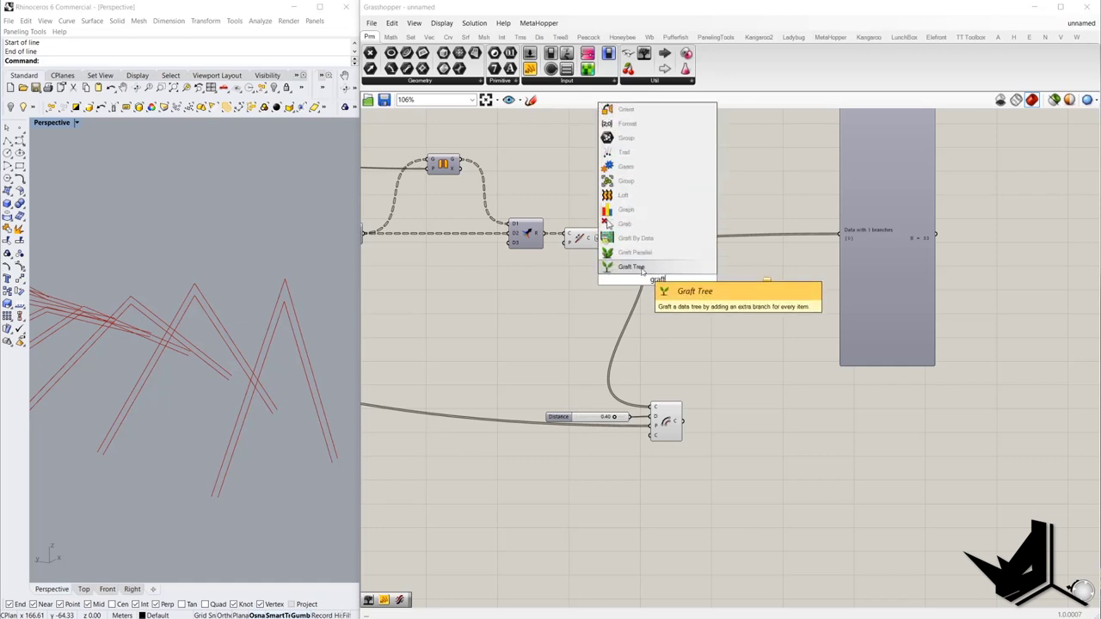
left_click(642, 271)
left_click_drag(600, 239, 857, 214)
key("ctrl+c")
key("ctrl+v")
left_click(708, 268)
right_click_drag(857, 214, 785, 263)
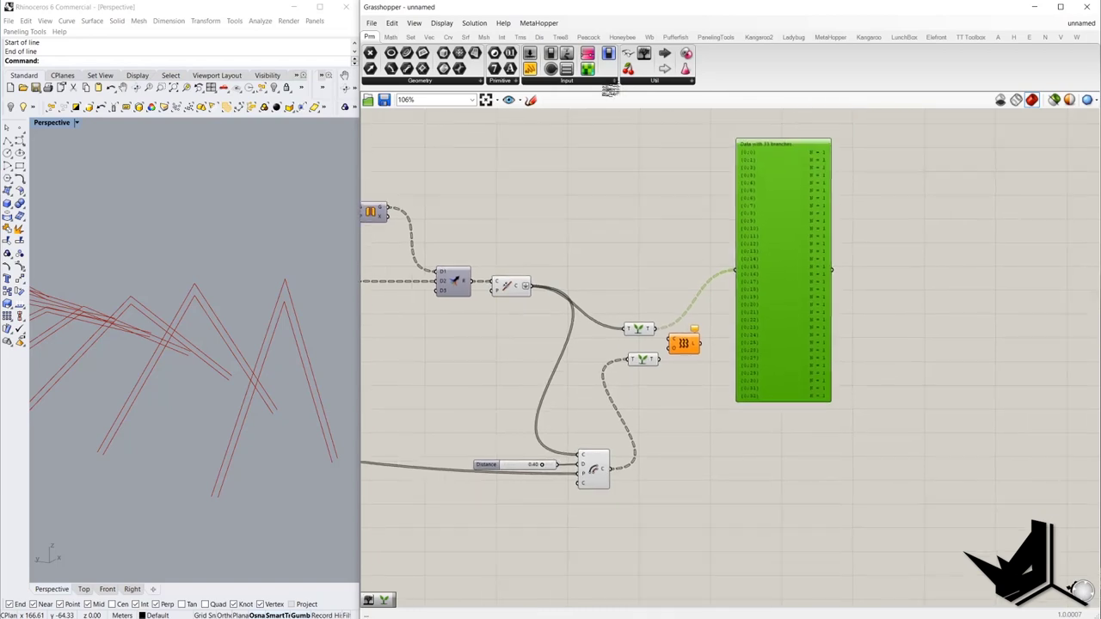
- Add a second Param Viewer below the first and connect it to the grafted offset curves
left_click(643, 53)
left_click(741, 463)
left_click_drag(689, 463, 659, 360)
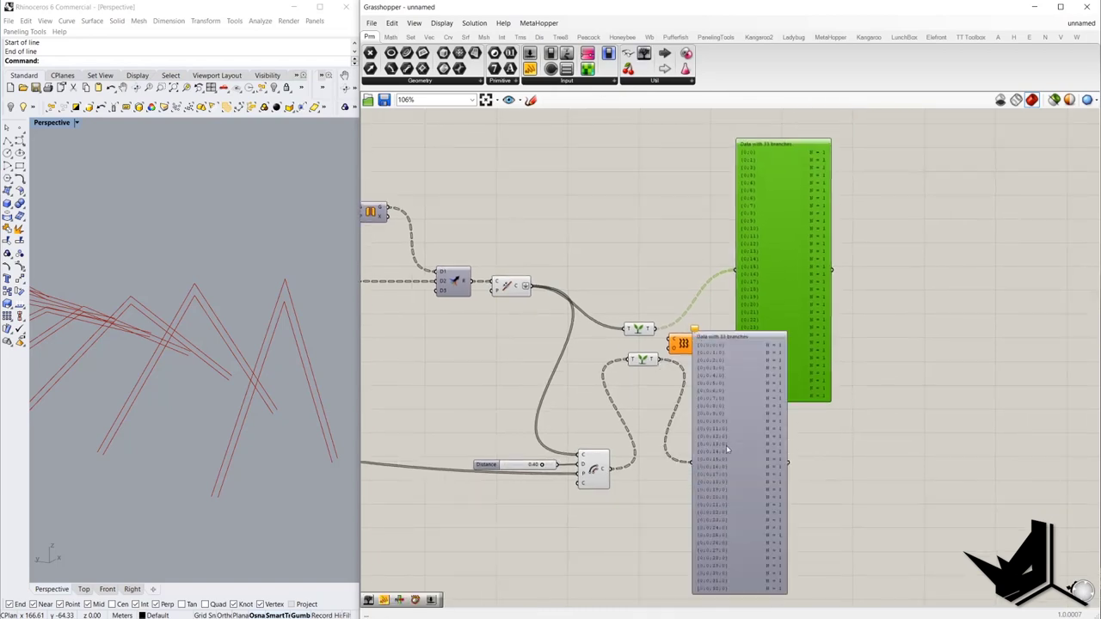
left_click_drag(728, 460, 771, 551)
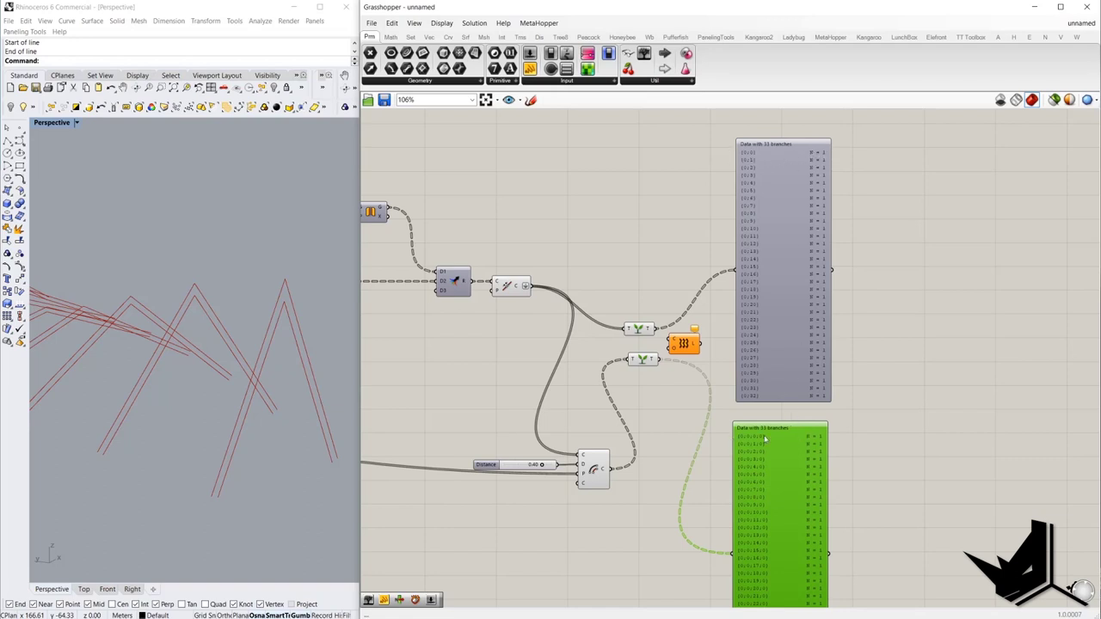
- Connect both Graft Tree outputs to the Loft component's curves input
left_click_drag(656, 328, 698, 358)
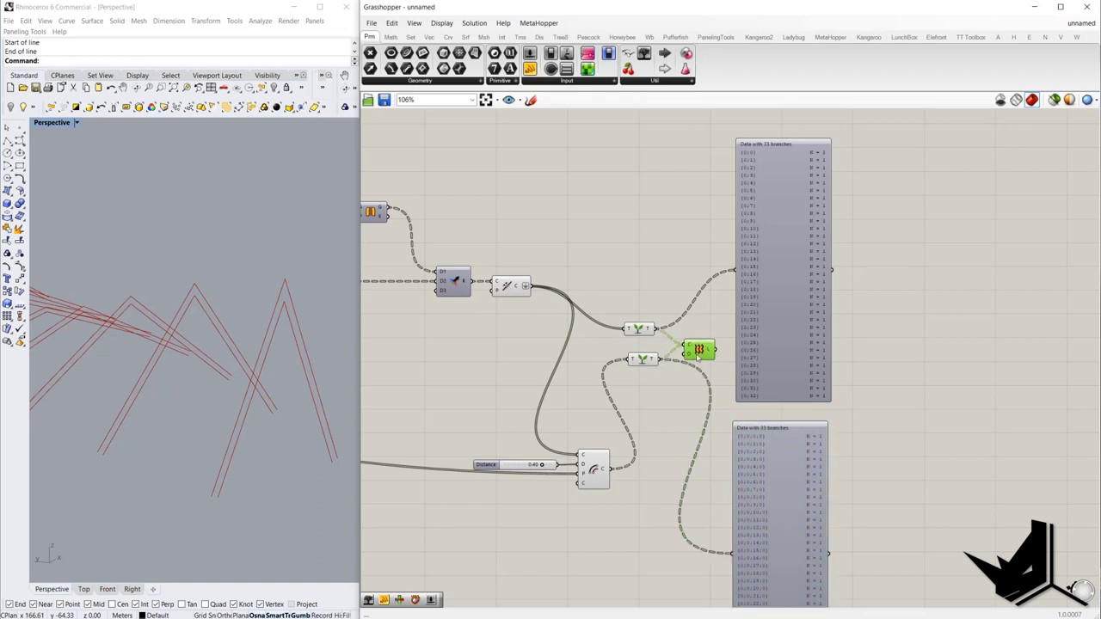
right_click_drag(741, 409, 731, 380)
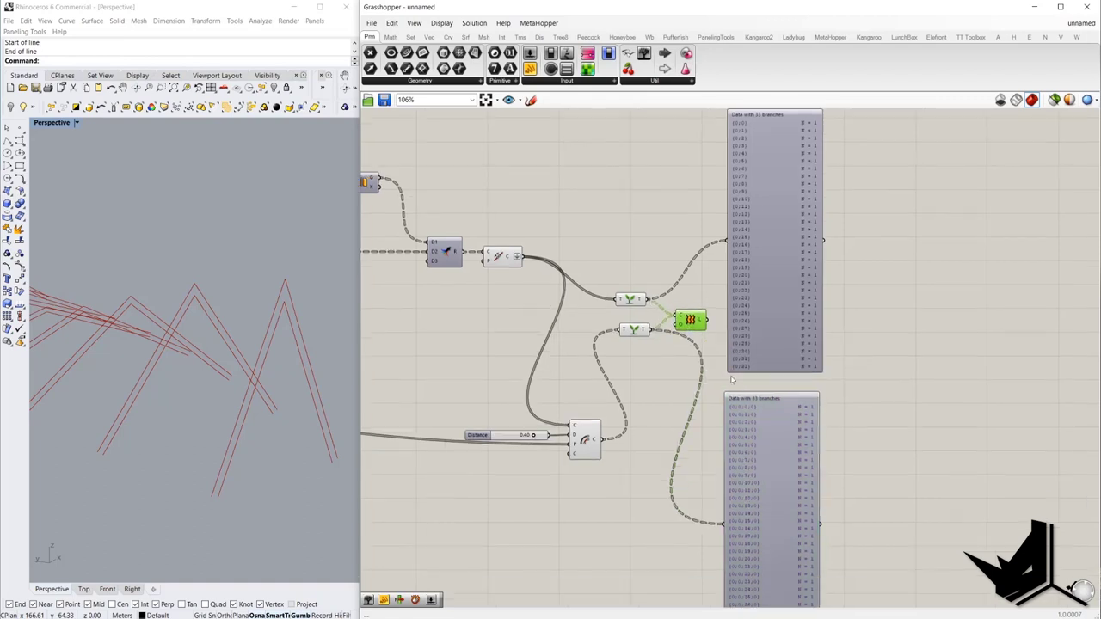
right_click_drag(759, 292, 730, 362)
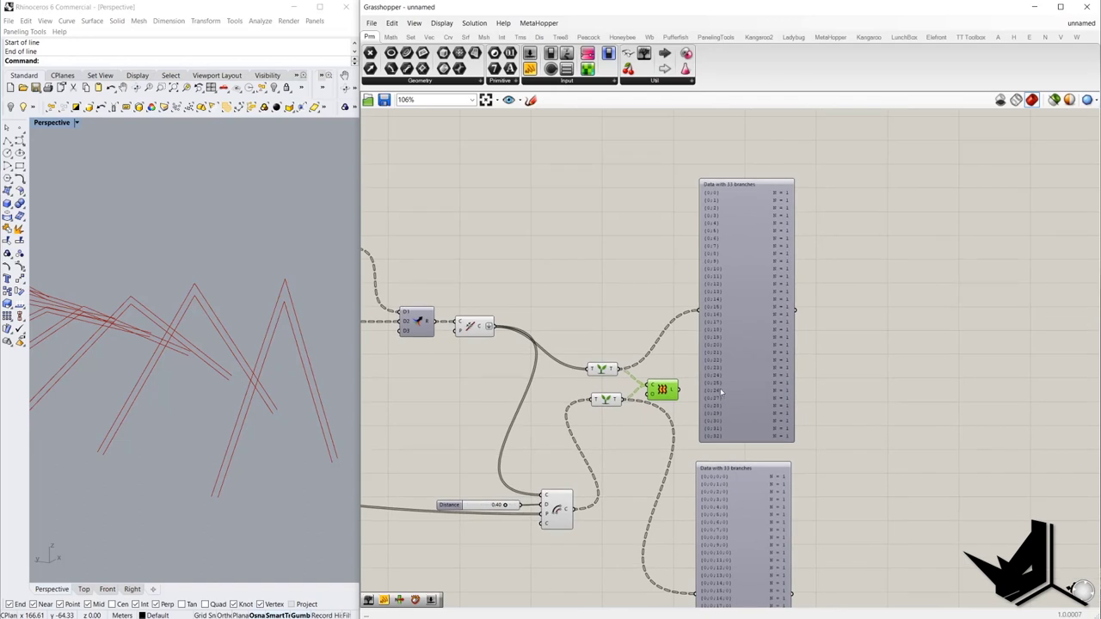
- Simplify the outputs of both Graft Tree components and inspect the lofted ribs in the perspective view
scroll(720, 392, "up", 3)
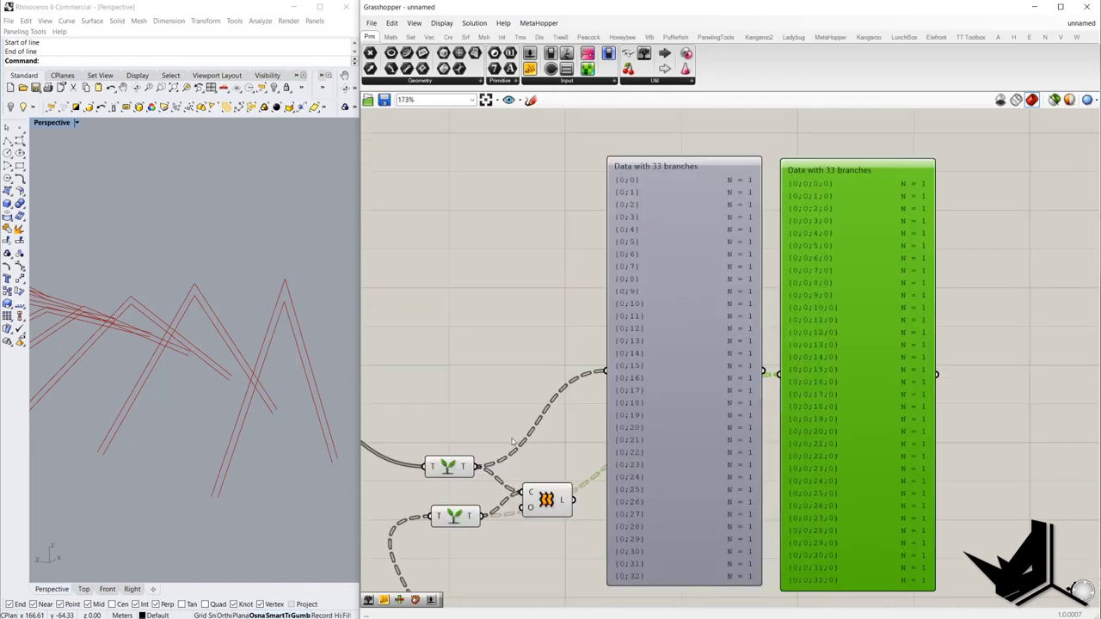
right_click(470, 469)
left_click(509, 550)
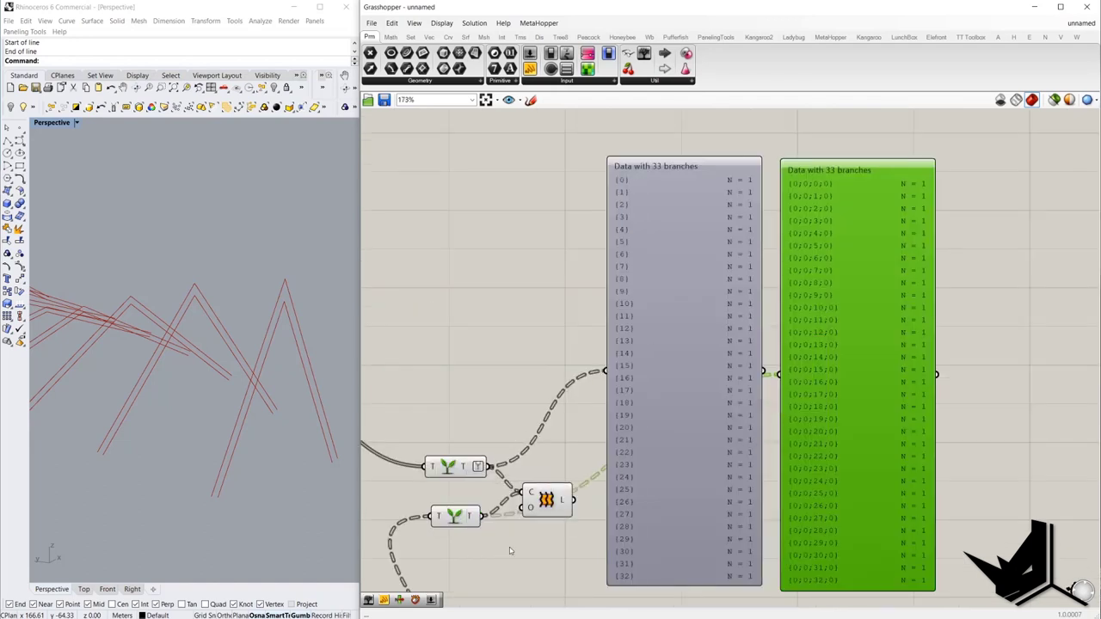
right_click(474, 521)
left_click(509, 591)
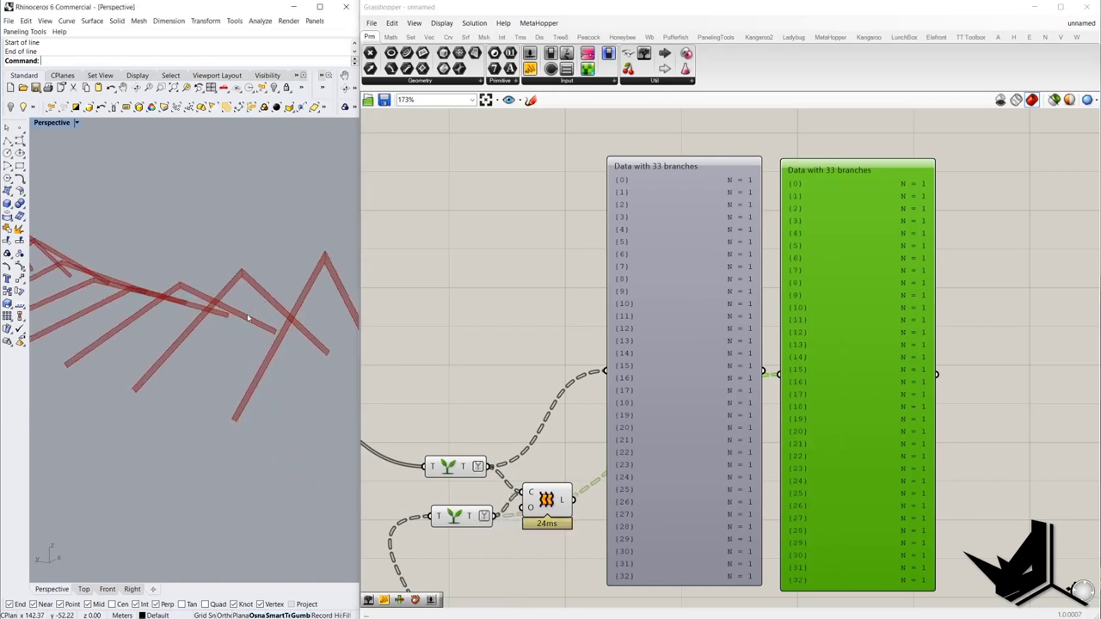
right_click_drag(247, 318, 284, 350)
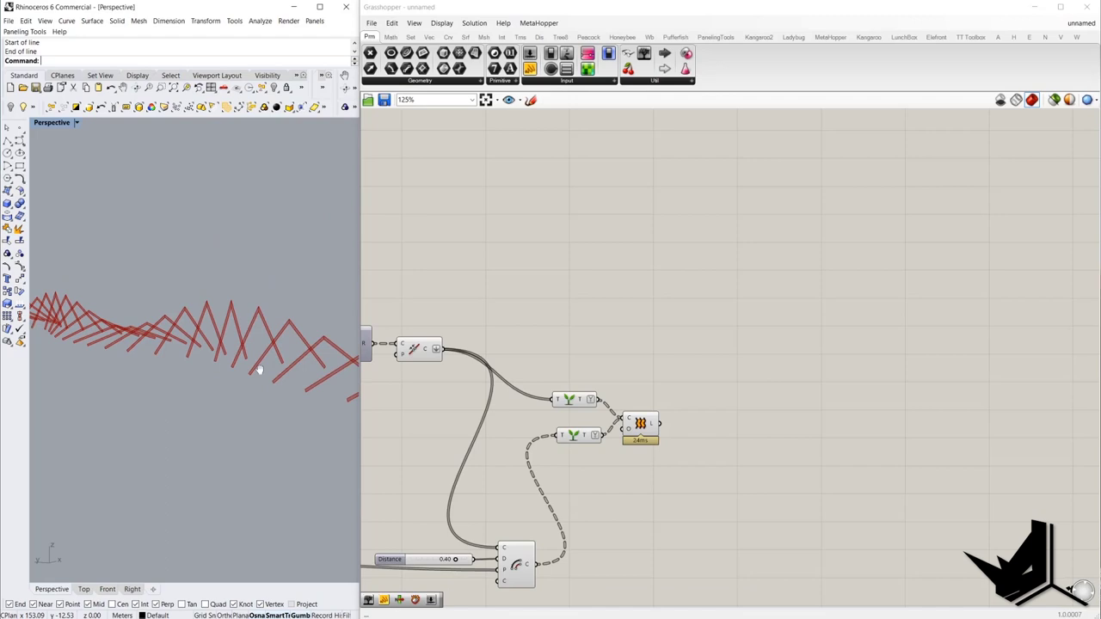
right_click_drag(259, 370, 160, 394)
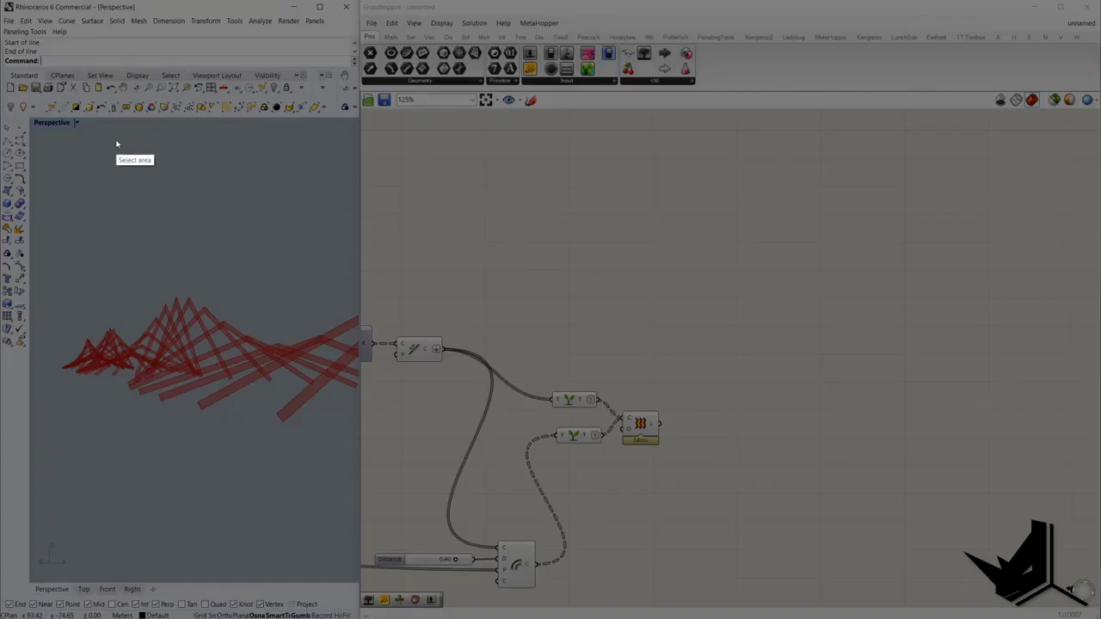
- Capture the rib area of the viewport and mark the lower ends of the front ribs in red
mouse_move(55, 248)
left_mouse_down()
mouse_move(162, 339)
mouse_move(399, 501)
left_mouse_up()
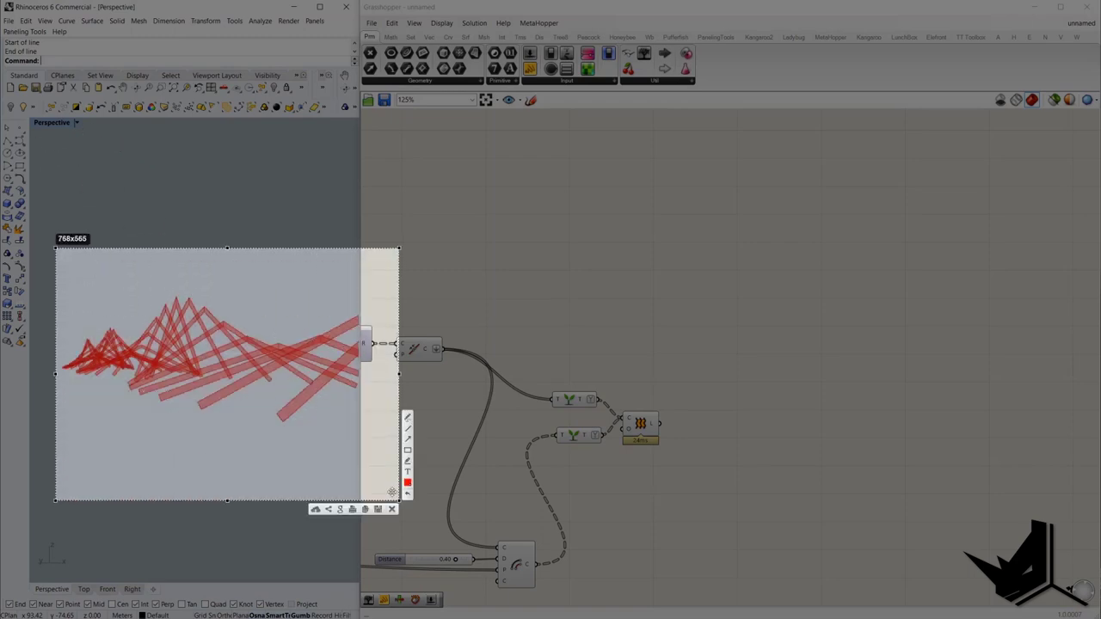
left_click(277, 417)
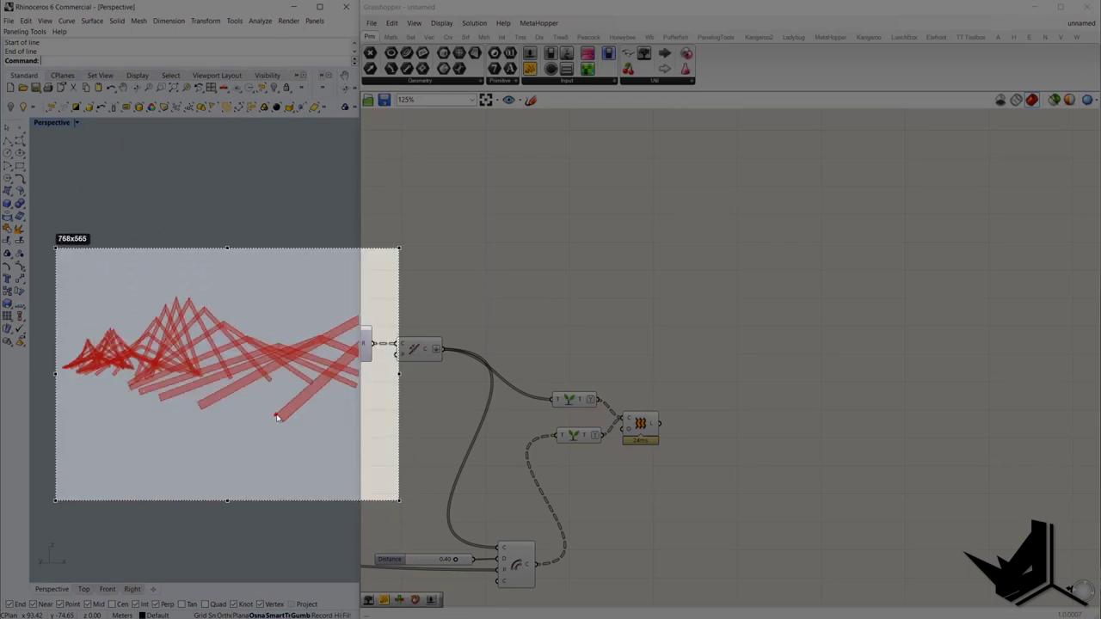
left_click(198, 403)
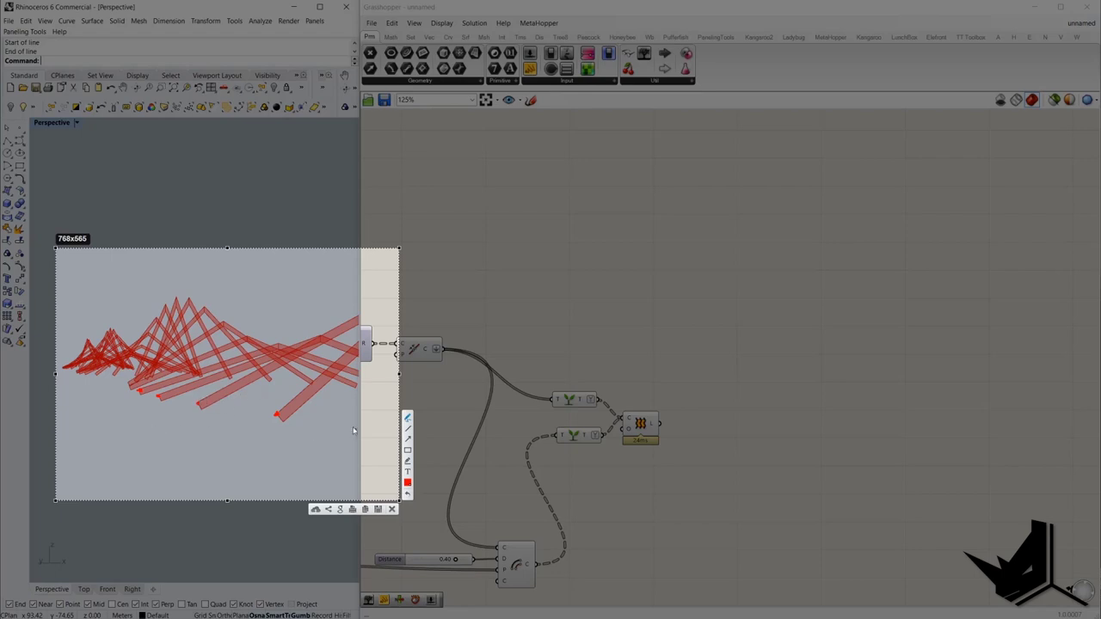
mouse_move(258, 417)
left_mouse_down()
mouse_move(304, 412)
mouse_move(269, 420)
mouse_move(277, 402)
mouse_move(278, 422)
left_mouse_up()
left_click_drag(190, 407, 221, 404)
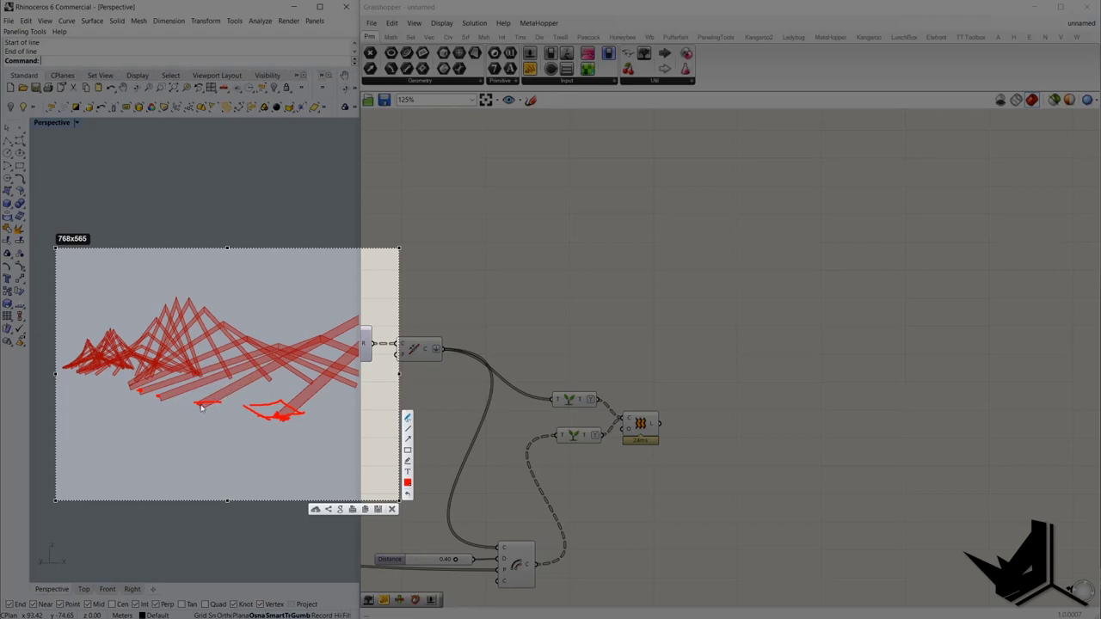
left_click_drag(201, 407, 205, 412)
mouse_move(158, 398)
left_mouse_down()
mouse_move(131, 387)
mouse_move(140, 395)
left_mouse_up()
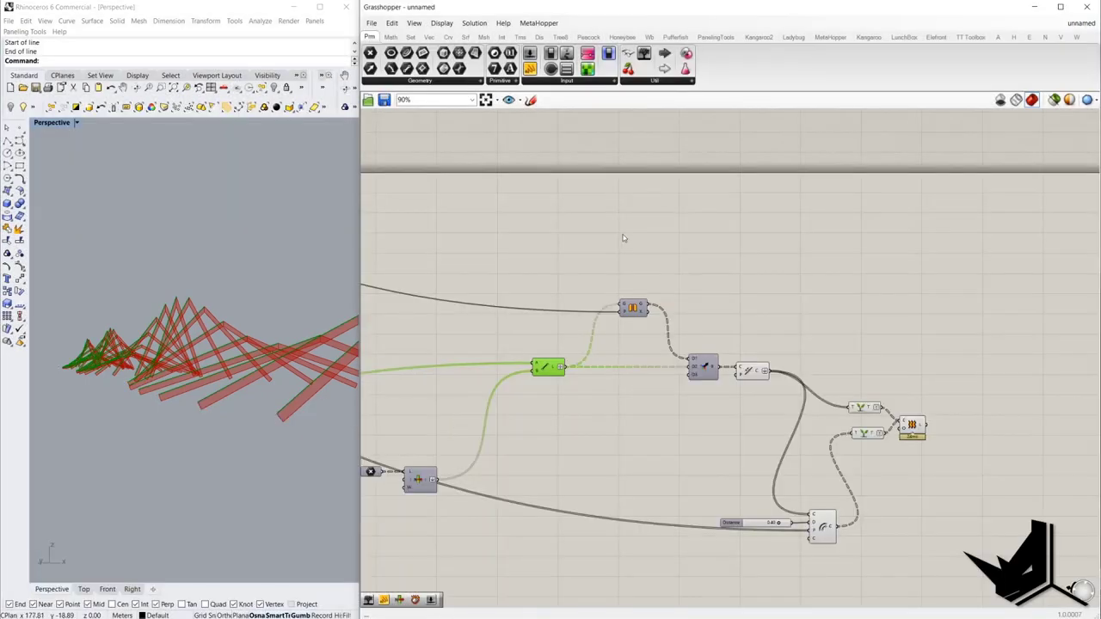
- Add an End Points component above the Mirror component
double_click(623, 233)
type("e")
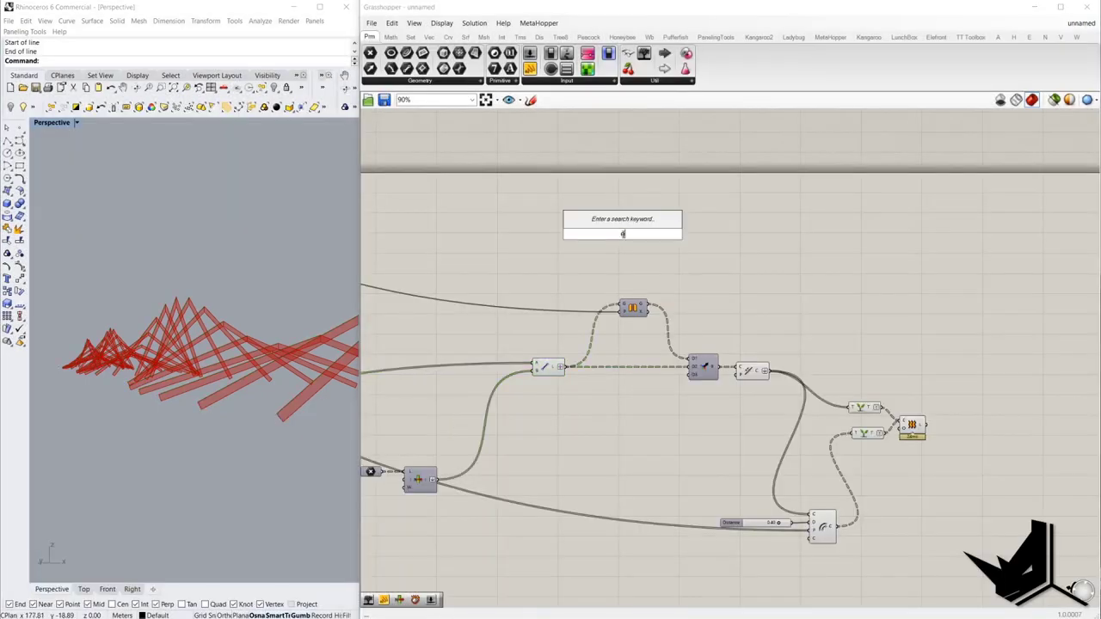
type("nd")
left_click(609, 221)
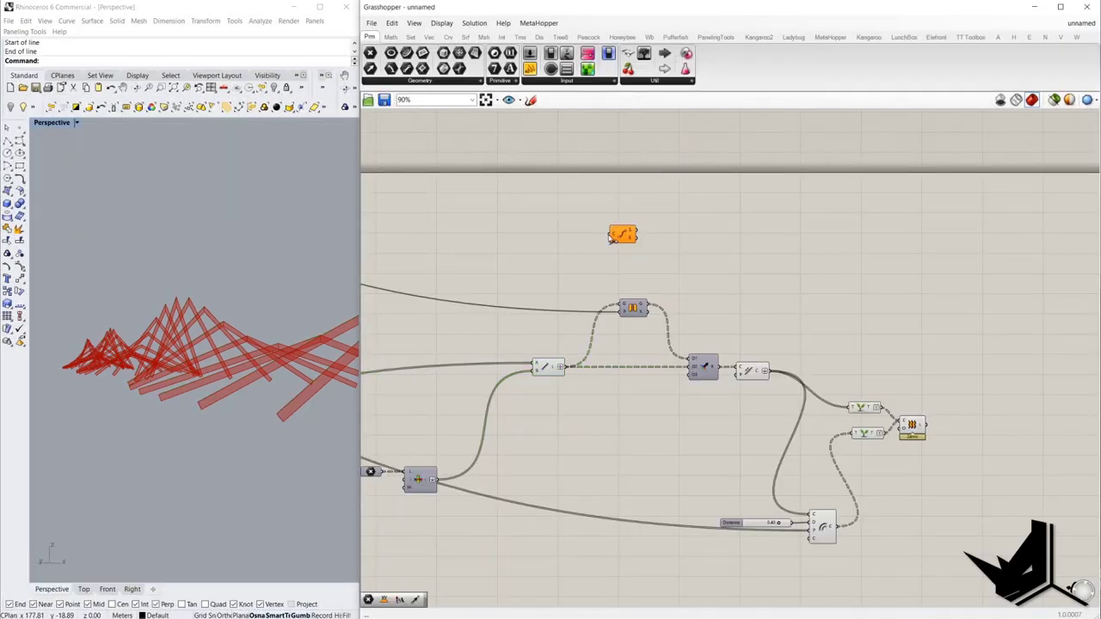
- Feed the rib lines into the End Points component and collect its End output in a new Point parameter
left_click_drag(611, 239, 564, 366)
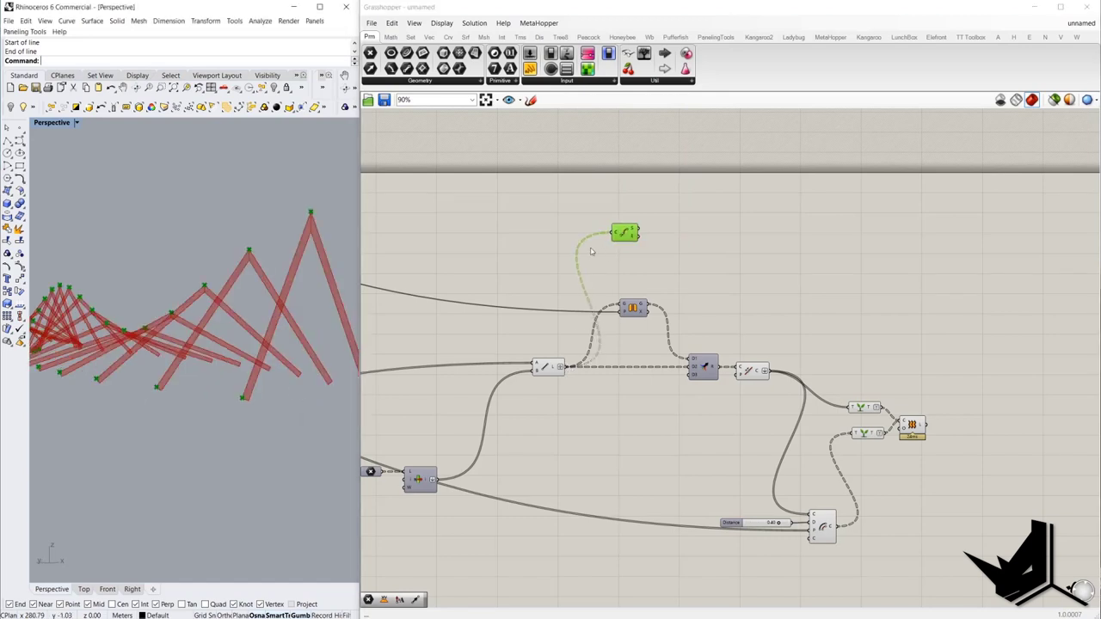
double_click(649, 236)
type("pt")
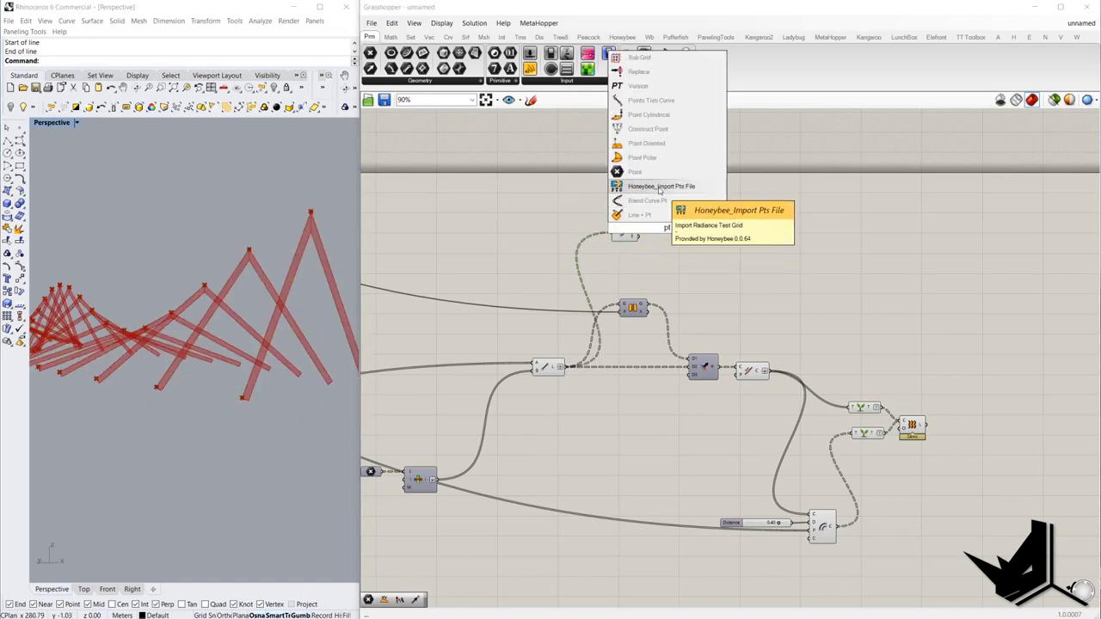
left_click(659, 186)
scroll(658, 223, "up", 3)
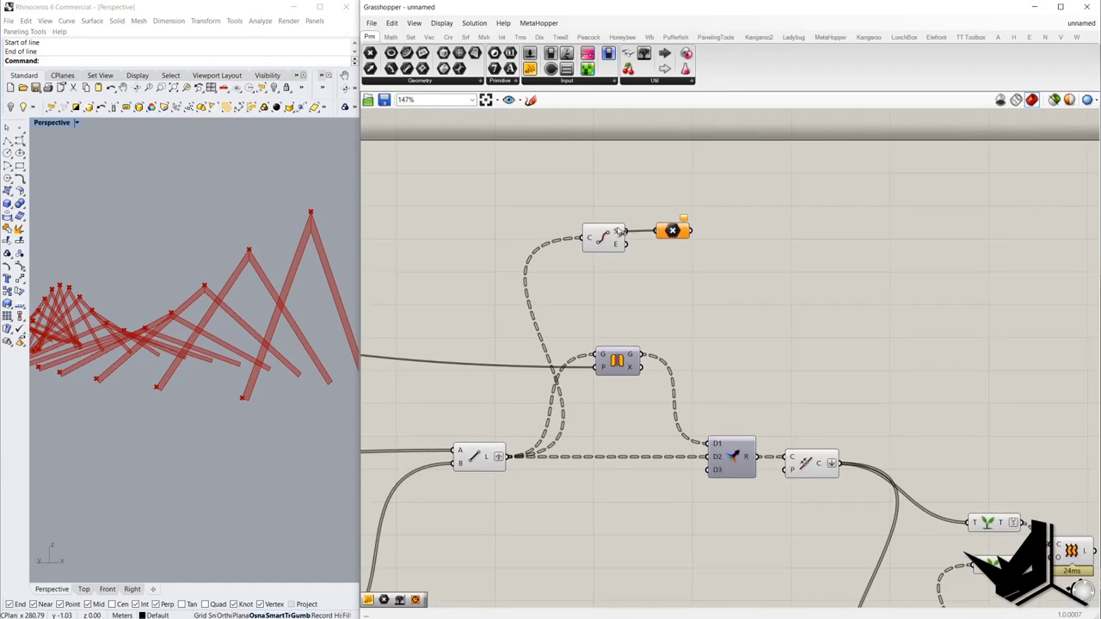
mouse_move(661, 232)
left_mouse_down()
mouse_move(625, 244)
mouse_move(675, 246)
left_mouse_up()
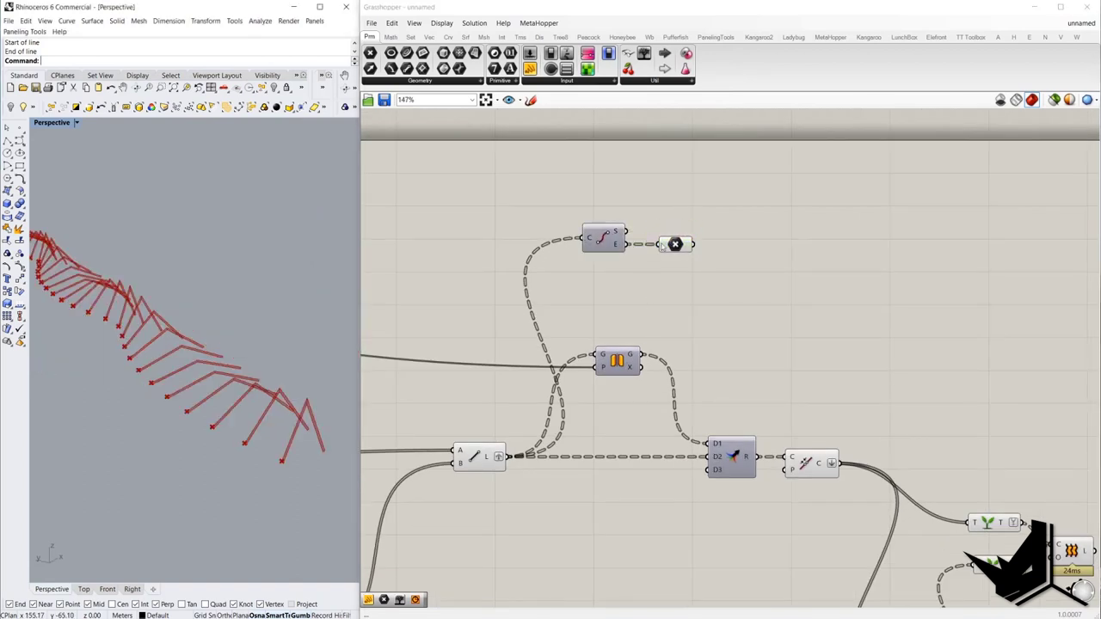
left_click(663, 247)
- Add an XY Plane component that takes its origins from the Point parameter
double_click(769, 250)
type("xy")
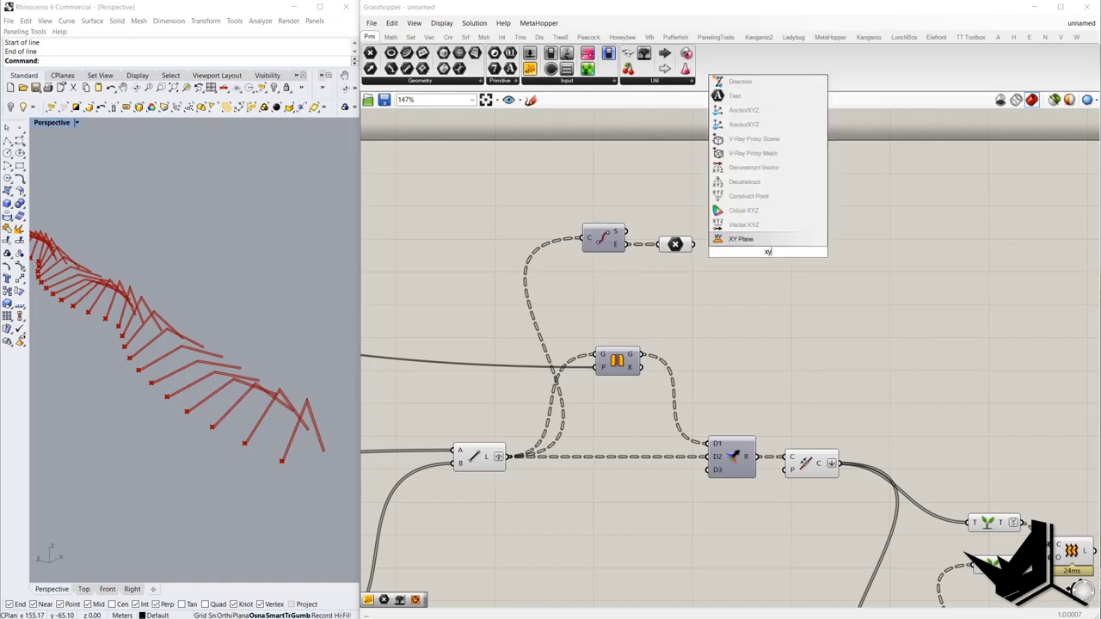
key("Return")
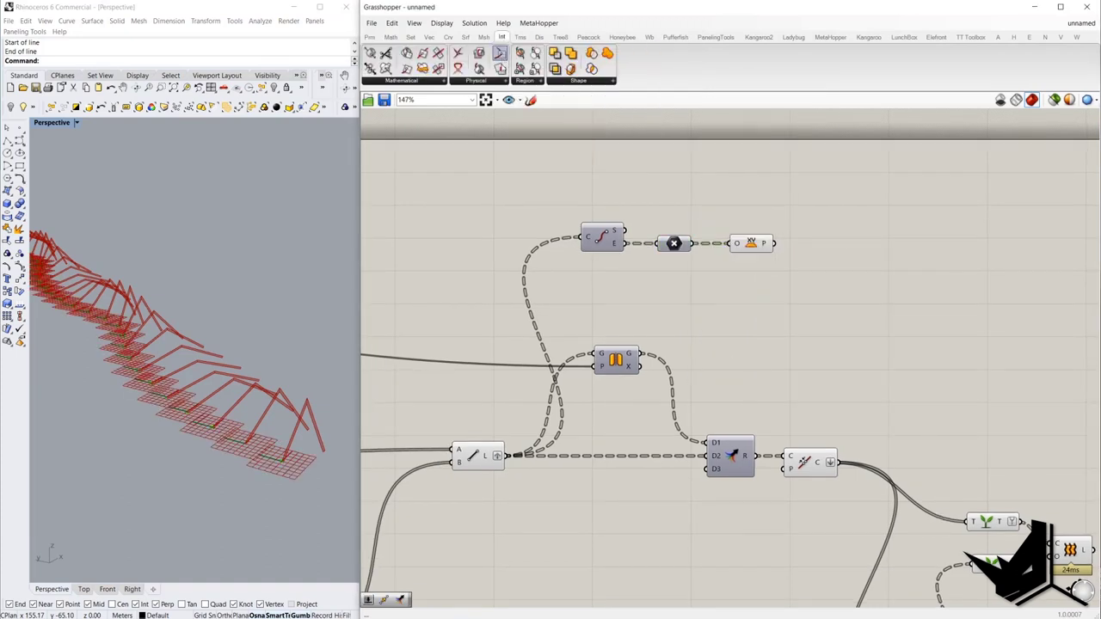
- Add a Brep | Plane intersection component on the canvas to the lower right of the XY Plane component
left_click(400, 80)
left_click(476, 80)
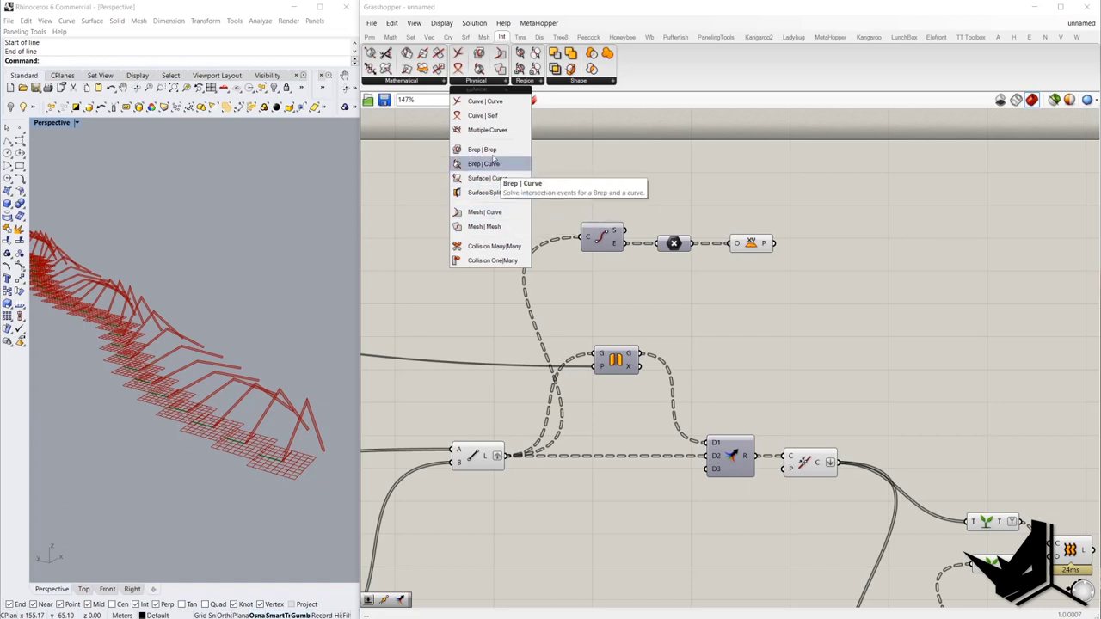
left_click(398, 82)
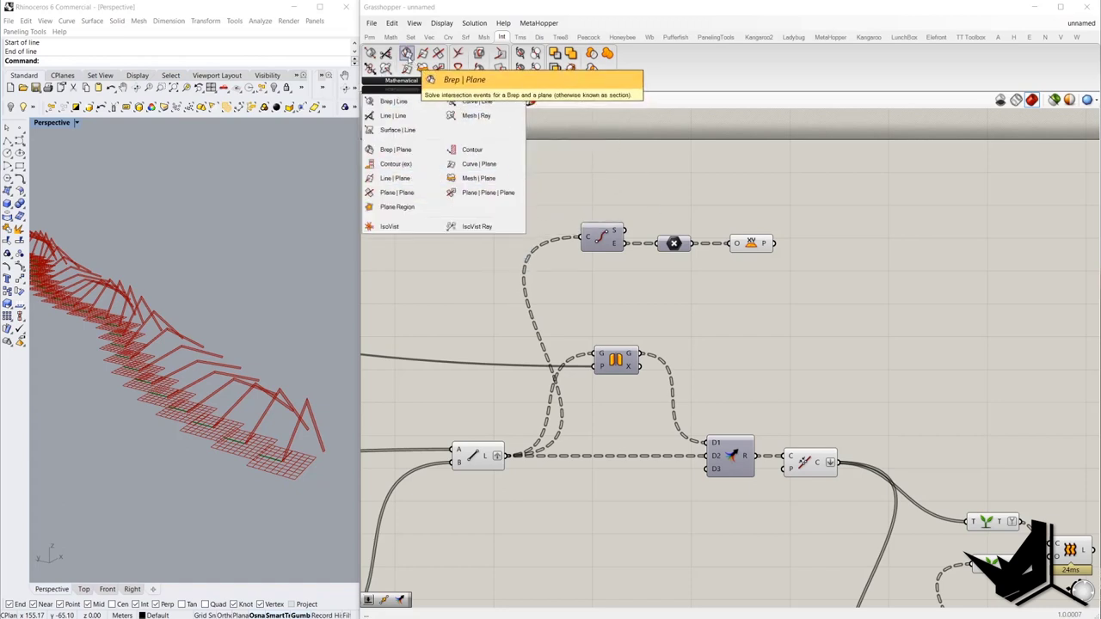
left_click(398, 151)
left_click(865, 308)
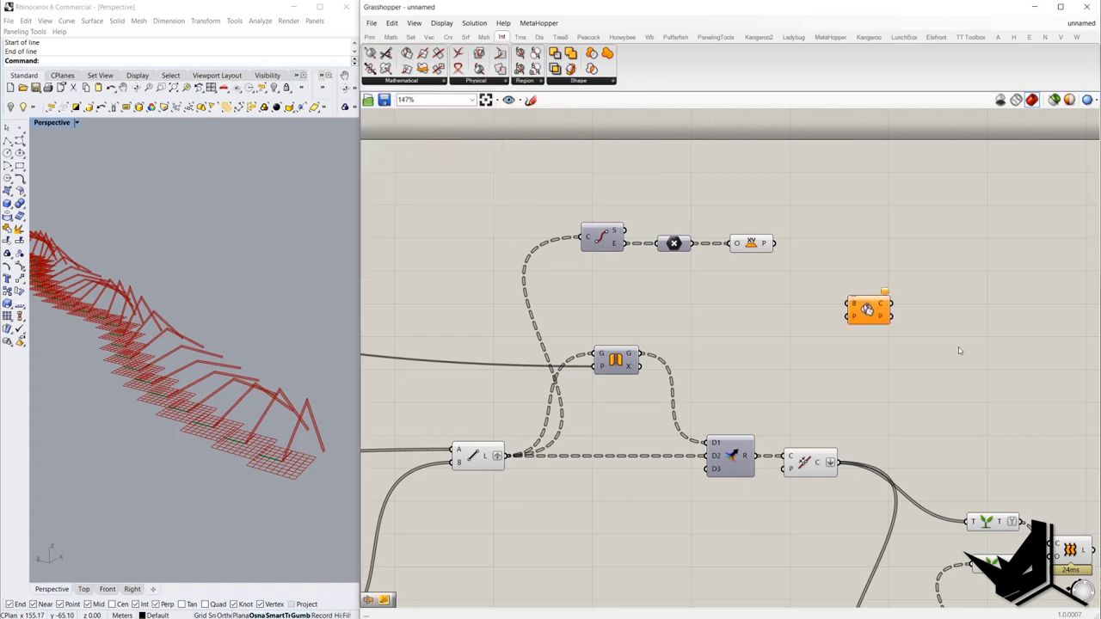
- Connect the lofted ribs and the XY planes to the Brep | Plane component's brep and plane inputs
right_click_drag(958, 347, 693, 254)
scroll(595, 211, "down", 1)
left_click_drag(595, 212, 851, 337)
left_click_drag(795, 419, 521, 161)
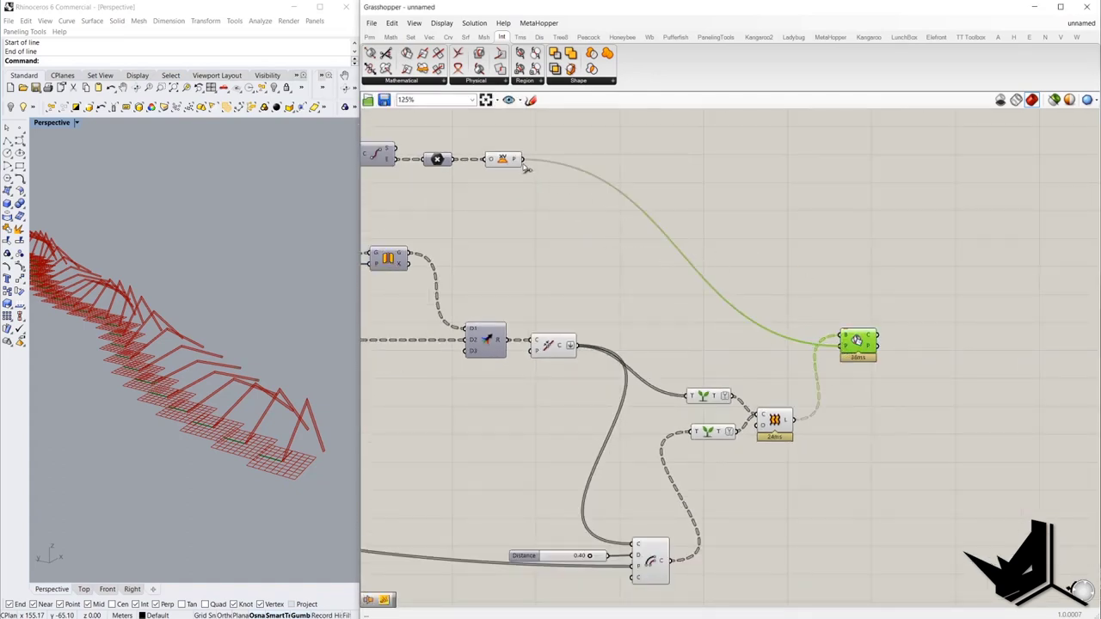
- Turn off the preview of the Join Curves, Graft Tree, Offset and XY Plane components
left_click_drag(743, 519, 605, 351)
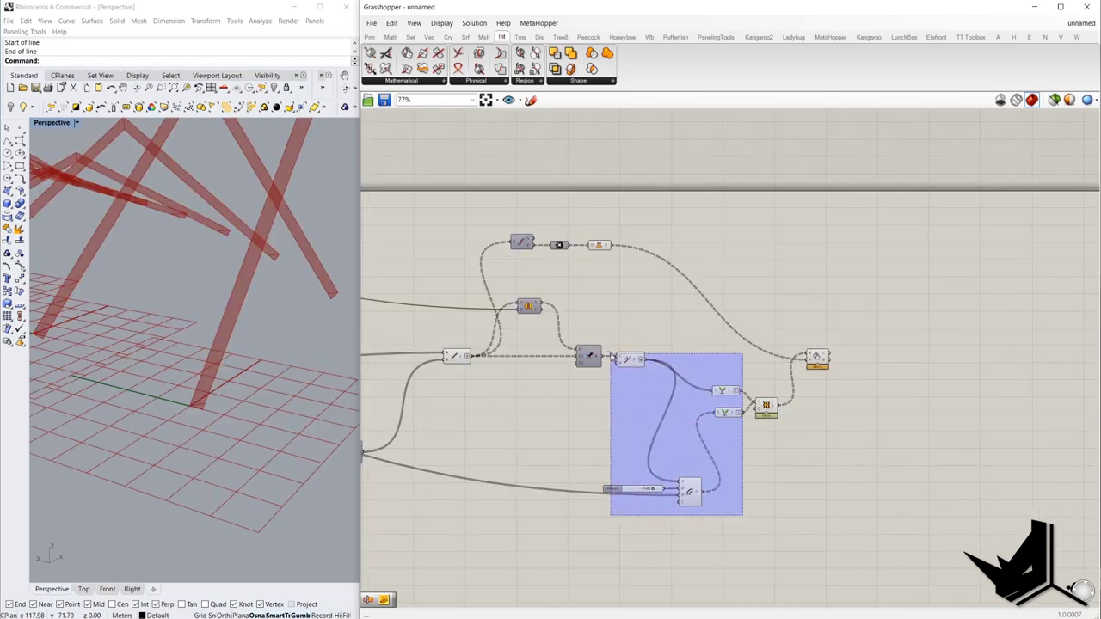
right_click(619, 302)
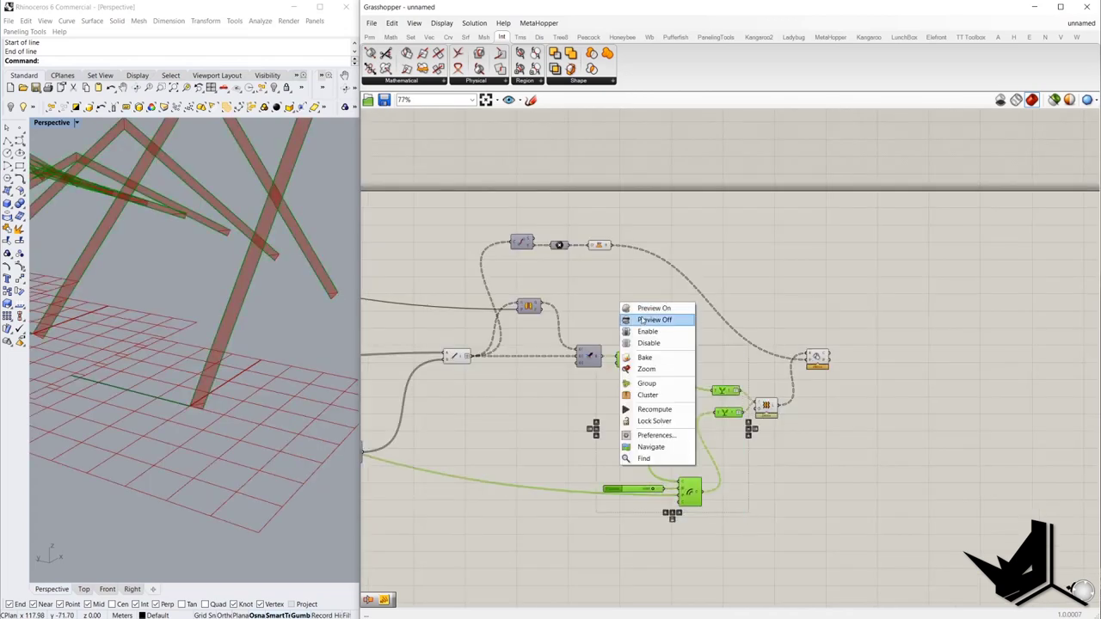
left_click(641, 320)
left_click(616, 292)
left_click(598, 246)
middle_click(631, 222)
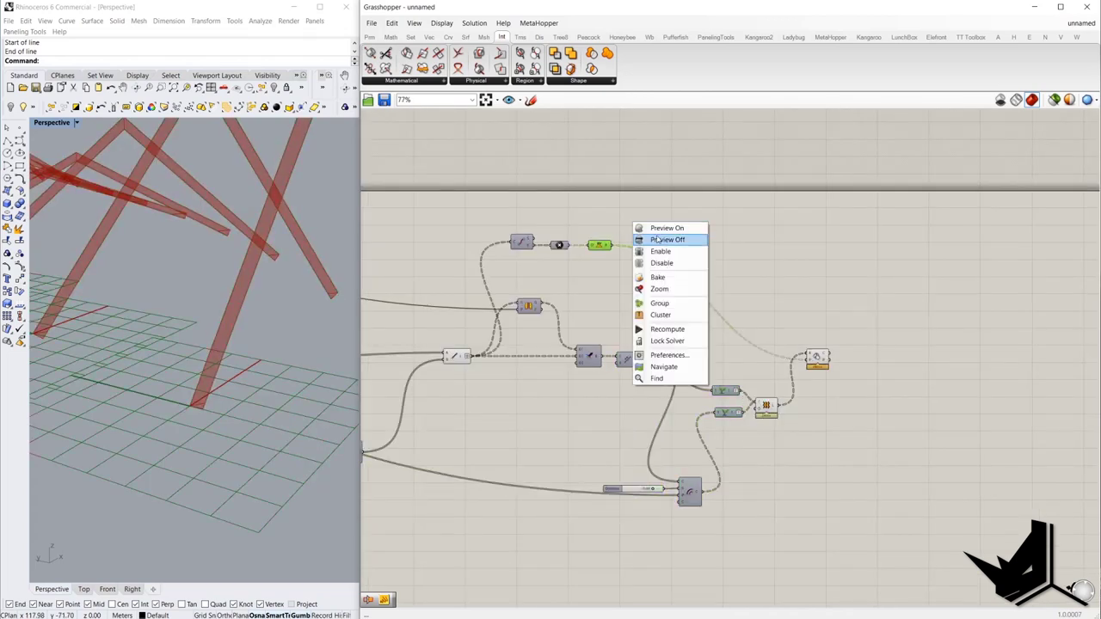
left_click(655, 239)
- Check the plane section curves at the lower rib ends and add a Surface Split component
right_click_drag(239, 394, 277, 310)
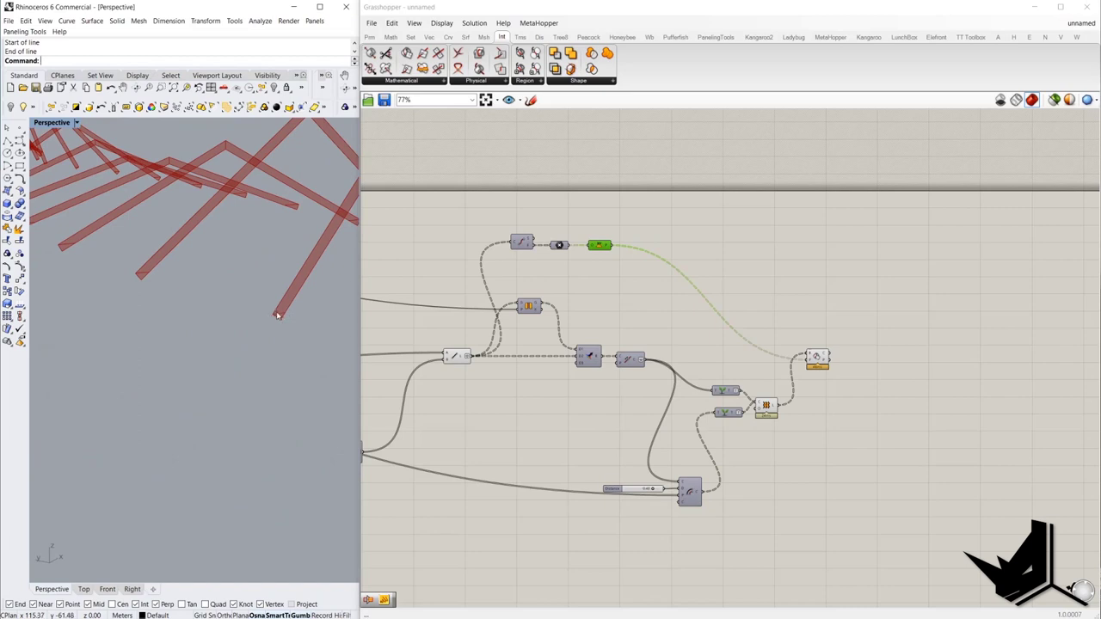
right_click_drag(738, 349, 667, 346)
left_click(748, 352)
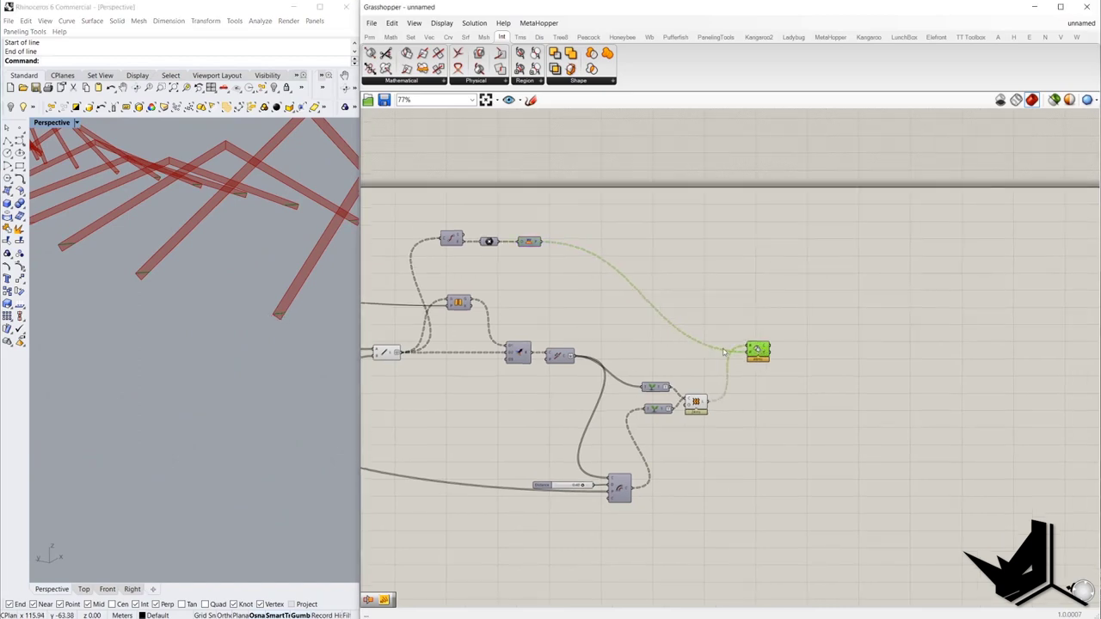
mouse_move(281, 318)
right_mouse_down()
mouse_move(246, 307)
mouse_move(260, 314)
right_mouse_up()
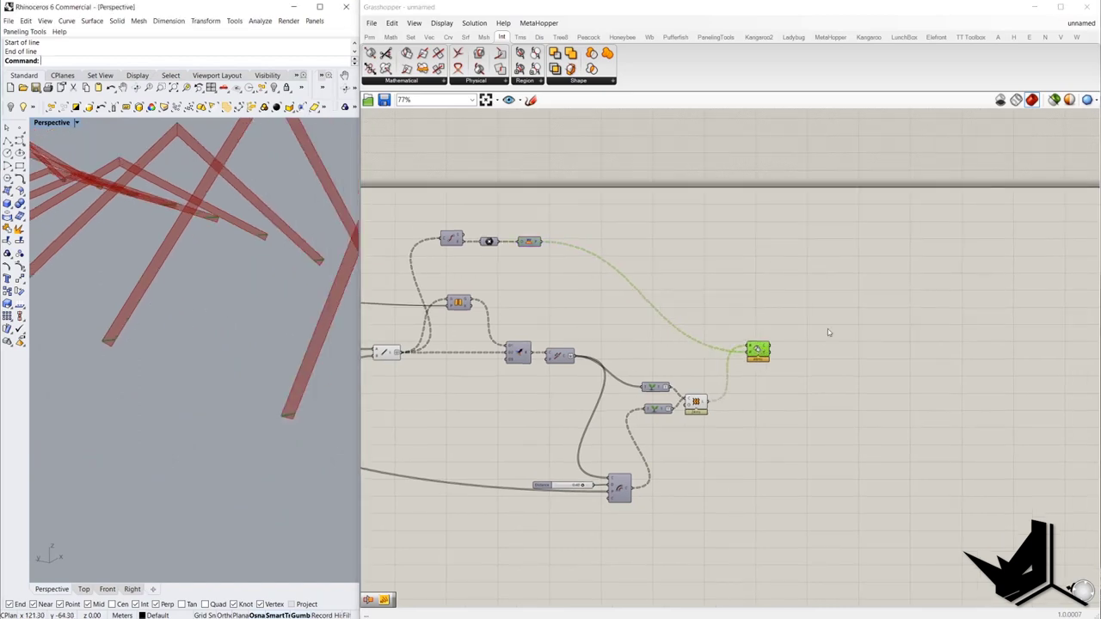
double_click(828, 329)
type("surf")
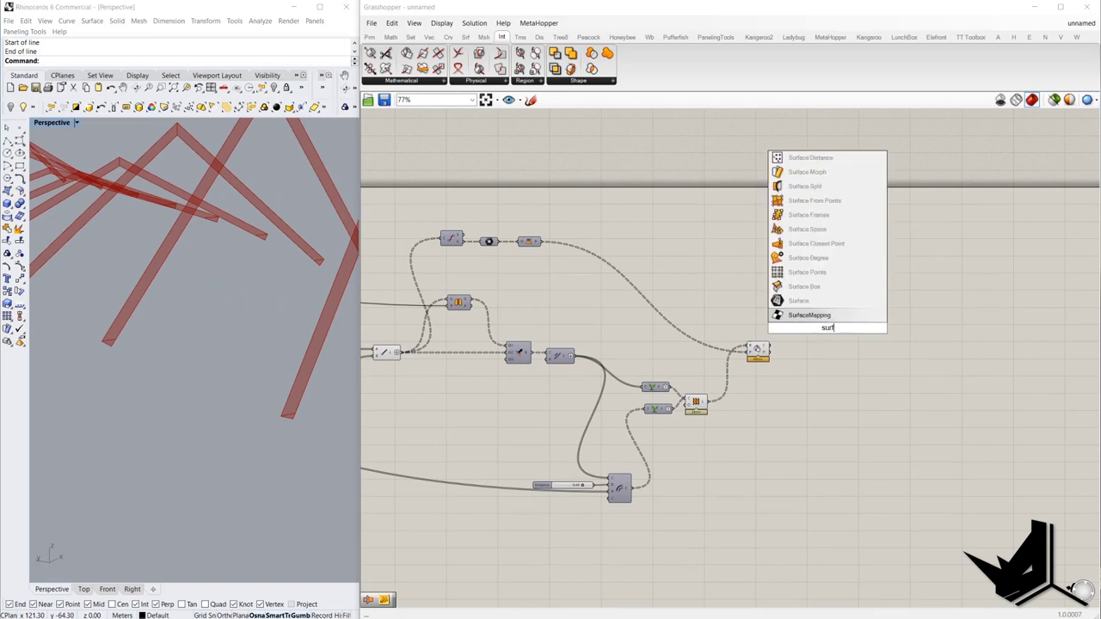
type("ace spl")
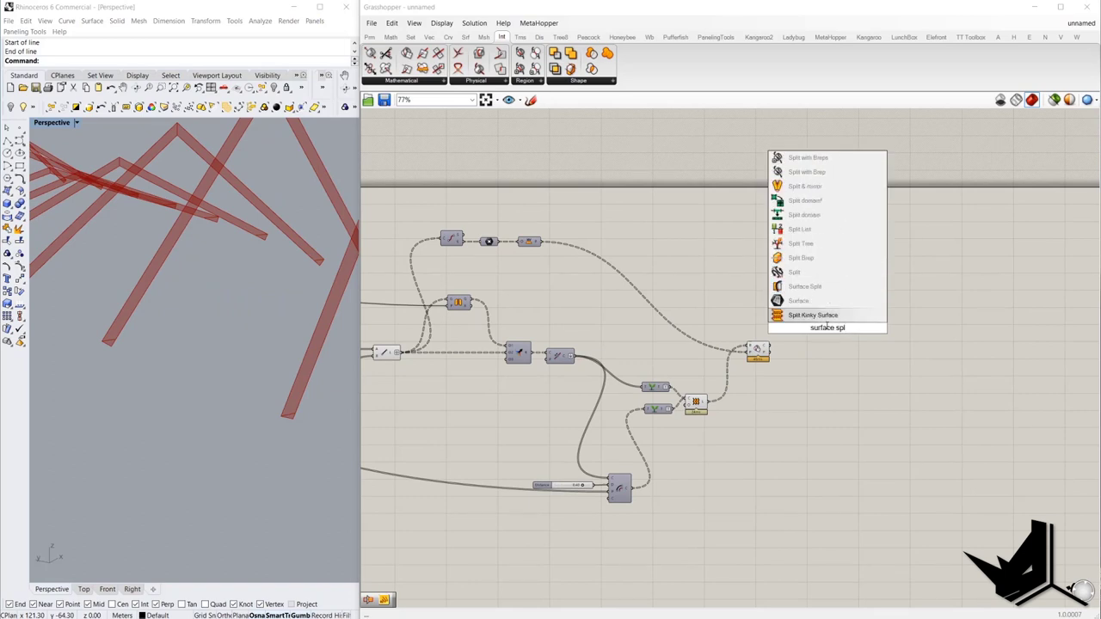
left_click(805, 287)
scroll(827, 328, "up", 2)
- Connect the lofted ribs and the Brep | Plane section curves to the Surface Split component
left_click_drag(816, 329, 854, 420)
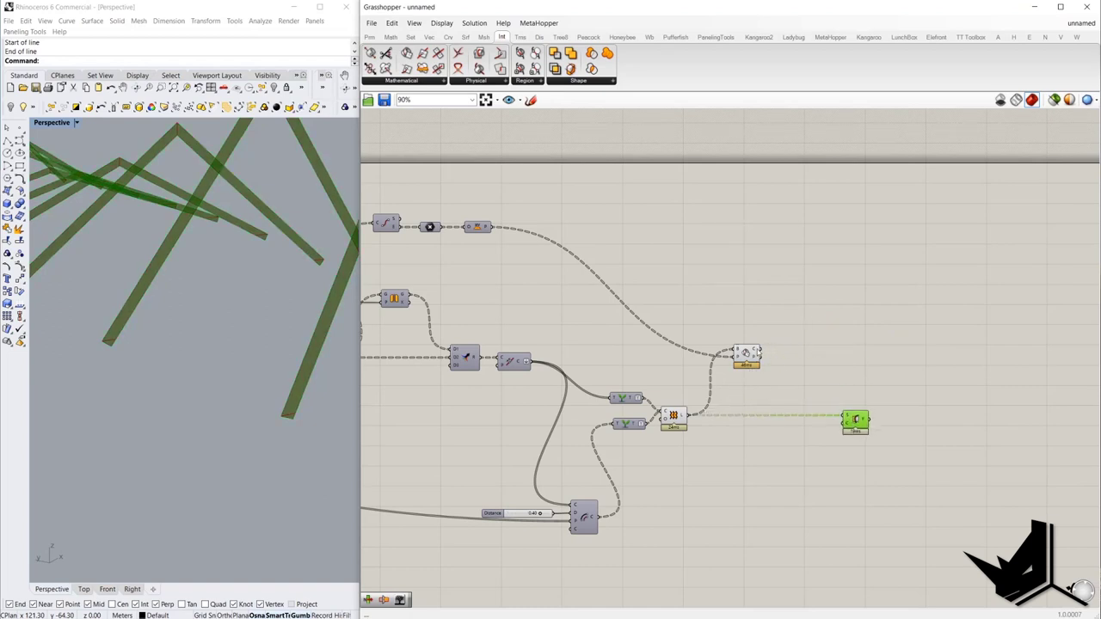
left_click_drag(759, 351, 848, 429)
left_click(844, 365)
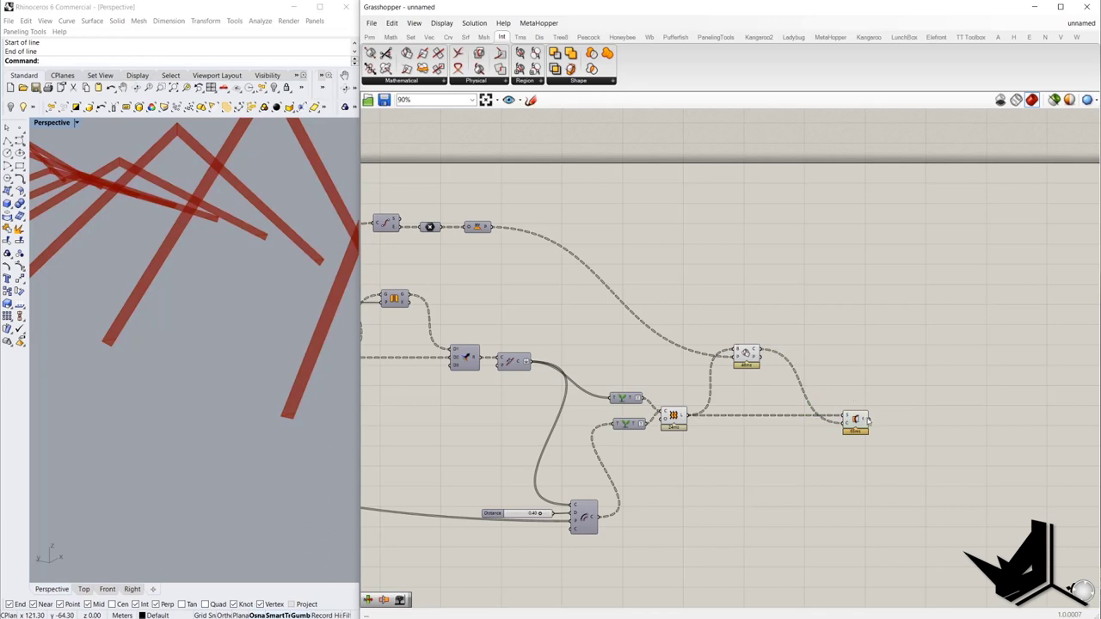
- Add a Panel and connect the Surface Split fragments output to it
double_click(926, 386)
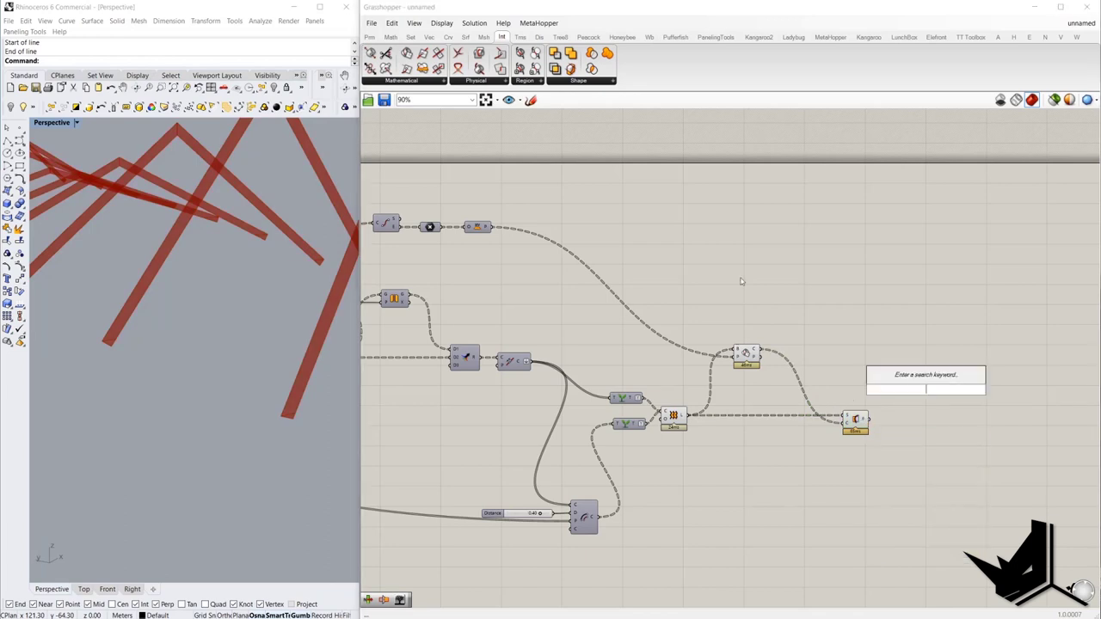
left_click(369, 37)
left_click(529, 68)
left_click(987, 404)
left_click_drag(868, 419, 983, 438)
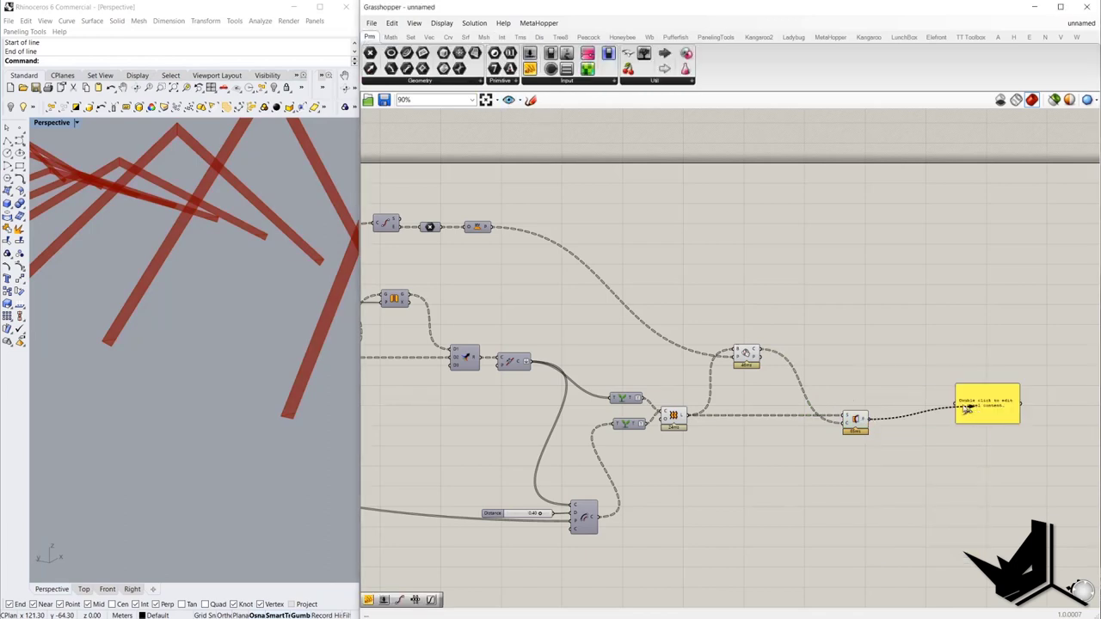
scroll(979, 428, "up", 3)
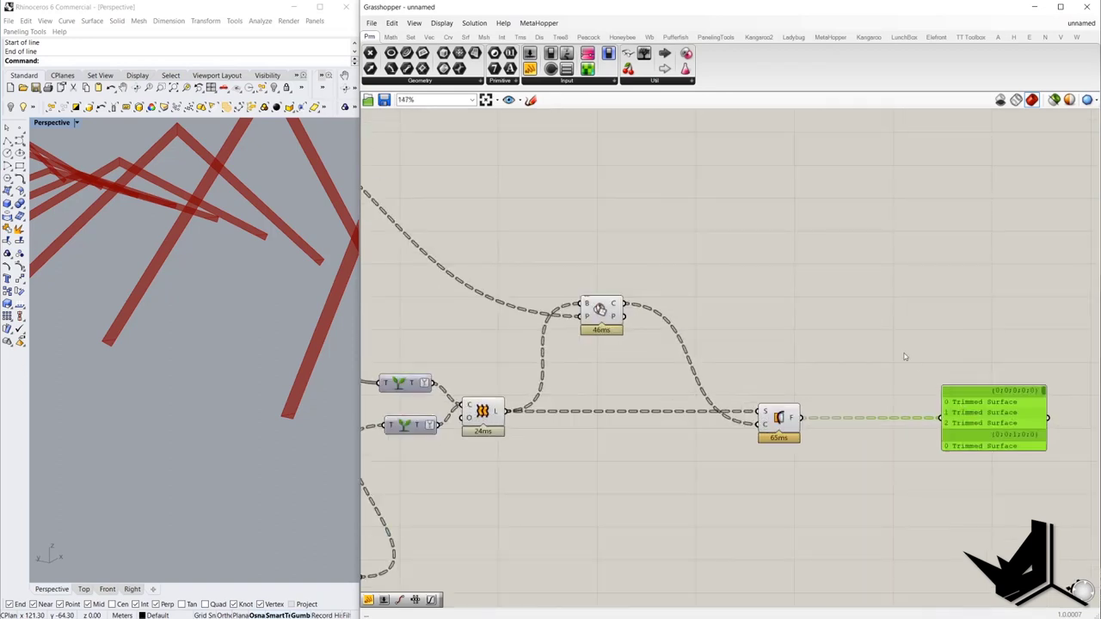
- Add a List Item component below the Surface Split output and feed it the split fragments
double_click(903, 351)
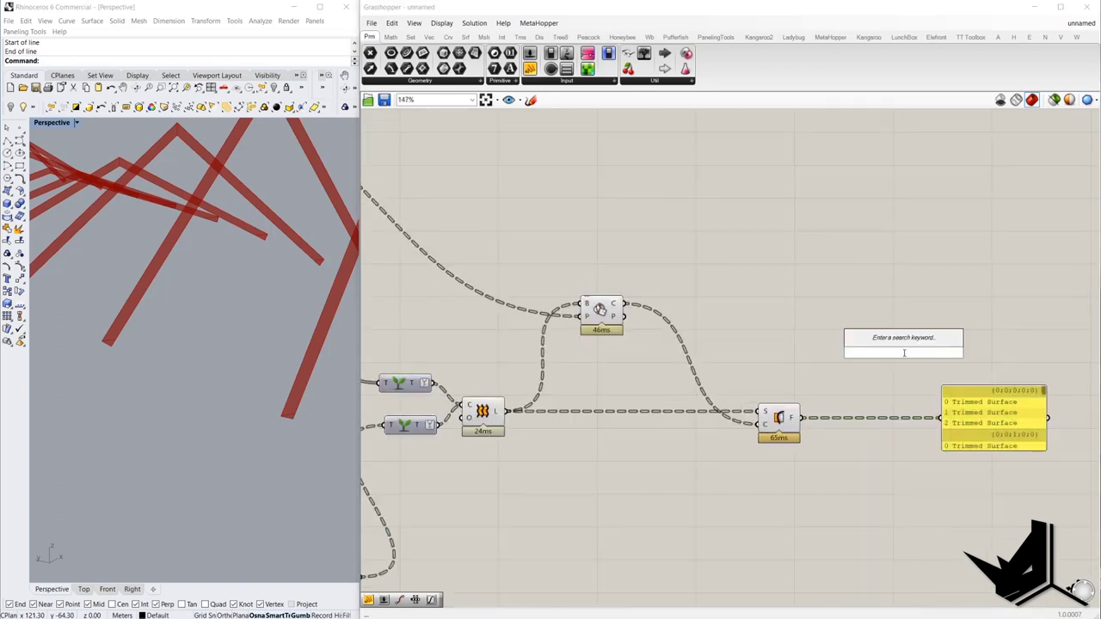
type("item")
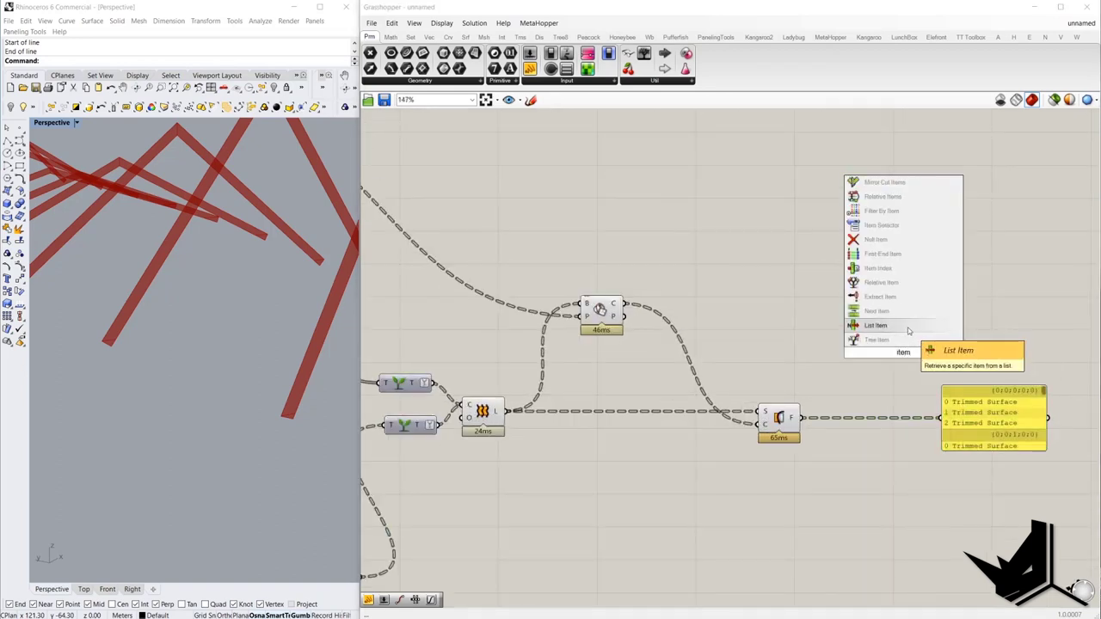
left_click(875, 325)
left_click_drag(891, 365, 877, 485)
- Examine the upper rib joints in the perspective view and compare them with the pavilion reference photo 01.jpg
scroll(246, 364, "down", 5)
scroll(171, 372, "up", 5)
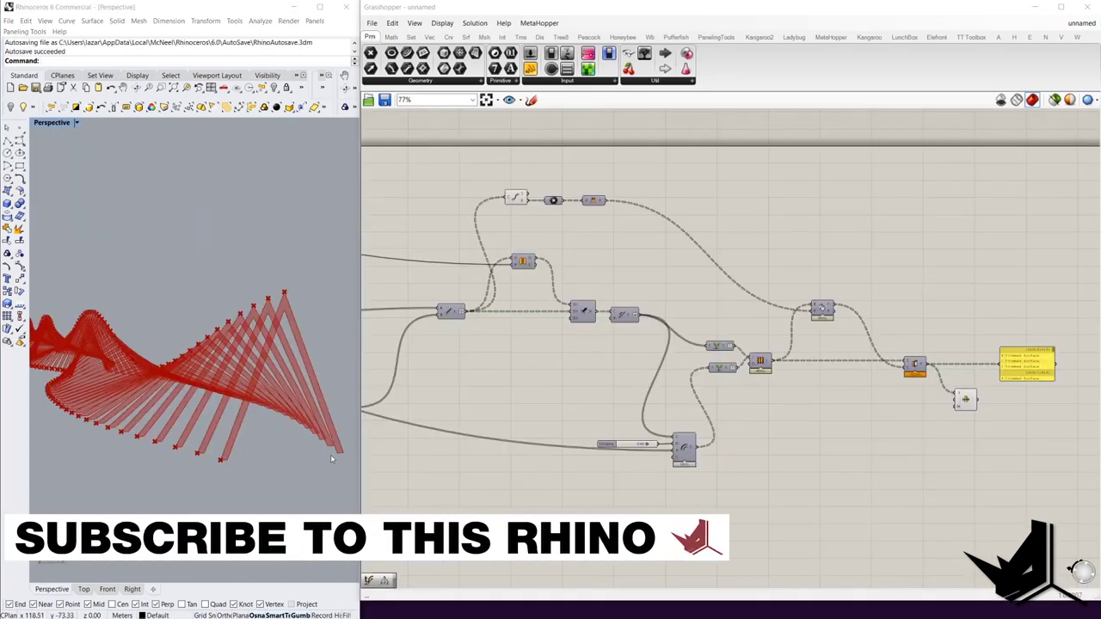
scroll(302, 310, "up", 6)
scroll(278, 304, "down", 6)
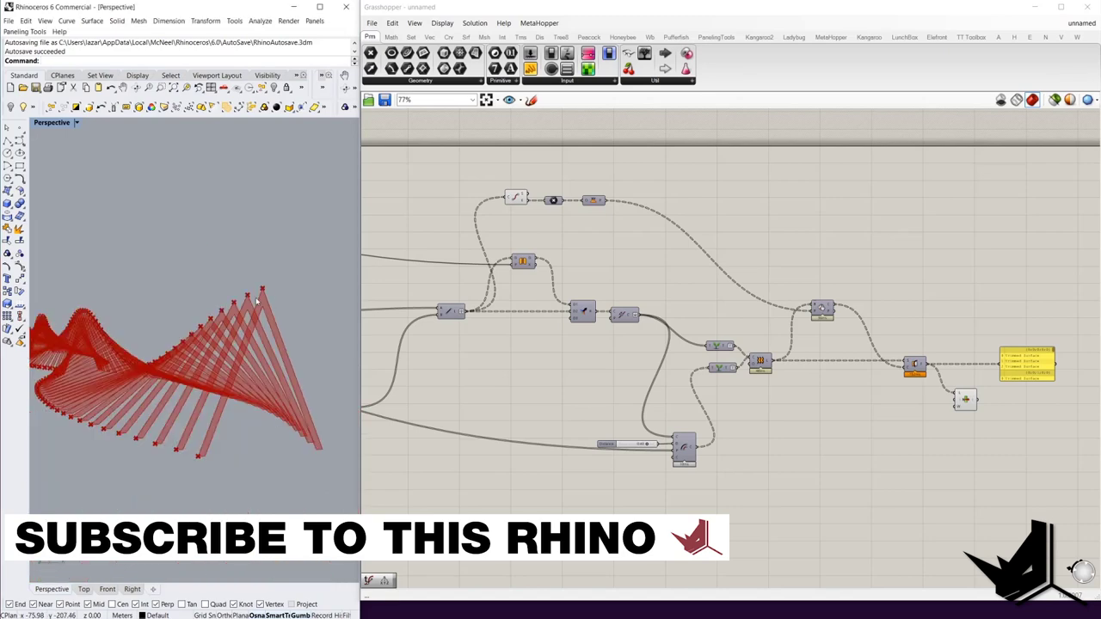
scroll(284, 304, "up", 5)
scroll(300, 295, "down", 10)
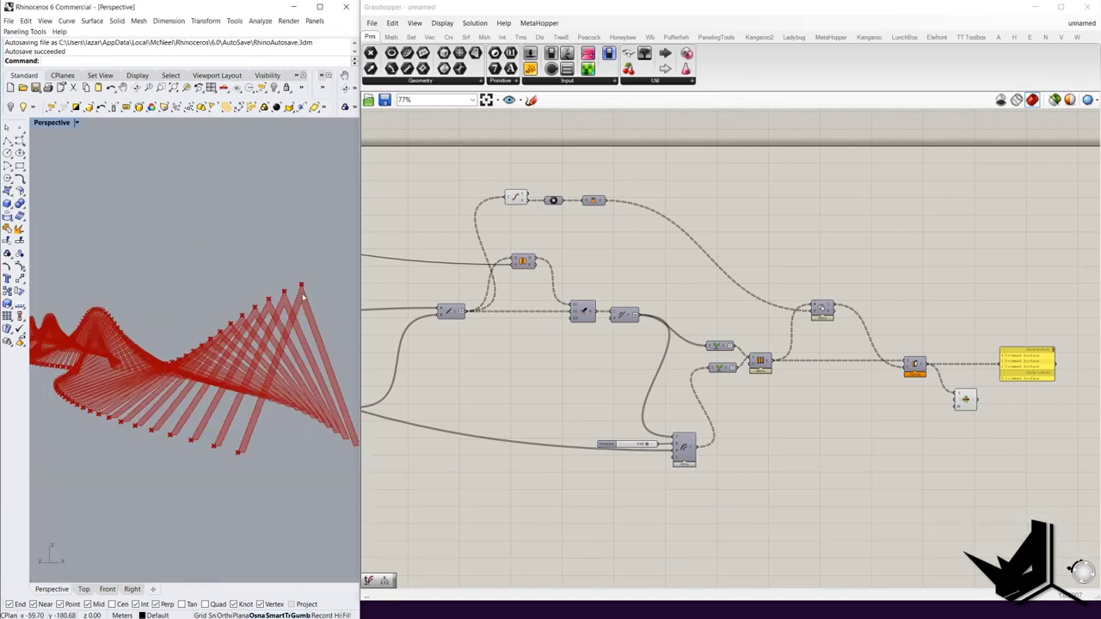
scroll(304, 297, "up", 10)
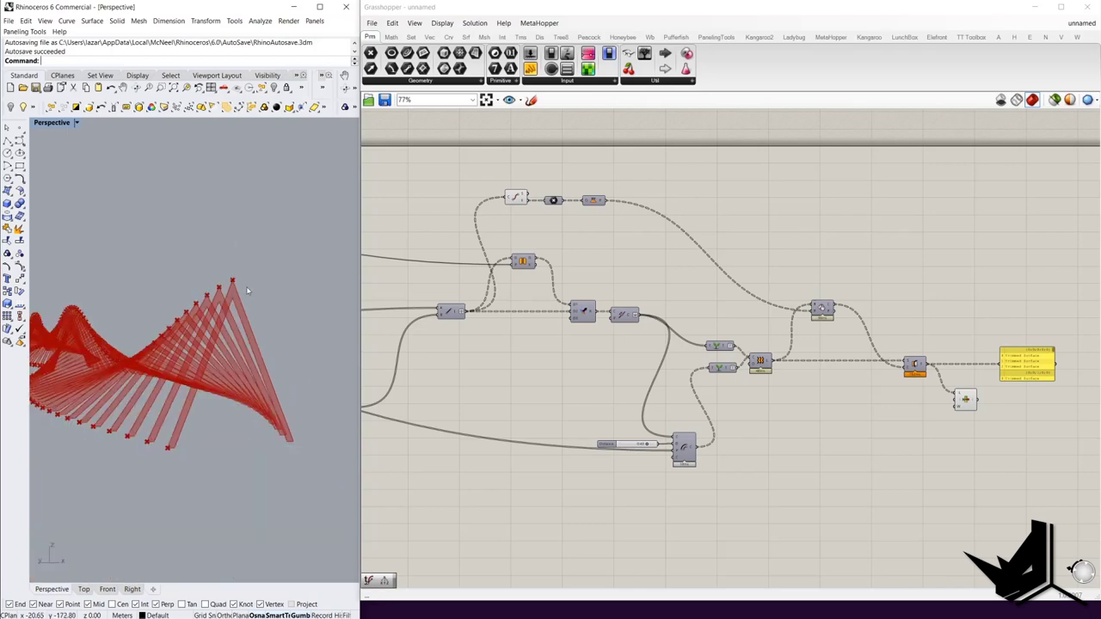
left_click(902, 613)
left_click(956, 578)
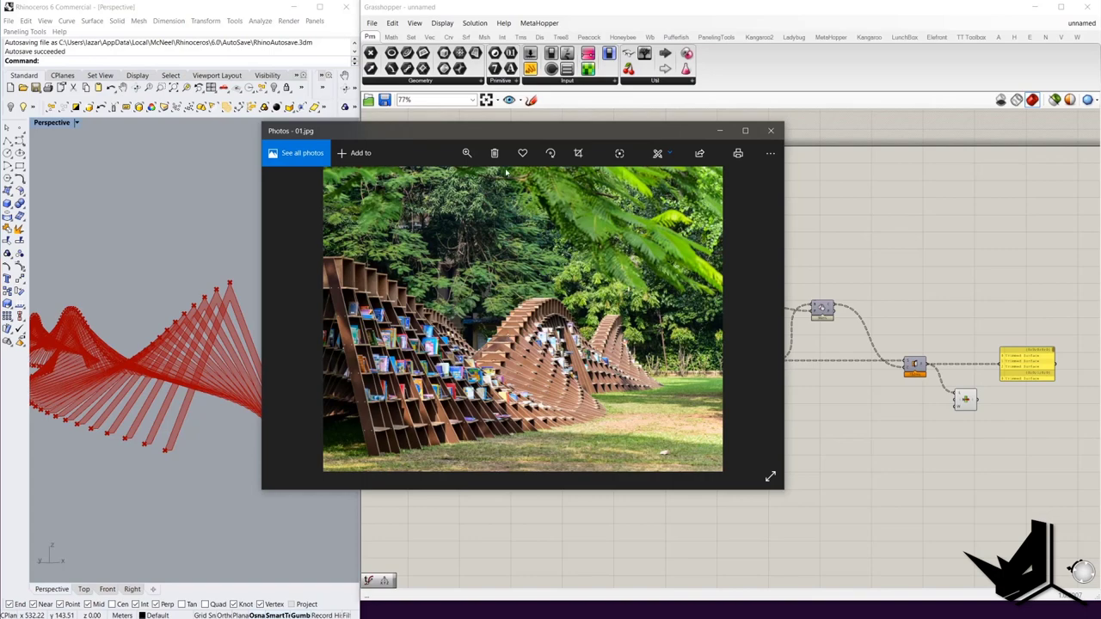
left_click(466, 153)
left_click_drag(415, 184, 448, 193)
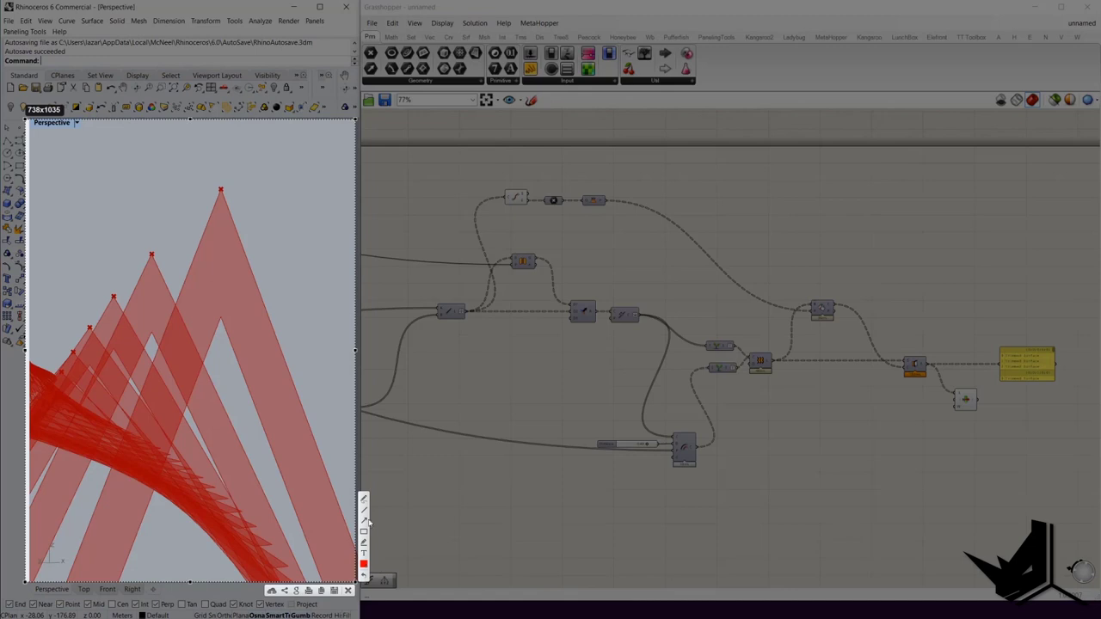
- Sketch in red the outer and inner apex points, their connecting line and a midpoint plane on the captured front rib
left_click(365, 500)
left_click_drag(220, 184, 218, 189)
left_click_drag(220, 319, 220, 317)
left_click_drag(220, 189, 220, 318)
mouse_move(218, 259)
left_mouse_down()
mouse_move(177, 259)
mouse_move(269, 259)
left_mouse_up()
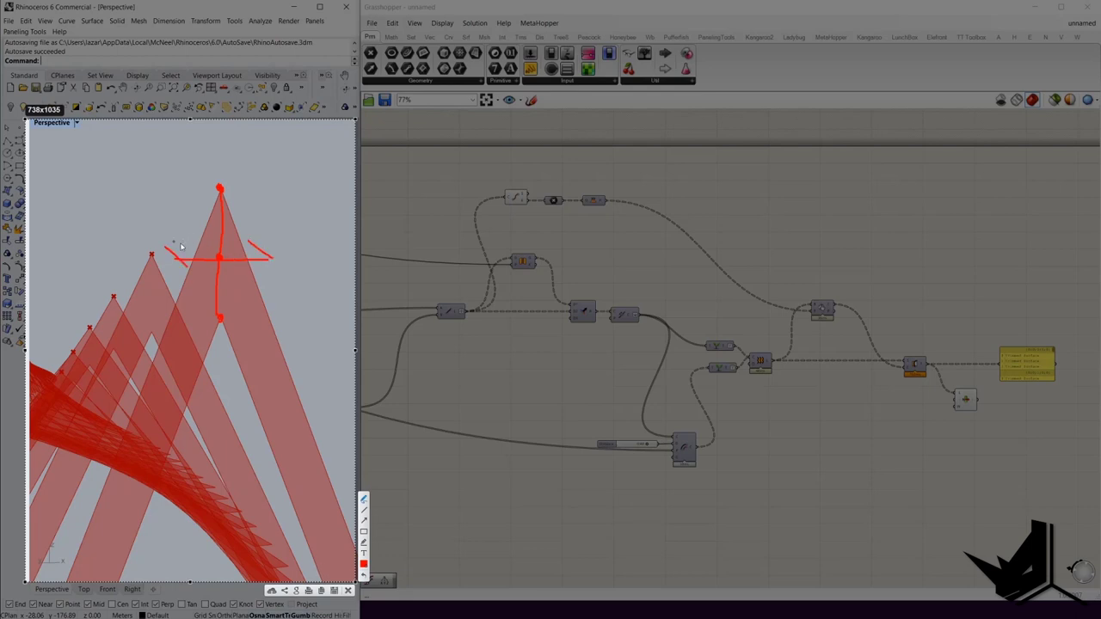
left_click_drag(165, 249, 270, 240)
left_click_drag(184, 207, 279, 249)
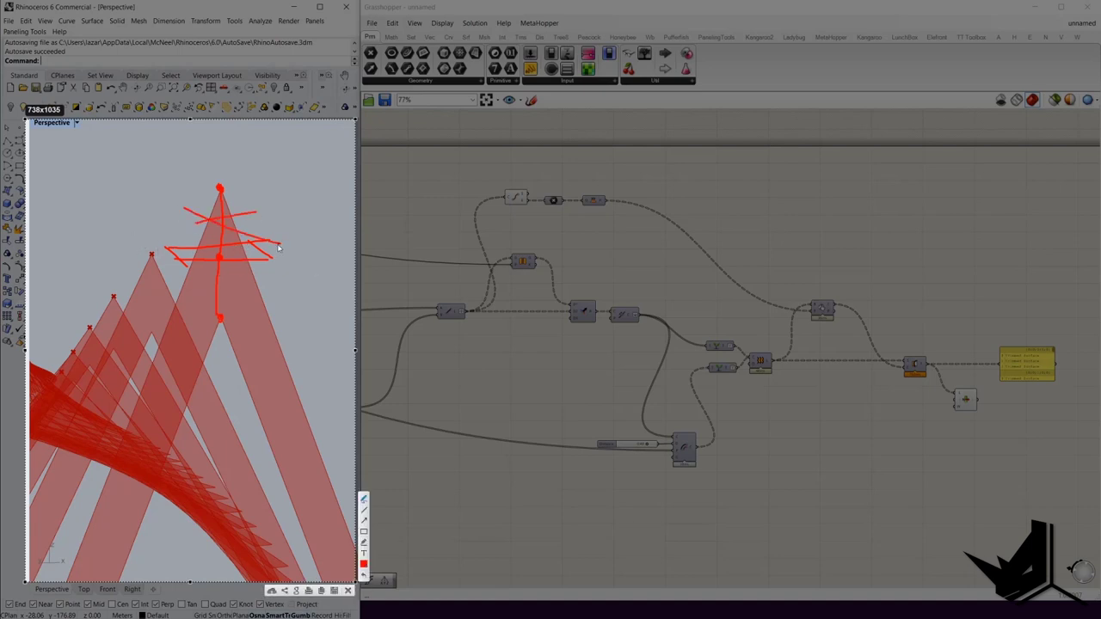
key("Escape")
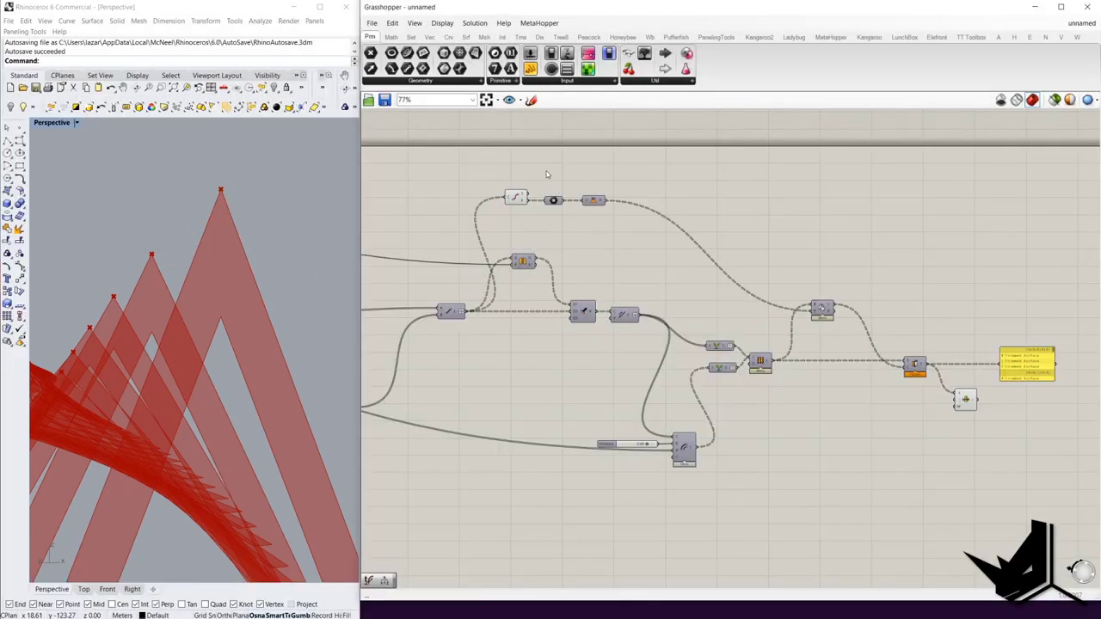
- Add a Point parameter above the existing one and feed it the apex points from the upper curve component's first output
double_click(545, 170)
type("pt")
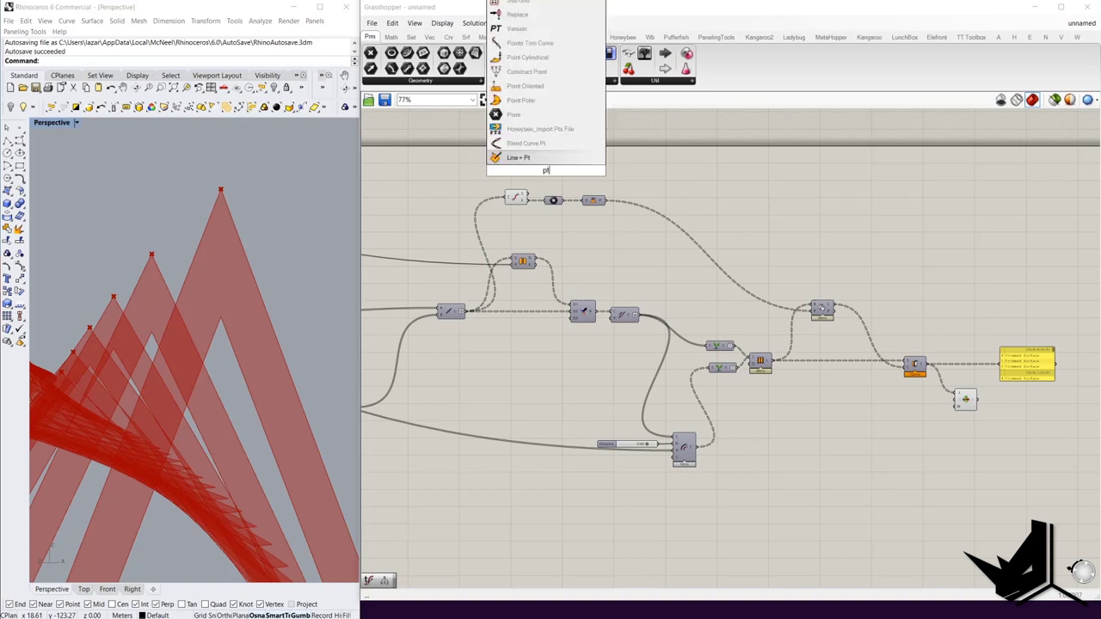
left_click(514, 115)
mouse_move(539, 171)
left_mouse_down()
mouse_move(528, 193)
mouse_move(560, 173)
left_mouse_up()
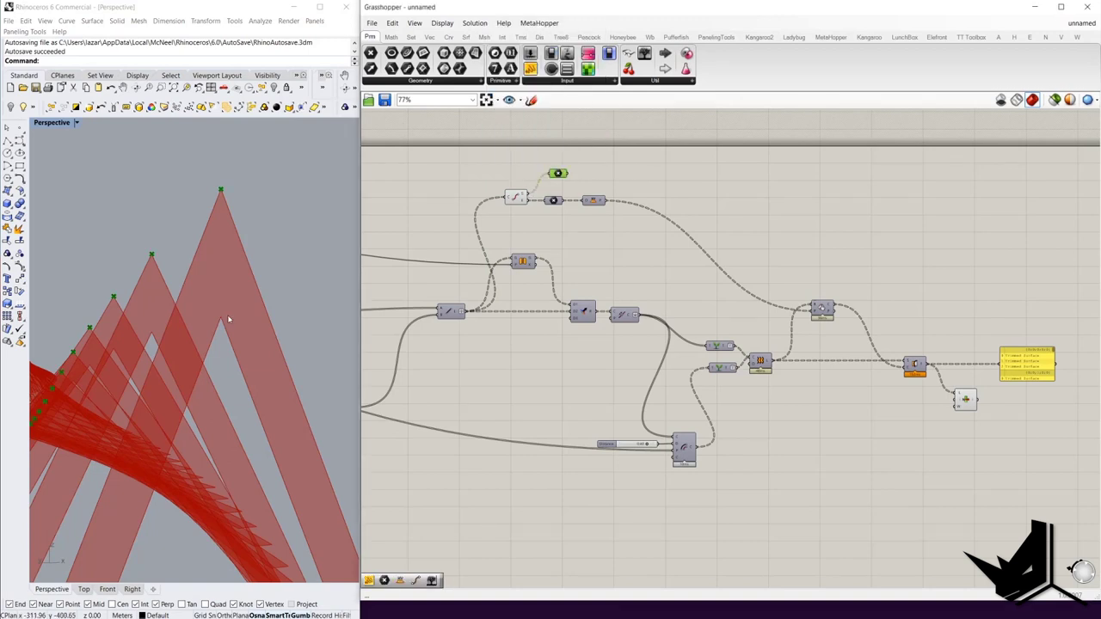
right_click_drag(228, 323, 236, 311)
scroll(237, 312, "down", 7)
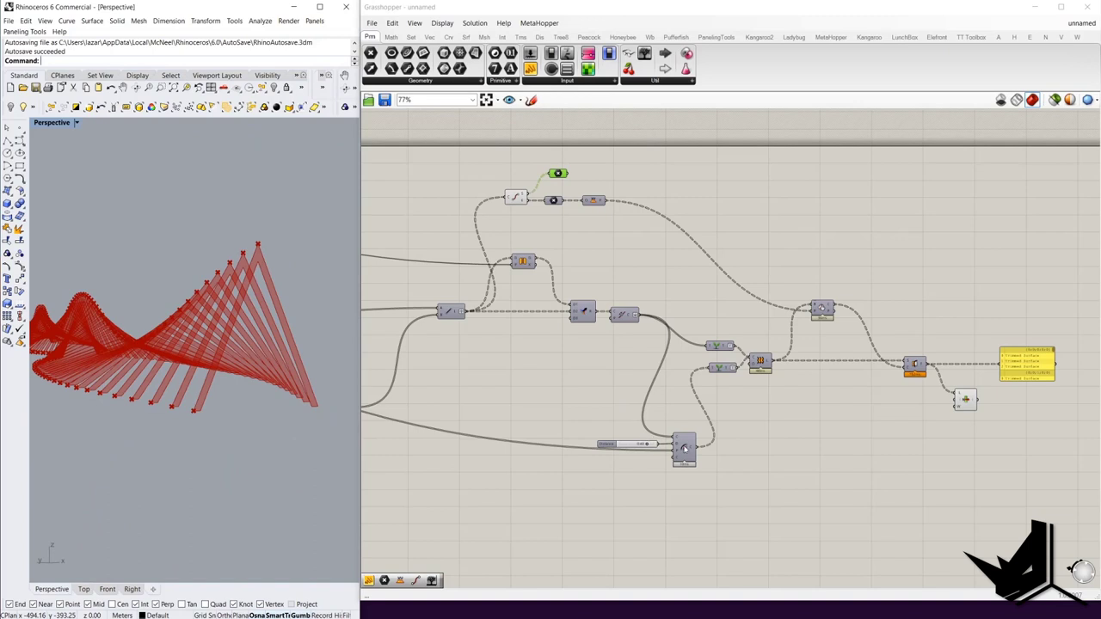
- Add a Discontinuity component and feed it the offset curves to extract the inner rib corner points
double_click(774, 440)
type("disc")
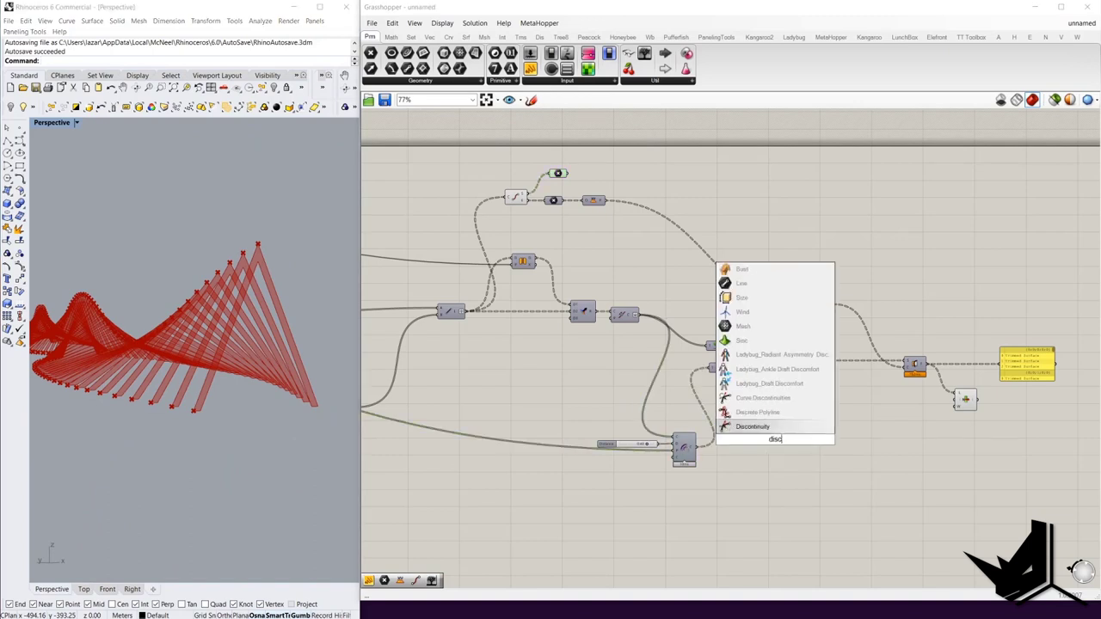
key("Return")
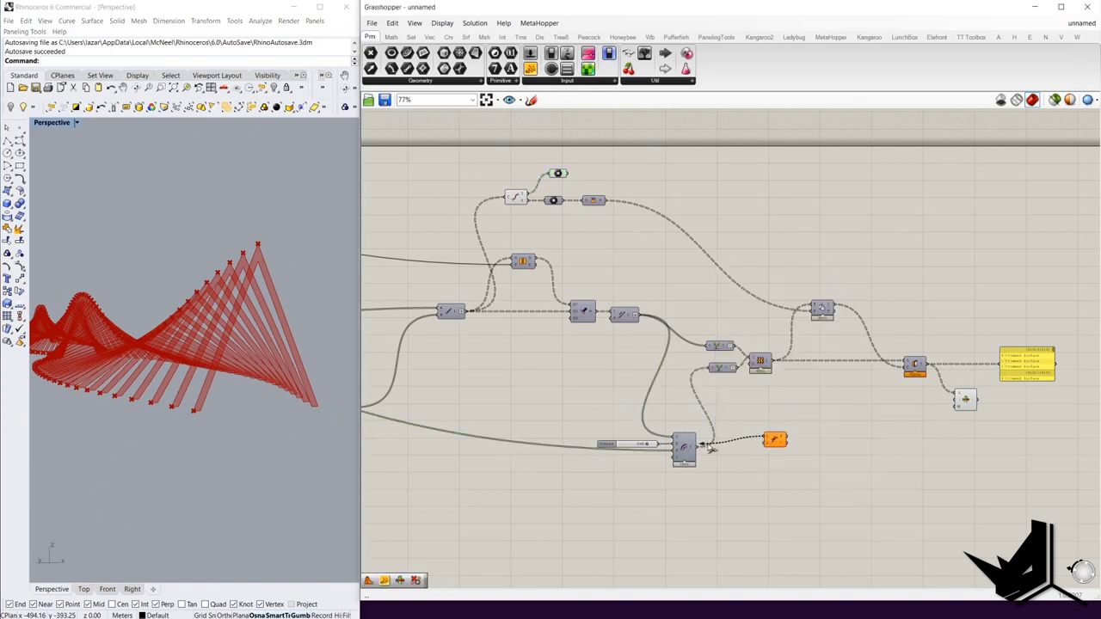
scroll(764, 438, "up", 3)
left_click_drag(760, 434, 632, 452)
left_click_drag(774, 435, 755, 457)
left_click(606, 452)
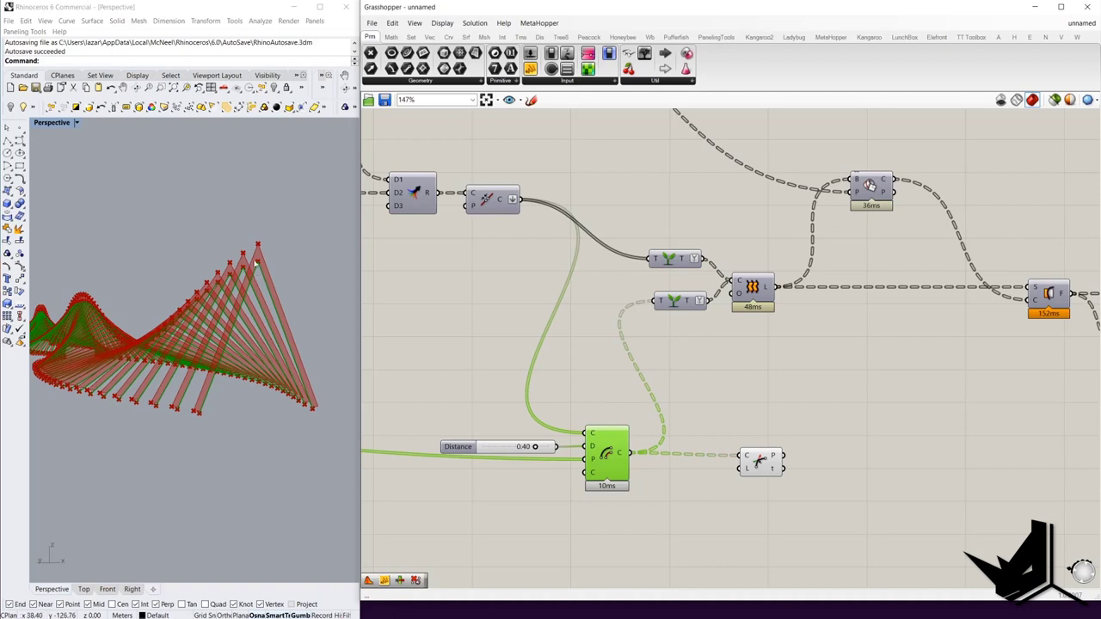
left_click_drag(759, 462, 744, 460)
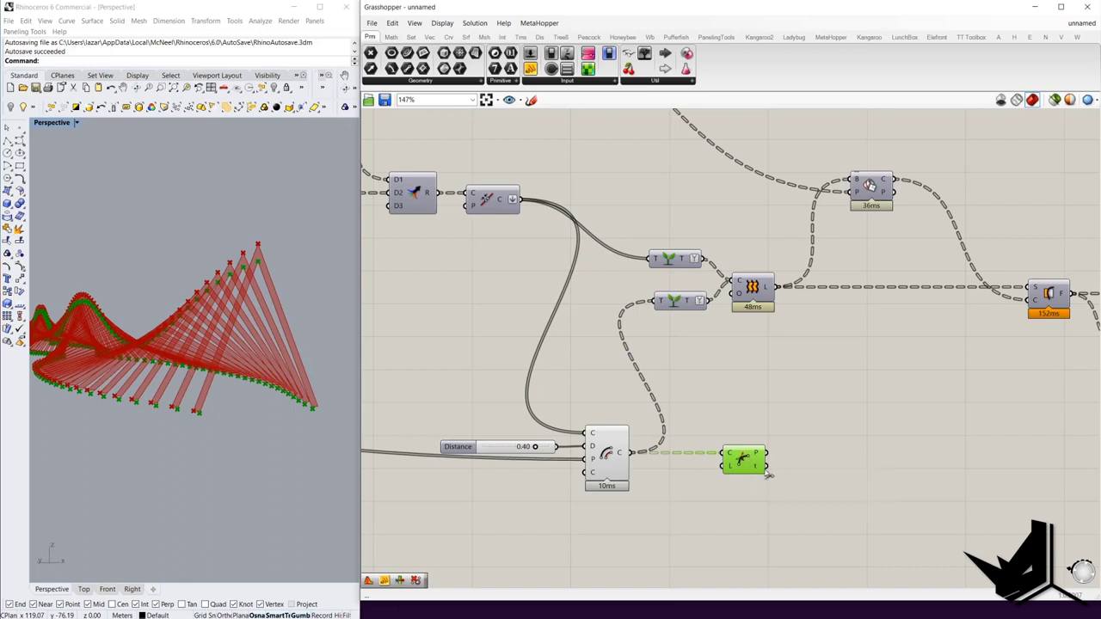
- Add a List Item component and connect the Discontinuity points to its list input
double_click(851, 447)
type("item")
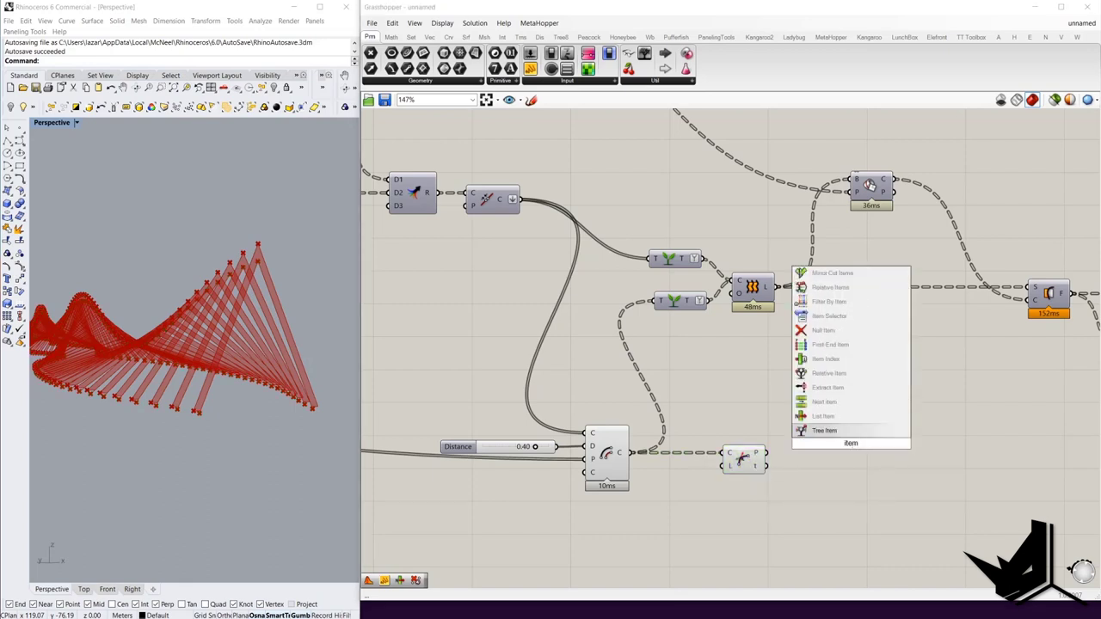
key("Return")
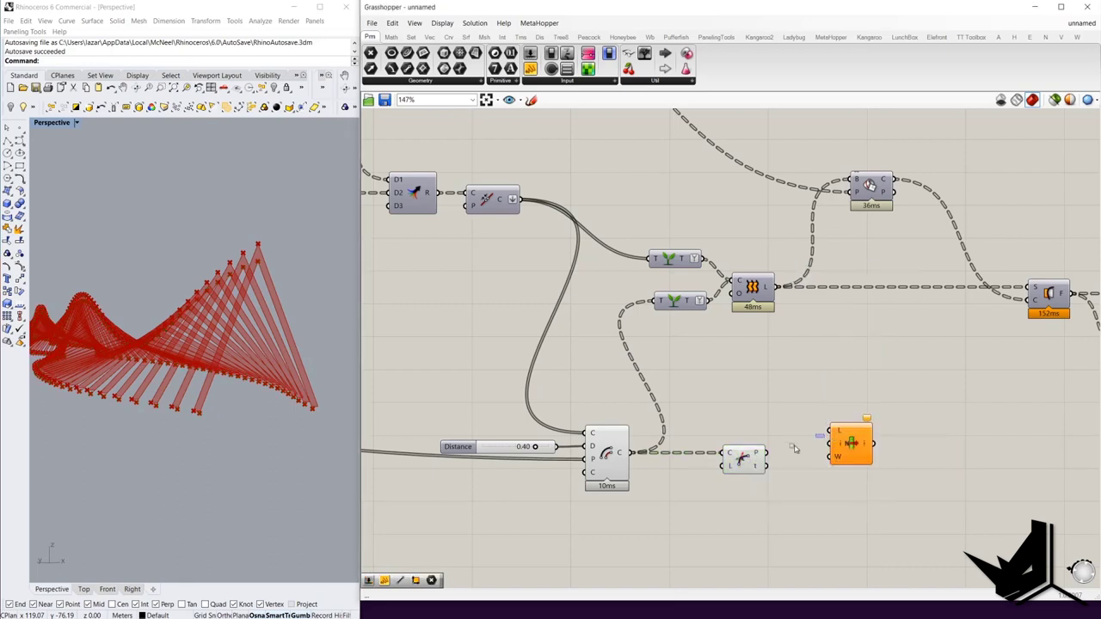
left_click_drag(766, 454, 951, 461)
- Add an integer slider starting at 0, connect it to the new List Item's index and set it to 1
double_click(901, 478)
type("0<")
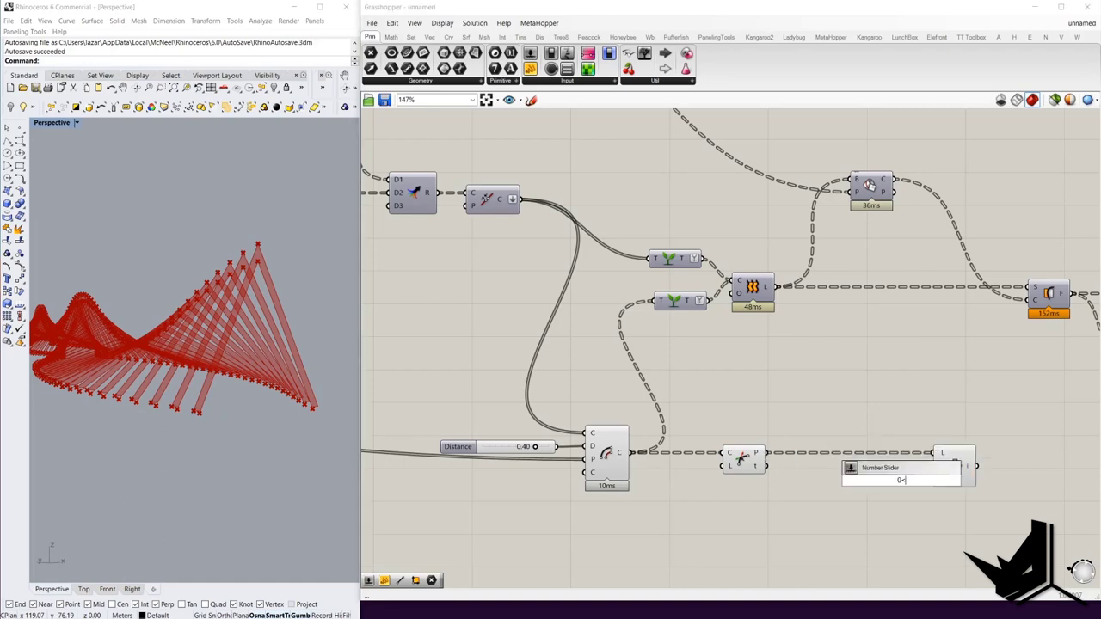
key("Return")
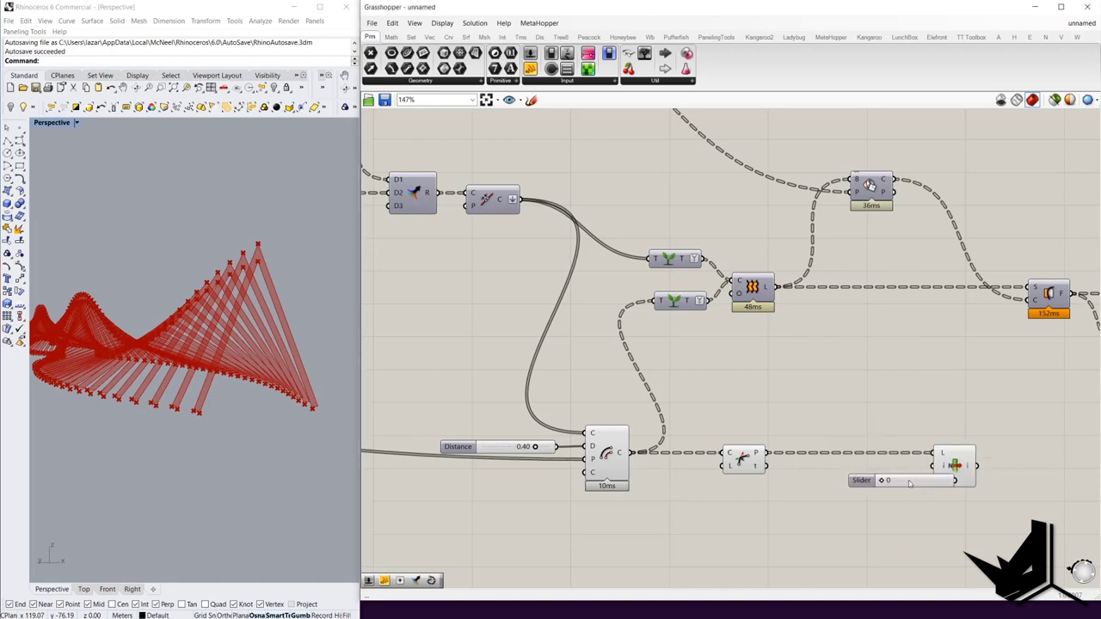
left_click_drag(948, 485, 933, 465)
left_click_drag(893, 475, 865, 469)
left_click(954, 465)
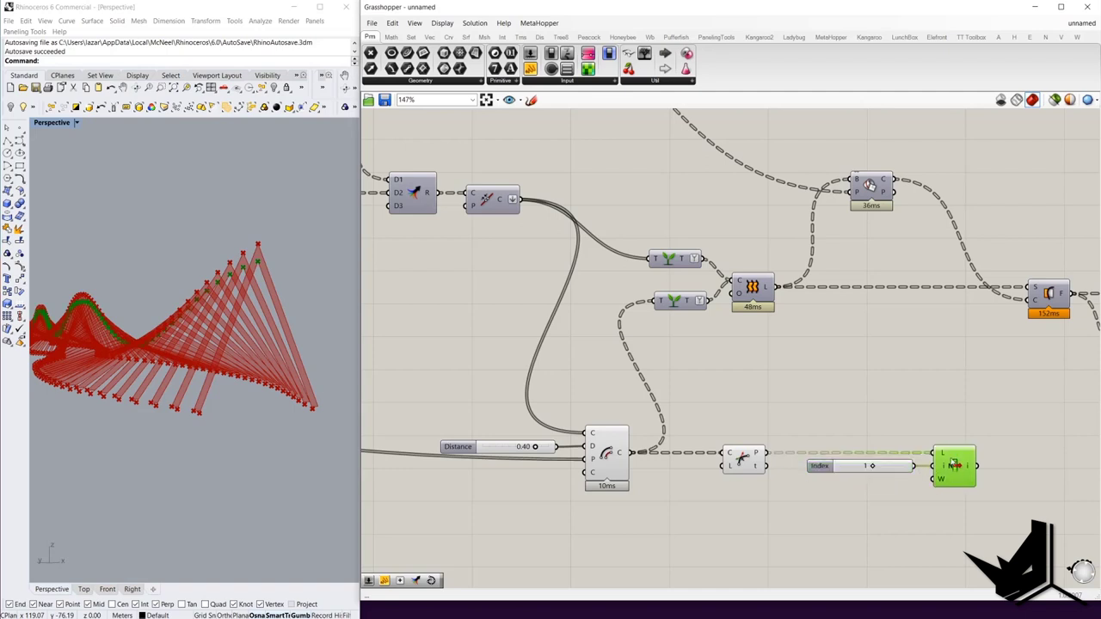
- Add a Line component connecting the outer apex Point parameter to the inner apex points from the List Item
scroll(568, 484, "down", 3)
double_click(799, 454)
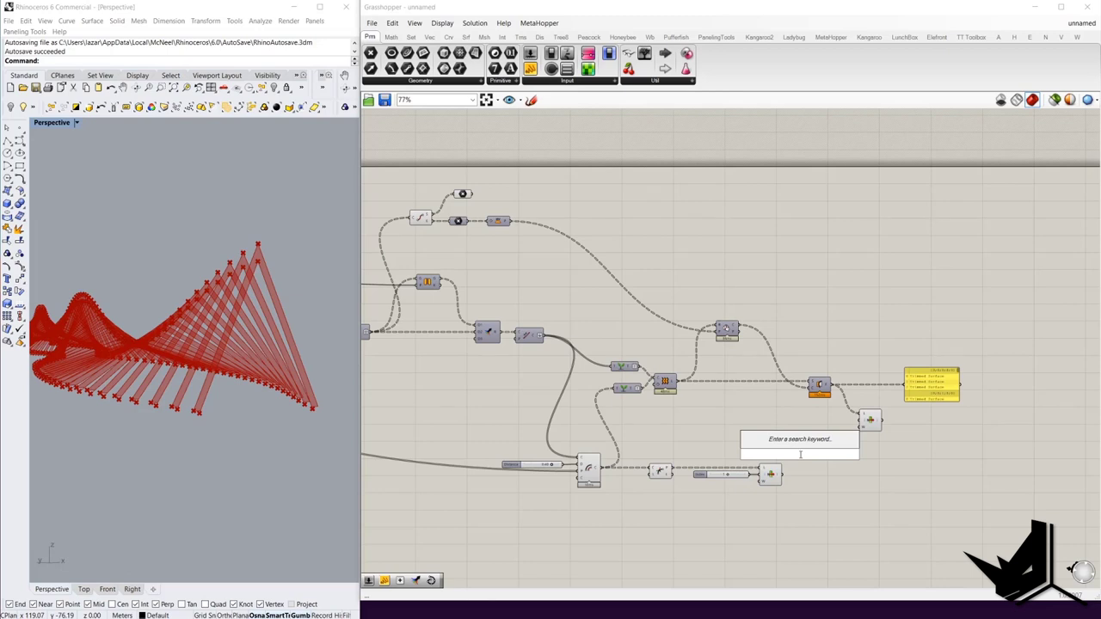
type("line")
left_click(762, 441)
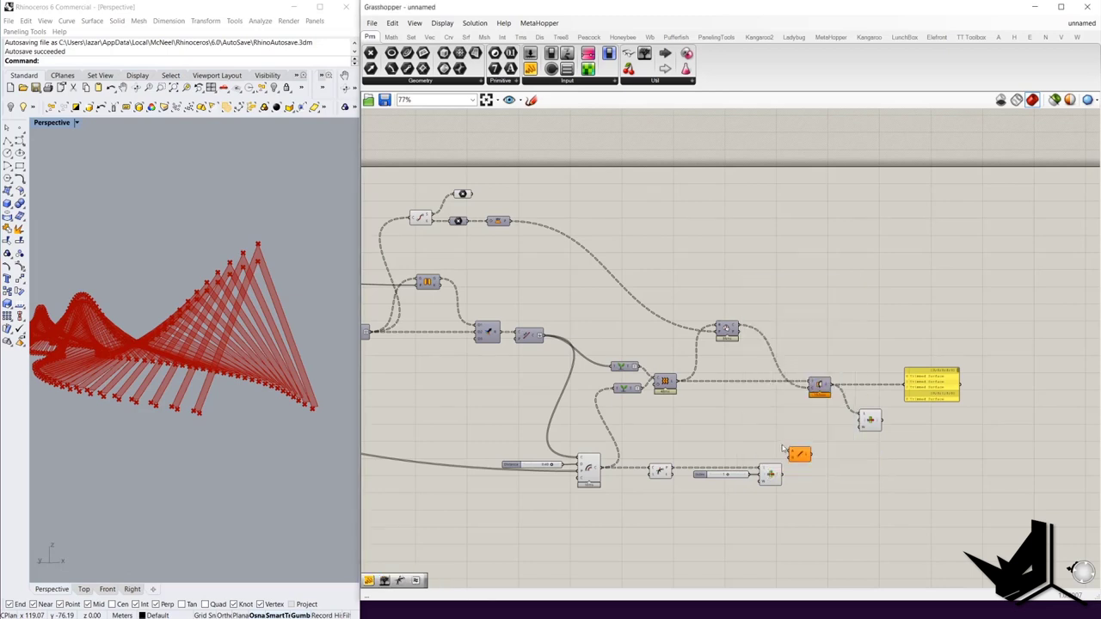
left_click_drag(462, 196, 772, 455)
scroll(762, 433, "up", 2)
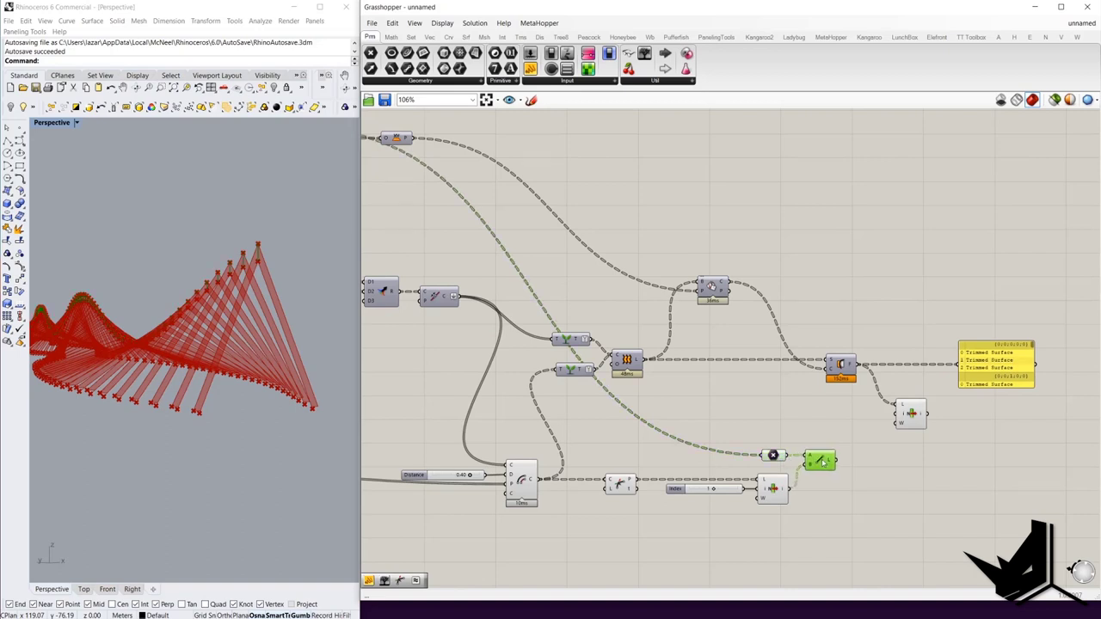
- Add a Point On Curve component at 0.500 and feed it the apex connecting lines
scroll(810, 443, "down", 1)
double_click(810, 443)
type("point on")
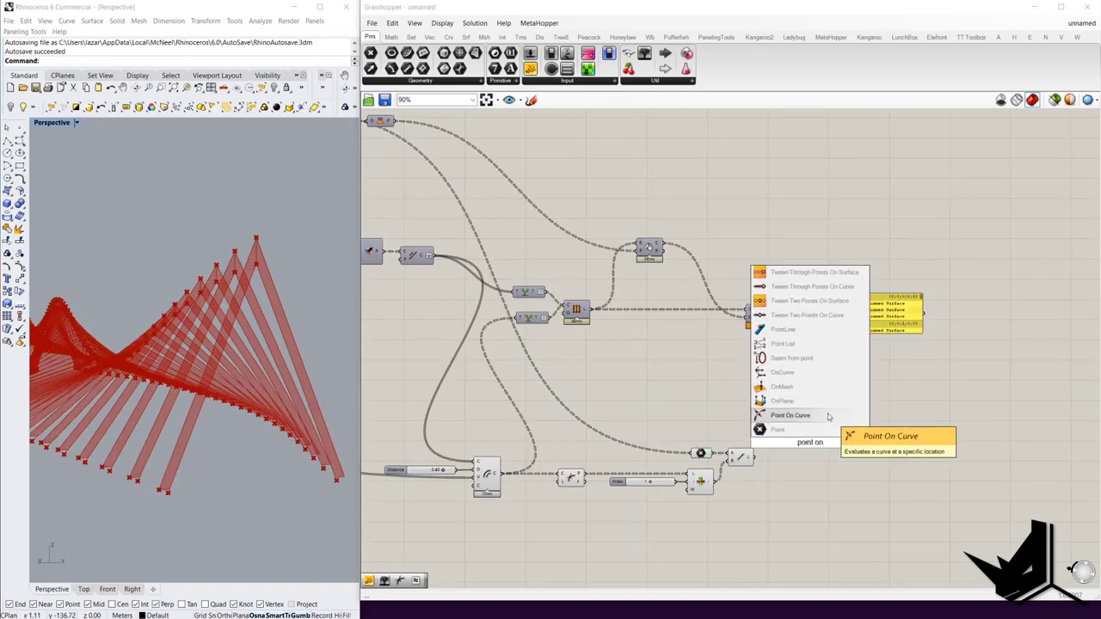
left_click(828, 417)
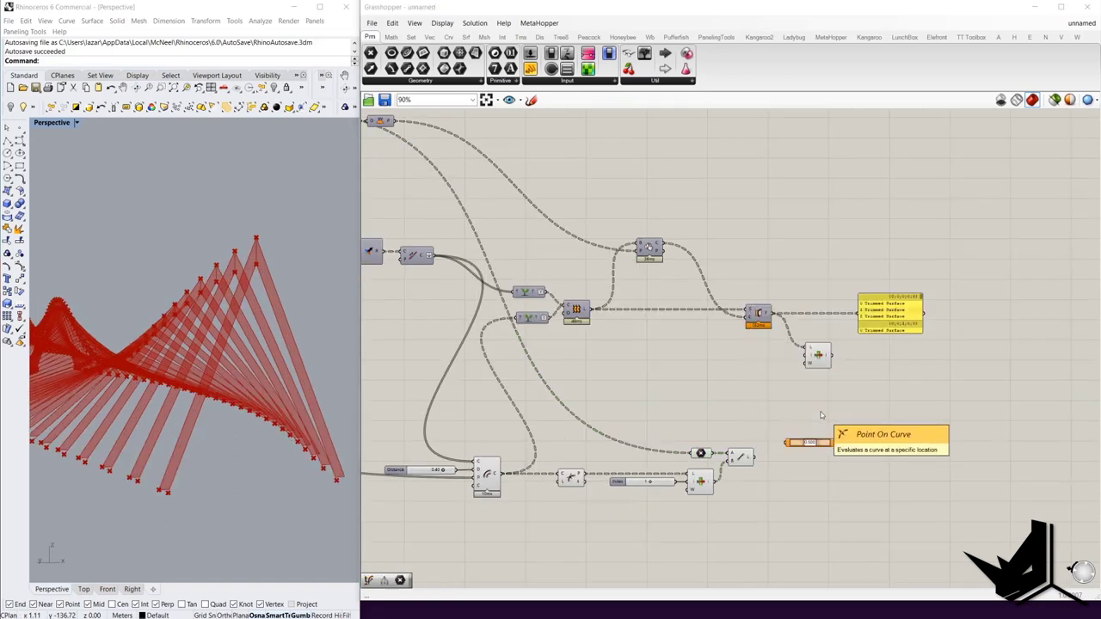
scroll(782, 454, "up", 2)
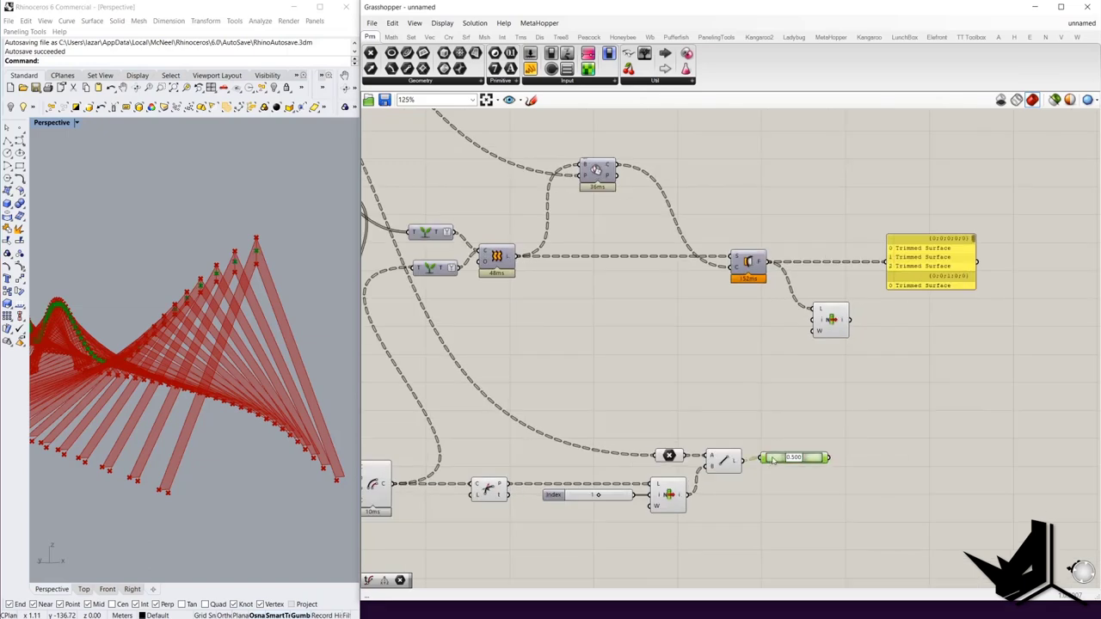
left_click_drag(795, 440, 771, 457)
- Add an XY Plane component with the line midpoints as origins and align it beside Point On Curve
type("x")
type("y")
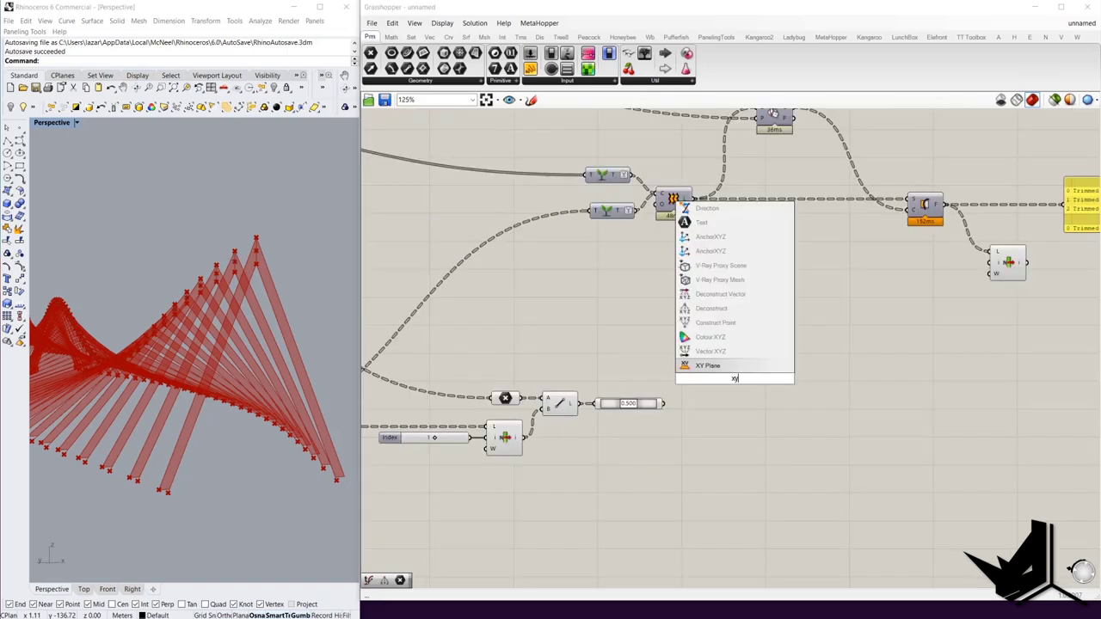
key("Return")
scroll(748, 372, "up", 2)
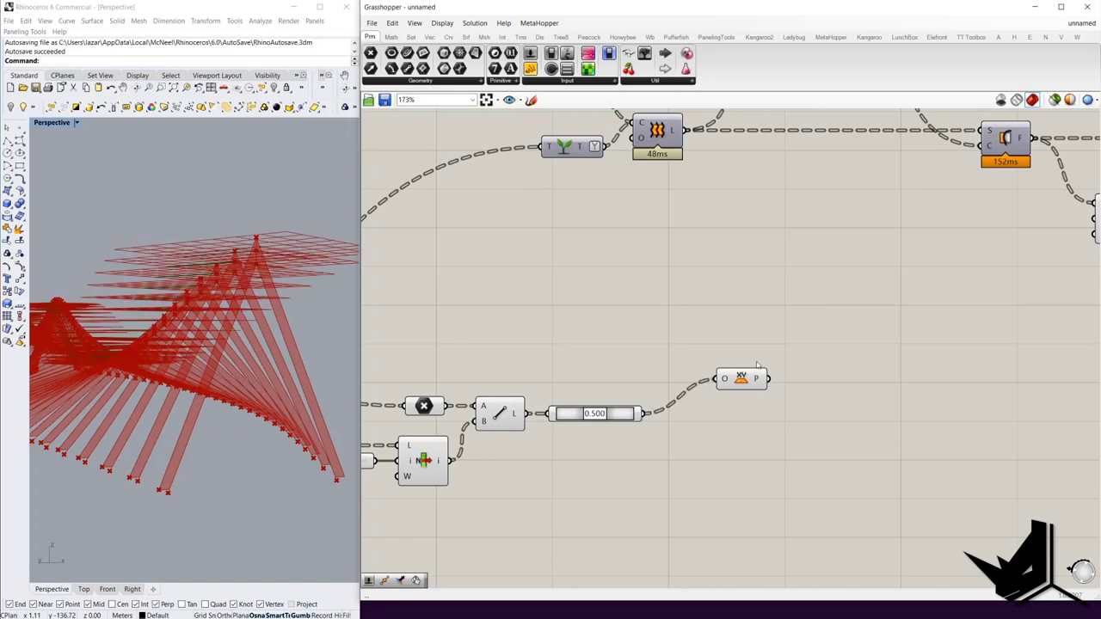
left_click_drag(741, 376, 733, 411)
- Duplicate the brep-plane intersection component and feed it the List Item's split surfaces and the midpoint XY planes
scroll(731, 391, "down", 5)
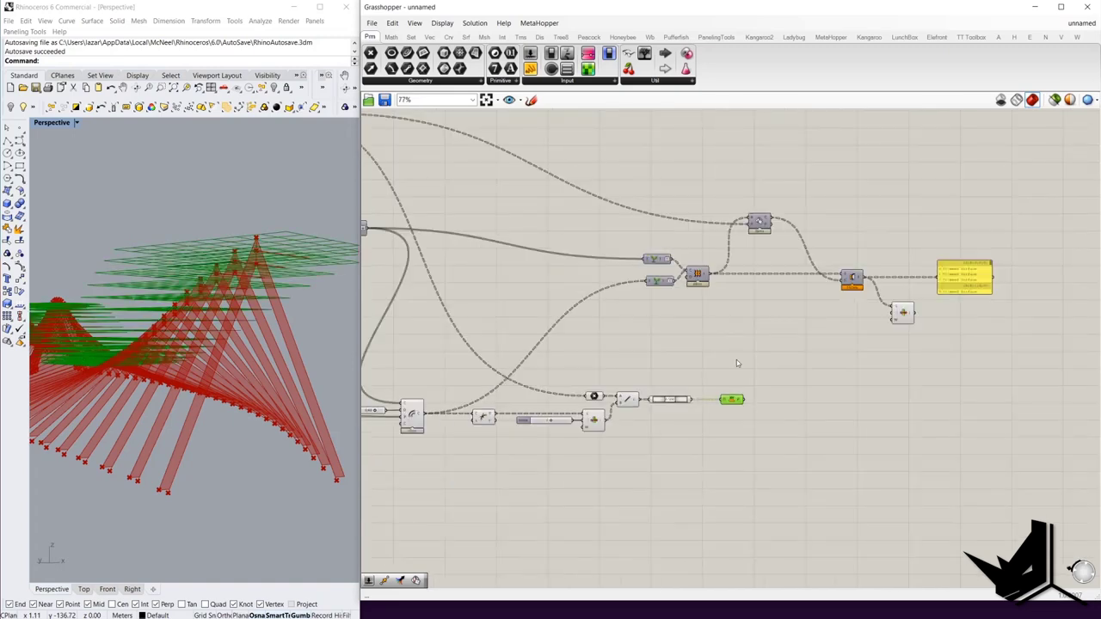
scroll(736, 359, "up", 1)
right_click_drag(736, 359, 920, 366)
right_click_drag(815, 343, 644, 349)
left_click(777, 208)
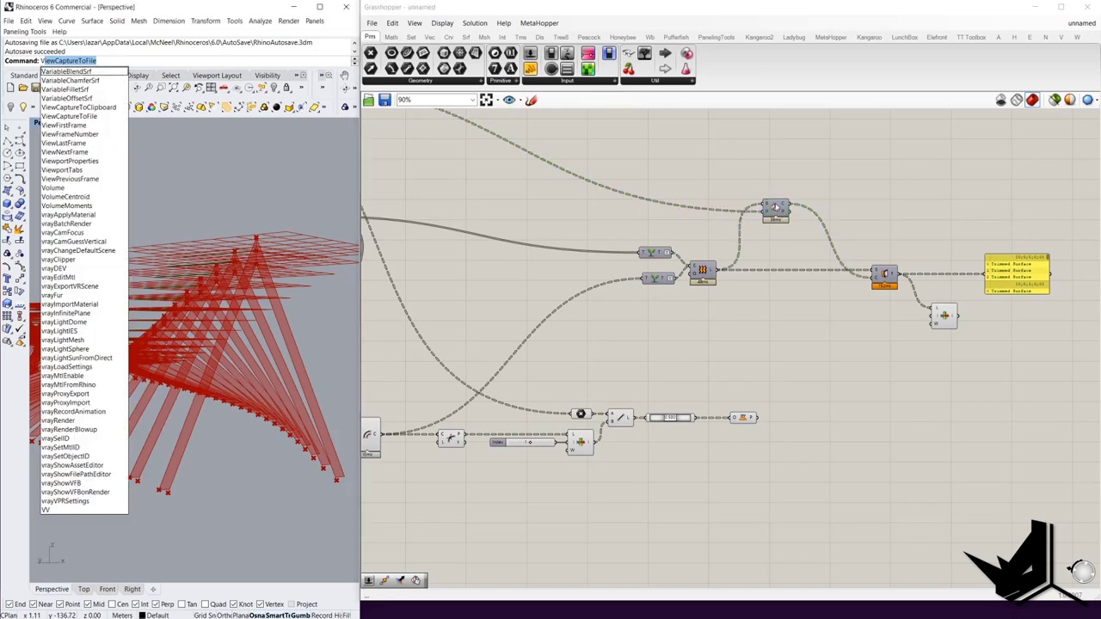
left_click_drag(774, 209, 955, 319, "alt")
scroll(787, 368, "up", 2)
scroll(786, 368, "down", 1)
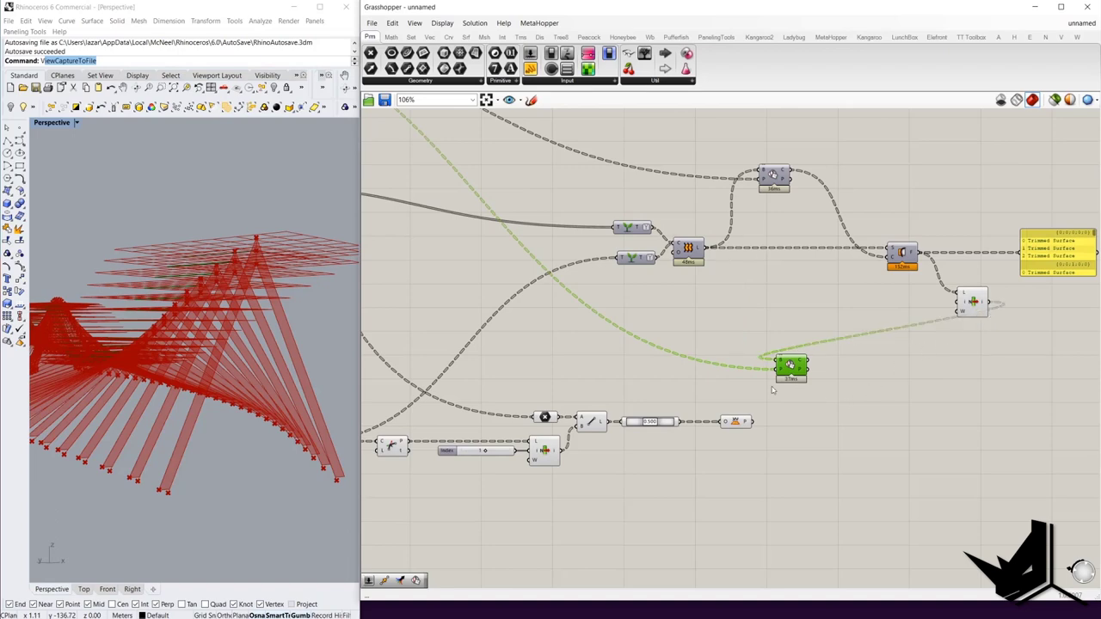
left_click_drag(777, 369, 965, 401)
- Add a second Surface Split cutting the List Item's surfaces with the new section curves, and route its fragments to the panel
scroll(801, 376, "down", 3)
scroll(965, 402, "up", 2)
double_click(917, 344)
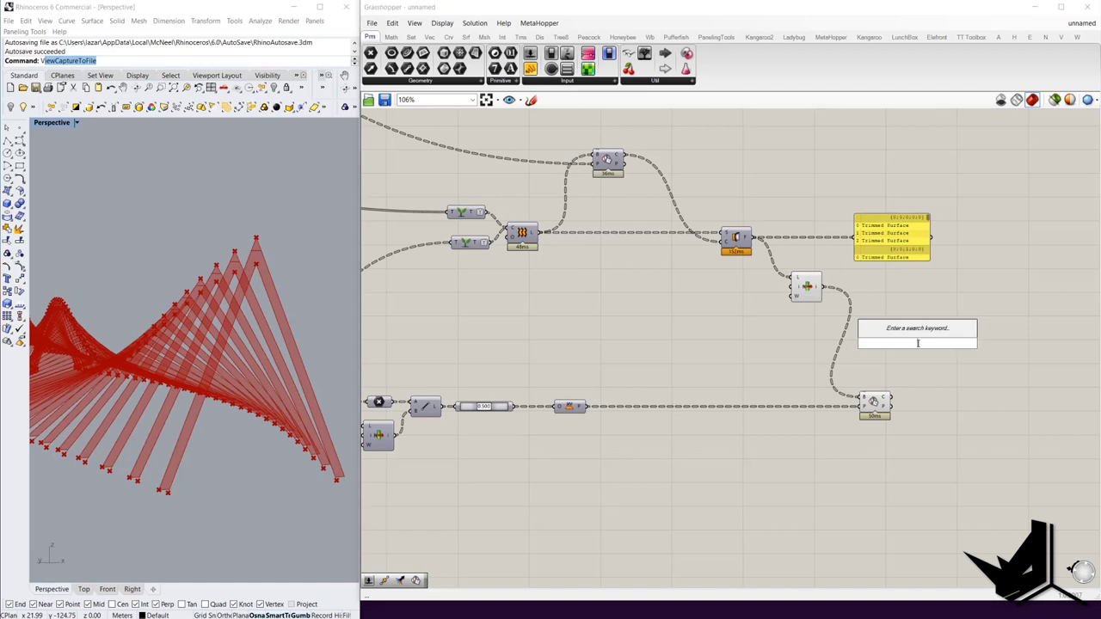
type("split su")
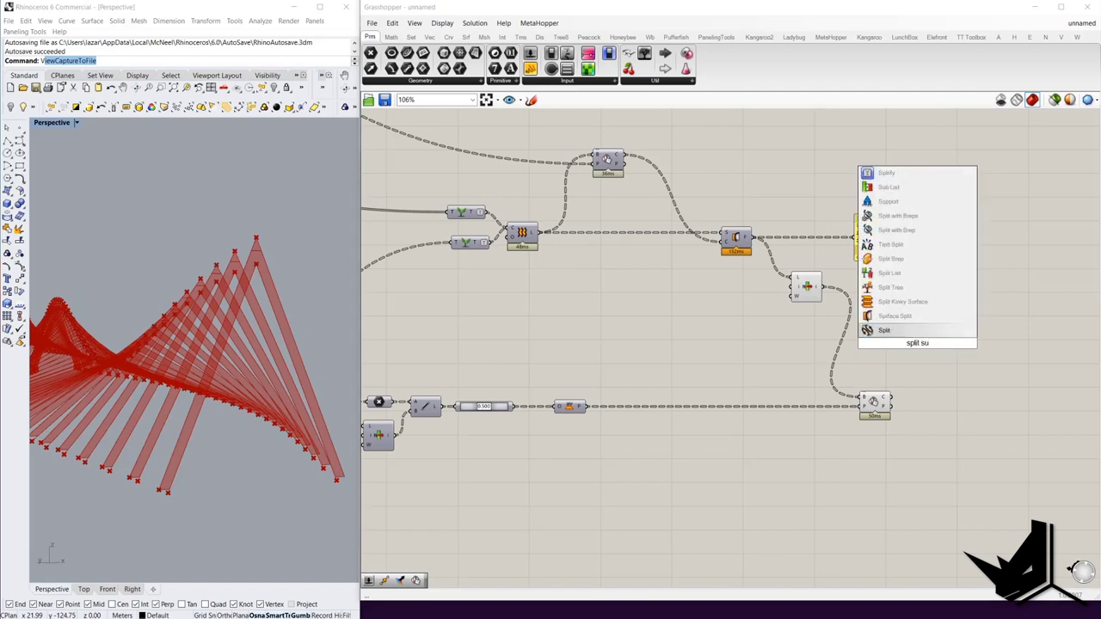
left_click(897, 317)
left_click_drag(902, 338, 921, 374)
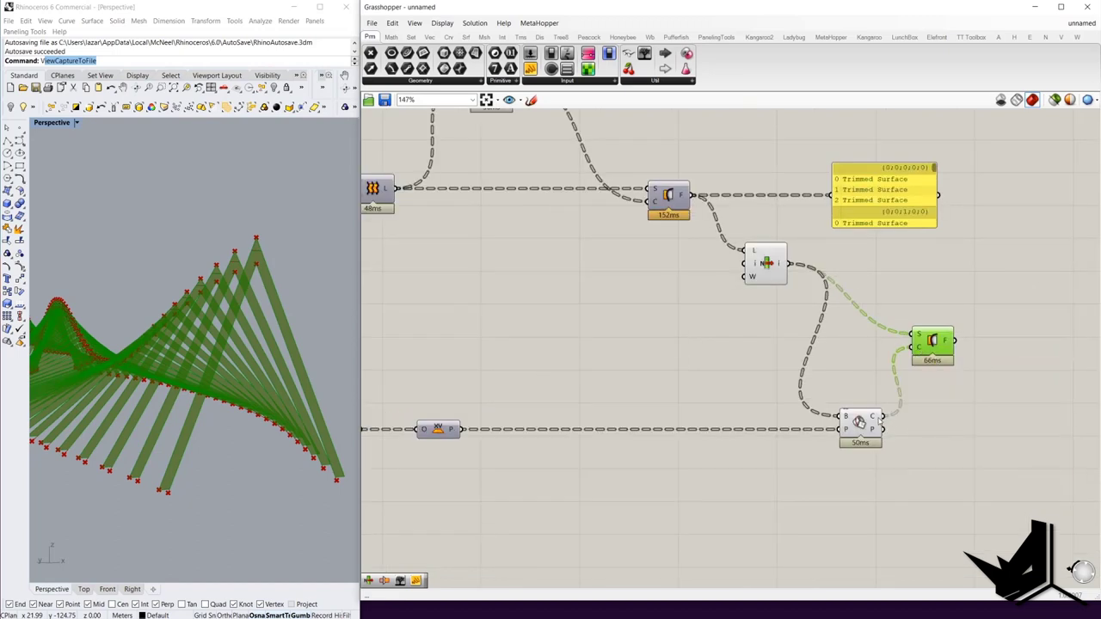
right_click_drag(930, 314, 784, 344)
left_click_drag(808, 370, 979, 377)
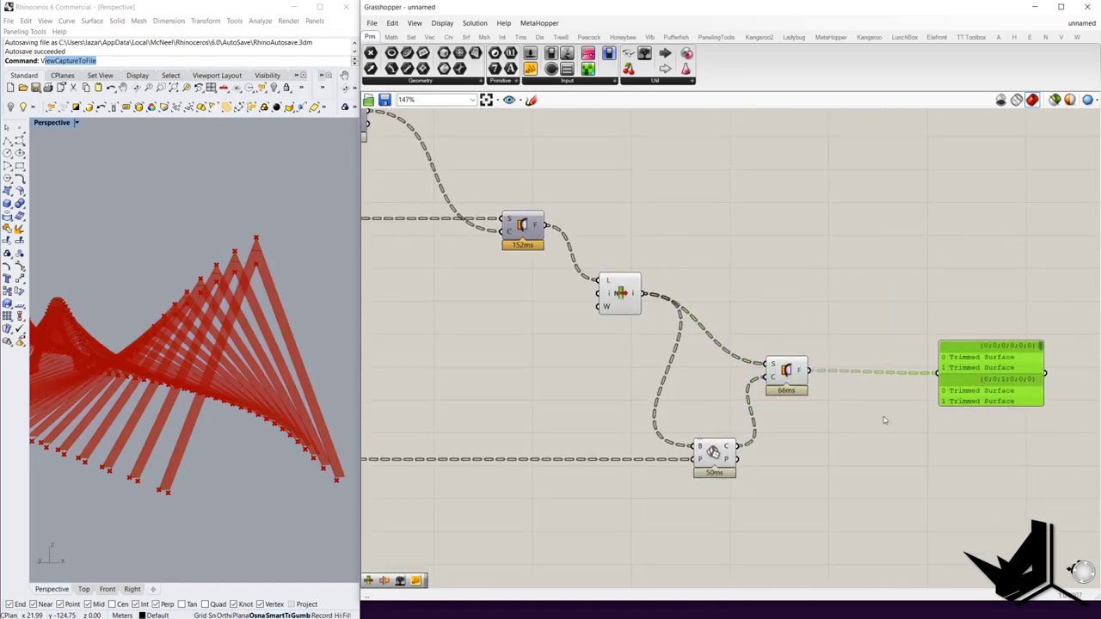
- Add a List Item for the second Surface Split's fragments, with a 0 to 1 index slider set to 1
double_click(883, 417)
type("item")
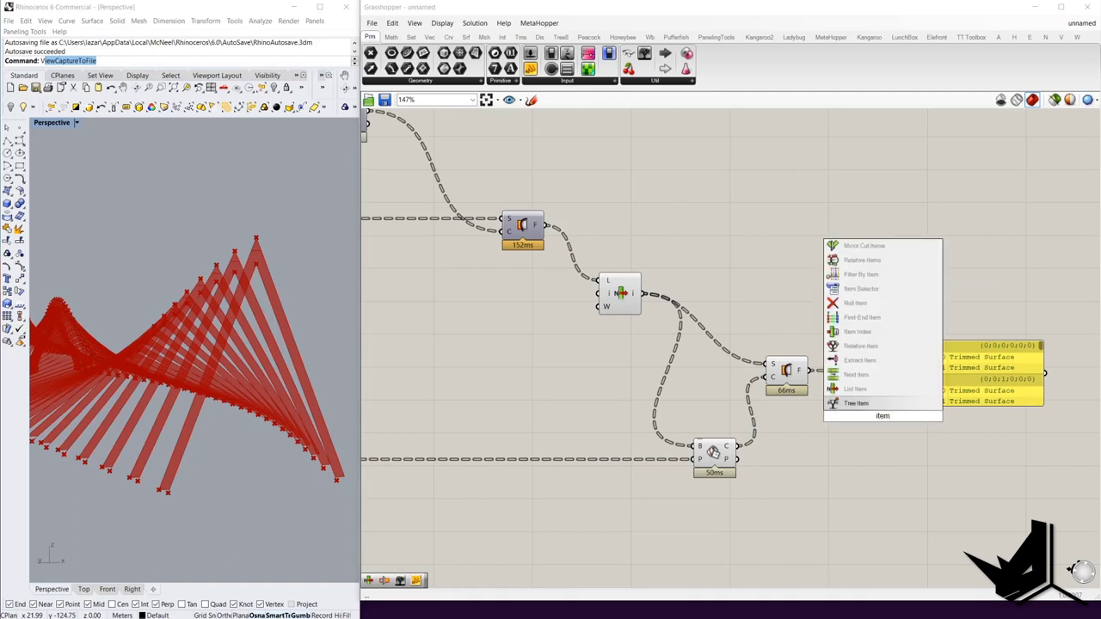
left_click(854, 388)
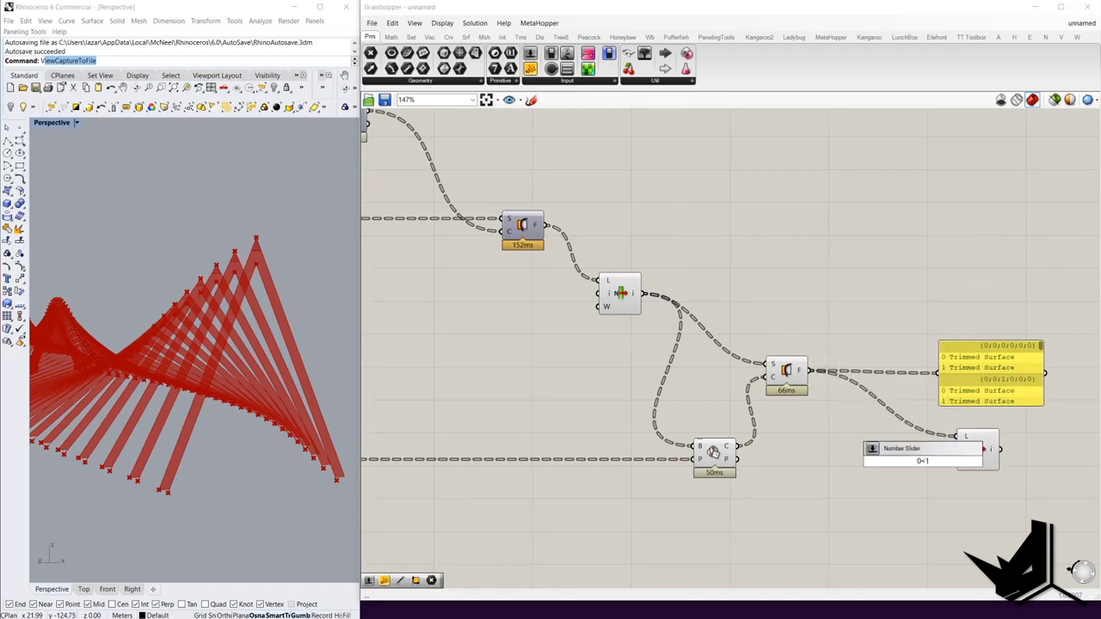
type("1")
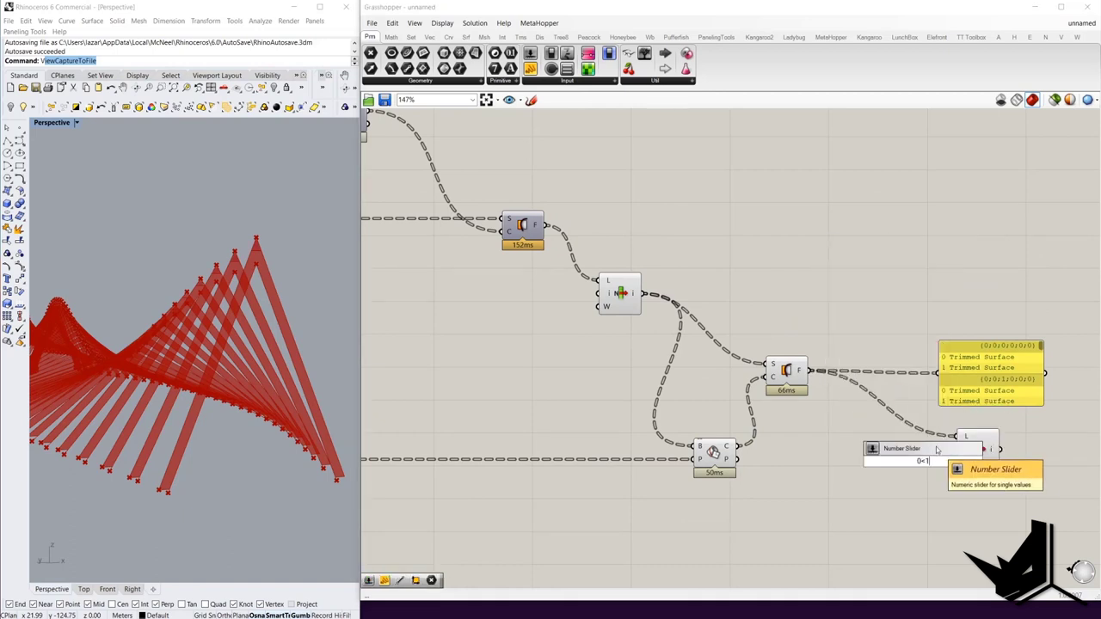
key("Return")
scroll(932, 465, "up", 2)
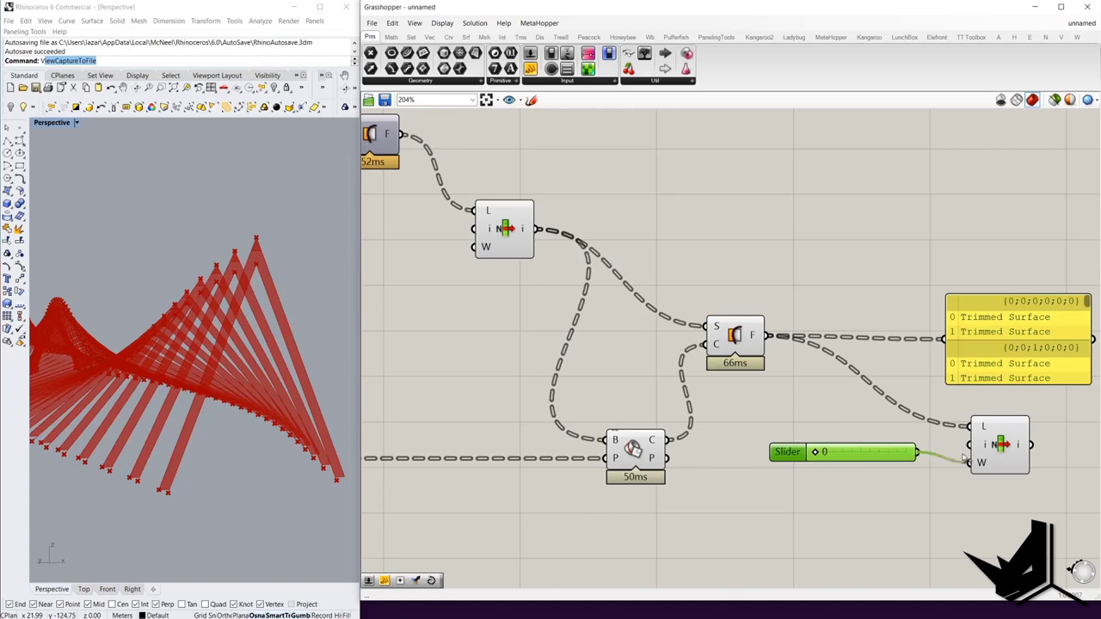
left_click_drag(828, 446, 920, 444)
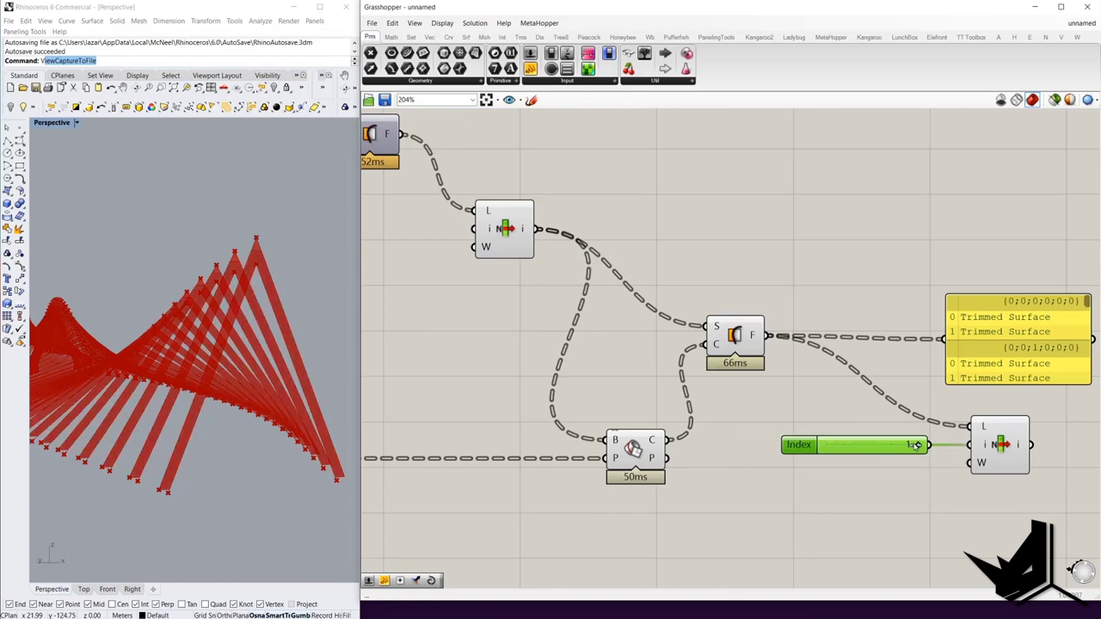
- Turn off the preview of all components upstream of the final List Item
scroll(897, 487, "down", 4)
left_click_drag(904, 503, 526, 222)
right_click(525, 201)
left_click(534, 205)
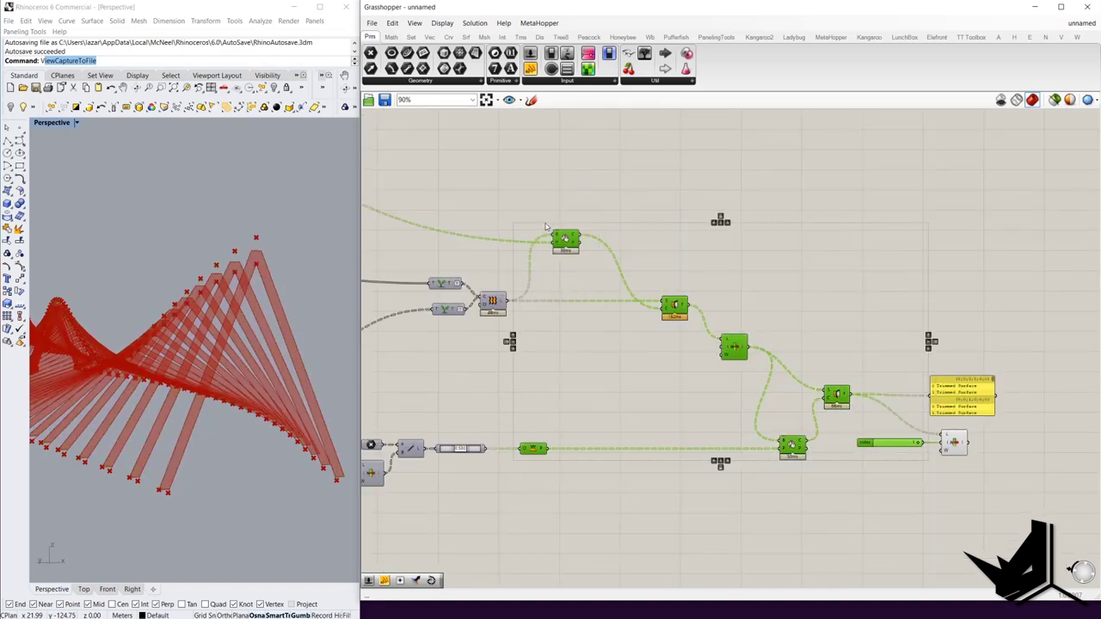
scroll(783, 348, "up", 2)
scroll(782, 348, "down", 5)
left_click_drag(801, 445, 471, 241)
right_click(493, 182)
left_click(519, 202)
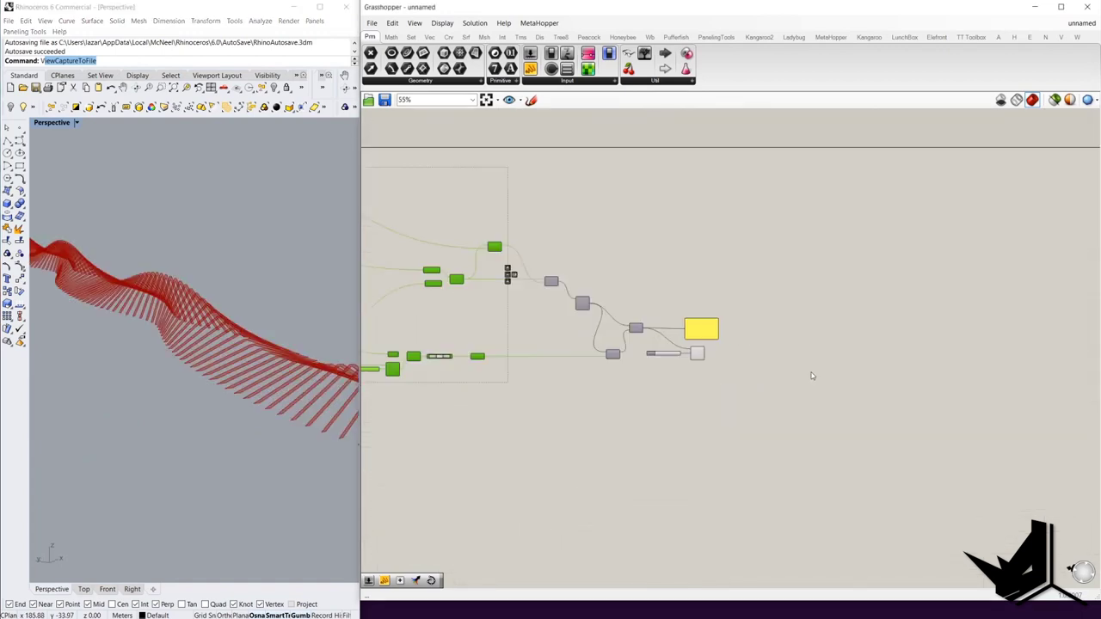
- Delete the panel connected to the second Surface Split's output
scroll(692, 359, "up", 4)
left_click(701, 290)
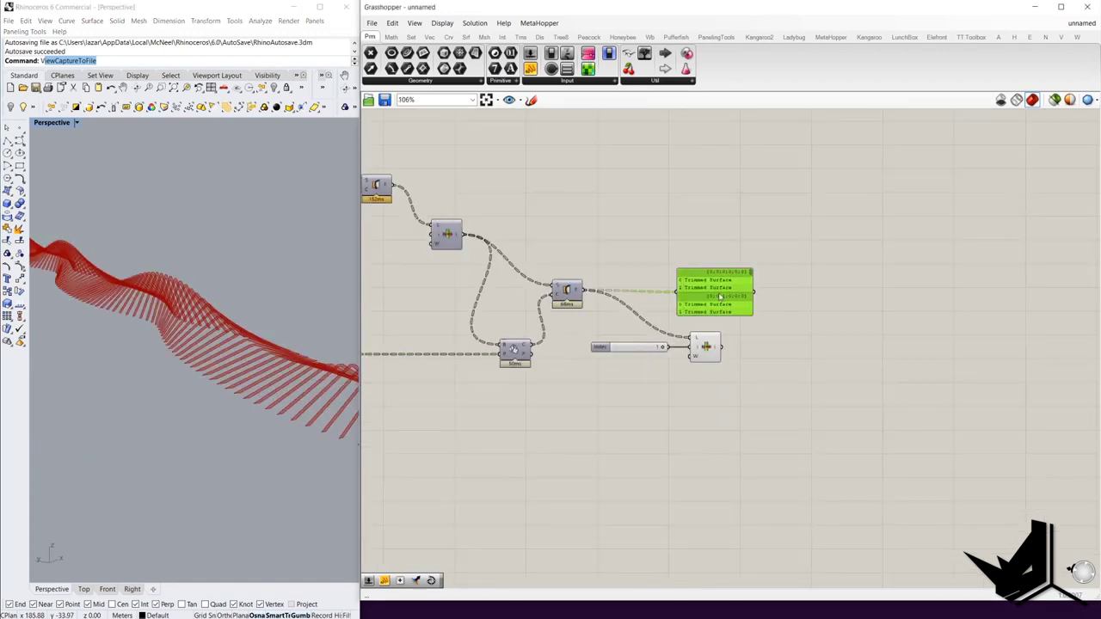
key("Delete")
mouse_move(258, 336)
right_mouse_down()
mouse_move(213, 341)
mouse_move(246, 332)
right_mouse_up()
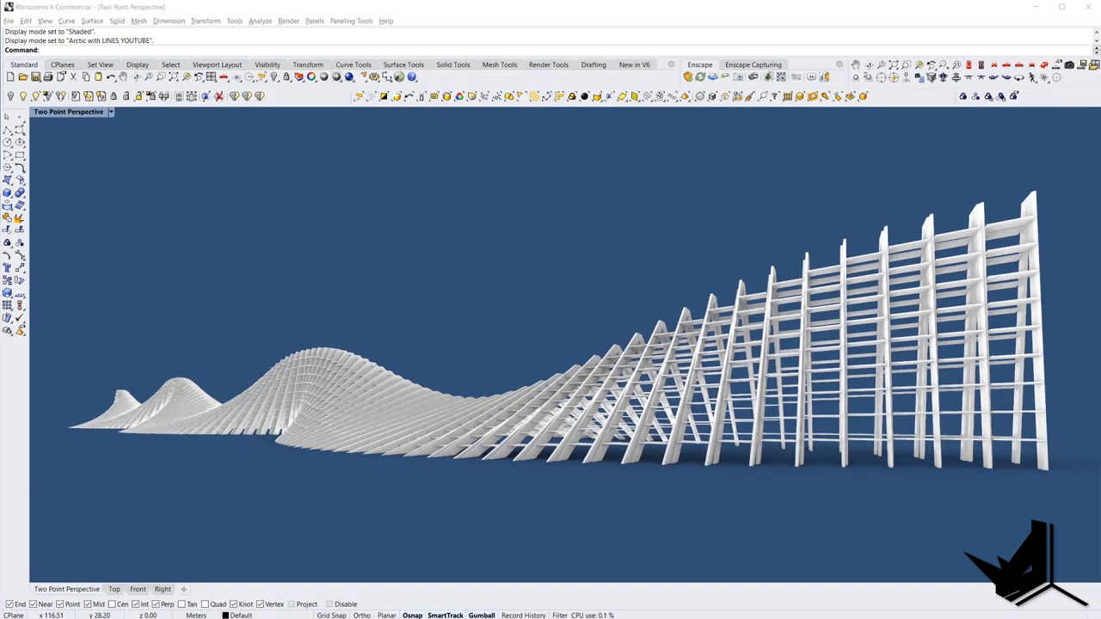